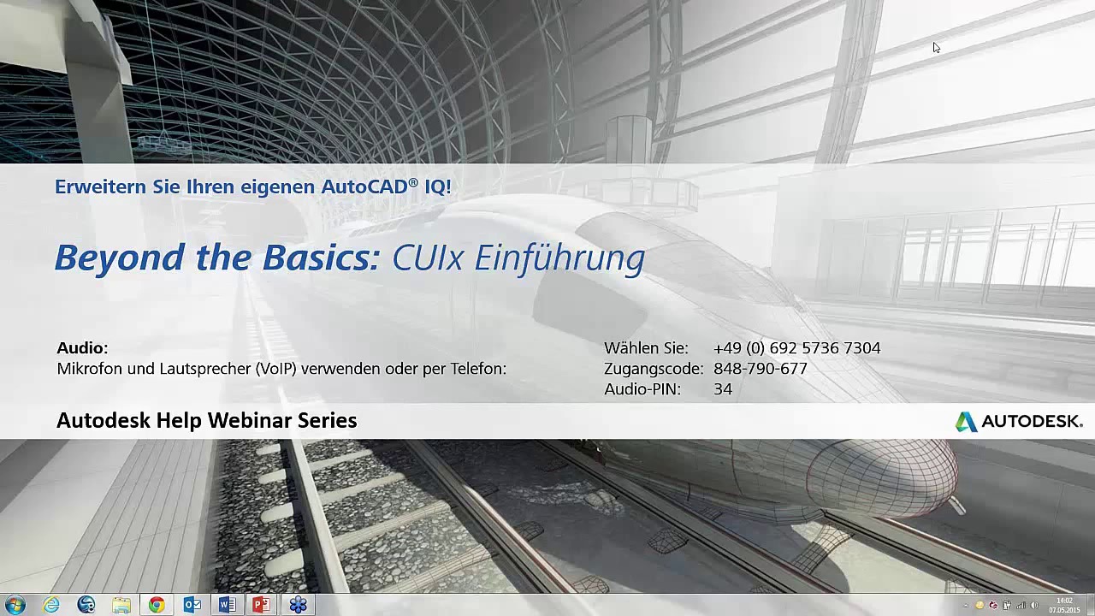
- Start the full-screen slideshow and reach the 'Bevor wir beginnen…' slide
{"action": "key", "text": "shift+F5"}
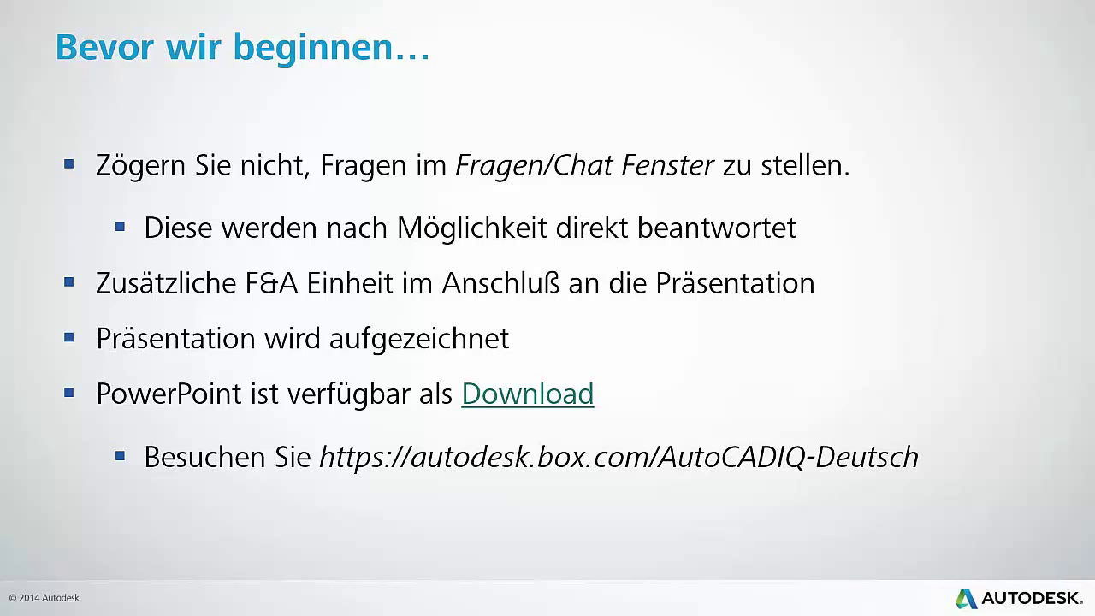
- Advance to the 'Wilkommen bei der Autodesk Help Webinar Reihe!' slide listing previous webinars
{"action": "left_click", "coordinate": [283, 97]}
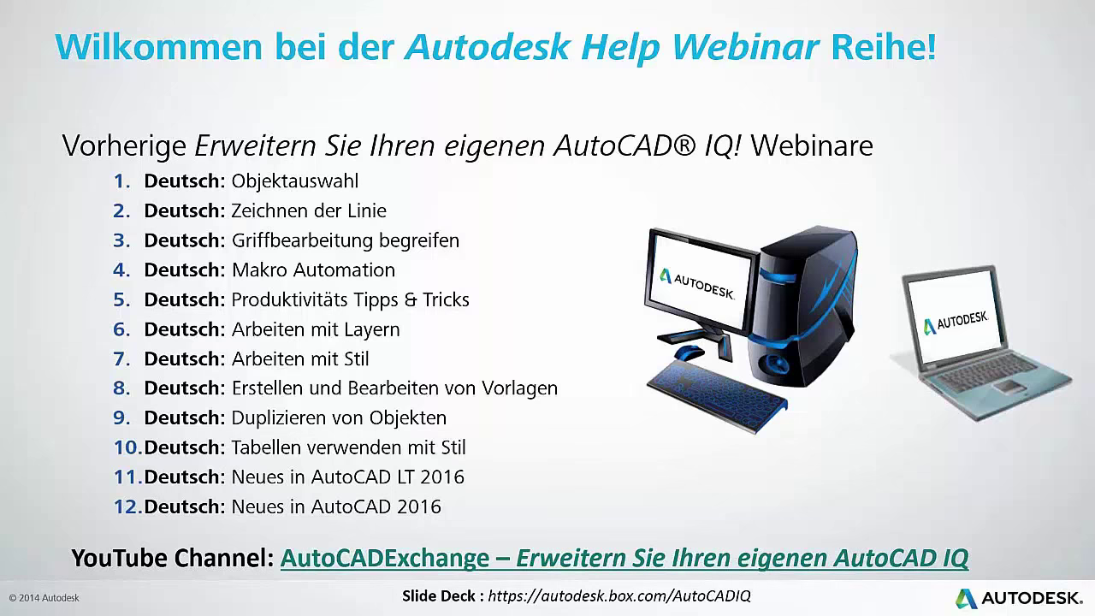
{"action": "left_click", "coordinate": [110, 92]}
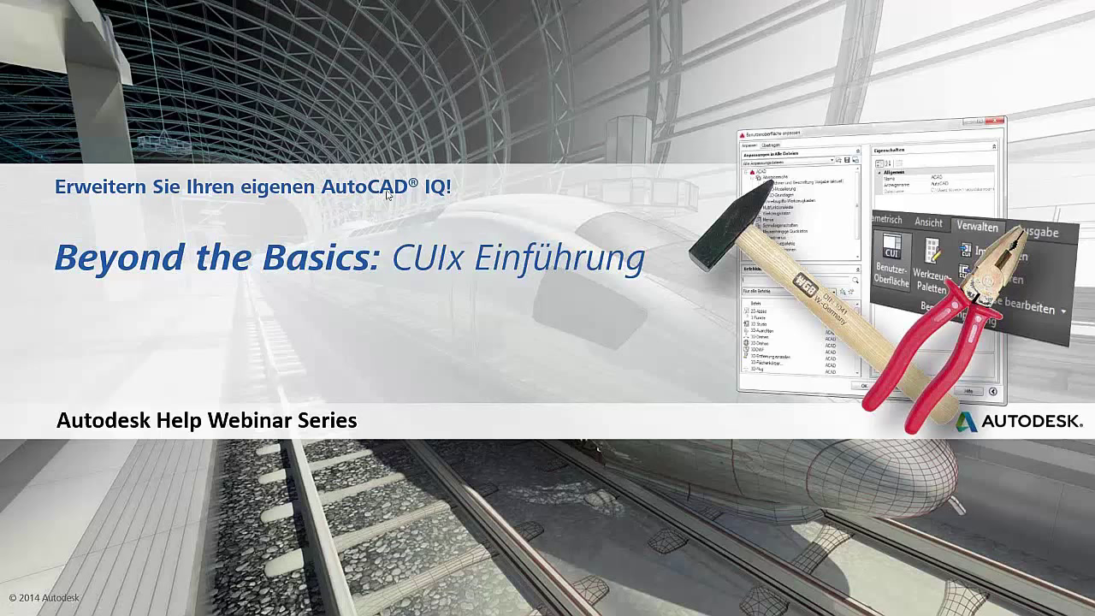
- Advance past the Agenda to the Demonstration slide, then end the slideshow
{"action": "left_click", "coordinate": [418, 171]}
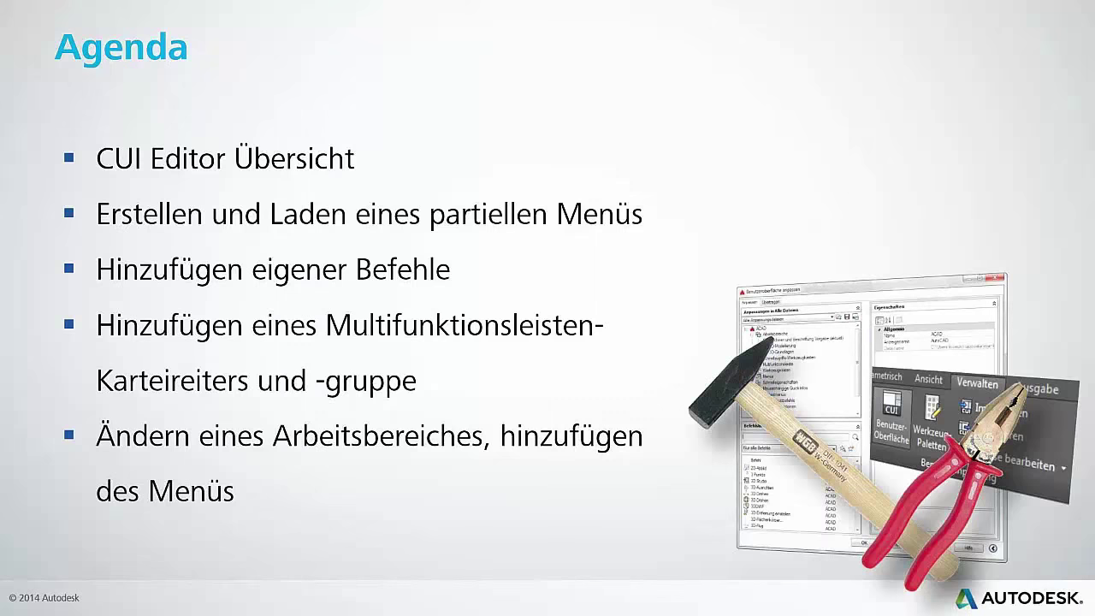
{"action": "left_click", "coordinate": [773, 196]}
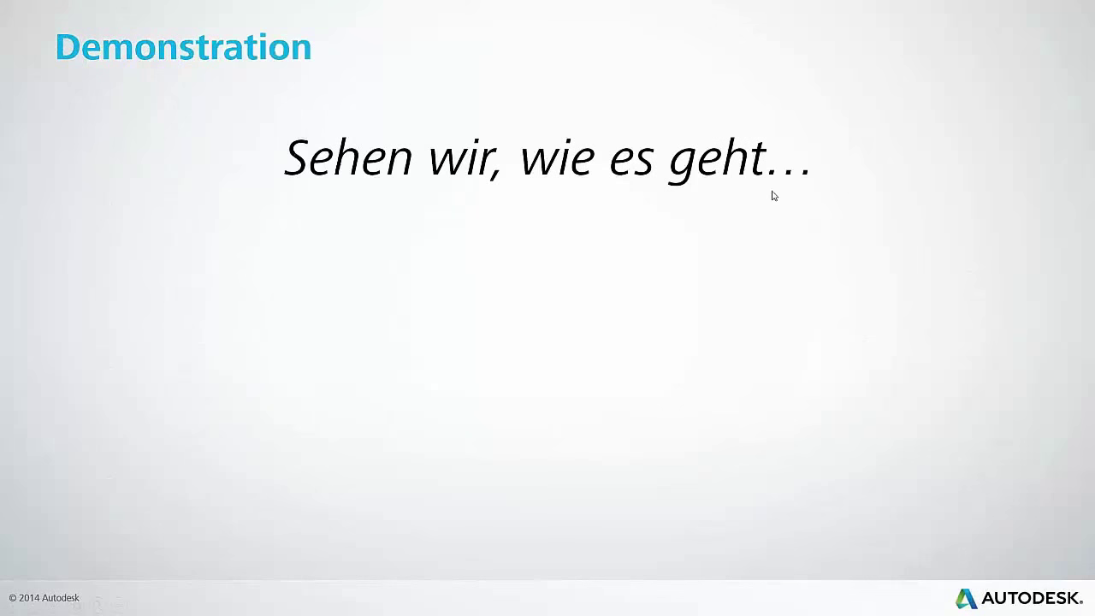
{"action": "key", "text": "Escape"}
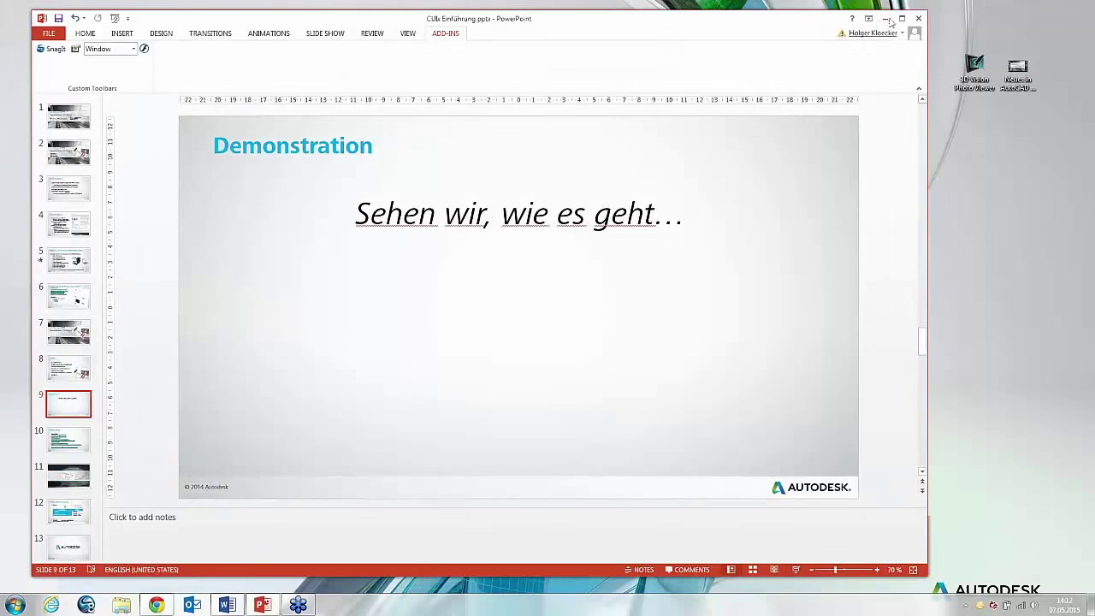
- Minimise PowerPoint and launch AutoCAD 2016 - Deutsch from the desktop
{"action": "left_click", "coordinate": [884, 13]}
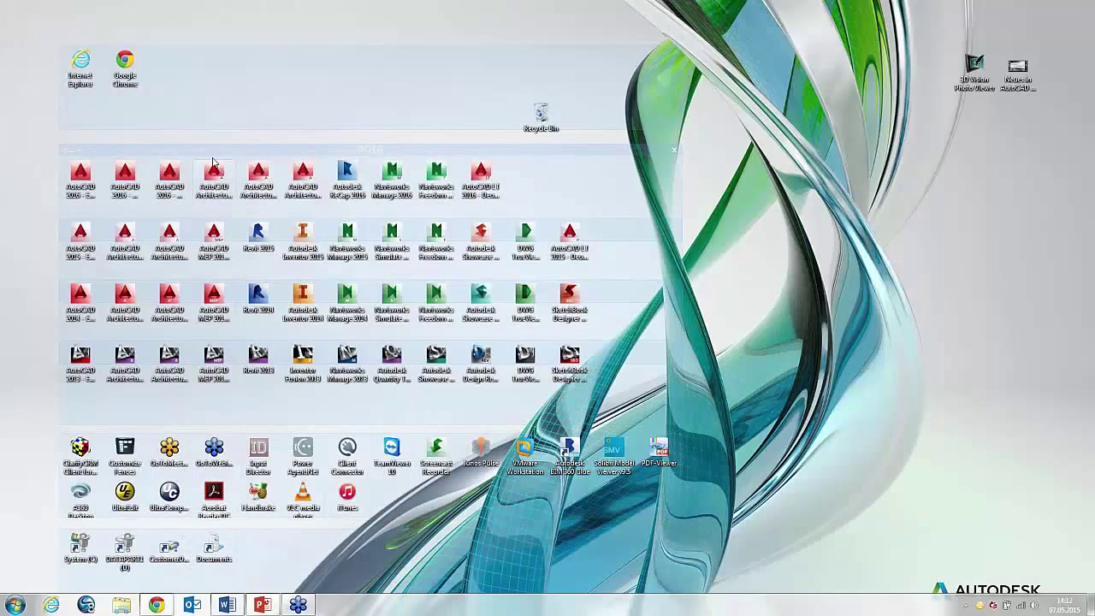
{"action": "left_click", "coordinate": [125, 181]}
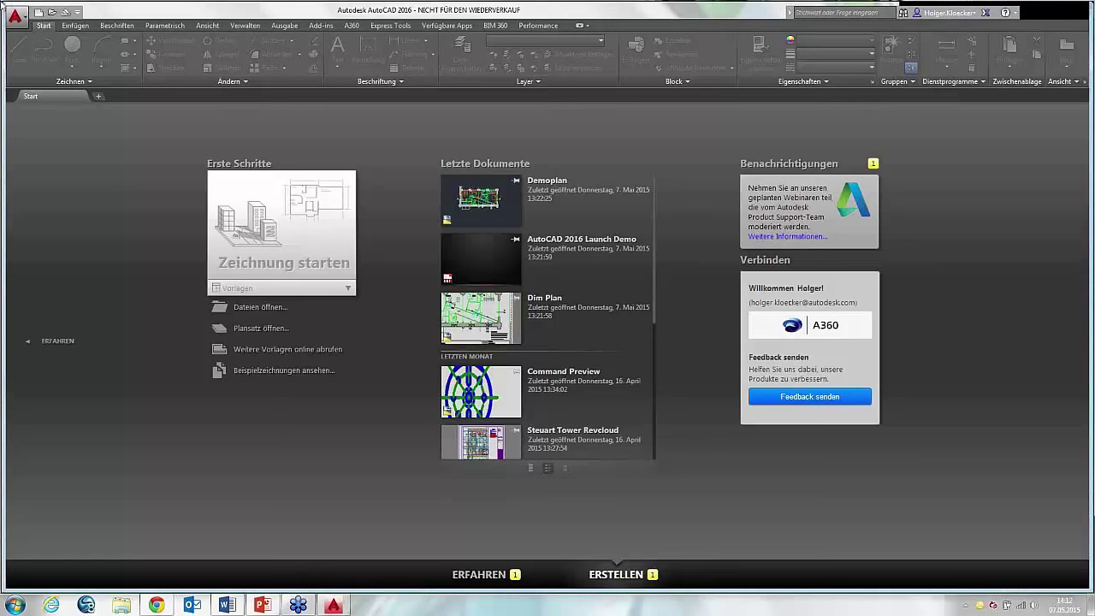
- Open Demoplan.dwg from the recent documents and pan the floor plan
{"action": "left_click", "coordinate": [18, 15]}
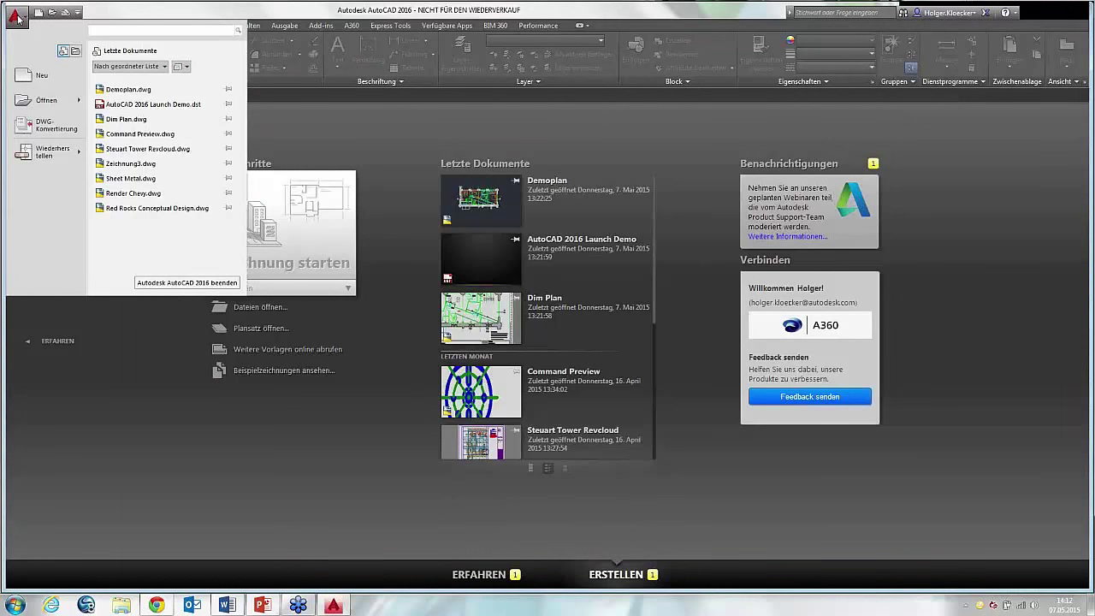
{"action": "left_click", "coordinate": [131, 91]}
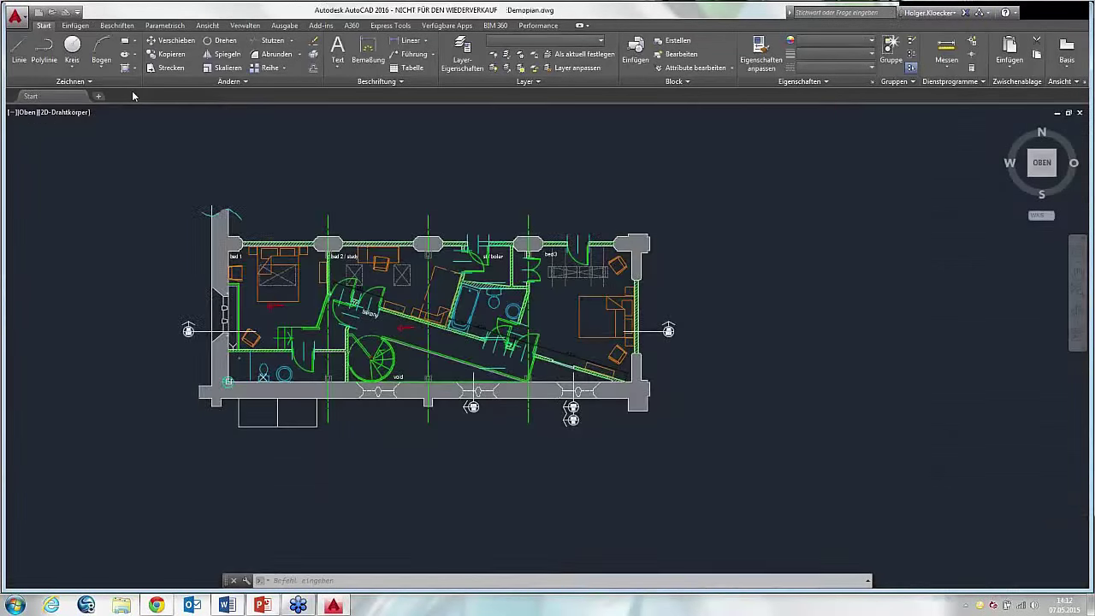
{"action": "mouse_move", "coordinate": [356, 211]}
{"action": "middle_mouse_down"}
{"action": "mouse_move", "coordinate": [378, 196]}
{"action": "mouse_move", "coordinate": [373, 208]}
{"action": "mouse_move", "coordinate": [370, 185]}
{"action": "middle_mouse_up"}
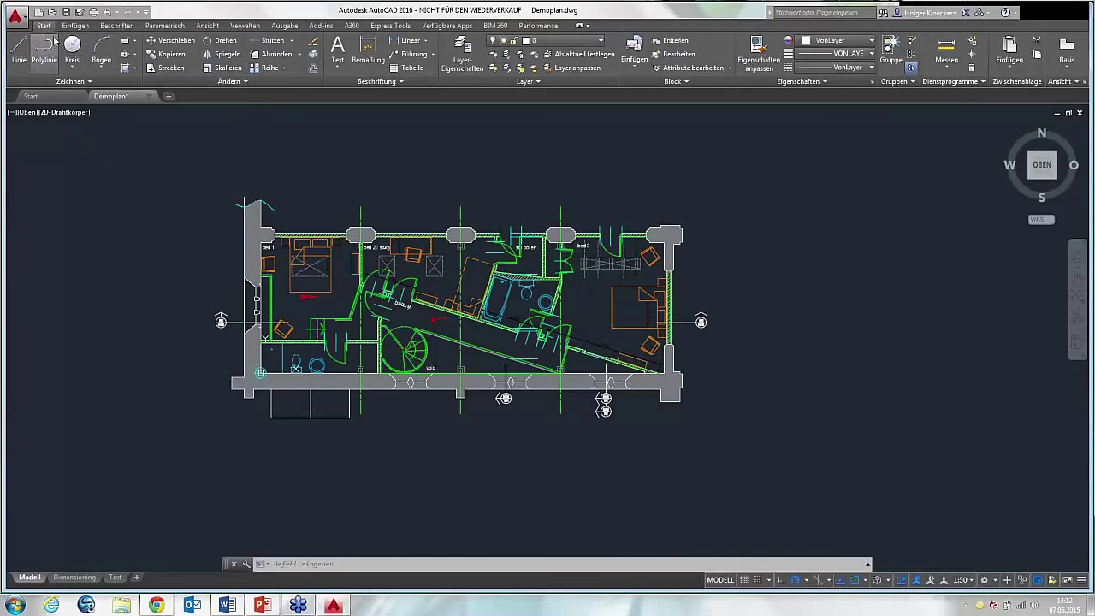
- Browse the ribbon tabs through to Verwalten and glance at the workspace options
{"action": "left_click", "coordinate": [77, 27]}
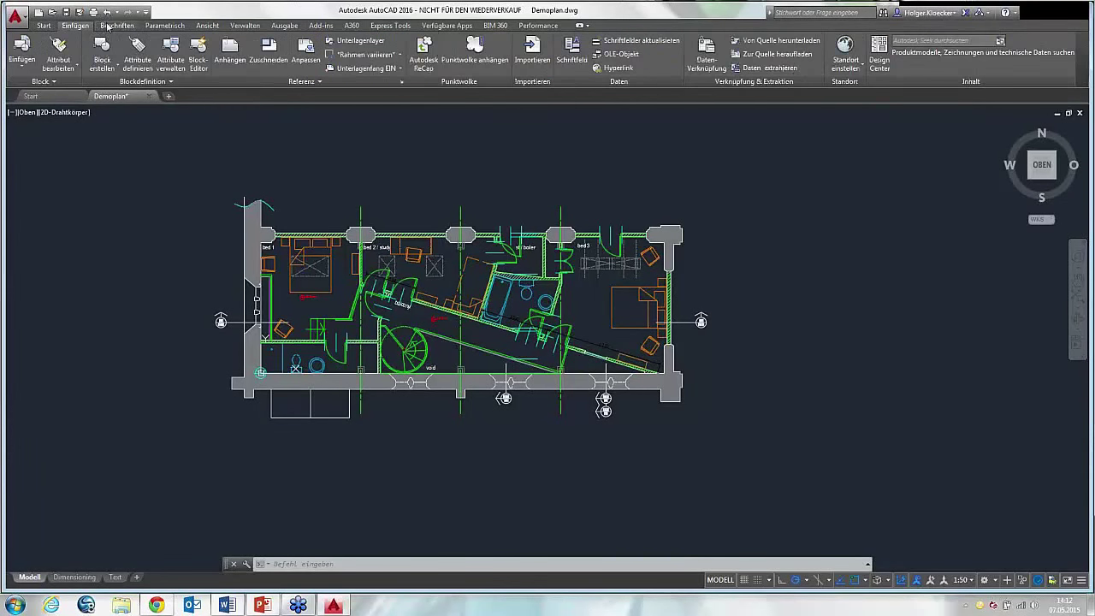
{"action": "left_click", "coordinate": [119, 25]}
{"action": "left_click", "coordinate": [164, 26]}
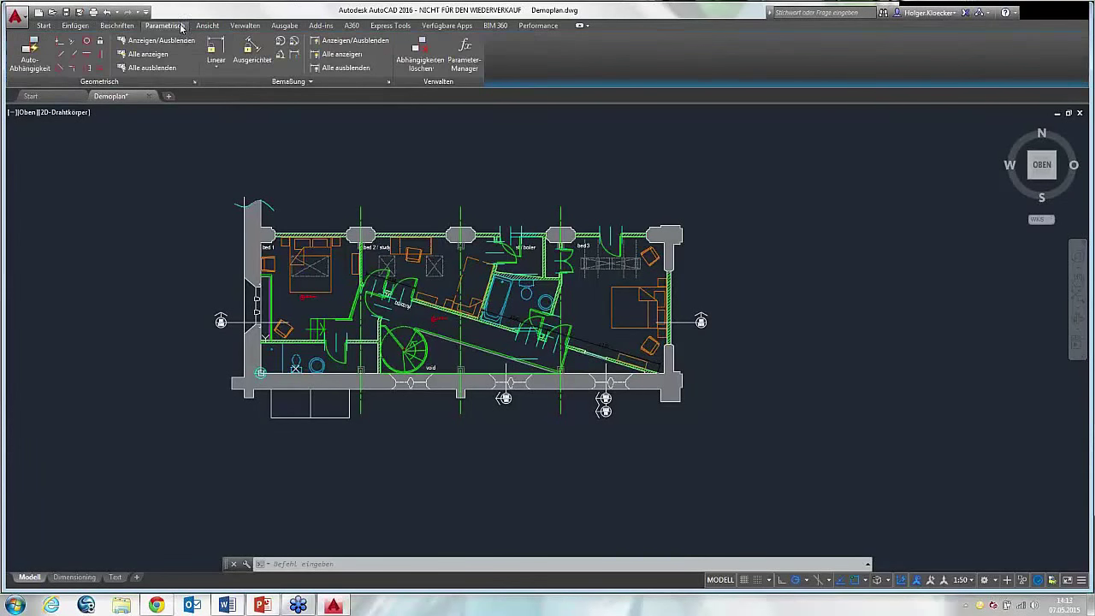
{"action": "left_click", "coordinate": [206, 26]}
{"action": "left_click", "coordinate": [243, 27]}
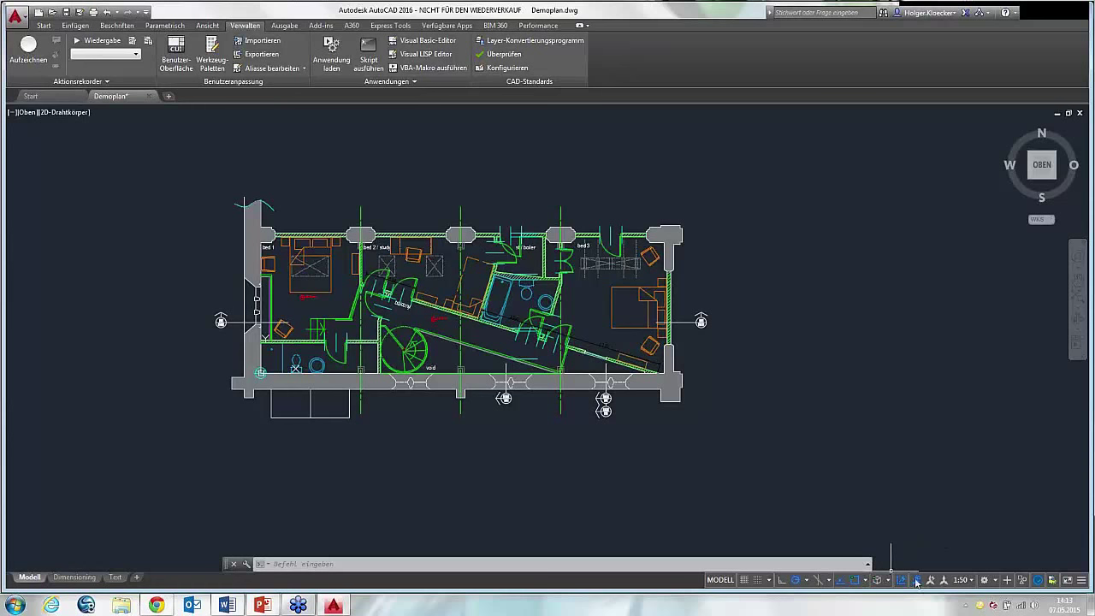
{"action": "left_click", "coordinate": [986, 580]}
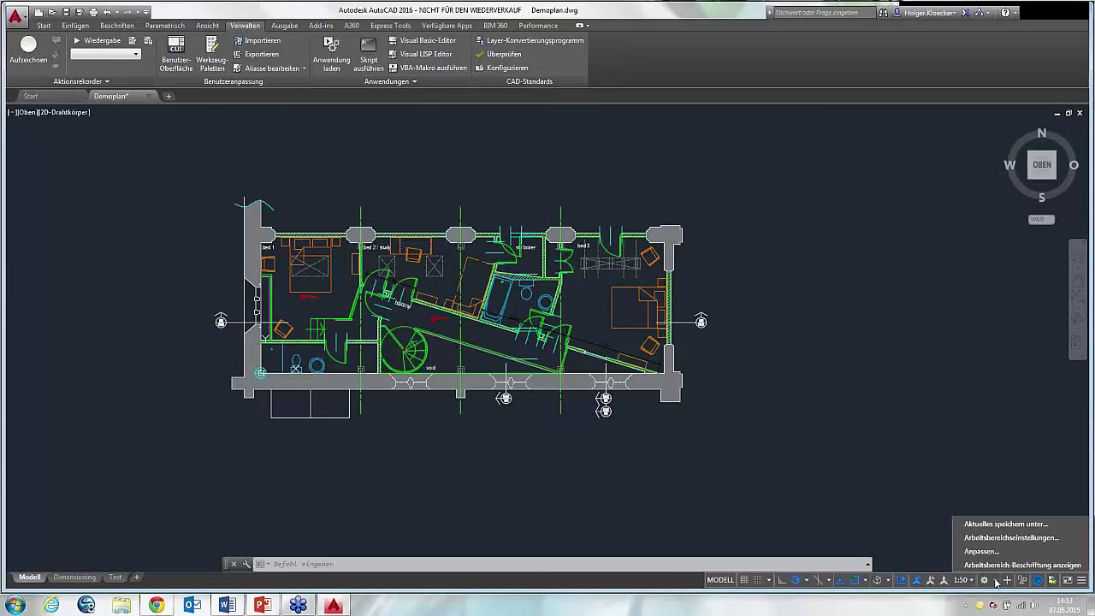
{"action": "left_click", "coordinate": [1000, 514]}
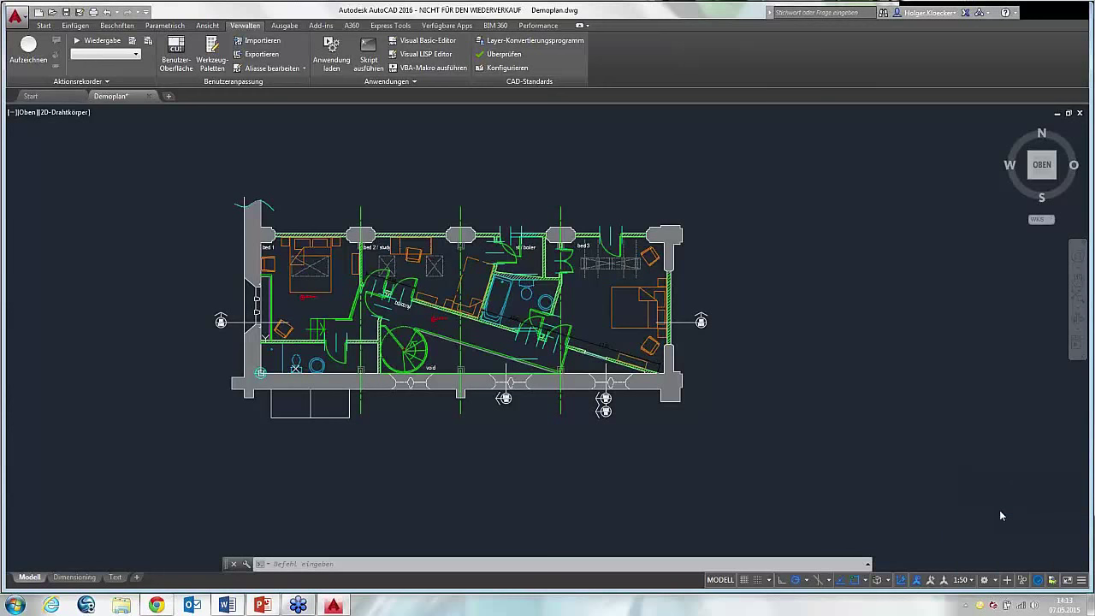
{"action": "middle_click_drag", "start_coordinate": [723, 176], "coordinate": [789, 183]}
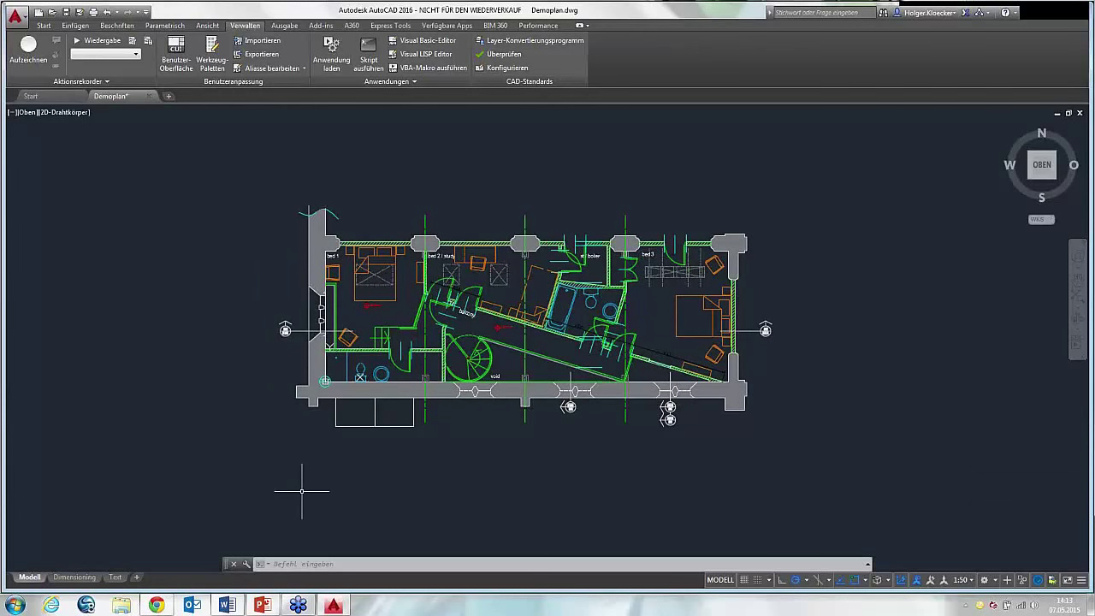
- Open Optionen from the command line and reveal the Hauptanpassungsdatei path on the Dateien tab
{"action": "right_click", "coordinate": [377, 565]}
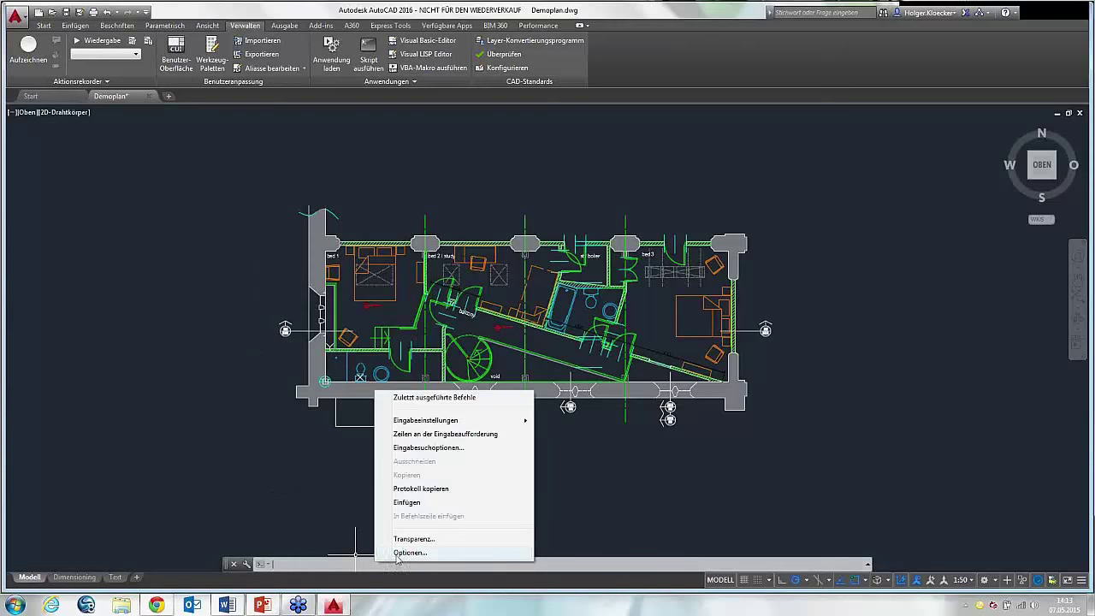
{"action": "left_click", "coordinate": [399, 553]}
{"action": "left_click_drag", "start_coordinate": [573, 144], "coordinate": [372, 150]}
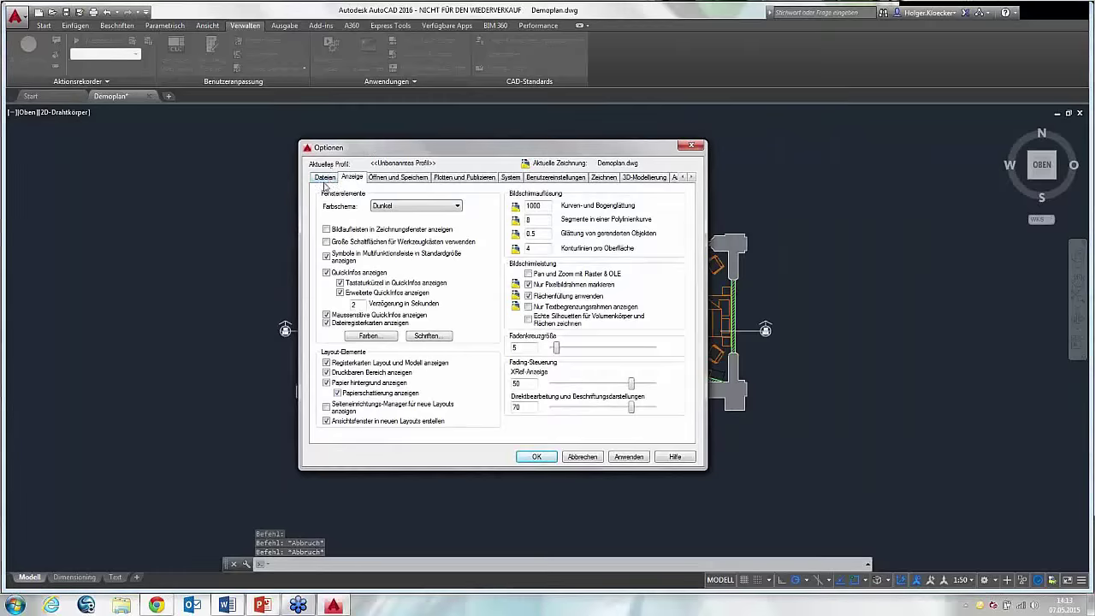
{"action": "left_click", "coordinate": [325, 177]}
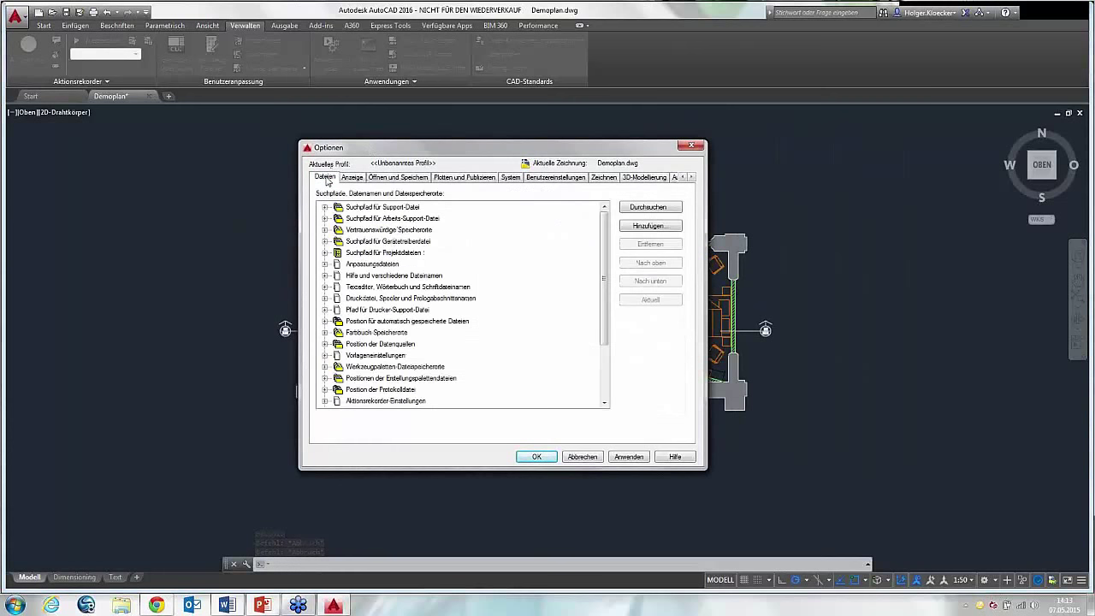
{"action": "left_click", "coordinate": [326, 264]}
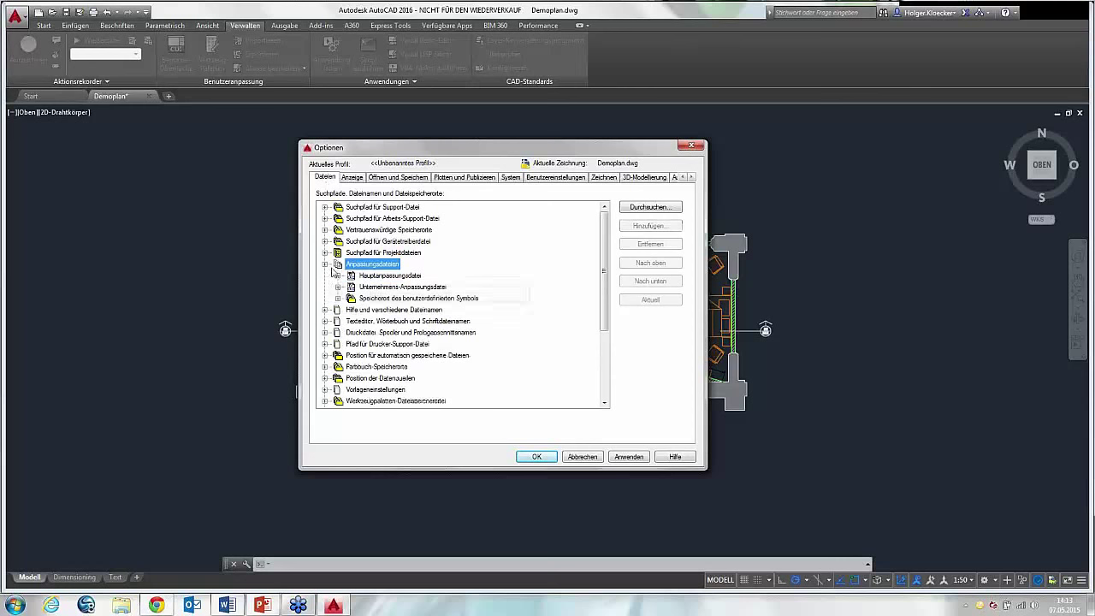
{"action": "left_click", "coordinate": [339, 277]}
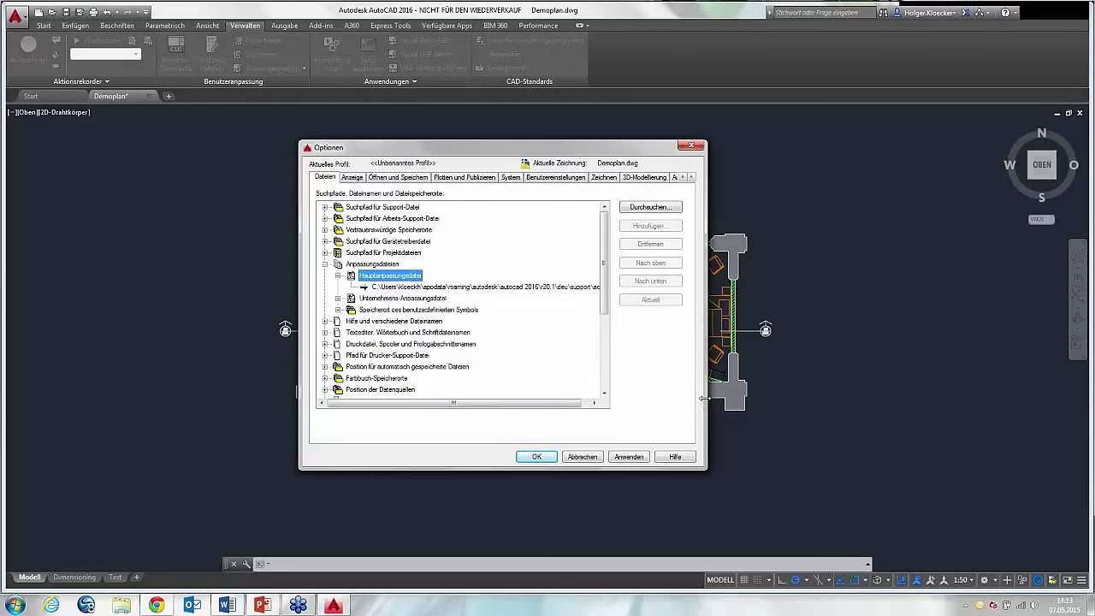
{"action": "left_click_drag", "start_coordinate": [703, 398], "coordinate": [756, 398]}
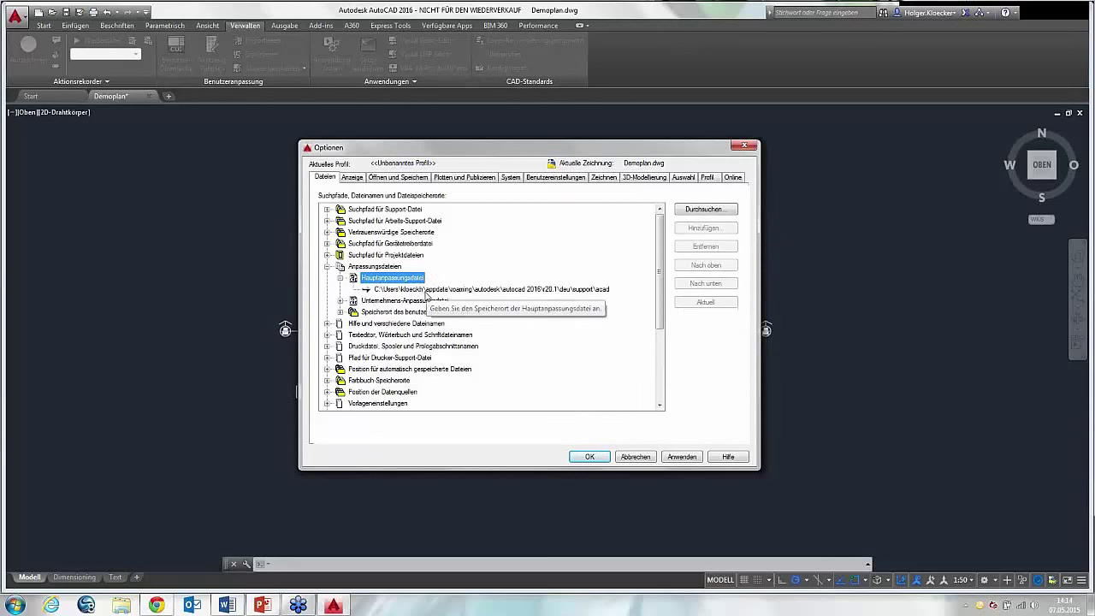
- Inspect the main and enterprise customization file paths, then expand 'Suchpfad für Support-Datei'
{"action": "left_click", "coordinate": [606, 291]}
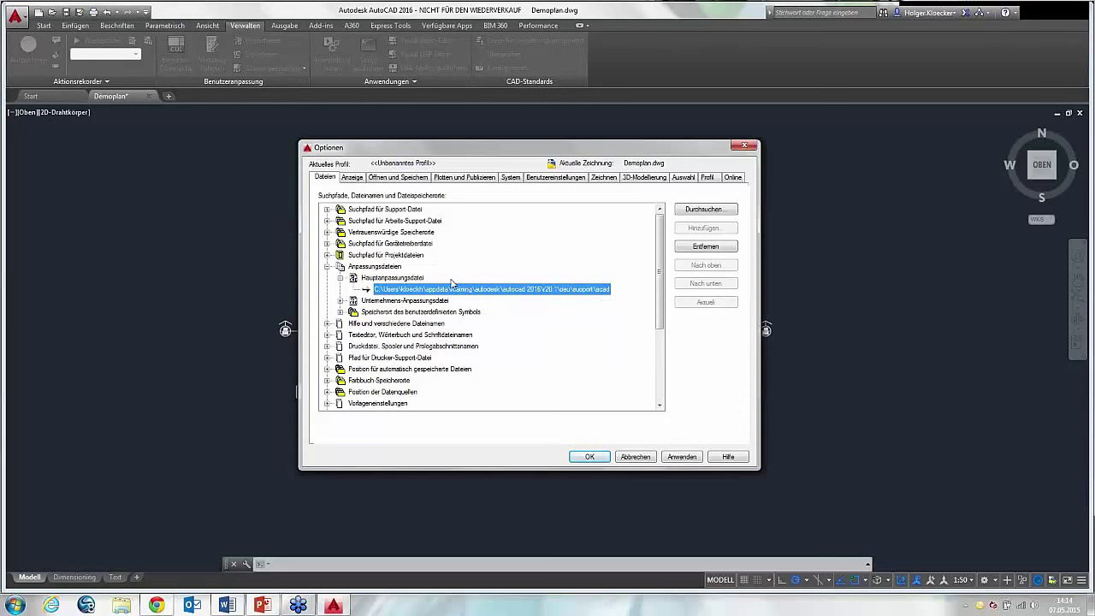
{"action": "left_click", "coordinate": [599, 291]}
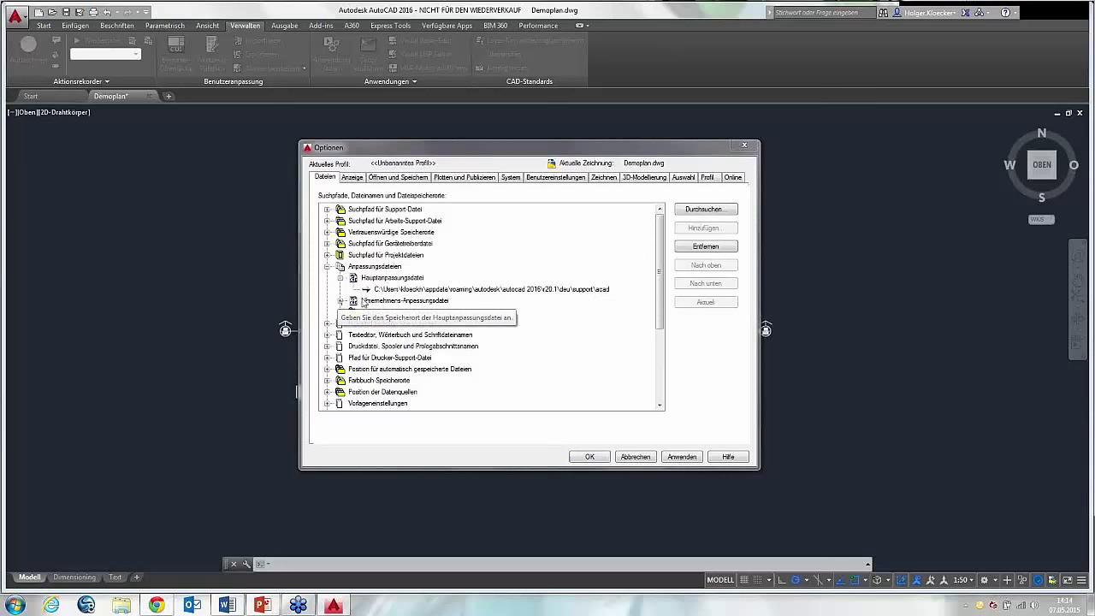
{"action": "left_click", "coordinate": [362, 302]}
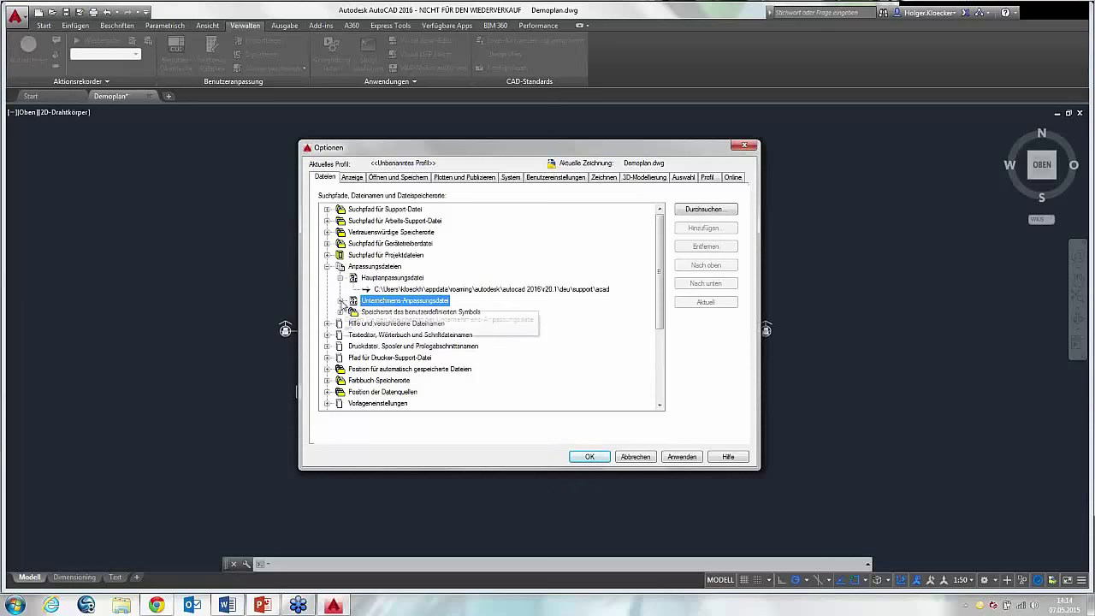
{"action": "left_click", "coordinate": [341, 301]}
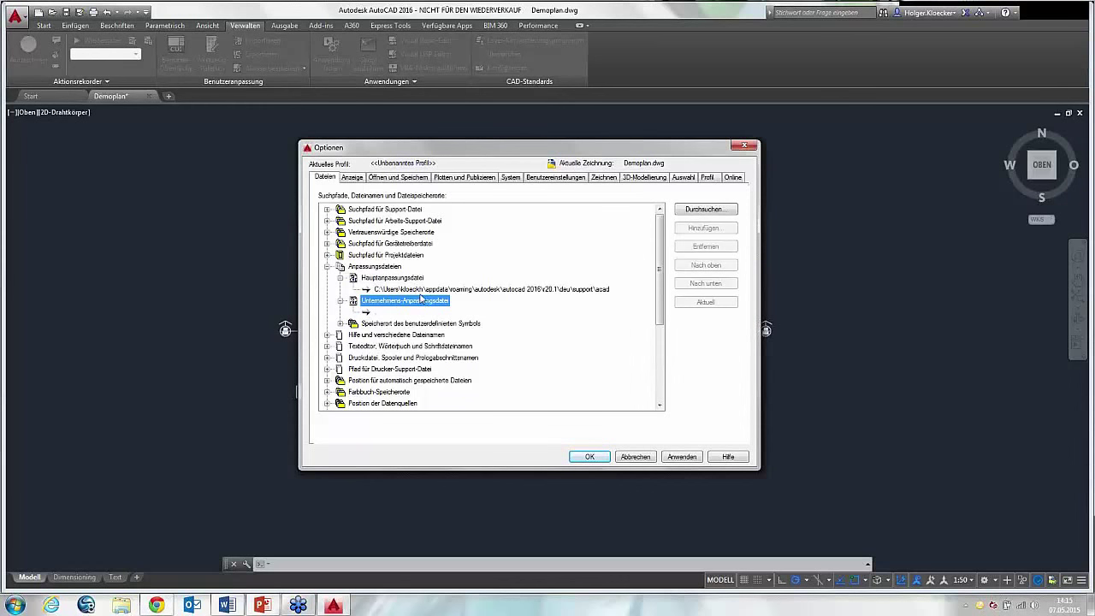
{"action": "left_click", "coordinate": [603, 290]}
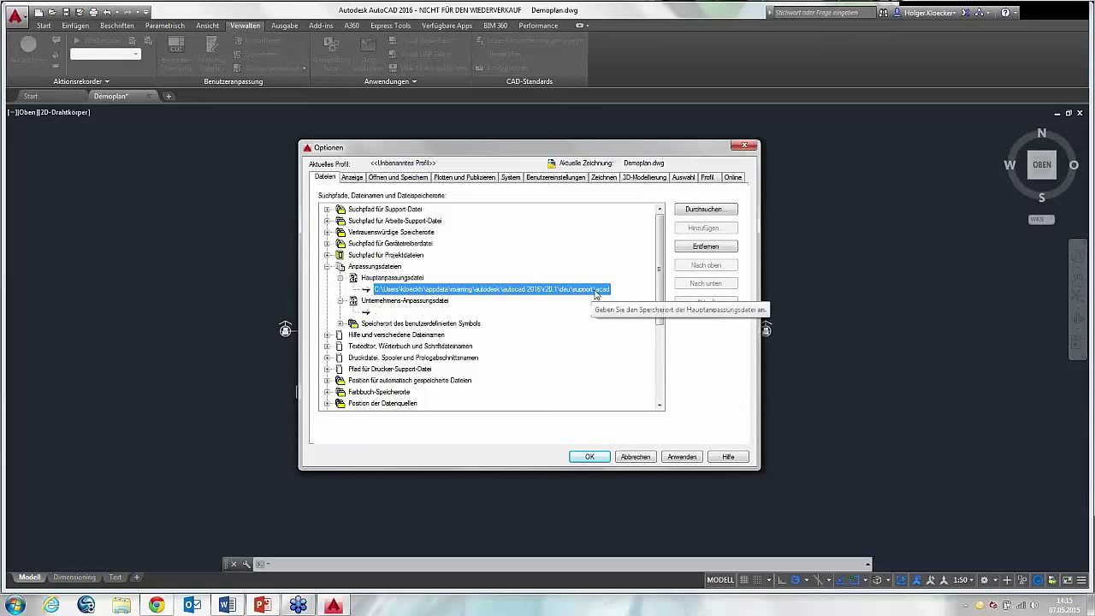
{"action": "left_click", "coordinate": [327, 210]}
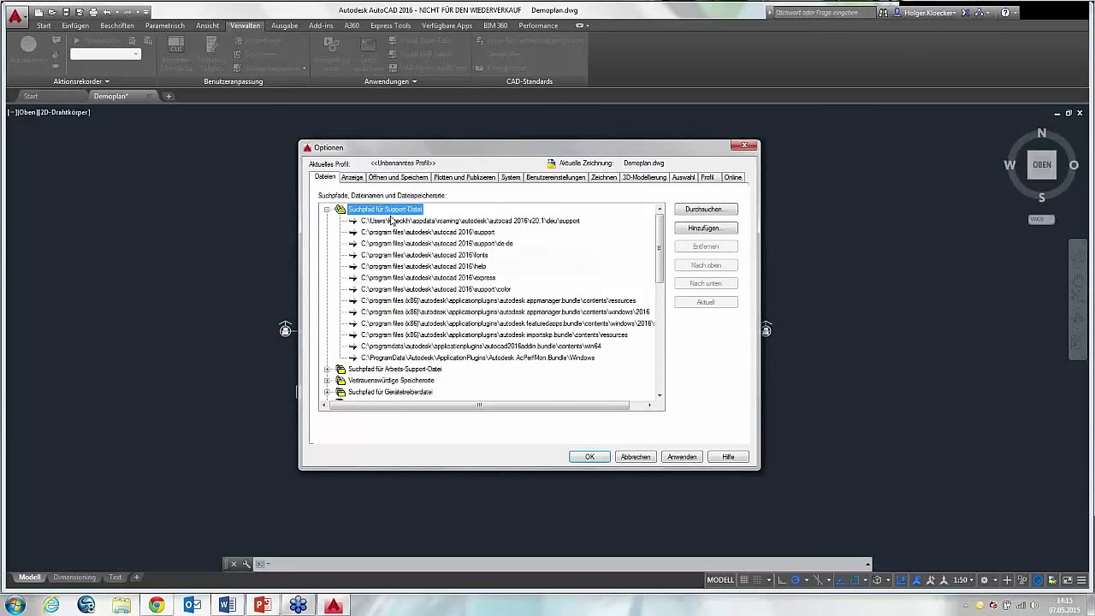
- Add C:\CUI Anpassung as a support file search path and close Options with OK
{"action": "left_click", "coordinate": [689, 230]}
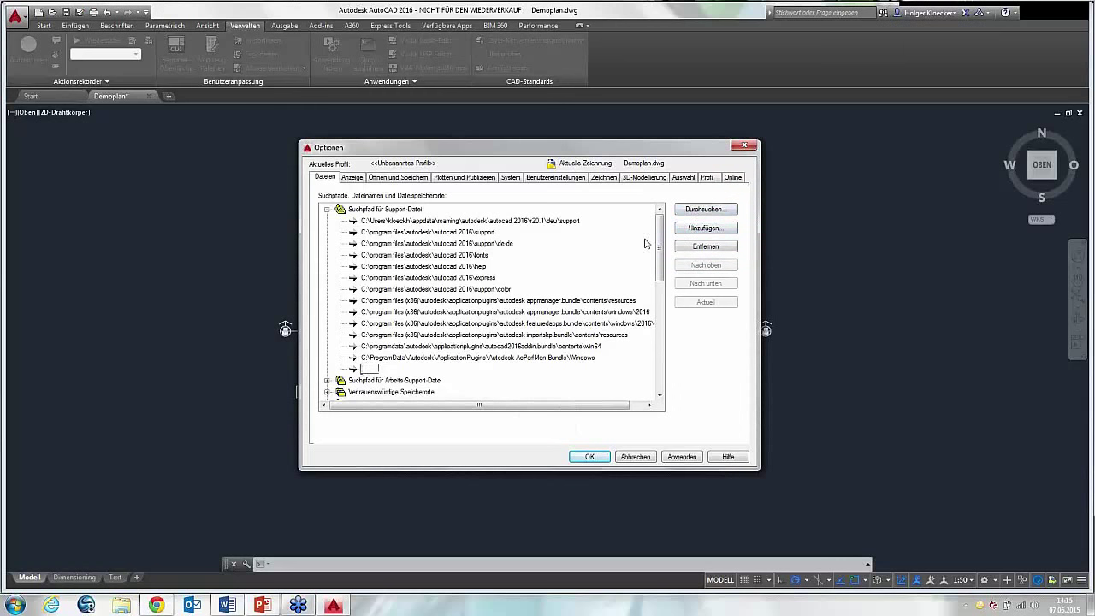
{"action": "left_click", "coordinate": [693, 211]}
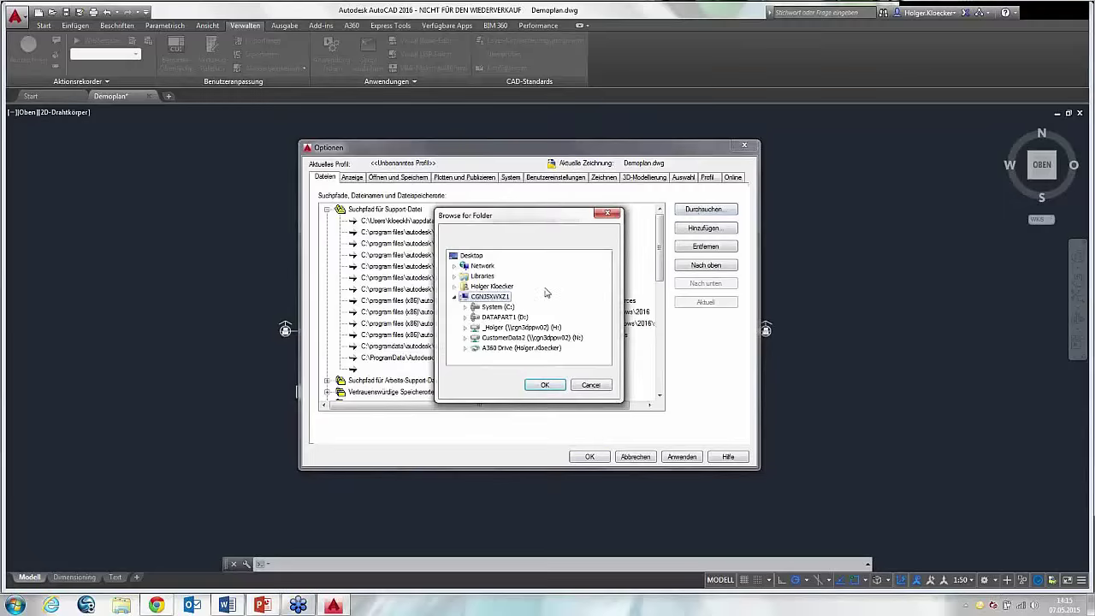
{"action": "left_click", "coordinate": [469, 308]}
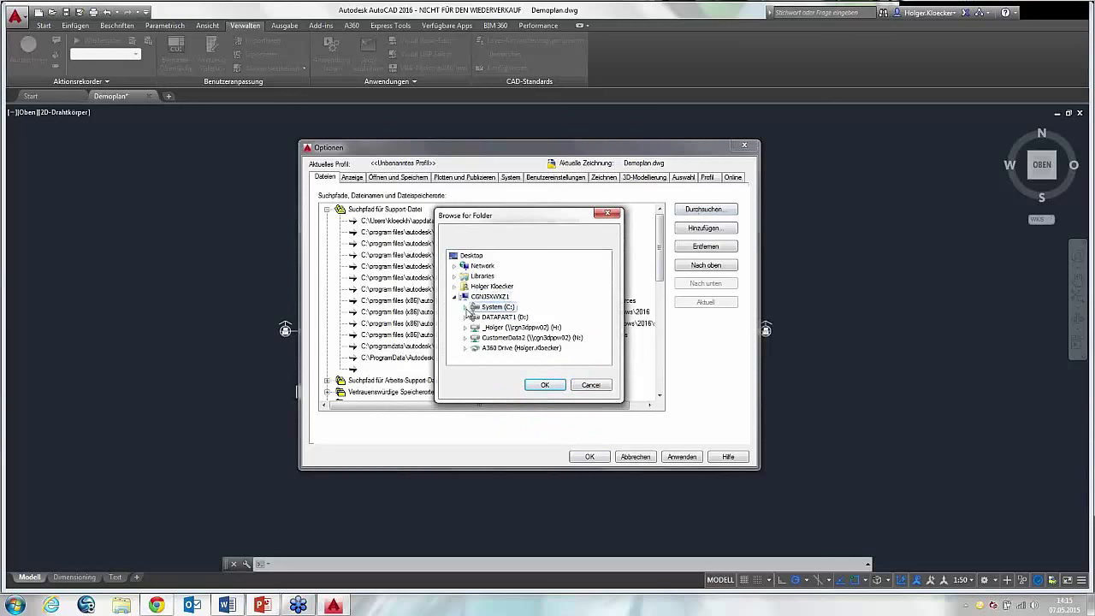
{"action": "left_click", "coordinate": [467, 308]}
{"action": "left_click", "coordinate": [505, 302]}
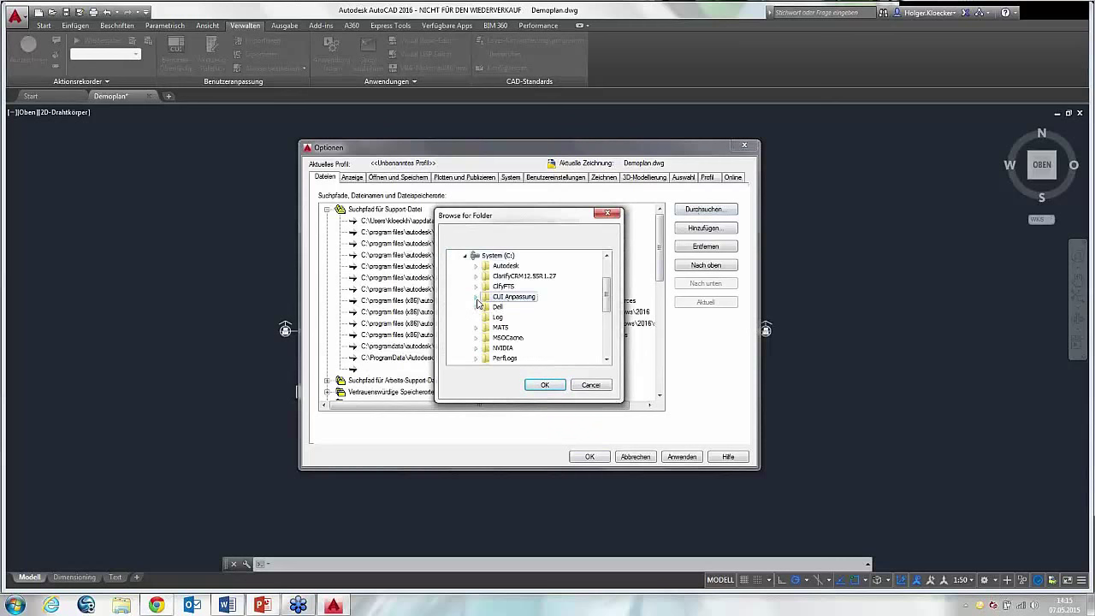
{"action": "left_click", "coordinate": [476, 298]}
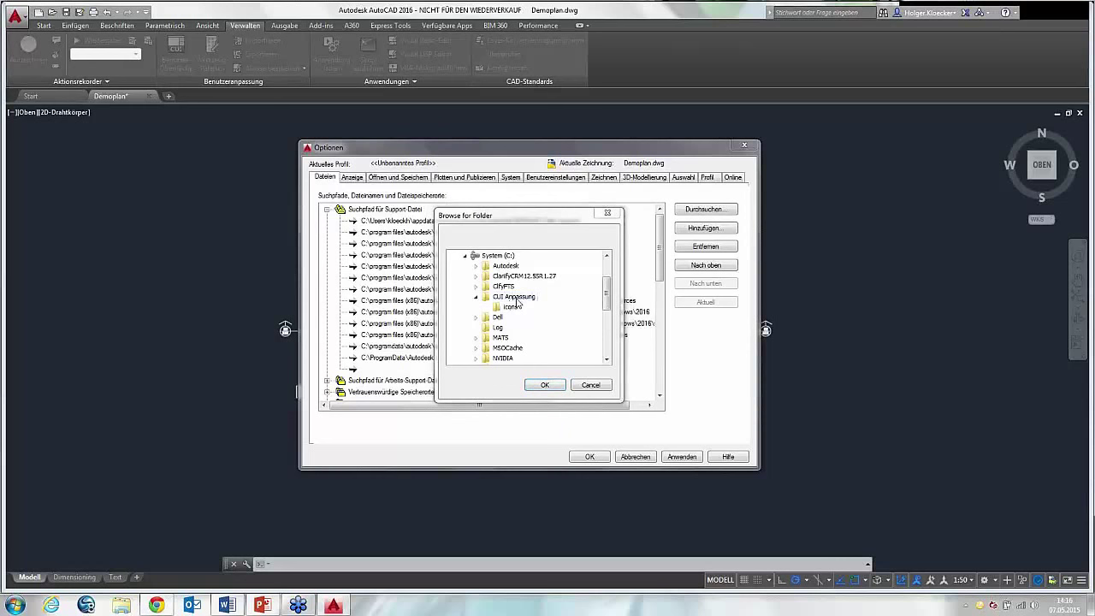
{"action": "left_click", "coordinate": [545, 384]}
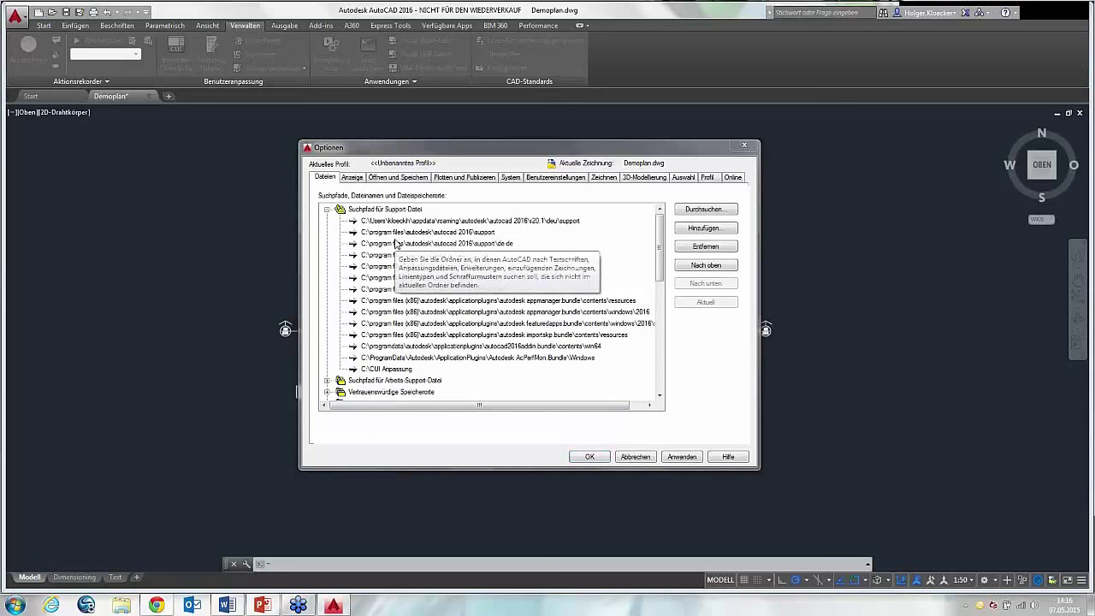
{"action": "left_click", "coordinate": [591, 456]}
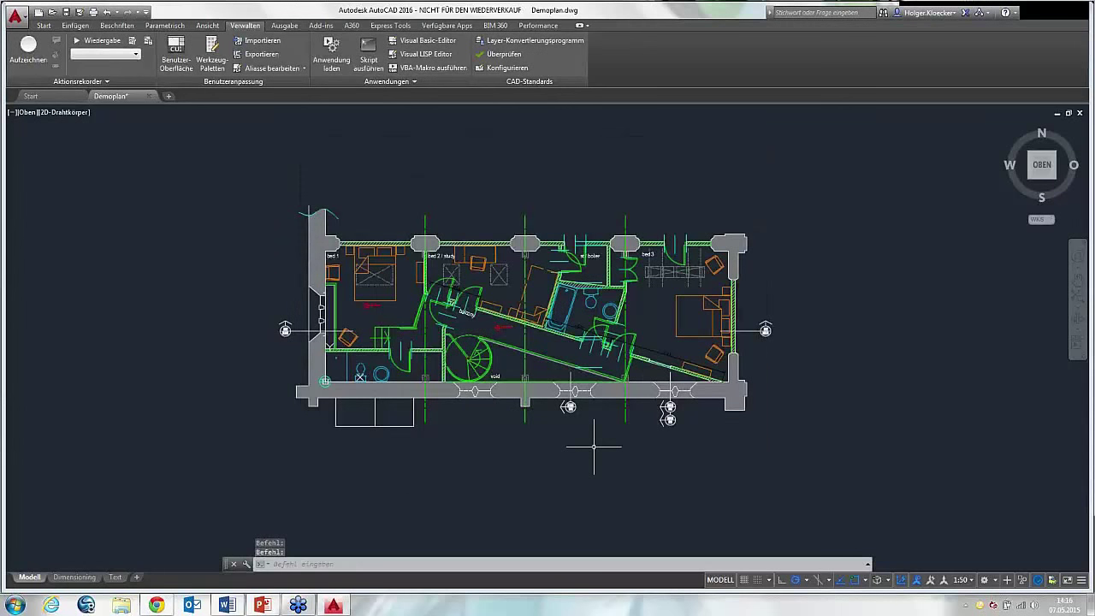
{"action": "middle_click_drag", "start_coordinate": [594, 445], "coordinate": [595, 434]}
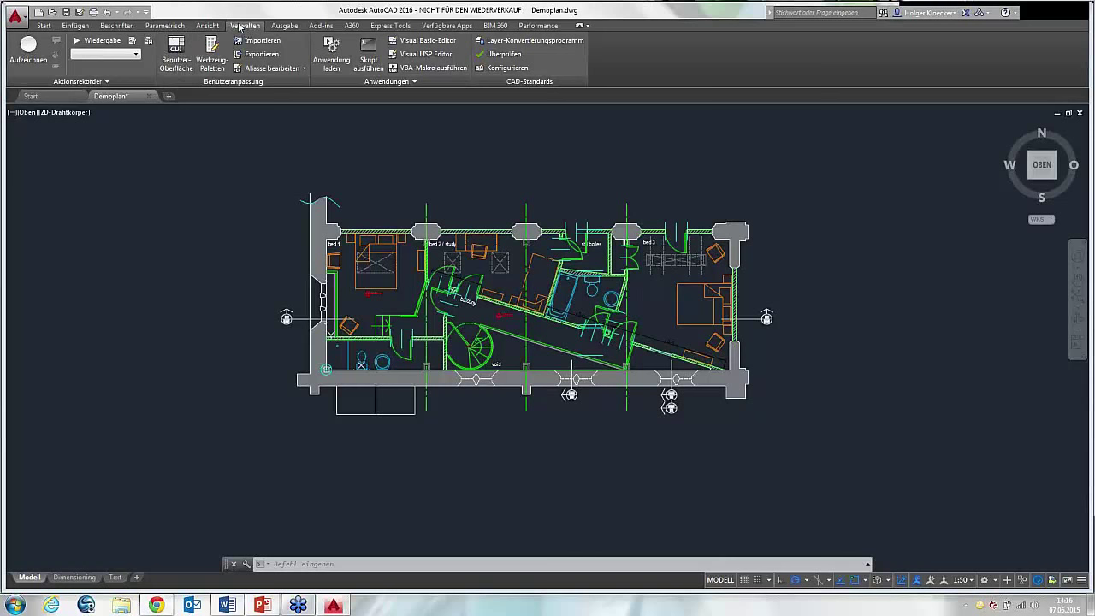
- Run ABI from the command line to open the Customize User Interface editor
{"action": "left_click", "coordinate": [332, 566]}
{"action": "type", "text": "ABI"}
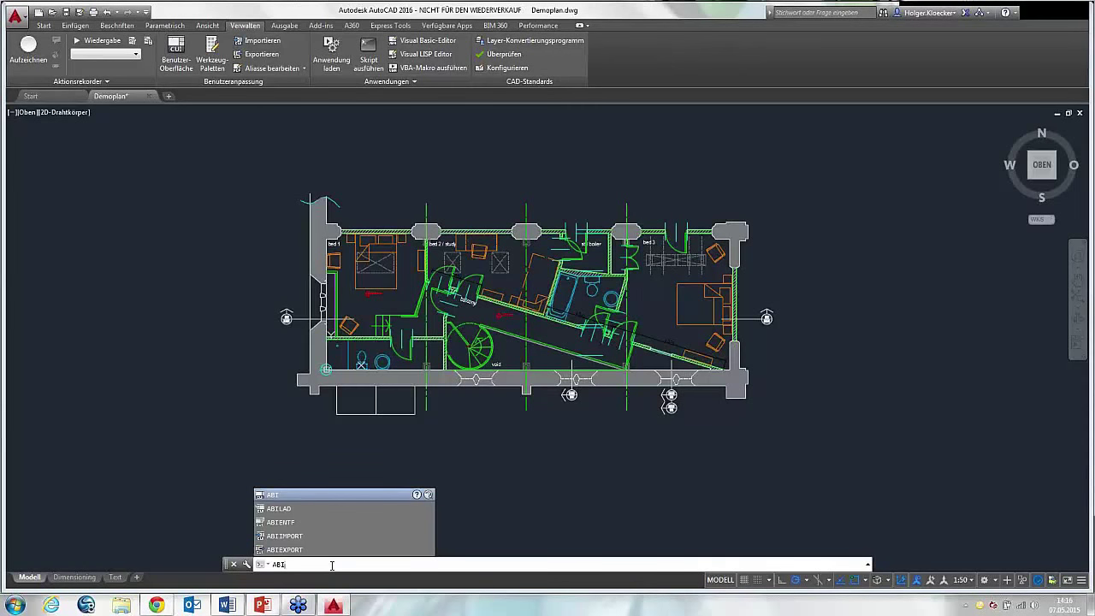
{"action": "key", "text": "Return"}
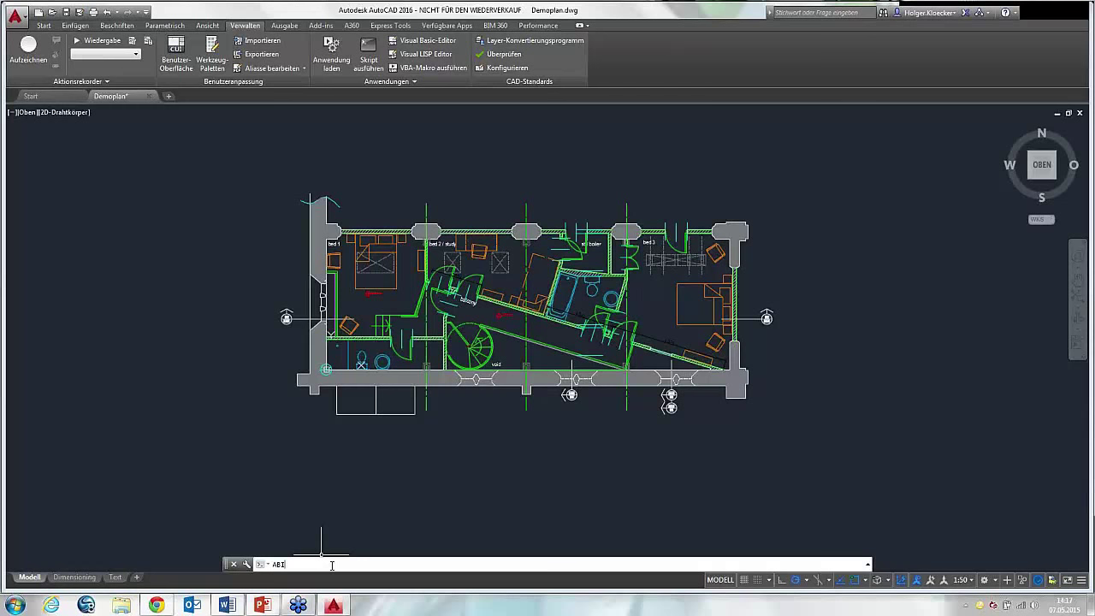
{"action": "key", "text": "Escape"}
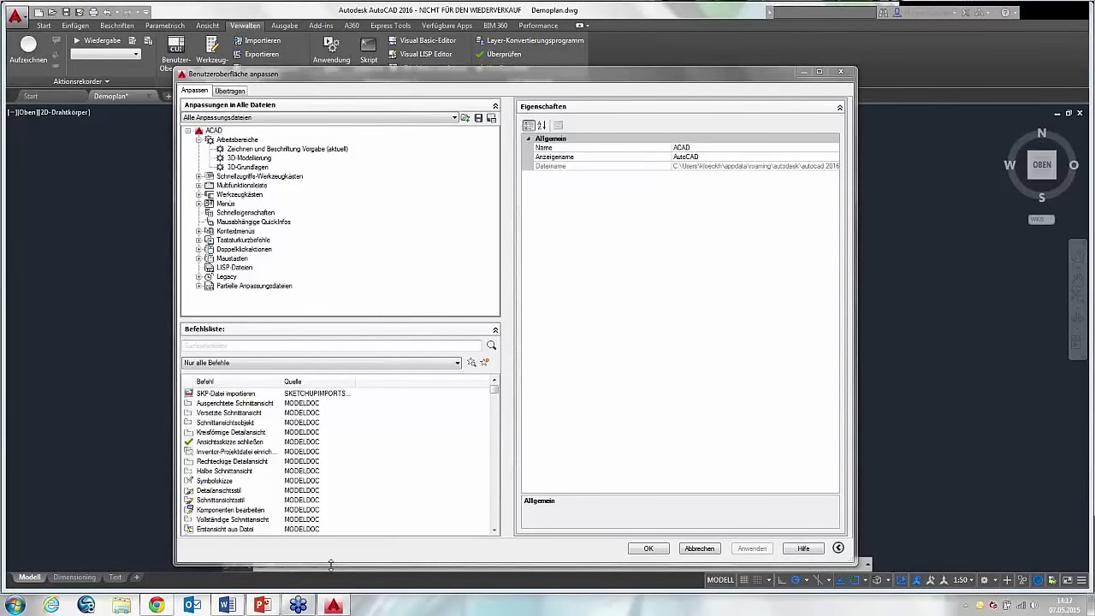
- Reposition the CUI editor, toggle it between collapsed and full width, and collapse 'Anpassungen in Alle Dateien'
{"action": "left_click_drag", "start_coordinate": [461, 75], "coordinate": [493, 62]}
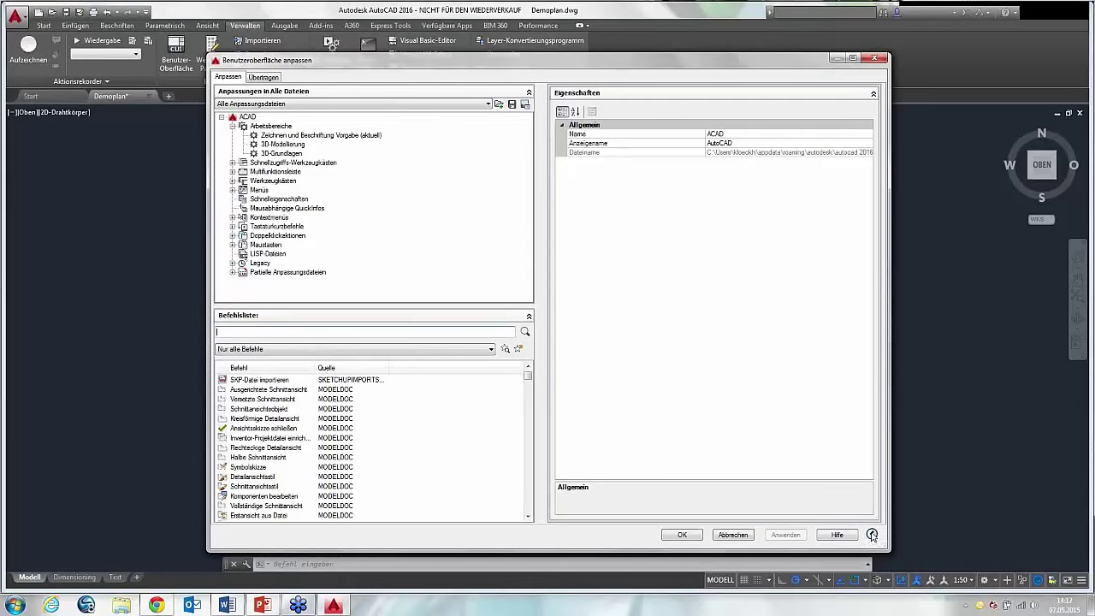
{"action": "left_click", "coordinate": [876, 537]}
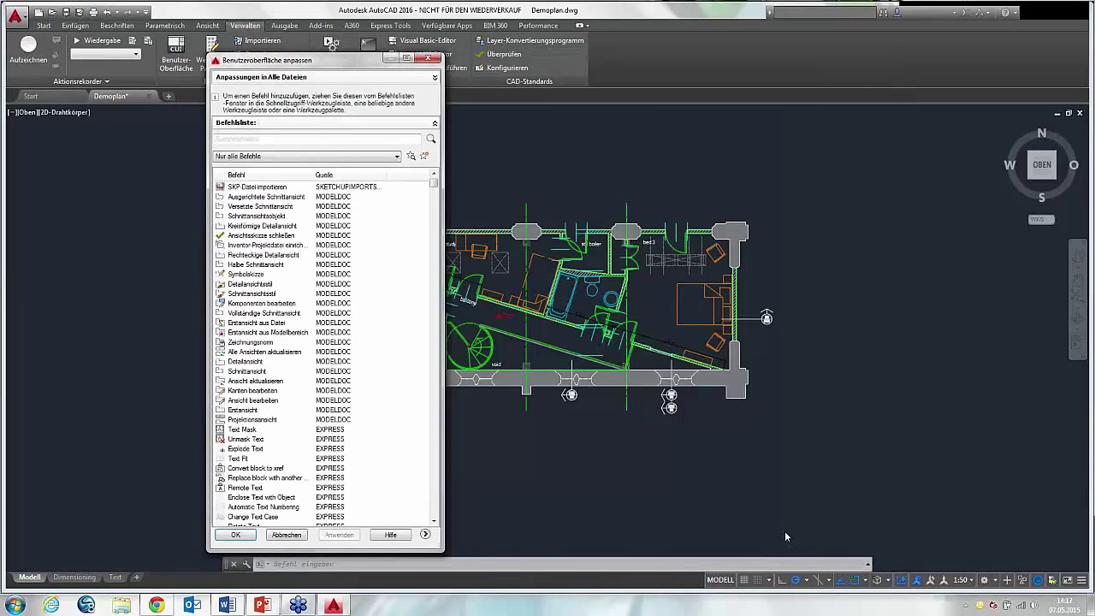
{"action": "left_click", "coordinate": [425, 534]}
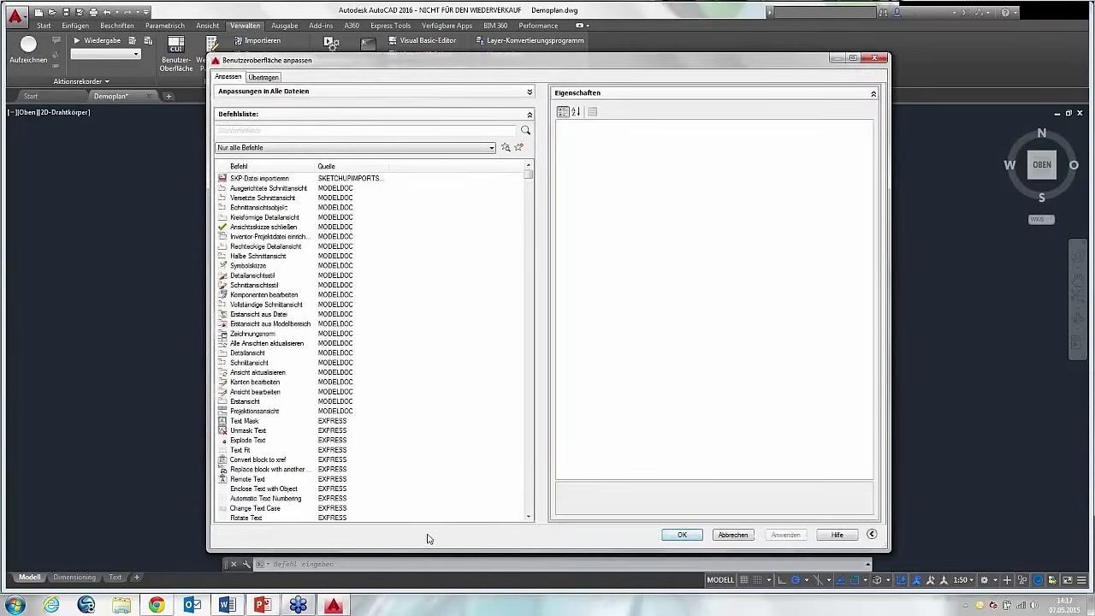
{"action": "left_click", "coordinate": [871, 534]}
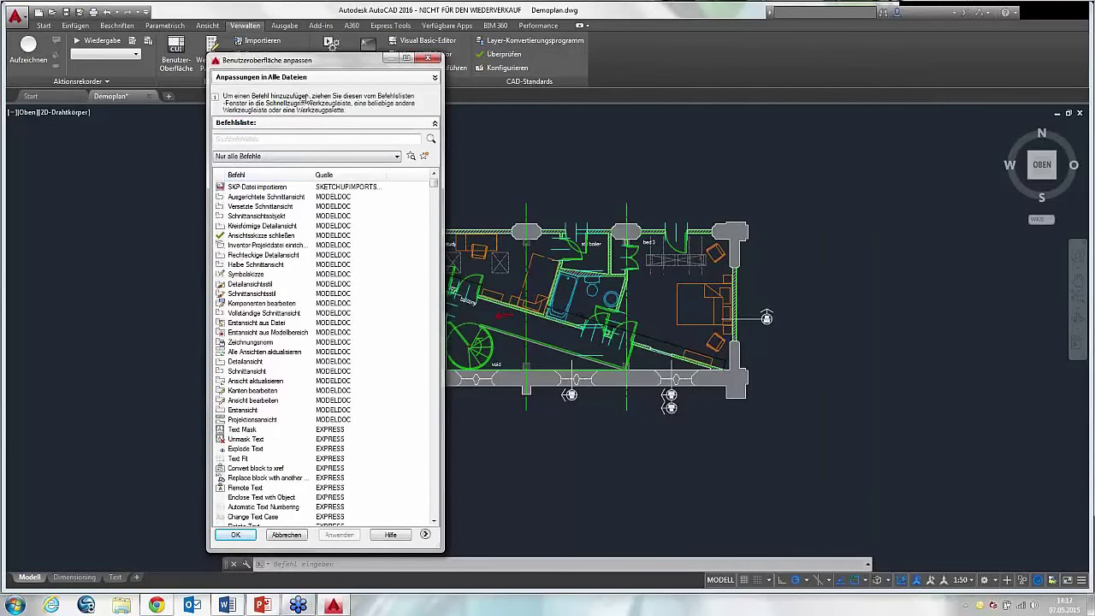
{"action": "left_click", "coordinate": [425, 535]}
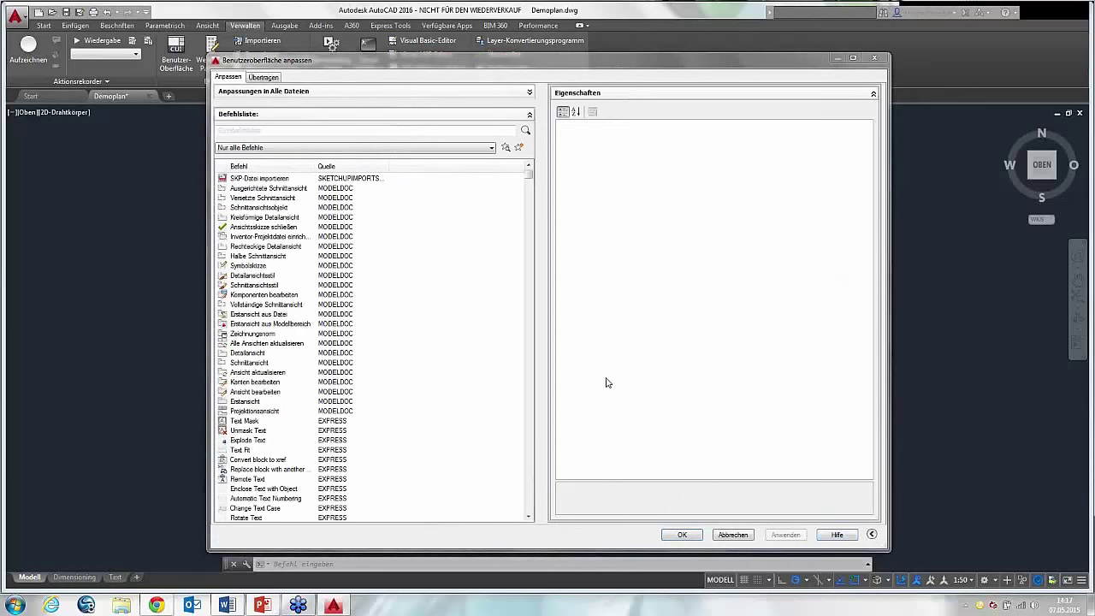
{"action": "left_click", "coordinate": [872, 533]}
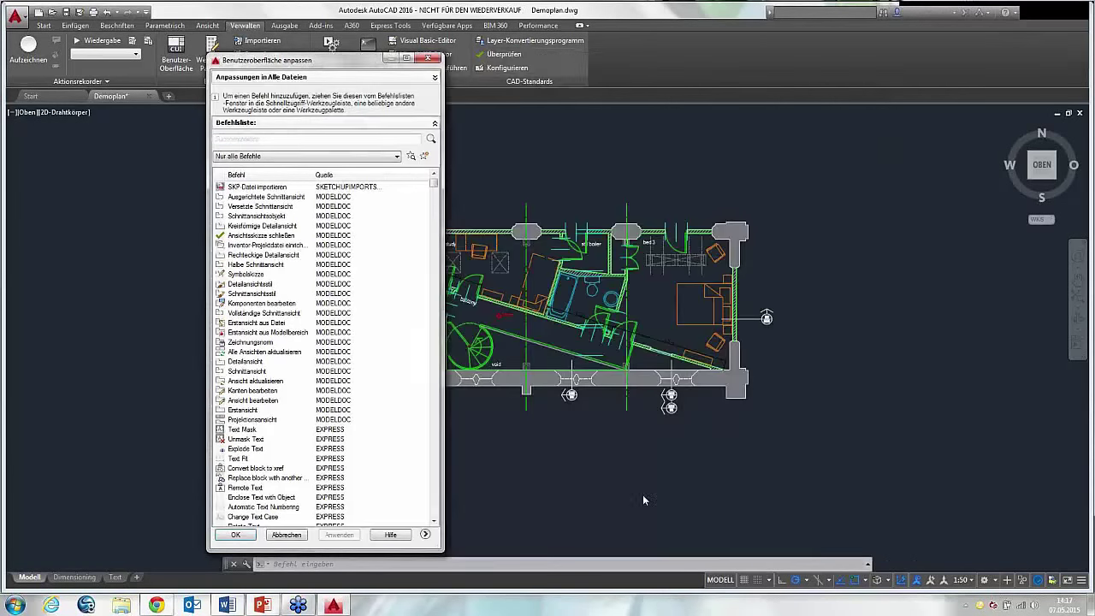
{"action": "left_click", "coordinate": [425, 534]}
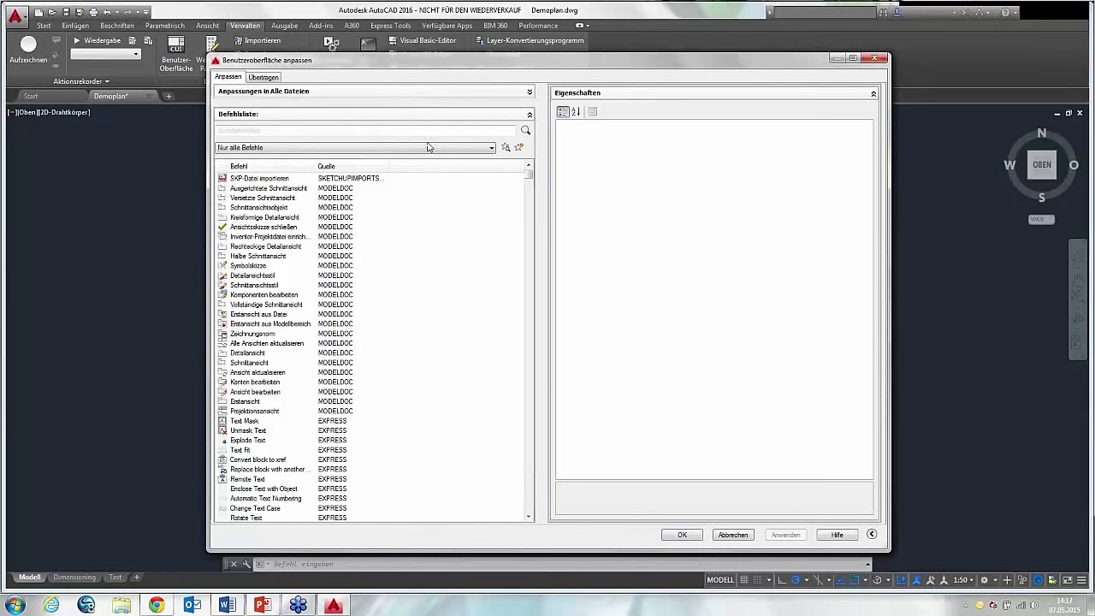
{"action": "left_click", "coordinate": [529, 91]}
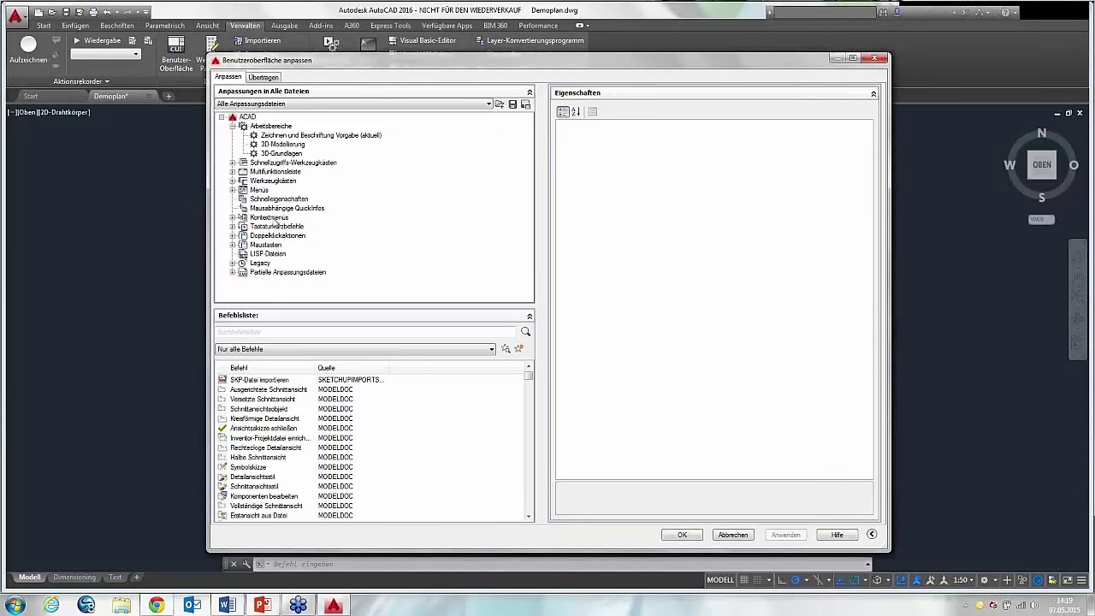
- Look through the context menus and the AUTODESKSEEK partial file, then switch to the Übertragen transfer view
{"action": "right_click", "coordinate": [277, 219]}
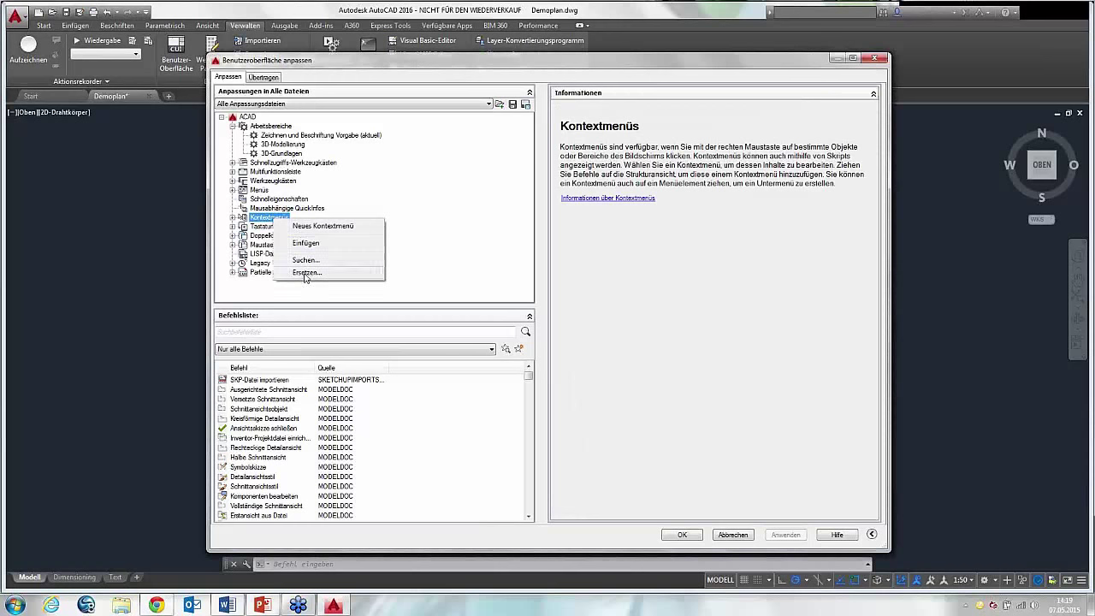
{"action": "left_click", "coordinate": [272, 289]}
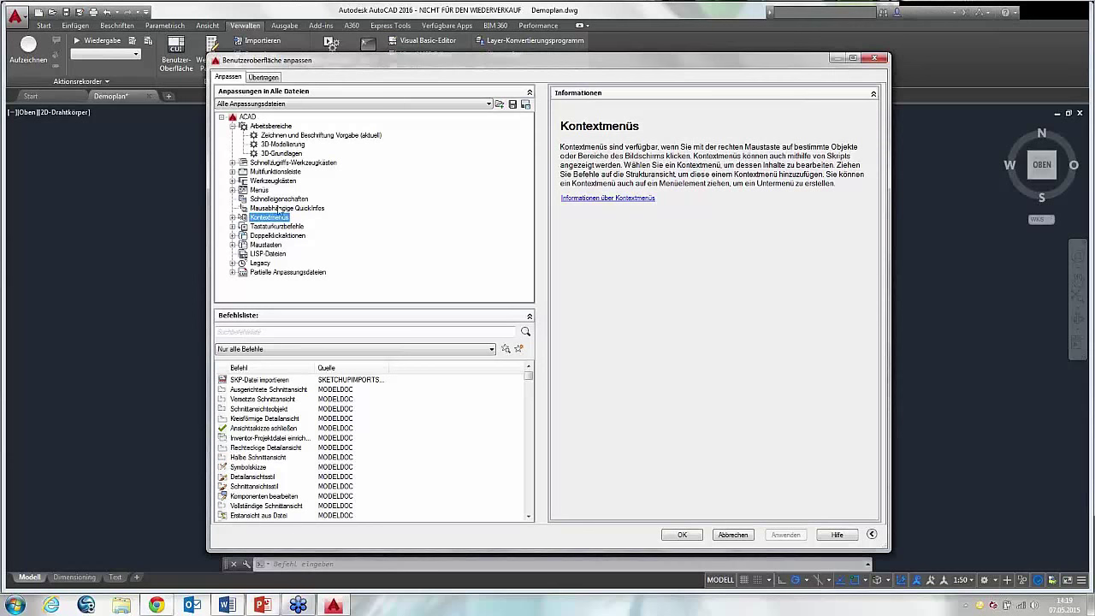
{"action": "left_click", "coordinate": [232, 273]}
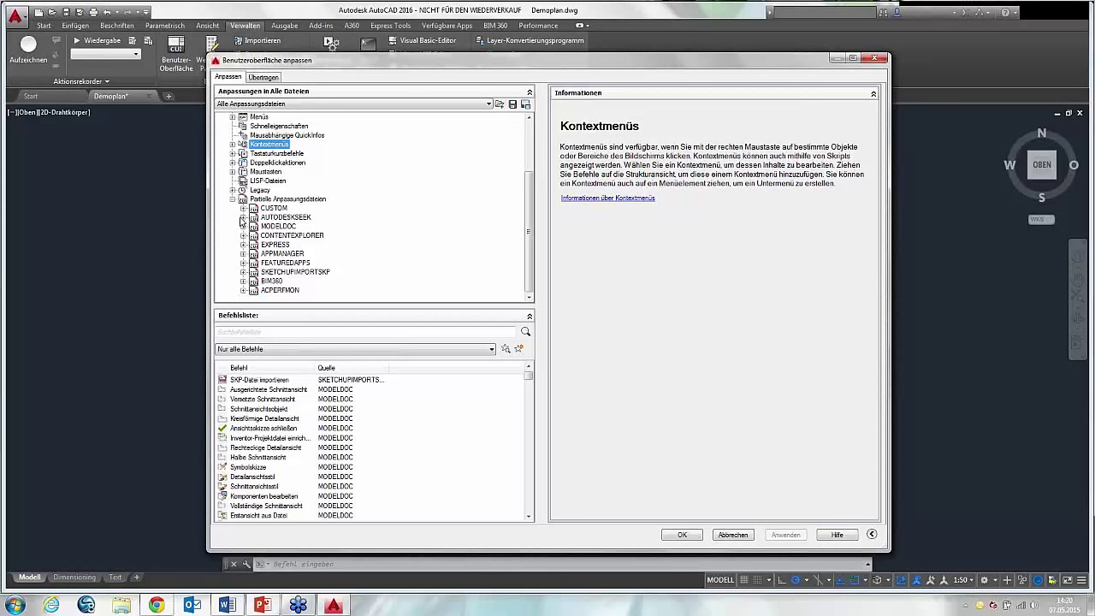
{"action": "left_click", "coordinate": [243, 218]}
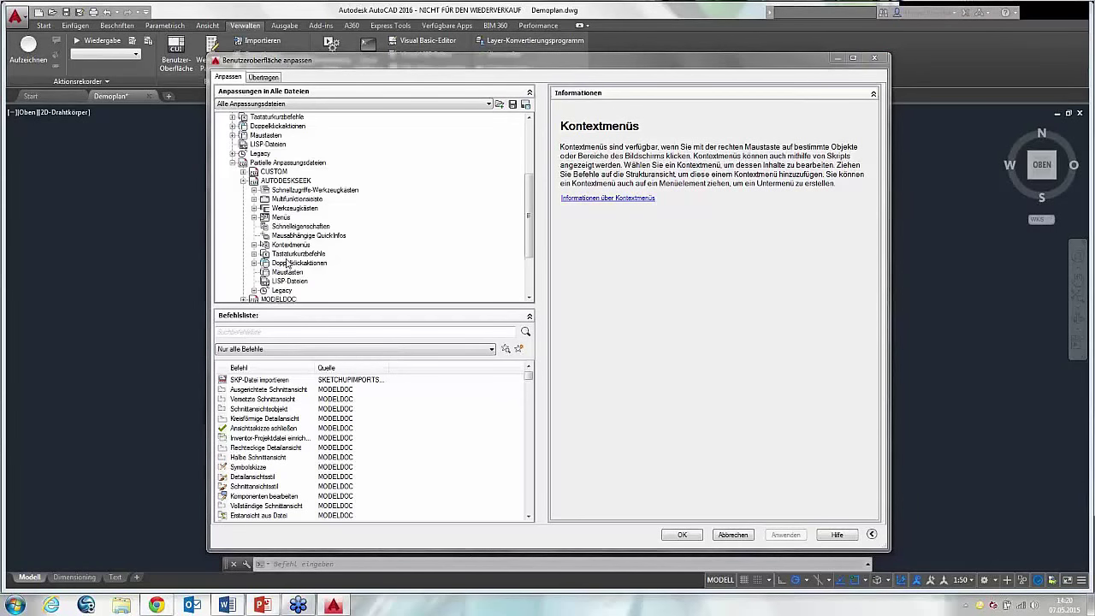
{"action": "mouse_move", "coordinate": [528, 190]}
{"action": "left_mouse_down"}
{"action": "mouse_move", "coordinate": [530, 138]}
{"action": "mouse_move", "coordinate": [447, 183]}
{"action": "left_mouse_up"}
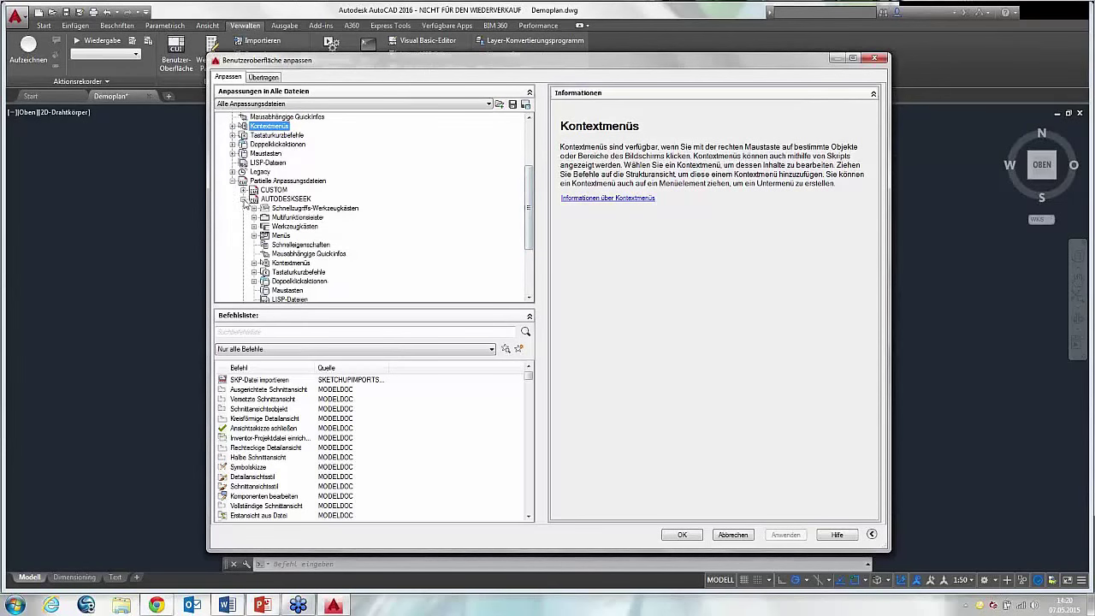
{"action": "left_click", "coordinate": [243, 199]}
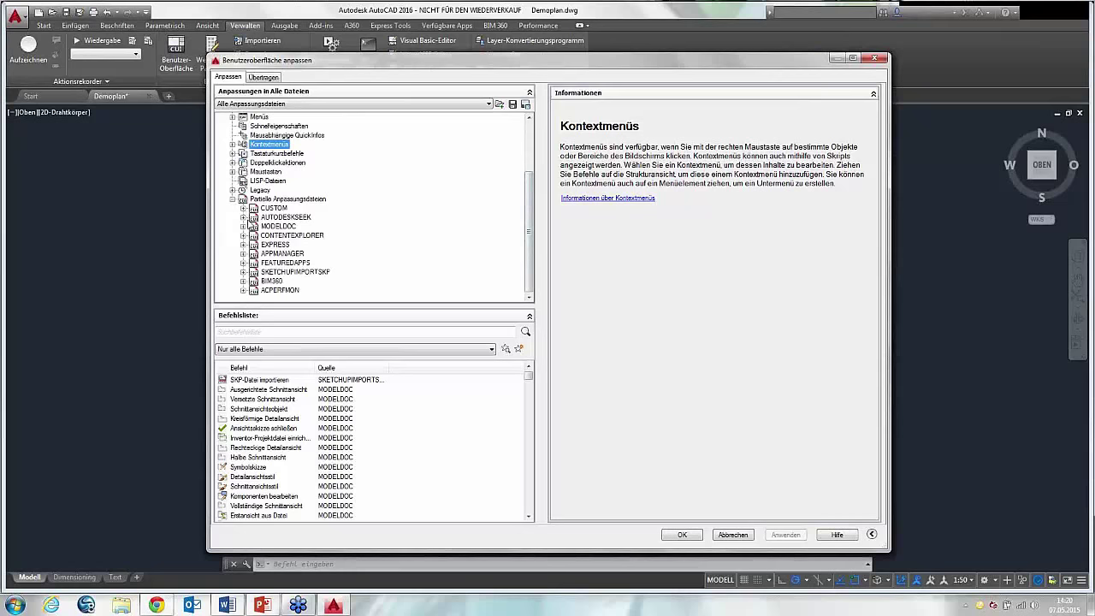
{"action": "left_click", "coordinate": [263, 78]}
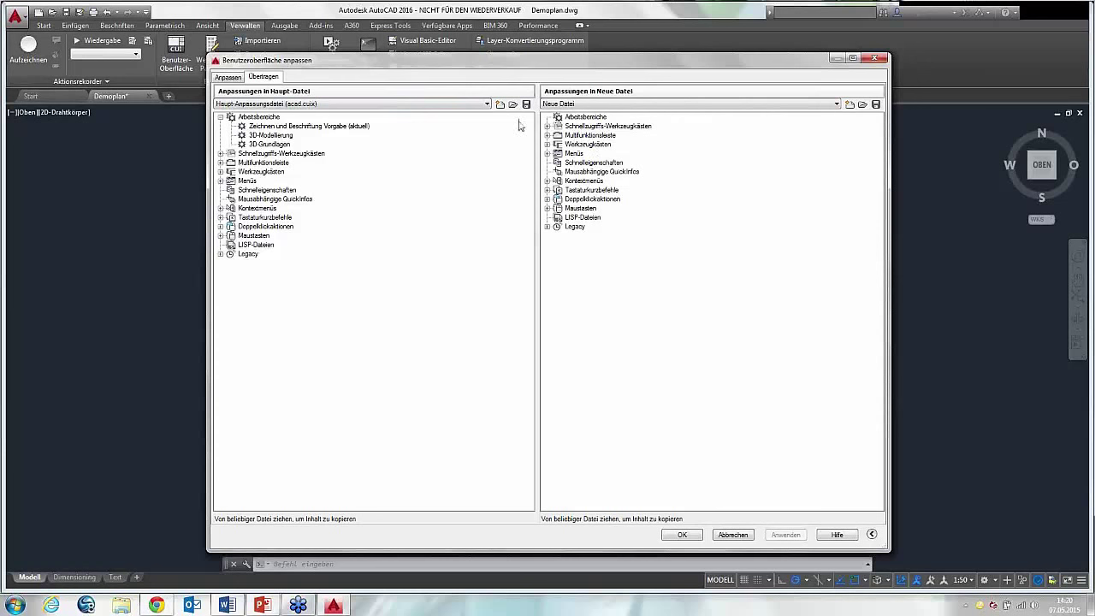
- Create a new empty customization file in the transfer pane and bring up its Save As window
{"action": "mouse_move", "coordinate": [538, 124]}
{"action": "left_mouse_down"}
{"action": "mouse_move", "coordinate": [473, 132]}
{"action": "mouse_move", "coordinate": [517, 137]}
{"action": "left_mouse_up"}
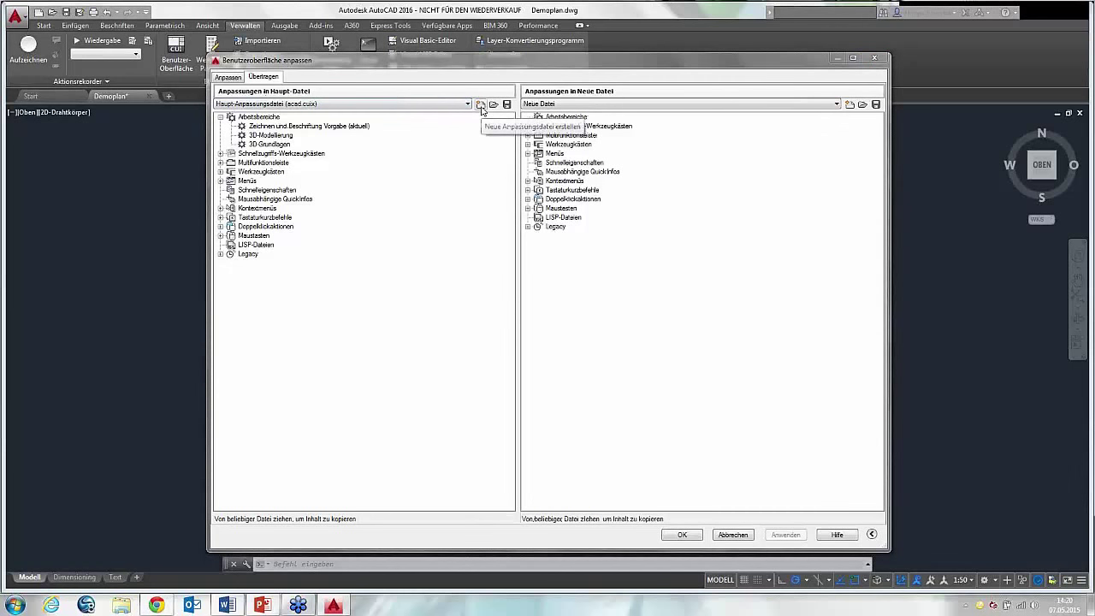
{"action": "left_click", "coordinate": [481, 105]}
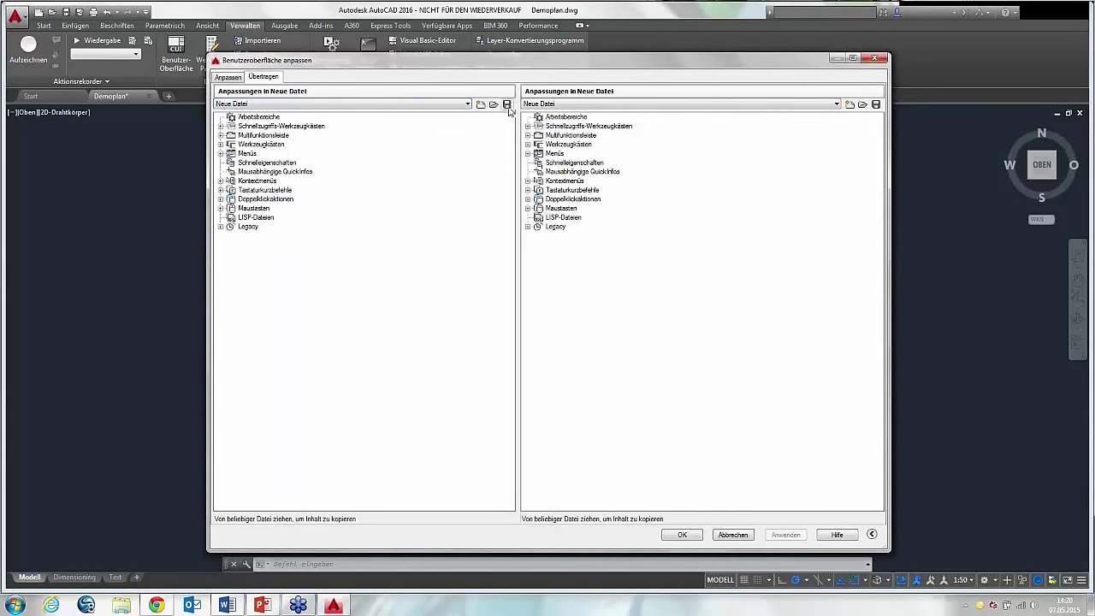
{"action": "left_click", "coordinate": [507, 103]}
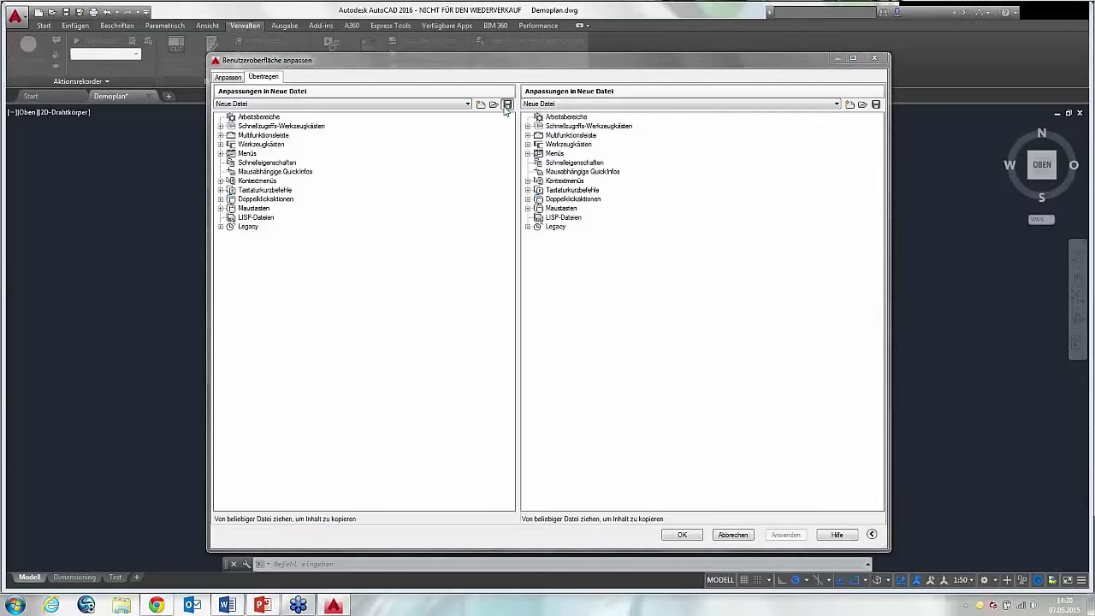
{"action": "left_click_drag", "start_coordinate": [538, 174], "coordinate": [542, 149]}
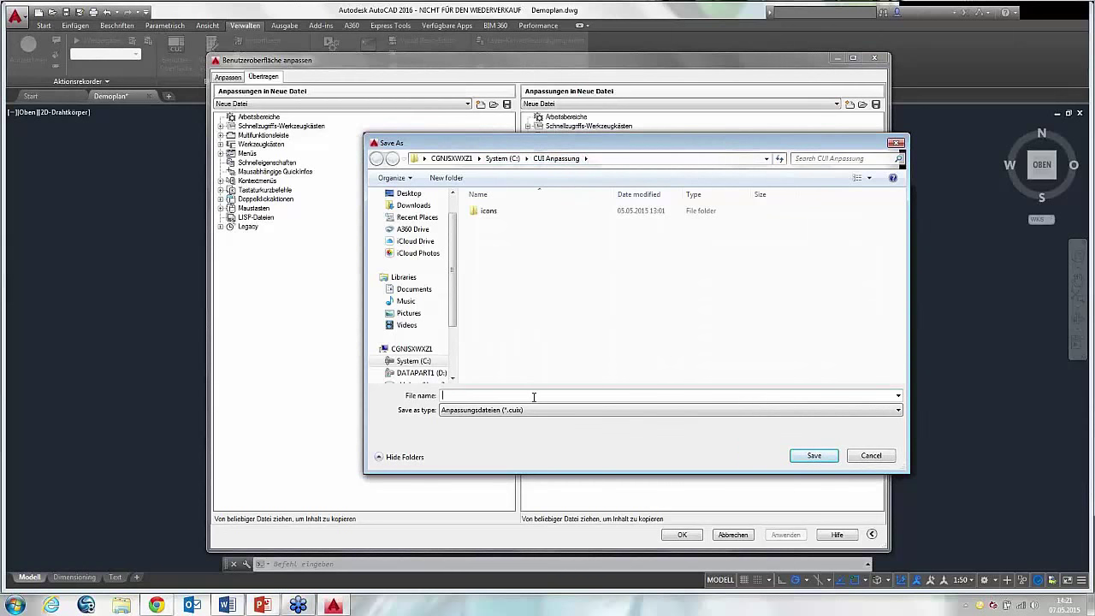
- Name the new customization file Werkzeuge and save it as werkzeuge.cuix
{"action": "type", "text": "DE"}
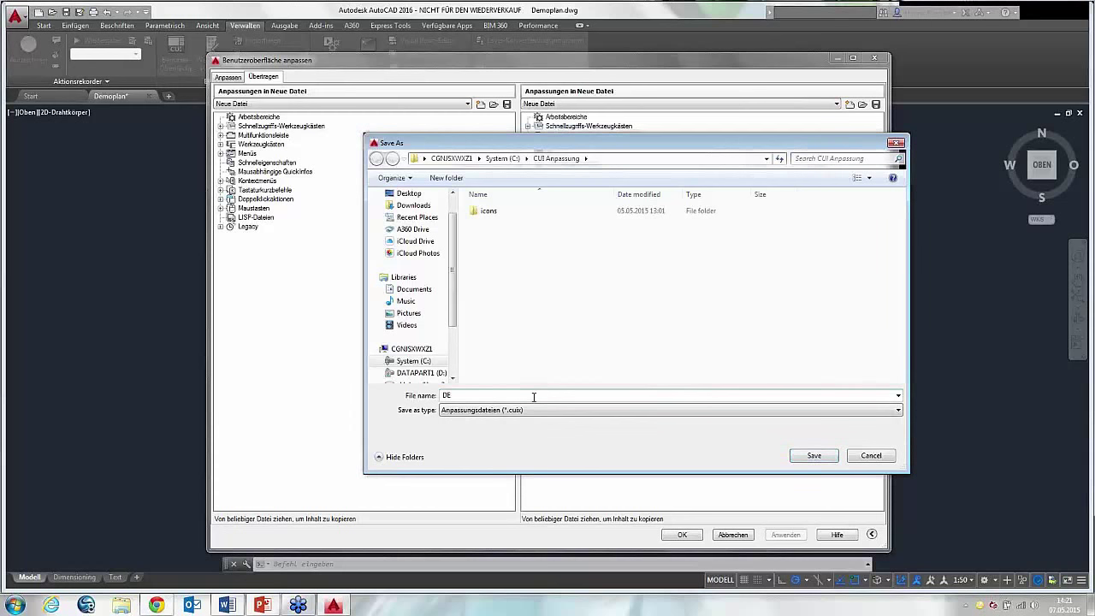
{"action": "key", "text": "BackSpace"}
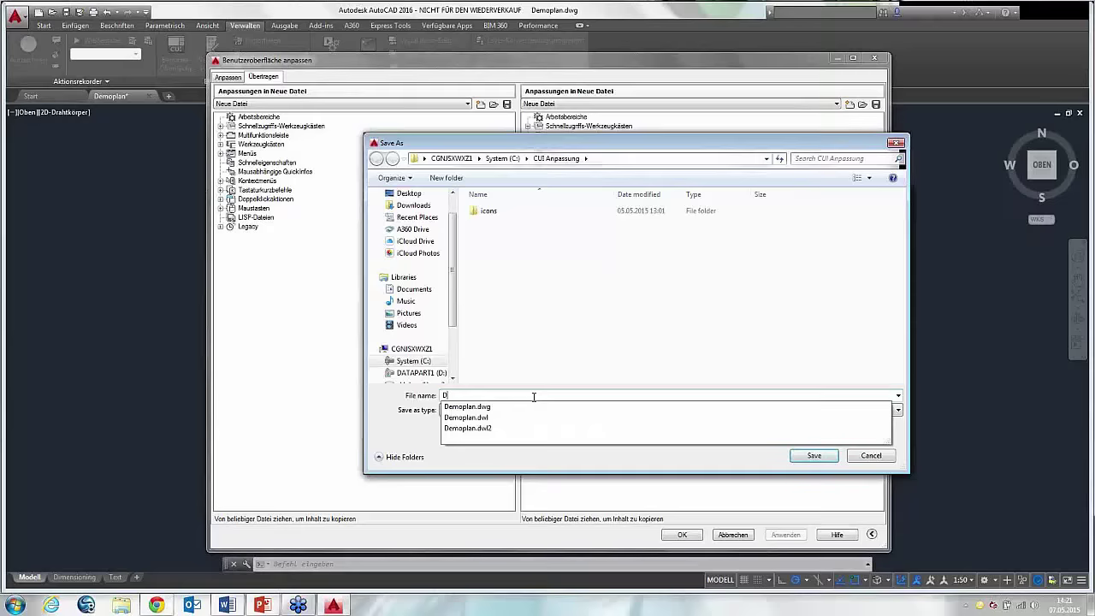
{"action": "type", "text": "mo"}
{"action": "key", "text": "BackSpace"}
{"action": "key", "text": "BackSpace"}
{"action": "key", "text": "BackSpace"}
{"action": "key", "text": "BackSpace"}
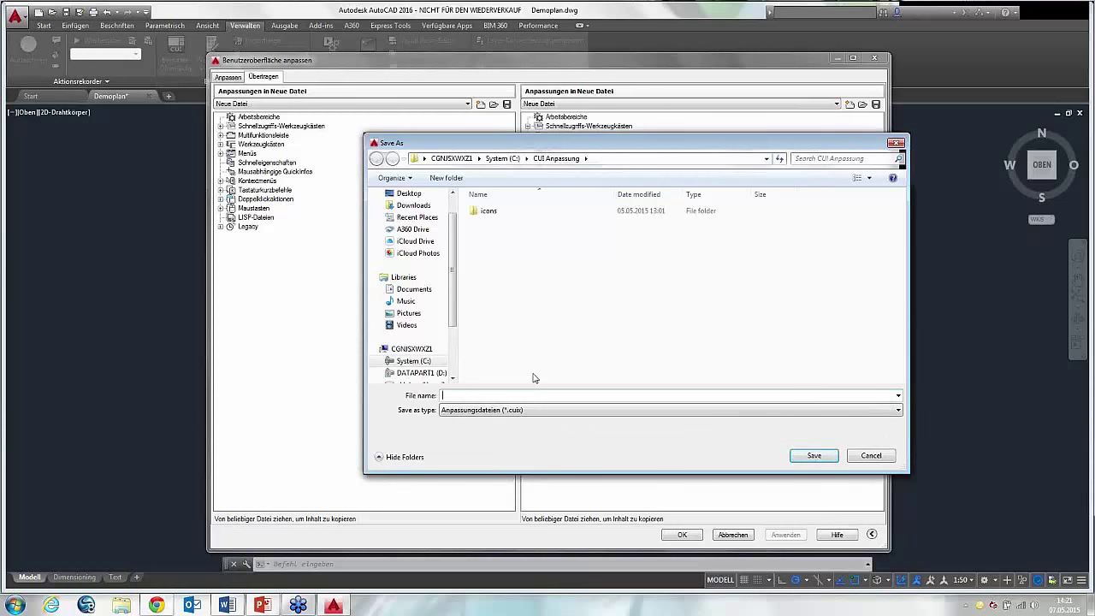
{"action": "type", "text": "Werke"}
{"action": "key", "text": "BackSpace"}
{"action": "type", "text": "zeuge"}
{"action": "double_click", "coordinate": [556, 396]}
{"action": "left_click", "coordinate": [813, 455]}
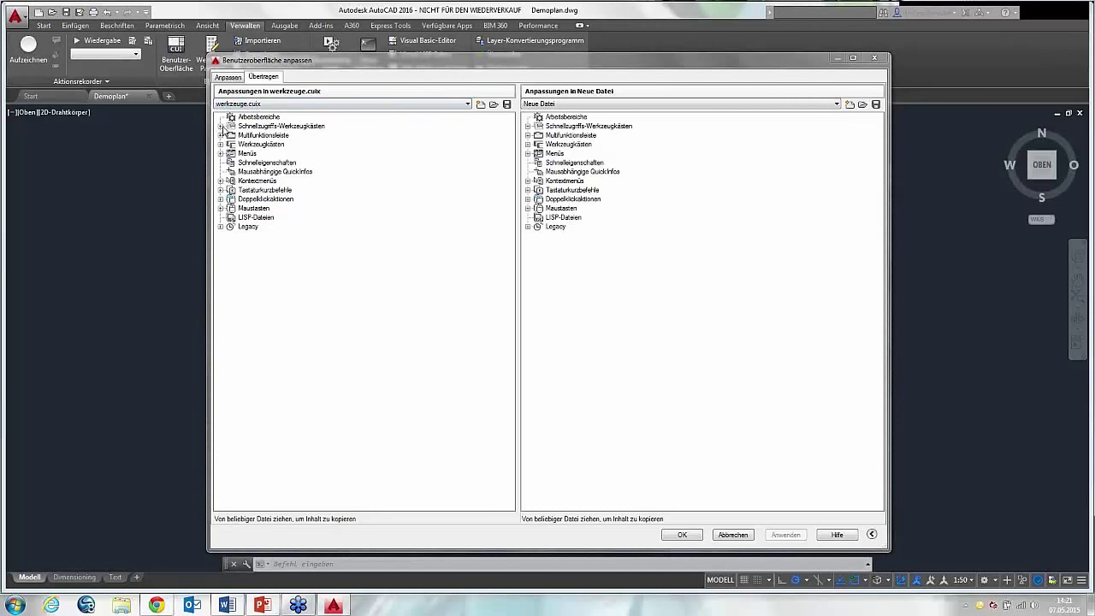
{"action": "left_click", "coordinate": [220, 135]}
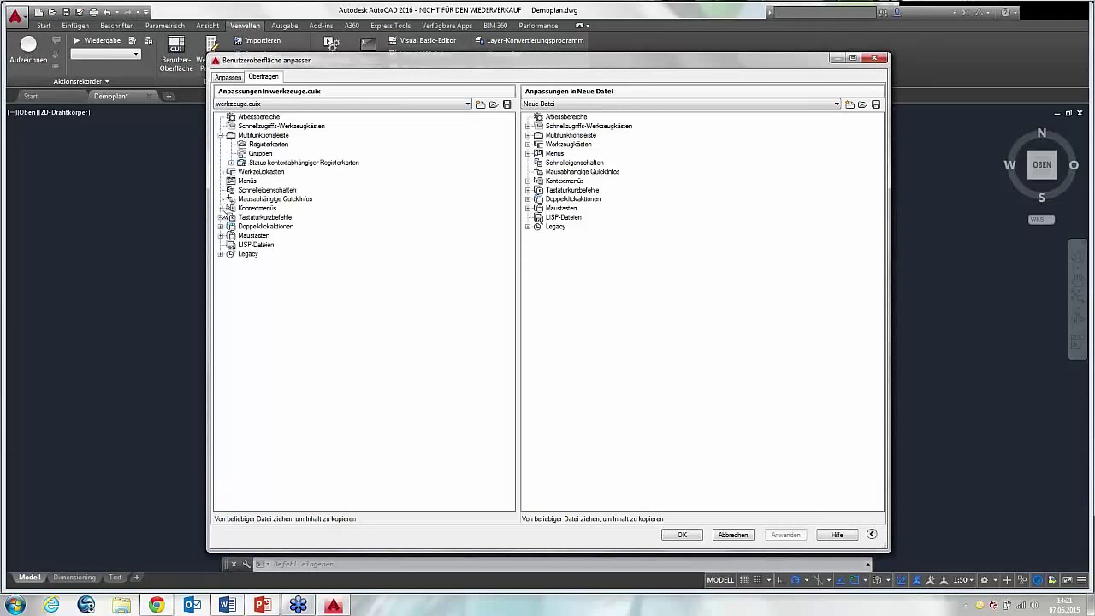
{"action": "left_click", "coordinate": [220, 217]}
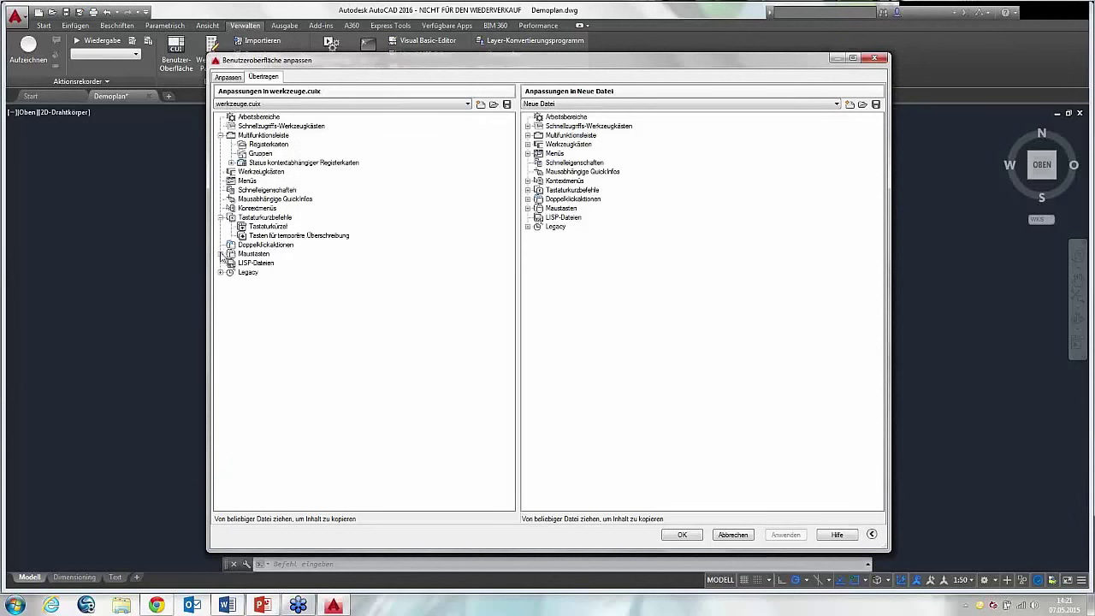
{"action": "left_click", "coordinate": [221, 253]}
{"action": "left_click", "coordinate": [221, 308]}
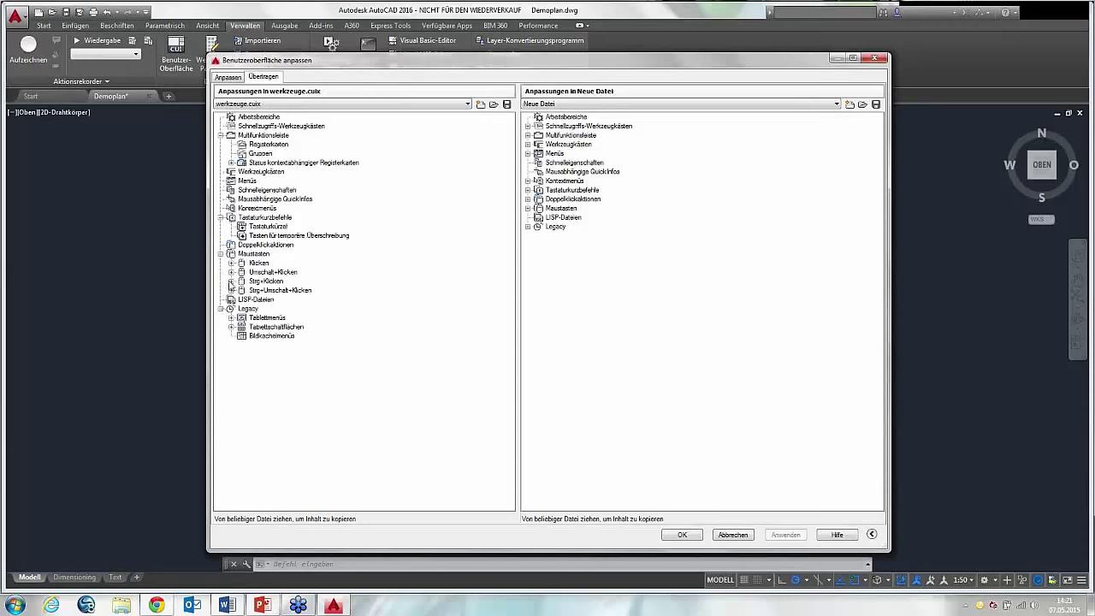
{"action": "left_click", "coordinate": [231, 262]}
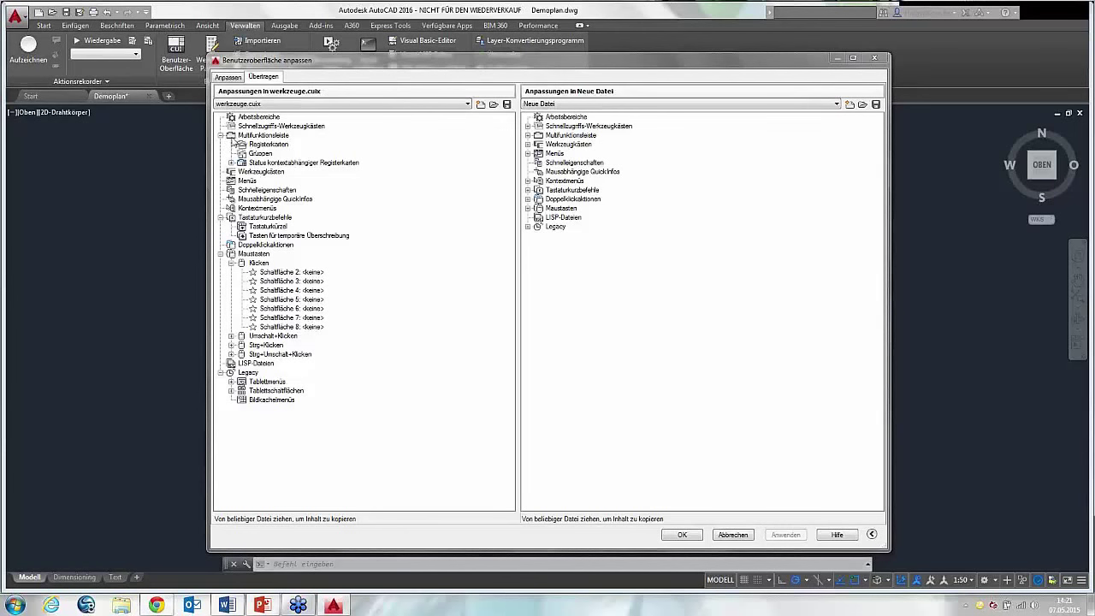
{"action": "left_click", "coordinate": [255, 140]}
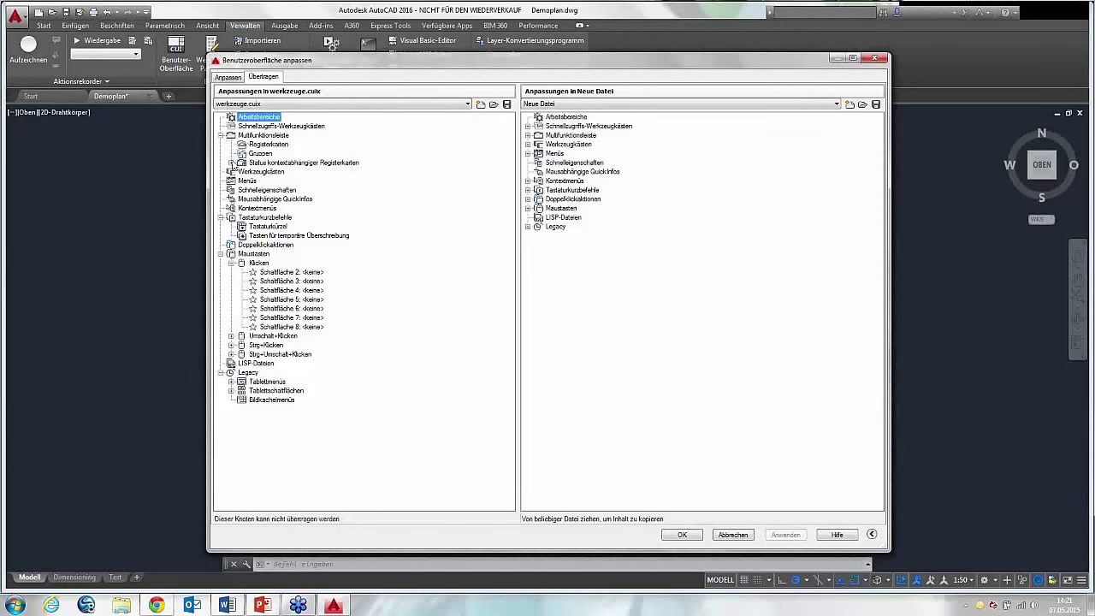
{"action": "left_click", "coordinate": [221, 135]}
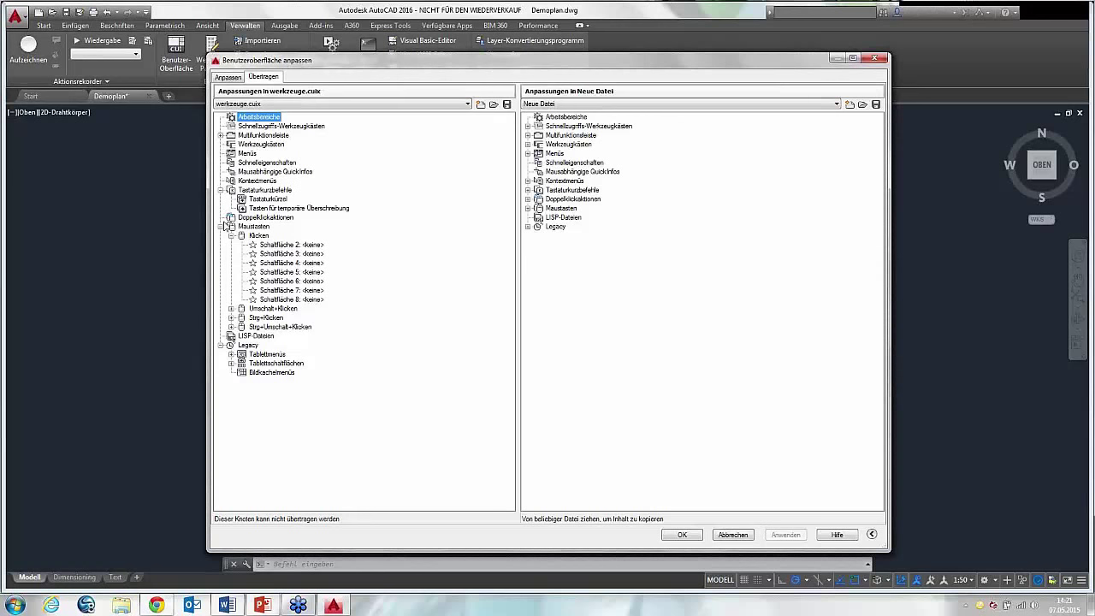
{"action": "left_click", "coordinate": [221, 225]}
{"action": "left_click", "coordinate": [221, 190]}
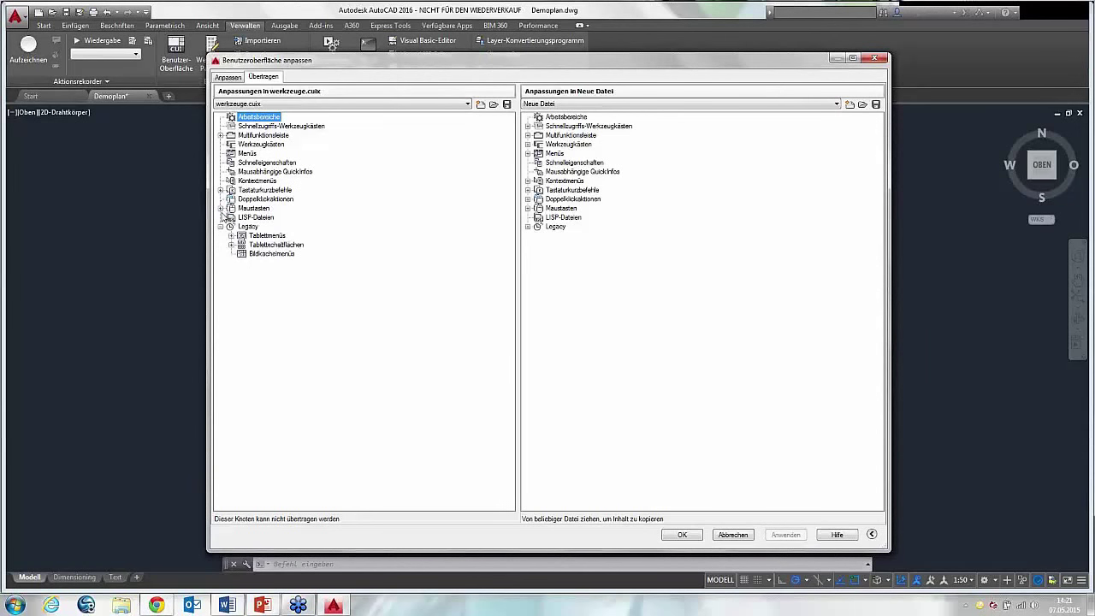
{"action": "left_click", "coordinate": [221, 226]}
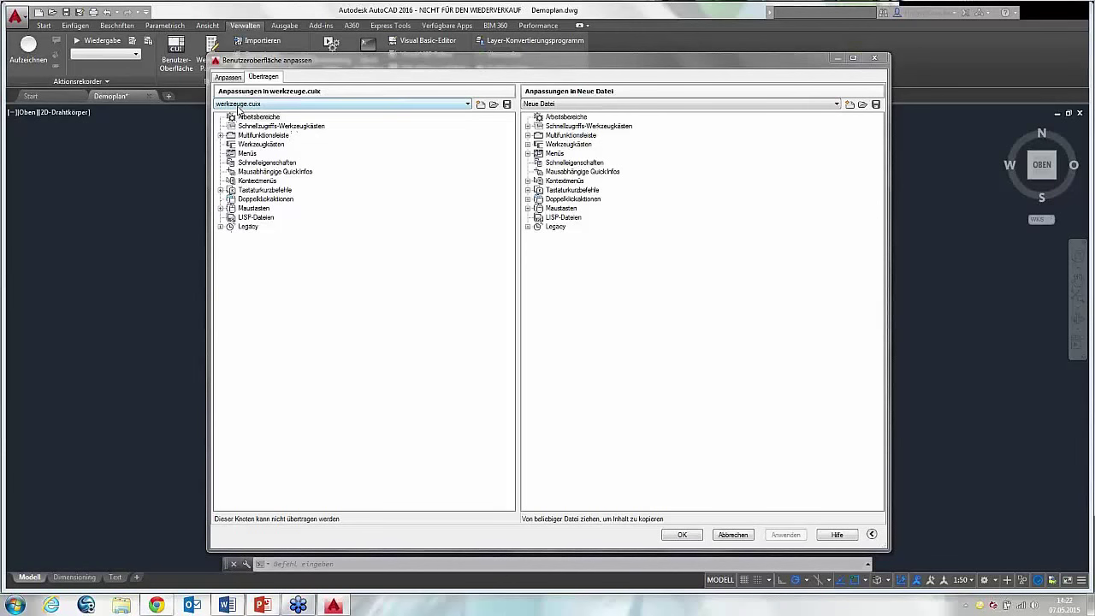
- Switch to the Anpassen tab, collapse Arbeitsbereiche and view the main ACAD file's properties
{"action": "left_click", "coordinate": [228, 77]}
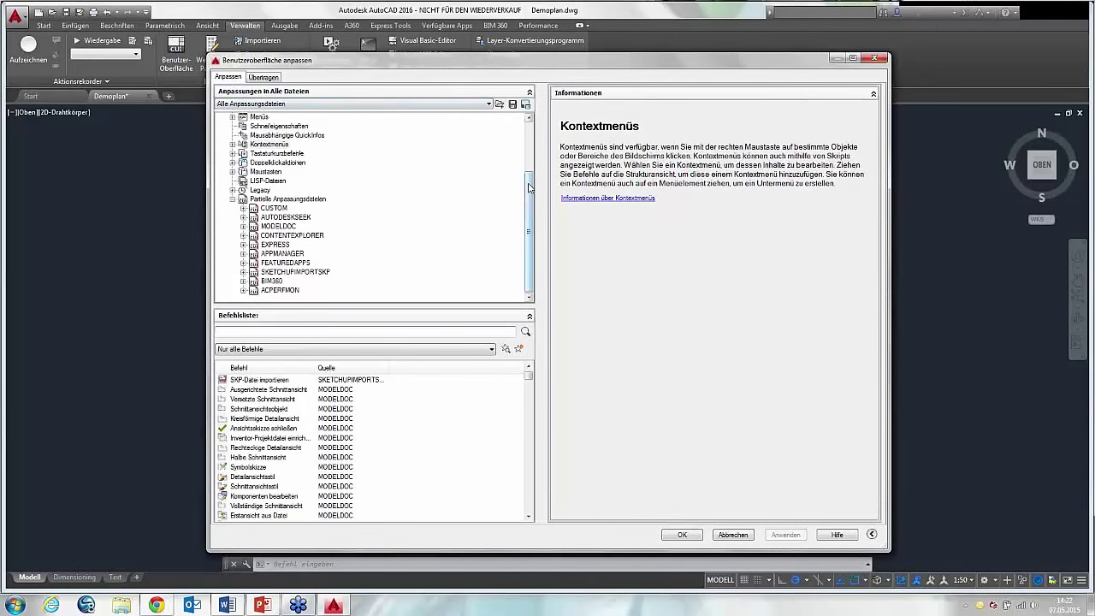
{"action": "left_click", "coordinate": [528, 118]}
{"action": "left_click", "coordinate": [232, 126]}
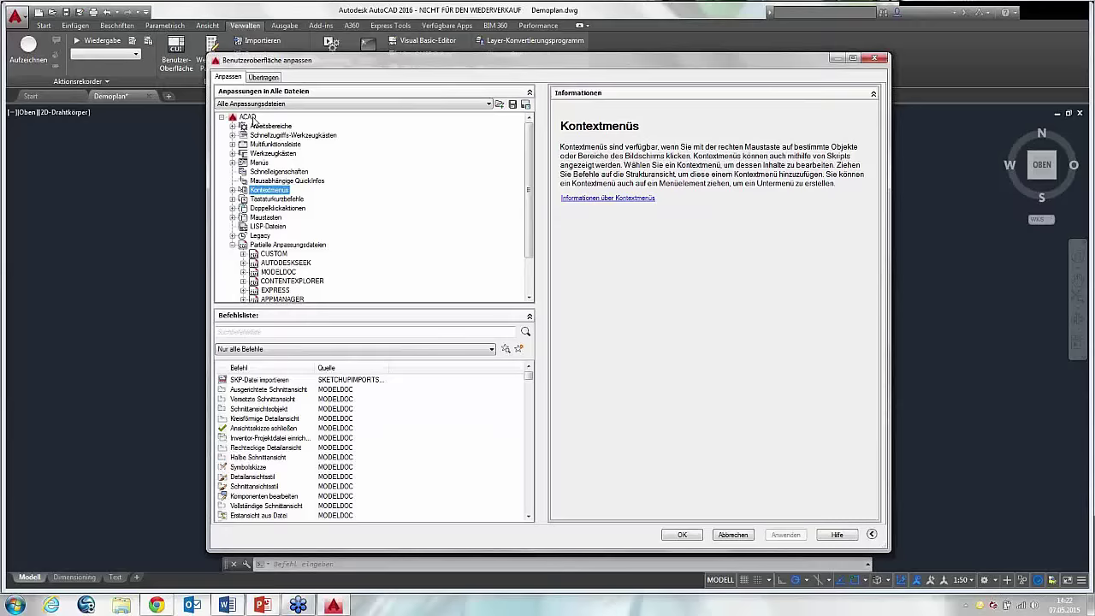
{"action": "left_click", "coordinate": [250, 117]}
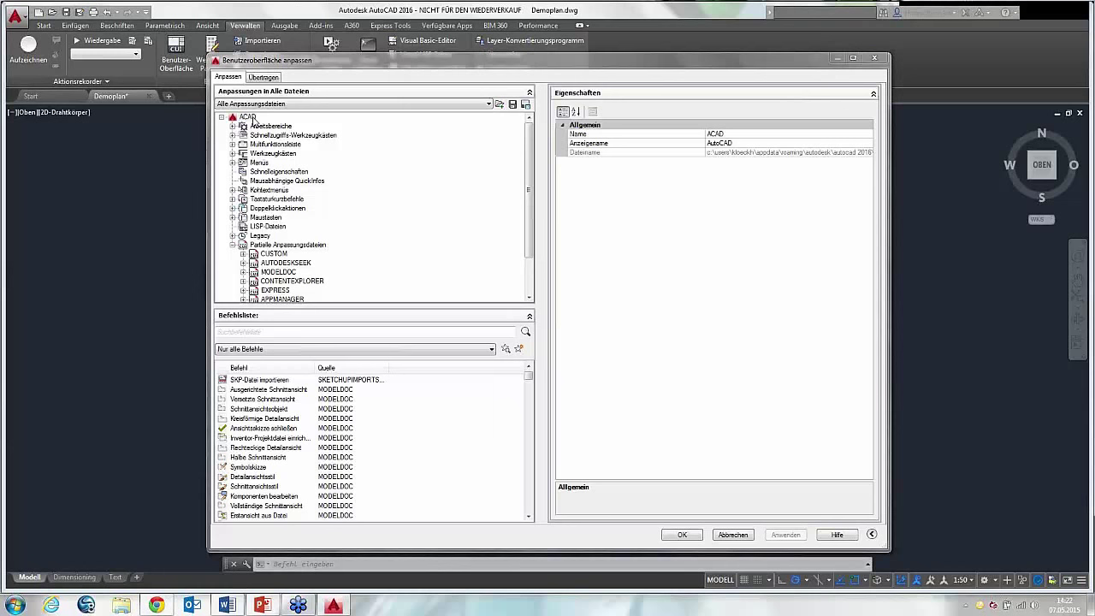
- Choose to load a partial customization file from the Partielle Anpassungsdateien node
{"action": "left_click", "coordinate": [256, 246]}
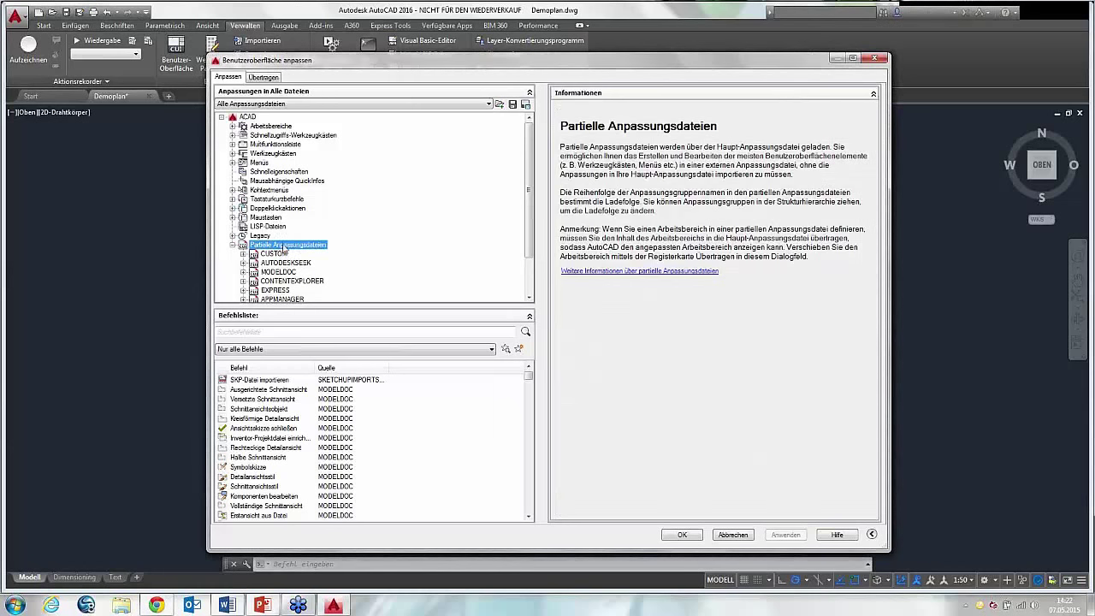
{"action": "scroll", "coordinate": [530, 241], "scroll_direction": "down", "scroll_amount": 2}
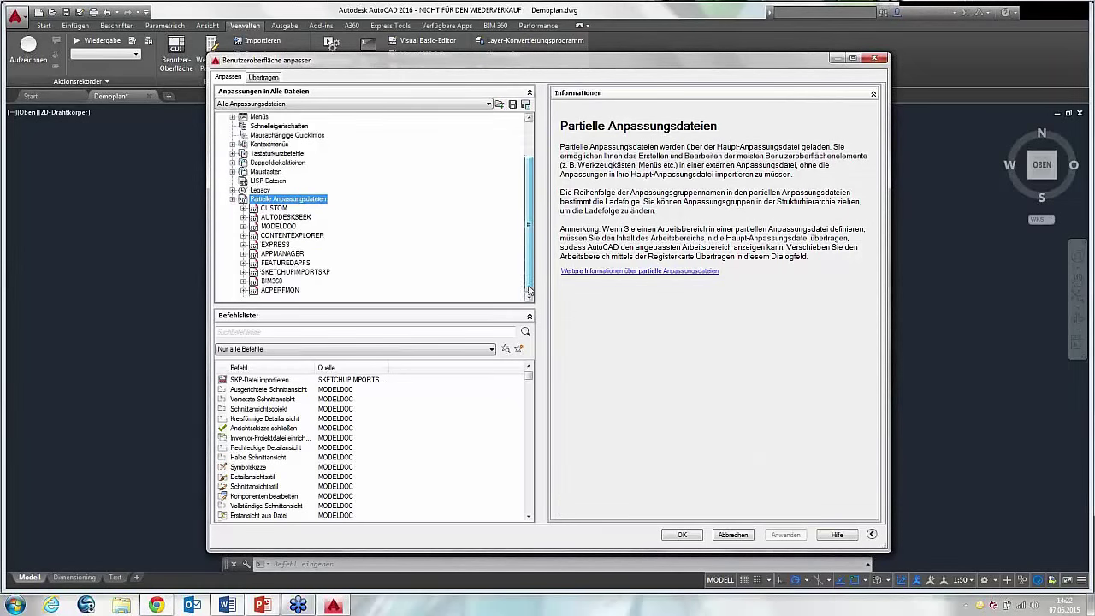
{"action": "right_click", "coordinate": [291, 204]}
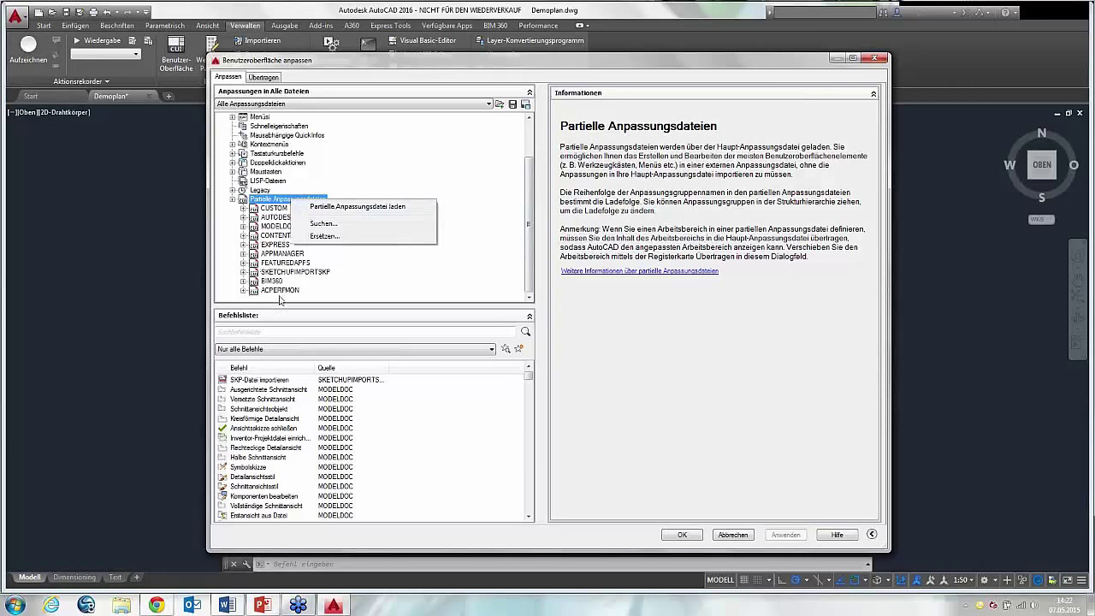
{"action": "left_click", "coordinate": [340, 207]}
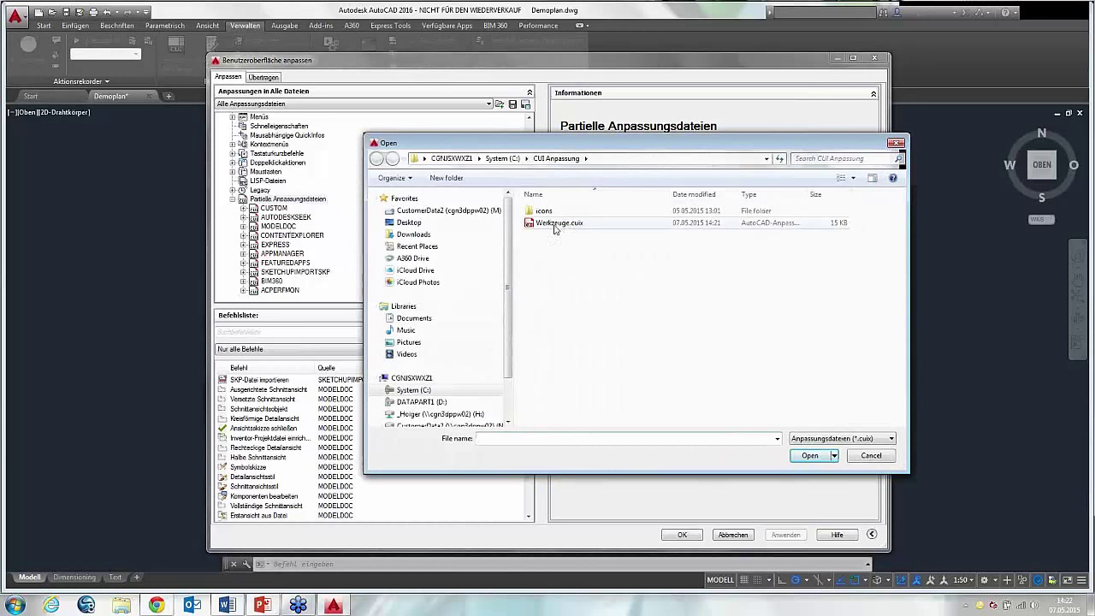
- Load Werkzeuge.cuix from the CUI Anpassung folder as a partial customization file
{"action": "left_click", "coordinate": [555, 226]}
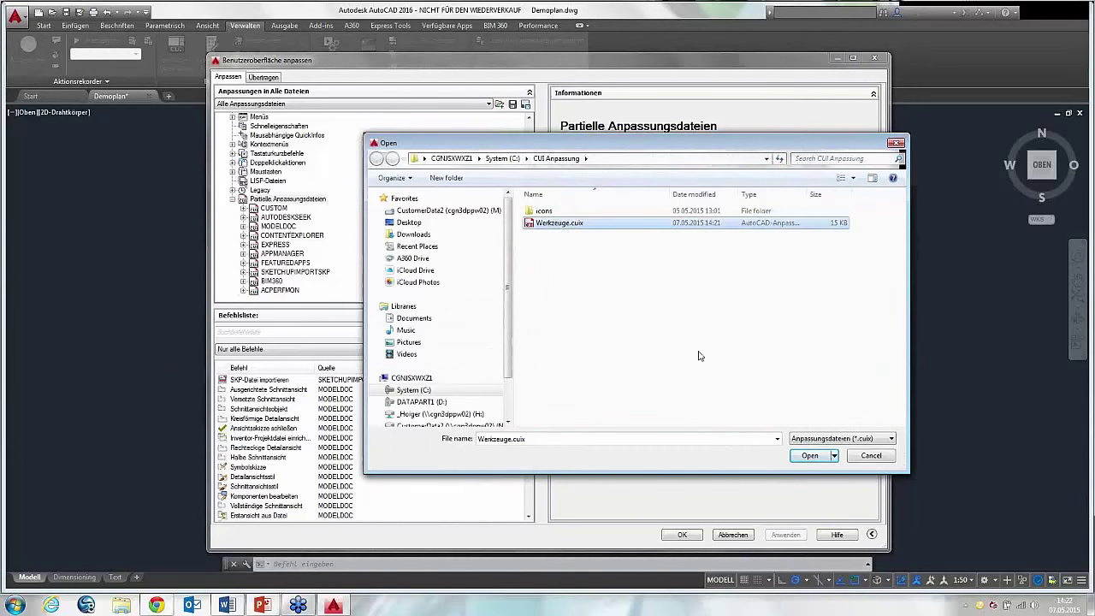
{"action": "left_click", "coordinate": [802, 458]}
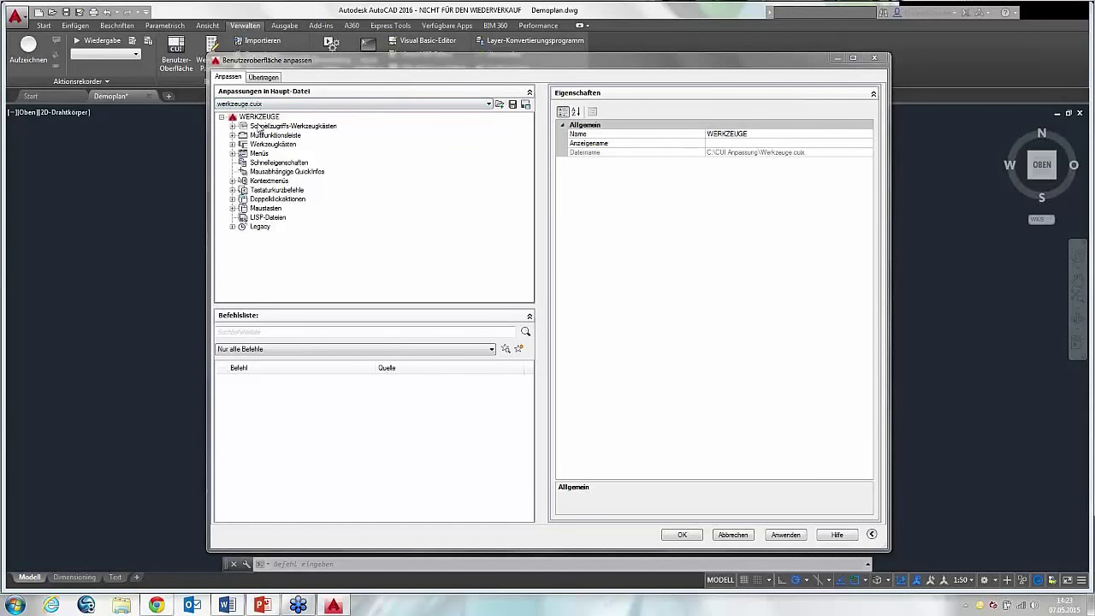
- Show all customization files and select WERKZEUGE under Partielle Anpassungsdateien
{"action": "left_click", "coordinate": [270, 105]}
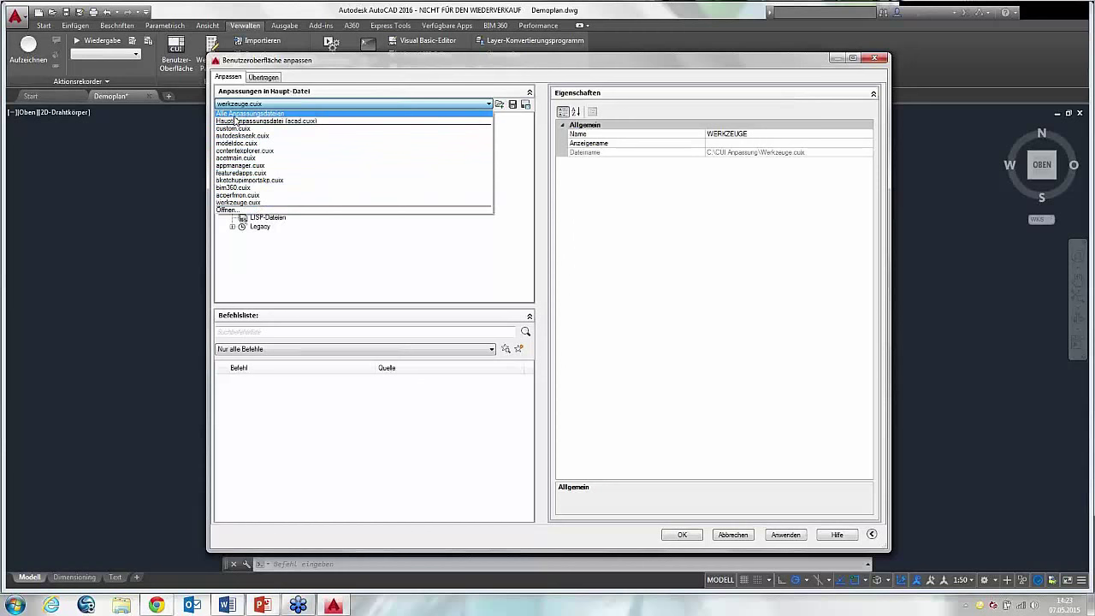
{"action": "left_click", "coordinate": [244, 121]}
{"action": "left_click", "coordinate": [257, 104]}
{"action": "left_click", "coordinate": [248, 120]}
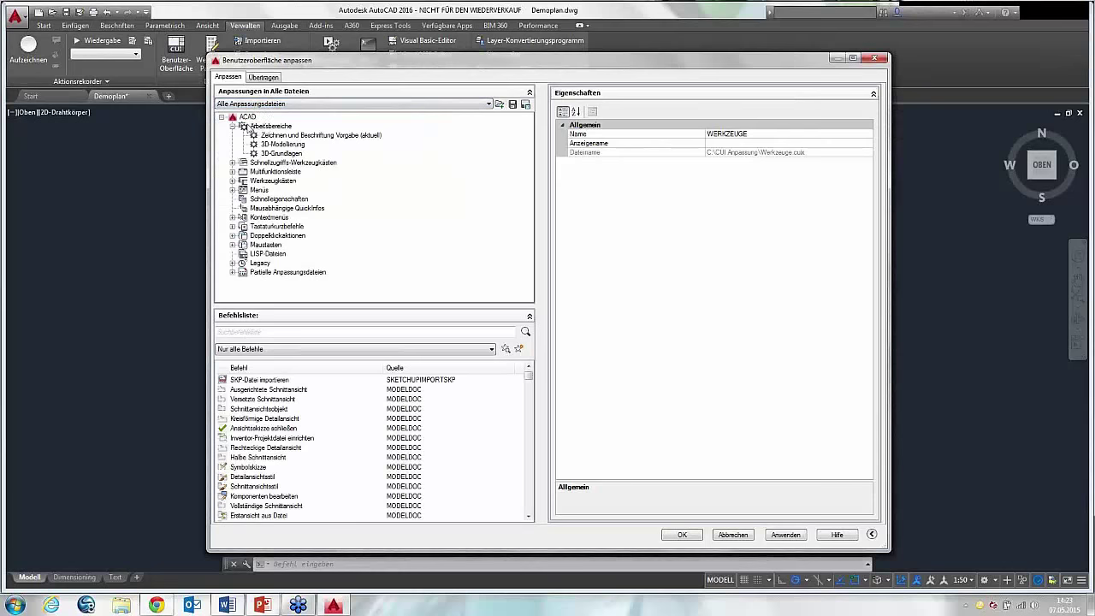
{"action": "left_click", "coordinate": [233, 272]}
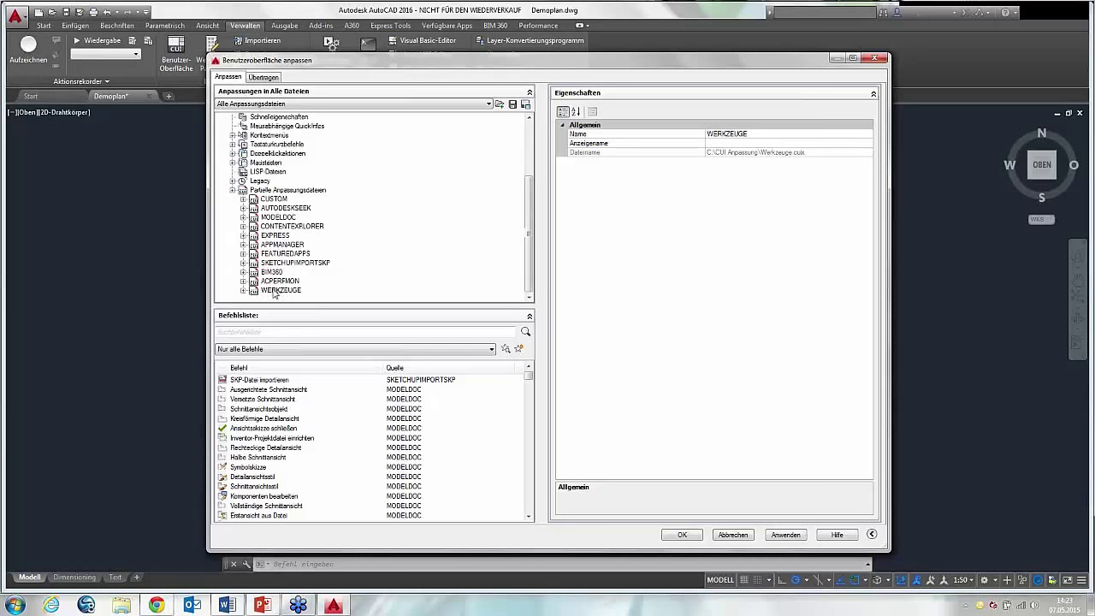
{"action": "left_click", "coordinate": [269, 293]}
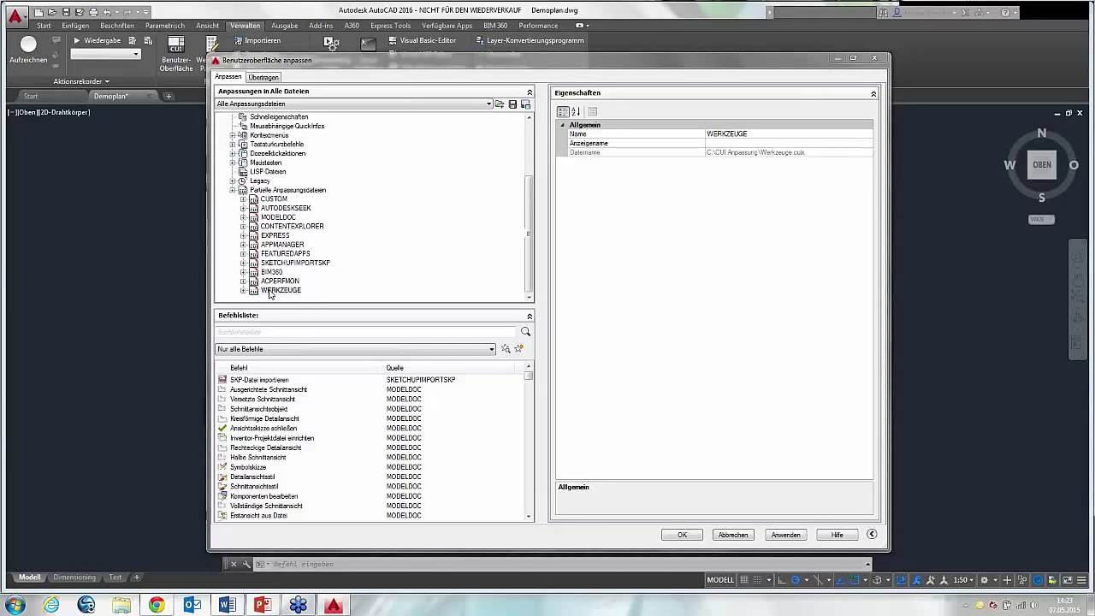
- Filter the customization tree to show only werkzeuge.cuix
{"action": "left_click_drag", "start_coordinate": [529, 240], "coordinate": [532, 185]}
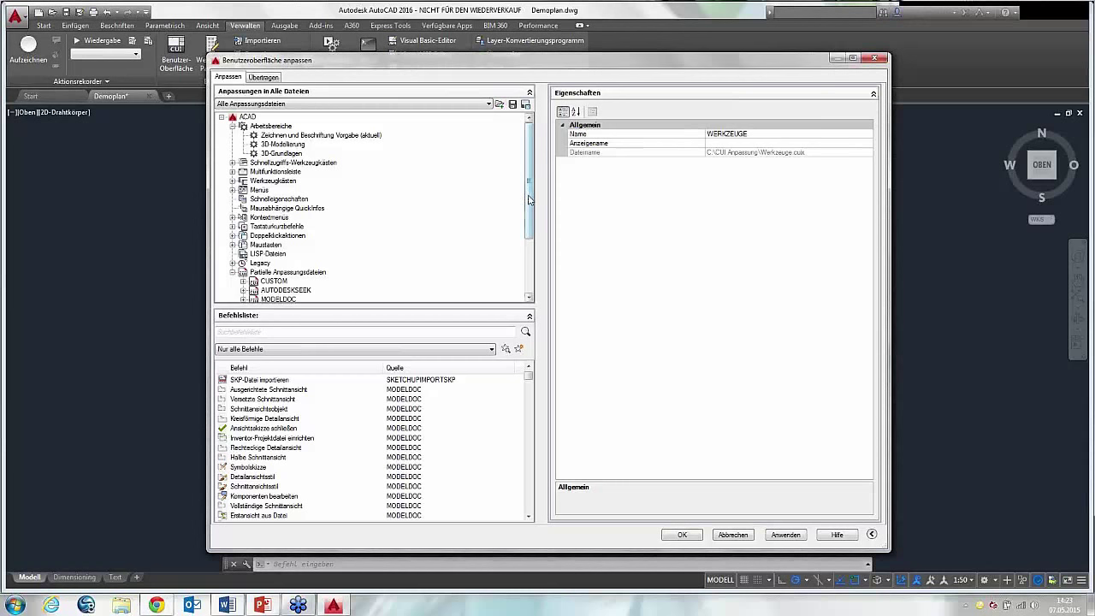
{"action": "left_click_drag", "start_coordinate": [531, 183], "coordinate": [530, 240]}
{"action": "left_click", "coordinate": [281, 290]}
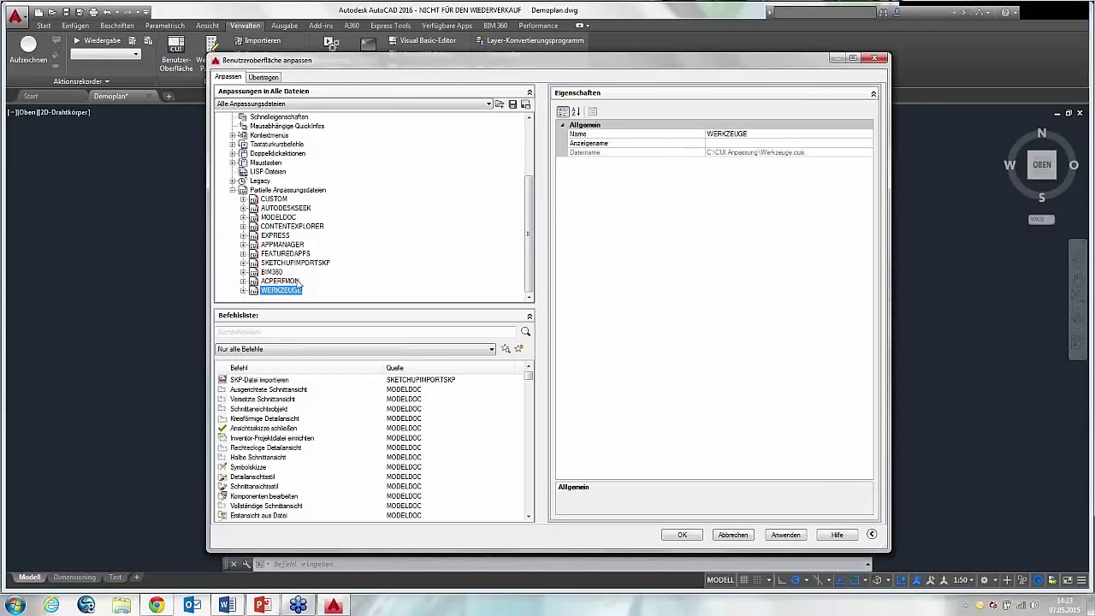
{"action": "left_click_drag", "start_coordinate": [528, 227], "coordinate": [494, 130]}
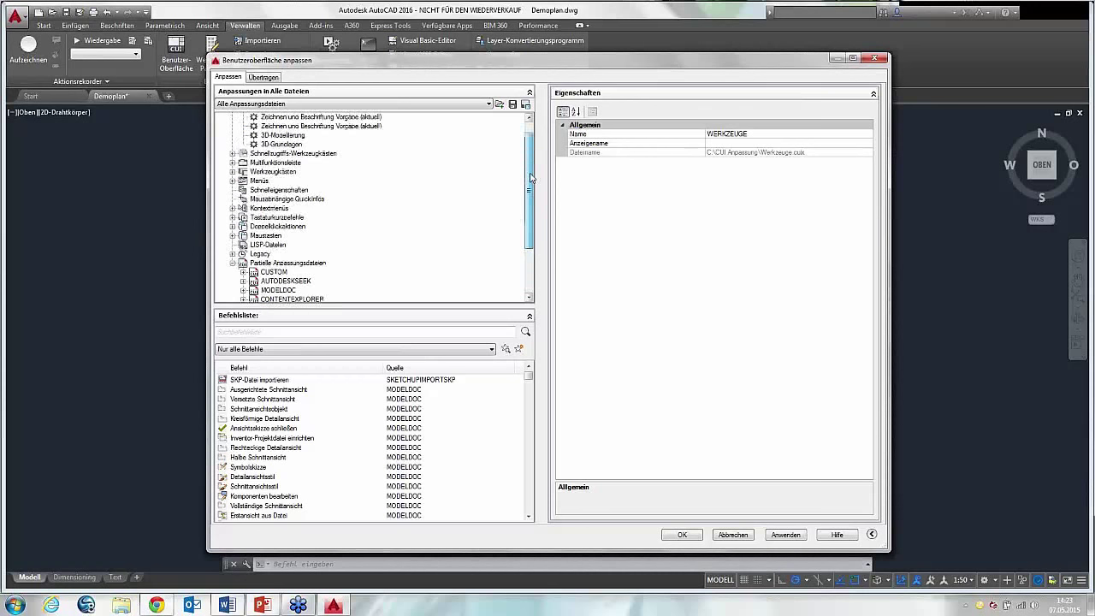
{"action": "left_click", "coordinate": [489, 103]}
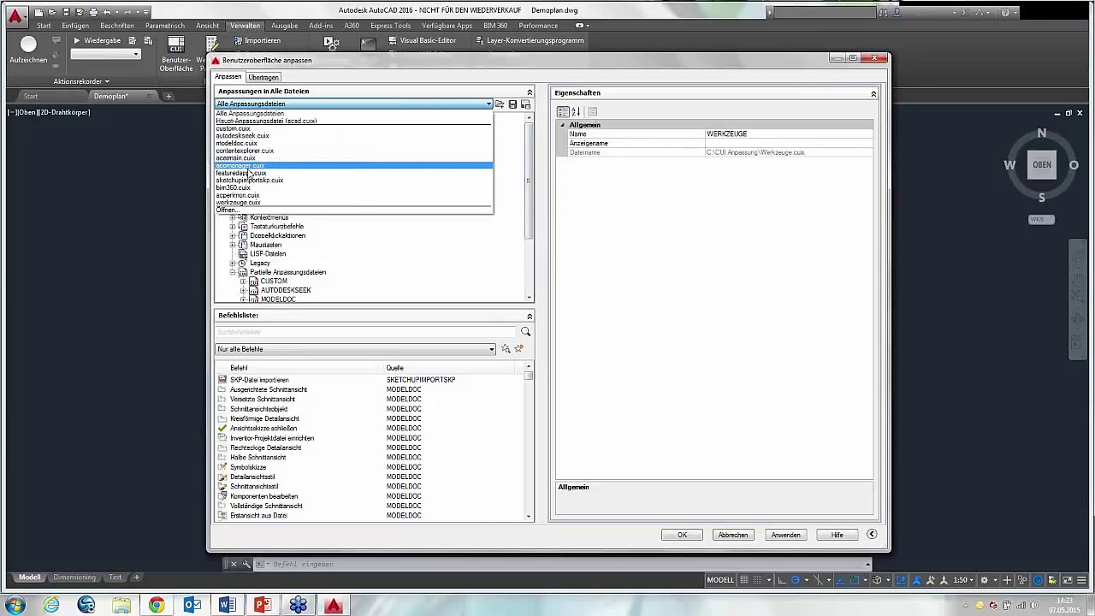
{"action": "left_click", "coordinate": [229, 203]}
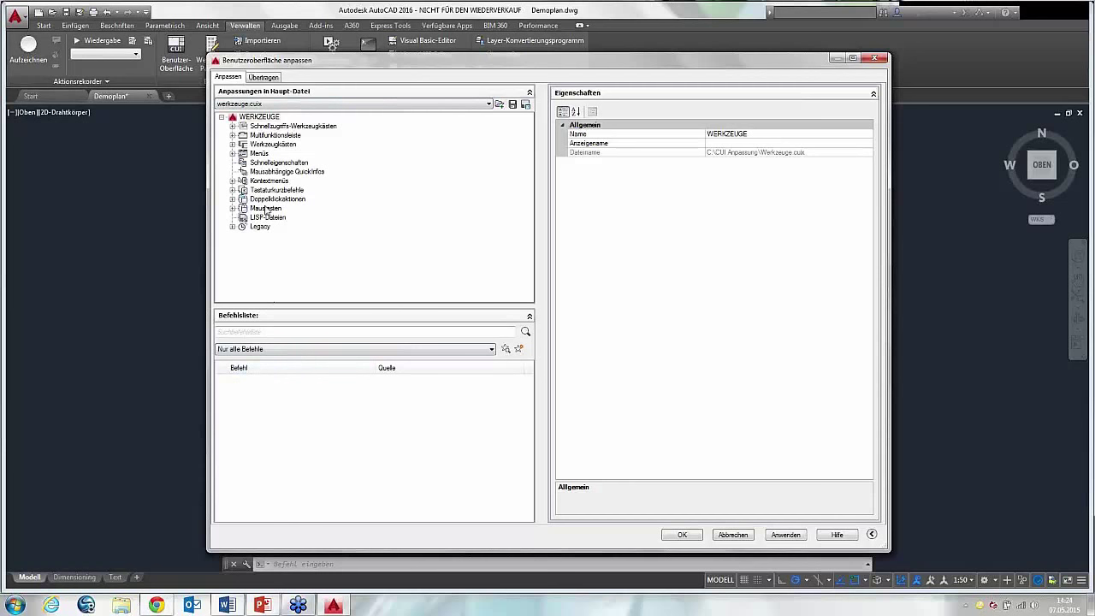
- Create three new commands, Befehl1 to Befehl3, select Befehl1, and shrink the AutoCAD window
{"action": "left_click", "coordinate": [256, 105]}
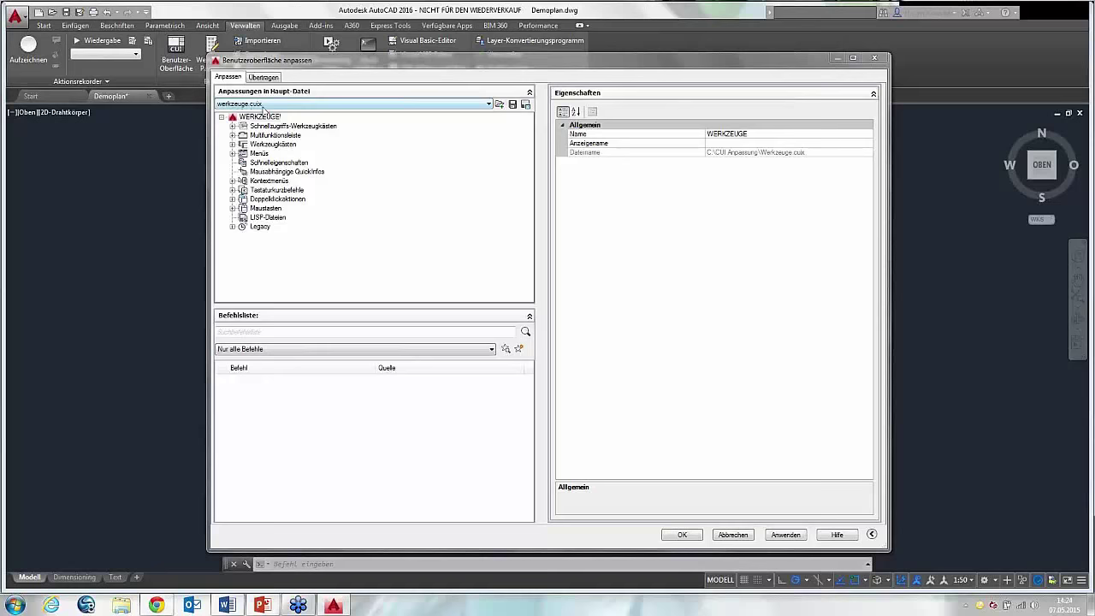
{"action": "left_click", "coordinate": [286, 350]}
{"action": "left_click", "coordinate": [287, 357]}
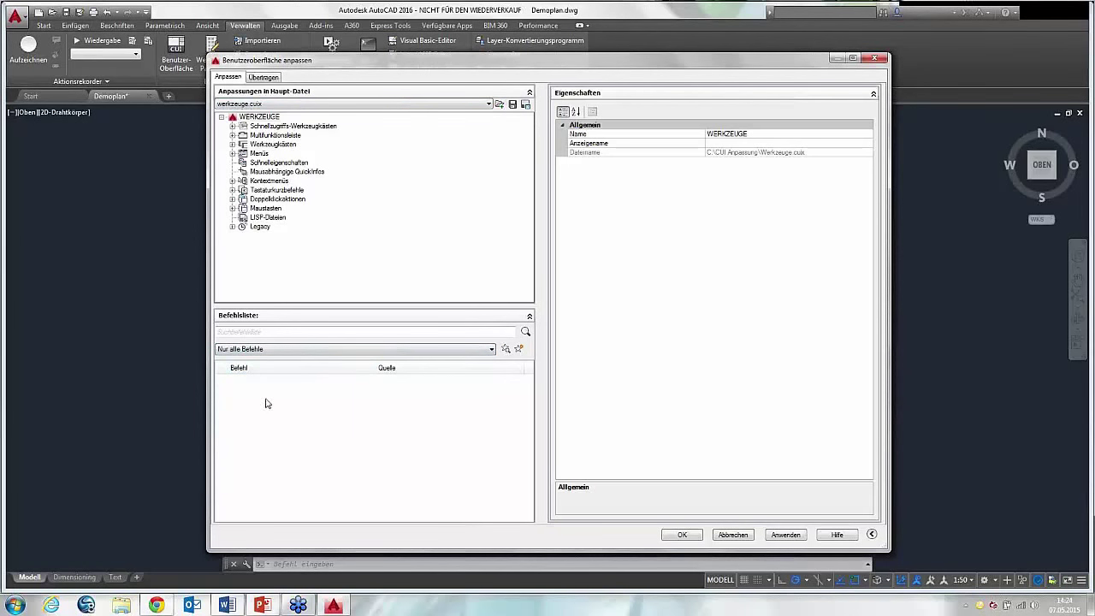
{"action": "left_click", "coordinate": [520, 349]}
{"action": "left_click", "coordinate": [519, 349]}
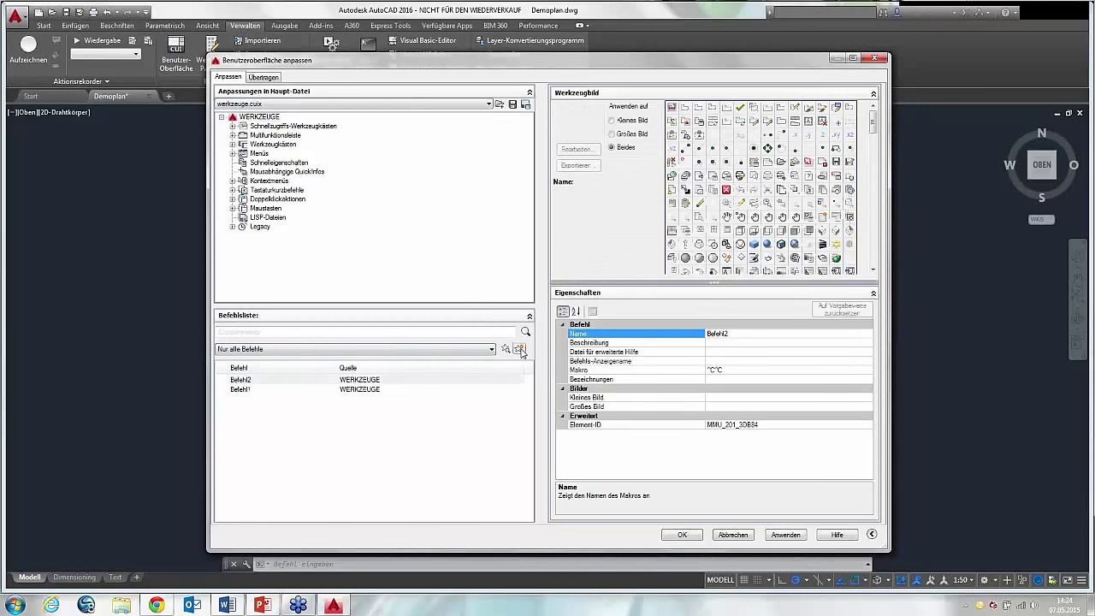
{"action": "left_click", "coordinate": [519, 350]}
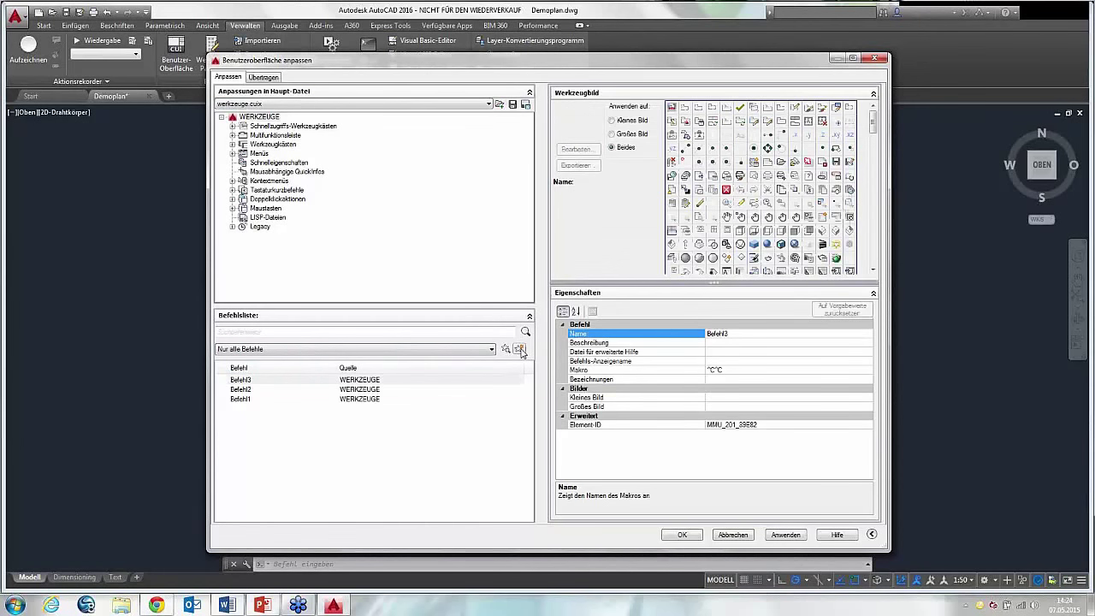
{"action": "left_click", "coordinate": [254, 400]}
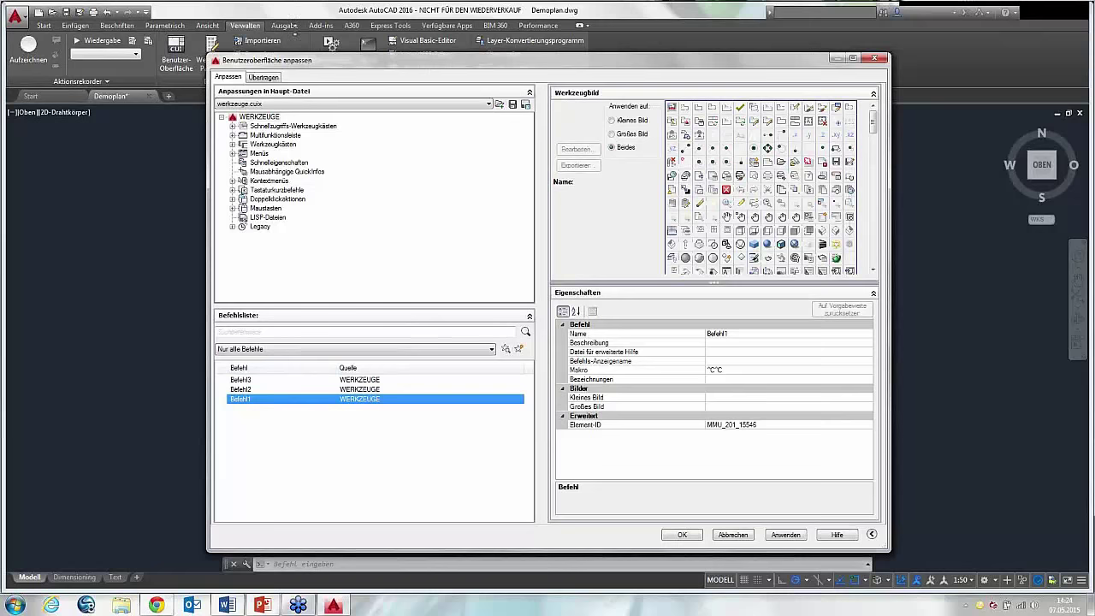
{"action": "left_click", "coordinate": [26, 147]}
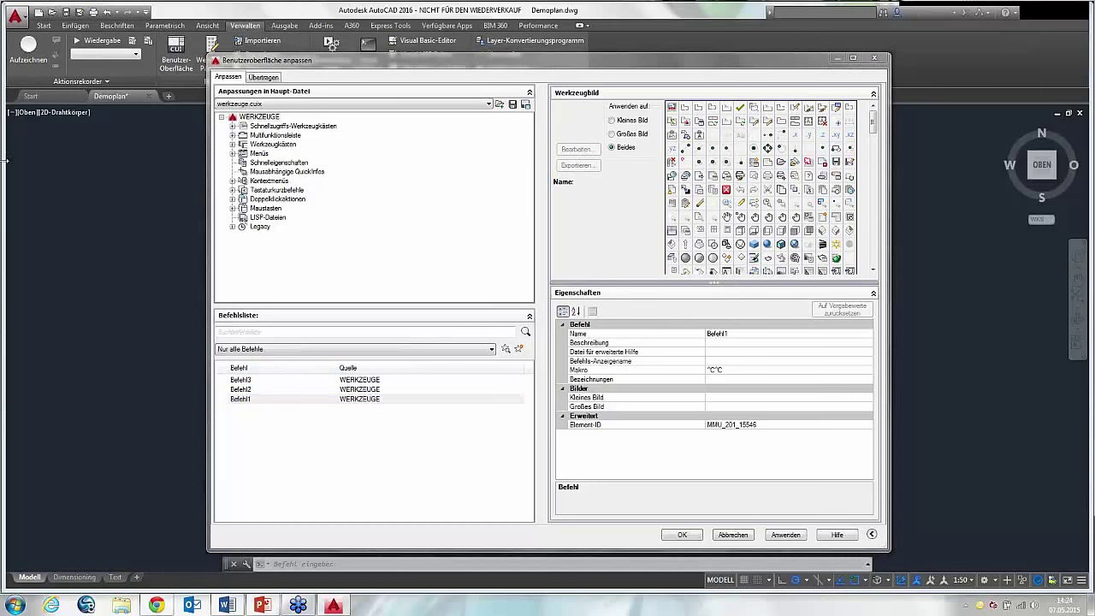
{"action": "key", "text": "super+Down"}
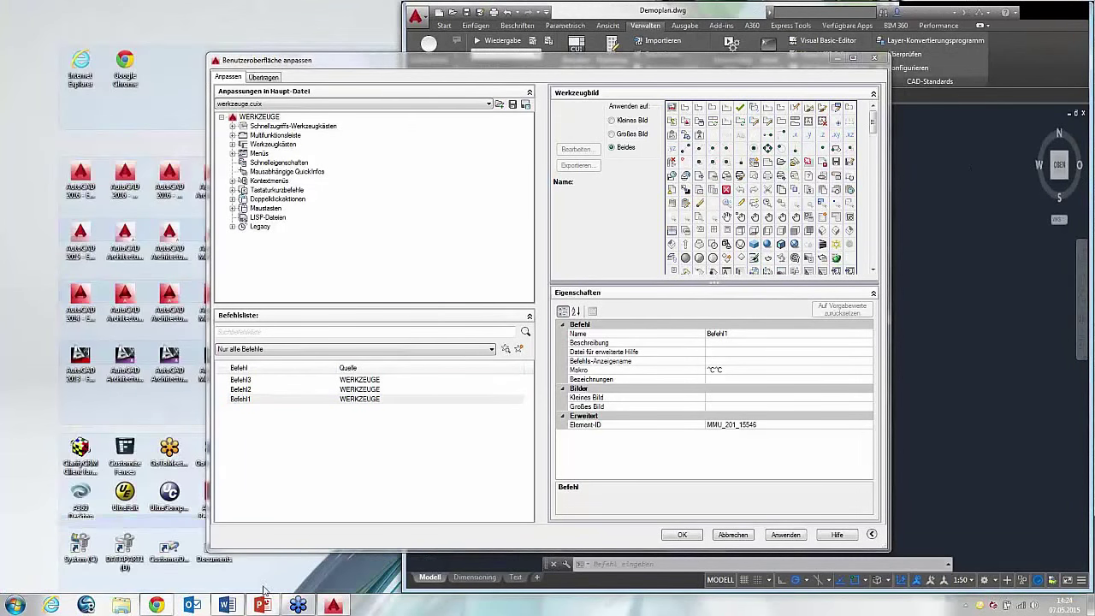
- Place CUIx Einführung.docx beside the CUI dialog and select the name Revisionswolke - Rechteck
{"action": "left_click", "coordinate": [230, 606]}
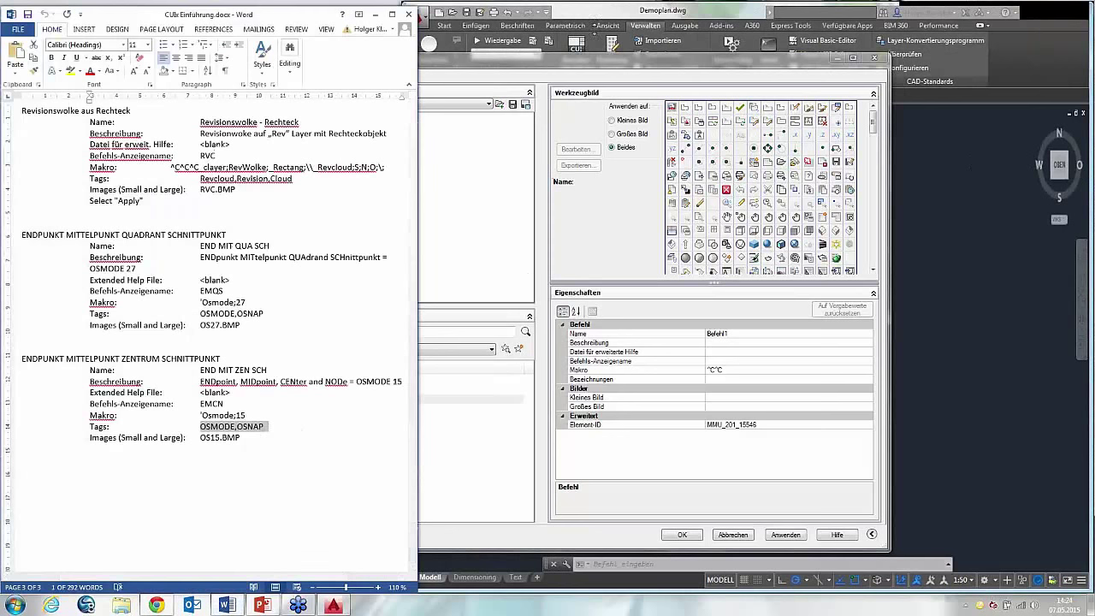
{"action": "mouse_move", "coordinate": [402, 54]}
{"action": "left_mouse_down"}
{"action": "mouse_move", "coordinate": [446, 42]}
{"action": "mouse_move", "coordinate": [567, 44]}
{"action": "mouse_move", "coordinate": [613, 61]}
{"action": "left_mouse_up"}
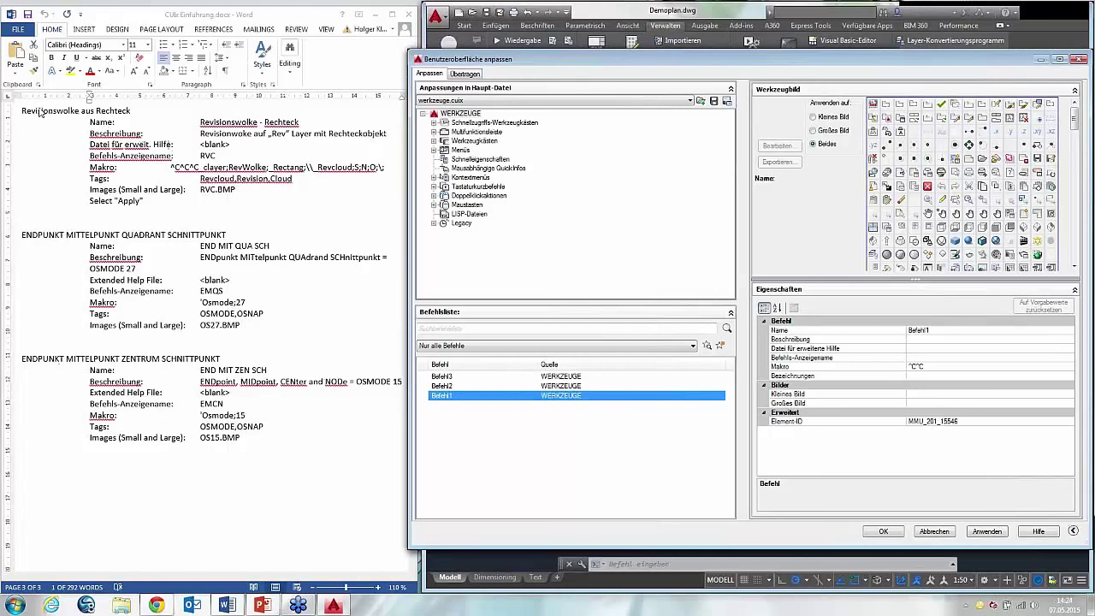
{"action": "left_click", "coordinate": [41, 114]}
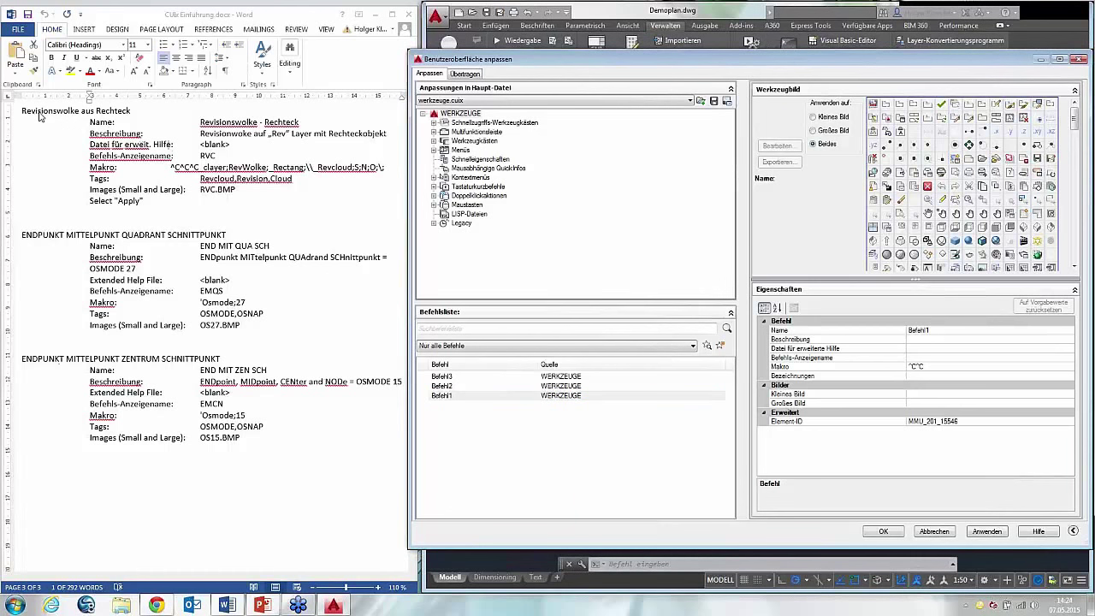
{"action": "key", "text": "alt+Tab"}
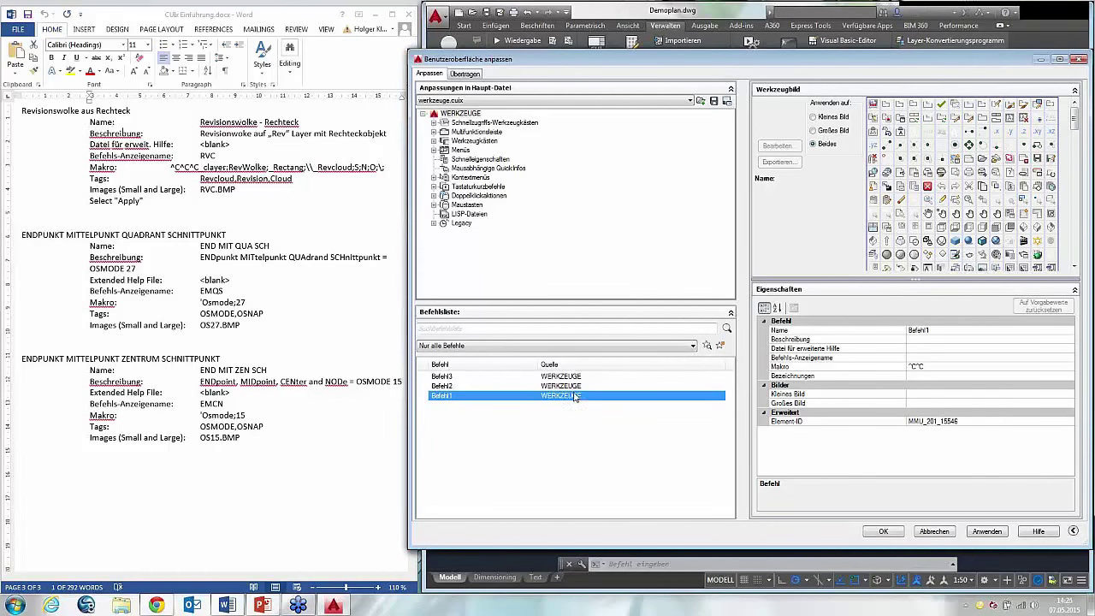
{"action": "left_click", "coordinate": [205, 122]}
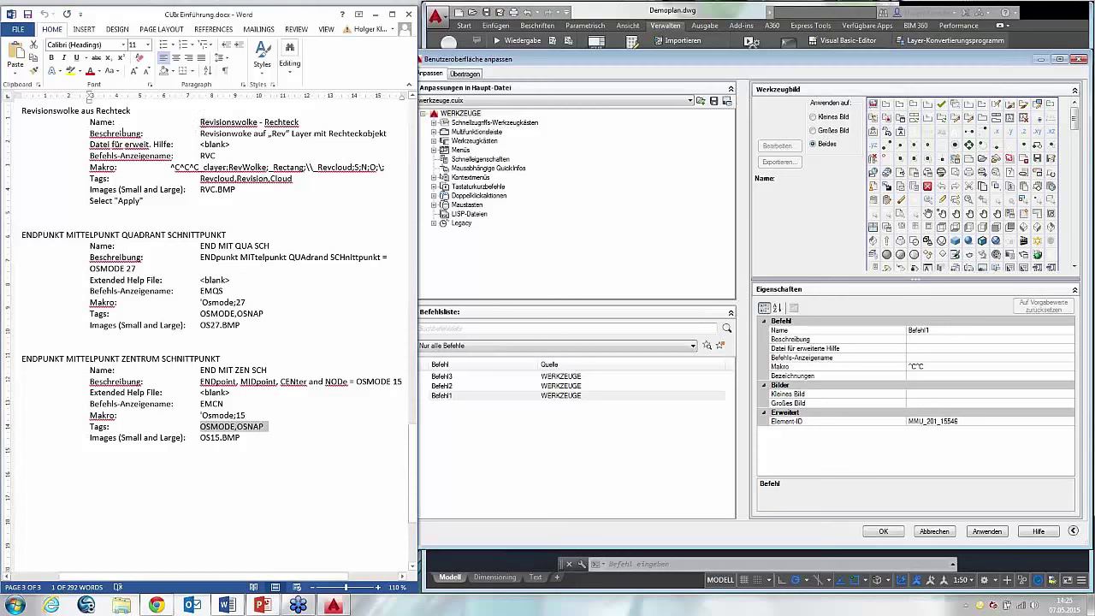
{"action": "left_click_drag", "start_coordinate": [201, 122], "coordinate": [310, 121]}
{"action": "key", "text": "ctrl+c"}
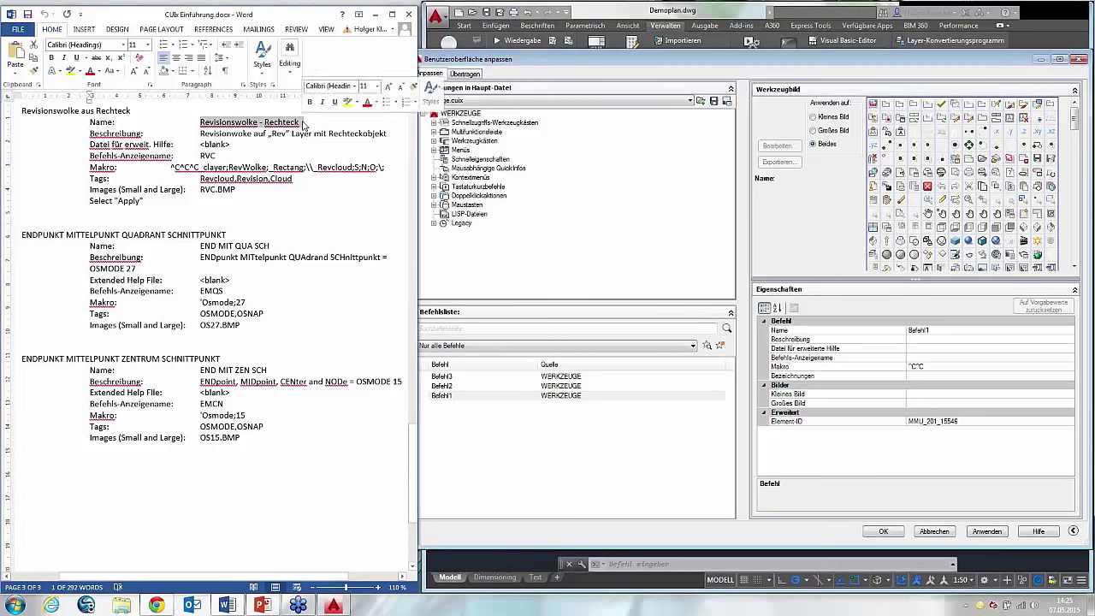
{"action": "left_click_drag", "start_coordinate": [477, 65], "coordinate": [273, 55]}
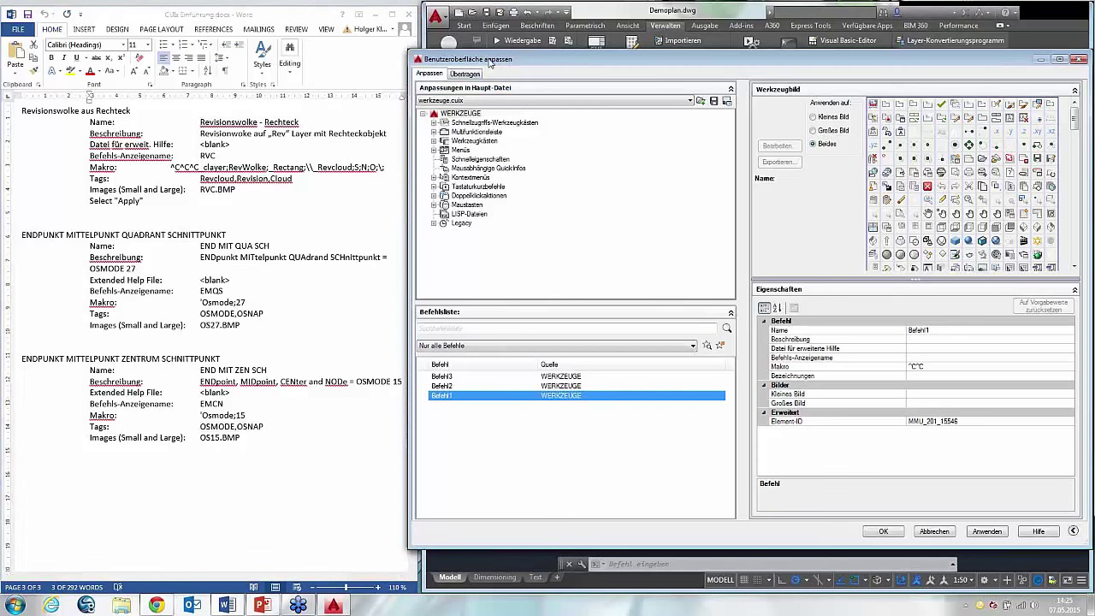
- Rename Befehl1 to Revisionswolke - Rechteck
{"action": "left_click", "coordinate": [726, 320]}
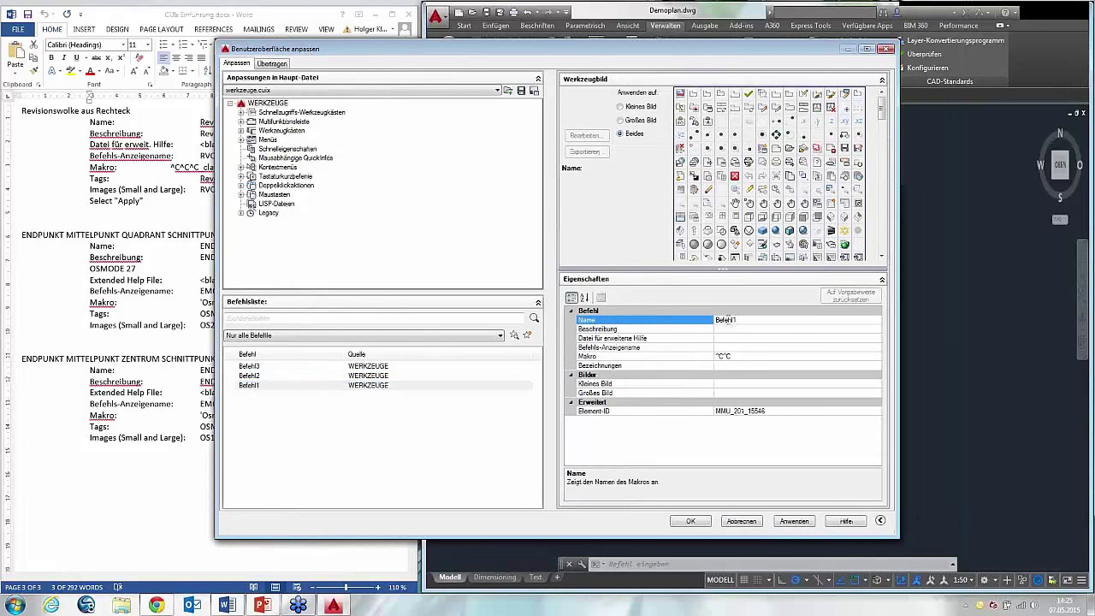
{"action": "double_click", "coordinate": [746, 319]}
{"action": "key", "text": "ctrl+v"}
{"action": "left_click", "coordinate": [735, 330]}
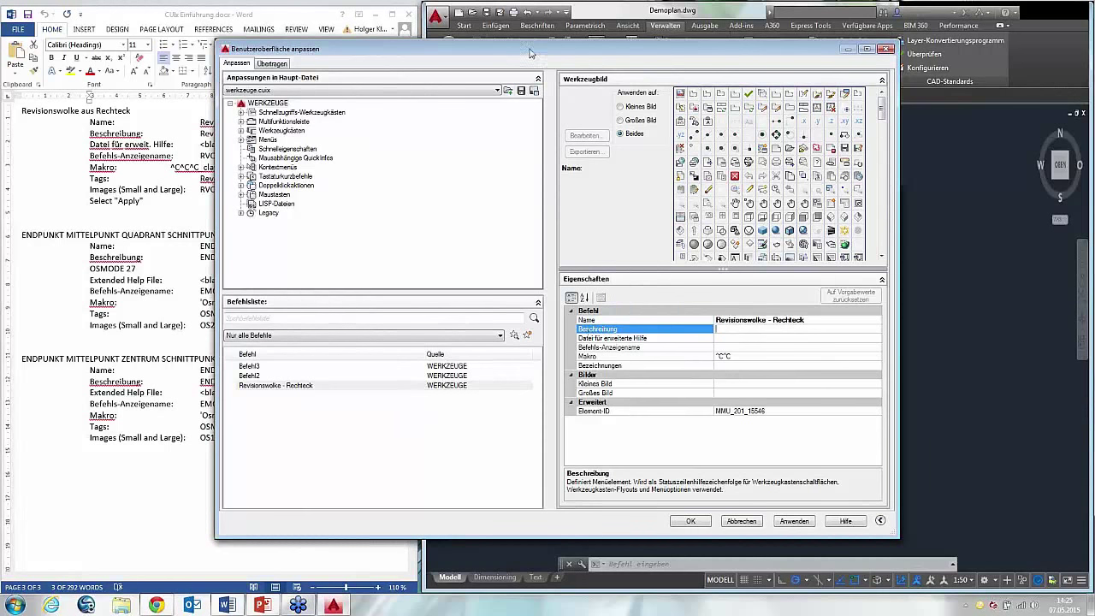
{"action": "left_click_drag", "start_coordinate": [515, 51], "coordinate": [603, 58]}
- Copy the Revisionswolke description from Word into the command's description property
{"action": "left_click", "coordinate": [206, 129]}
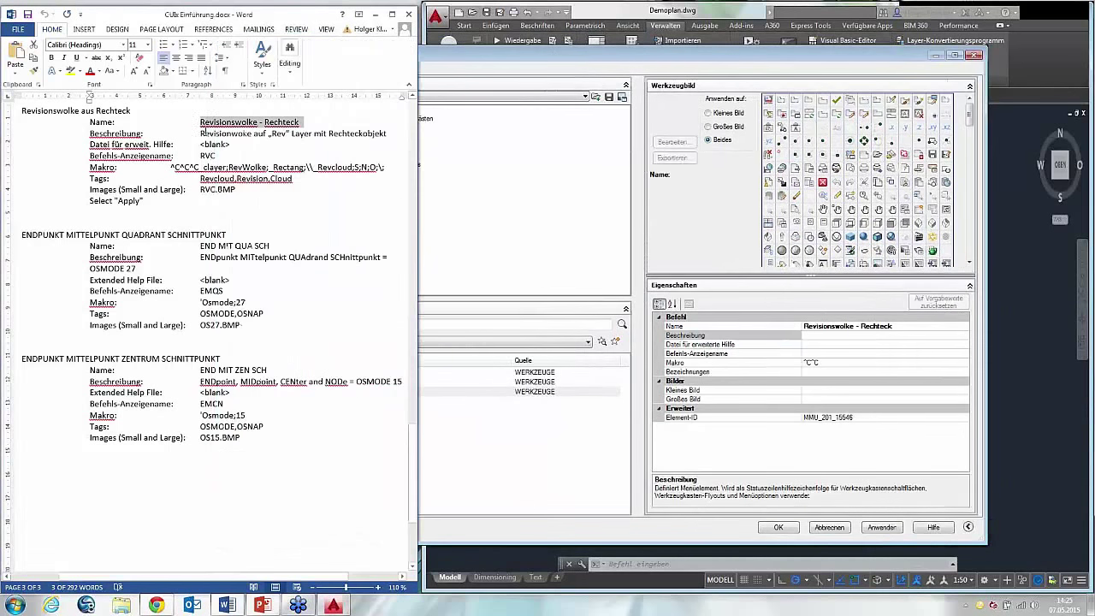
{"action": "left_click_drag", "start_coordinate": [202, 134], "coordinate": [357, 130]}
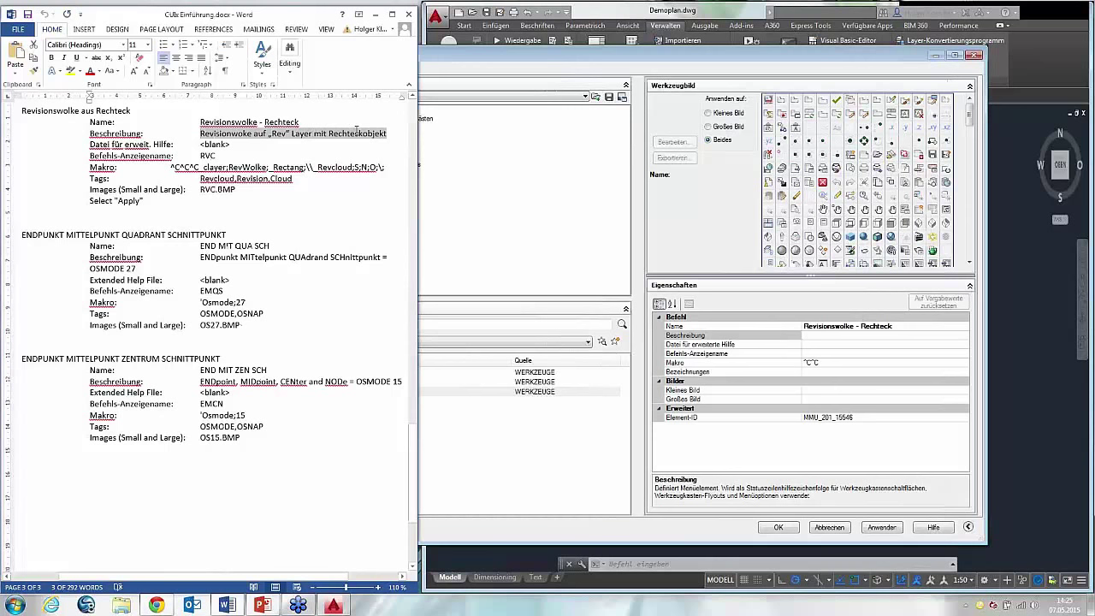
{"action": "left_click", "coordinate": [504, 55]}
{"action": "left_click", "coordinate": [810, 336]}
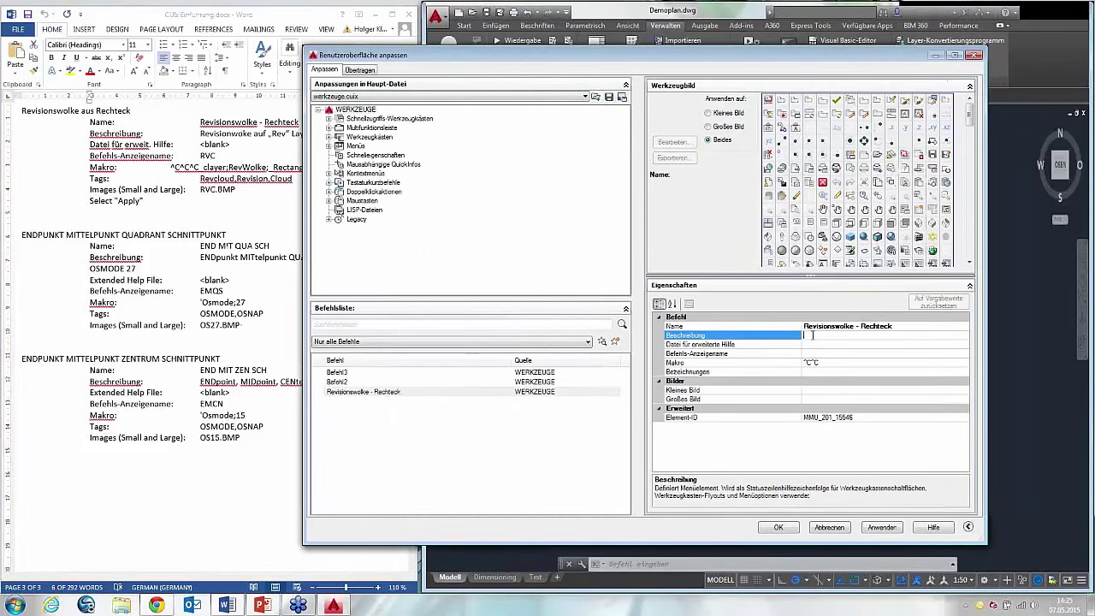
{"action": "type", "text": "Revisionwoke auf „Rev“ Layer mit Rechteckobjekt"}
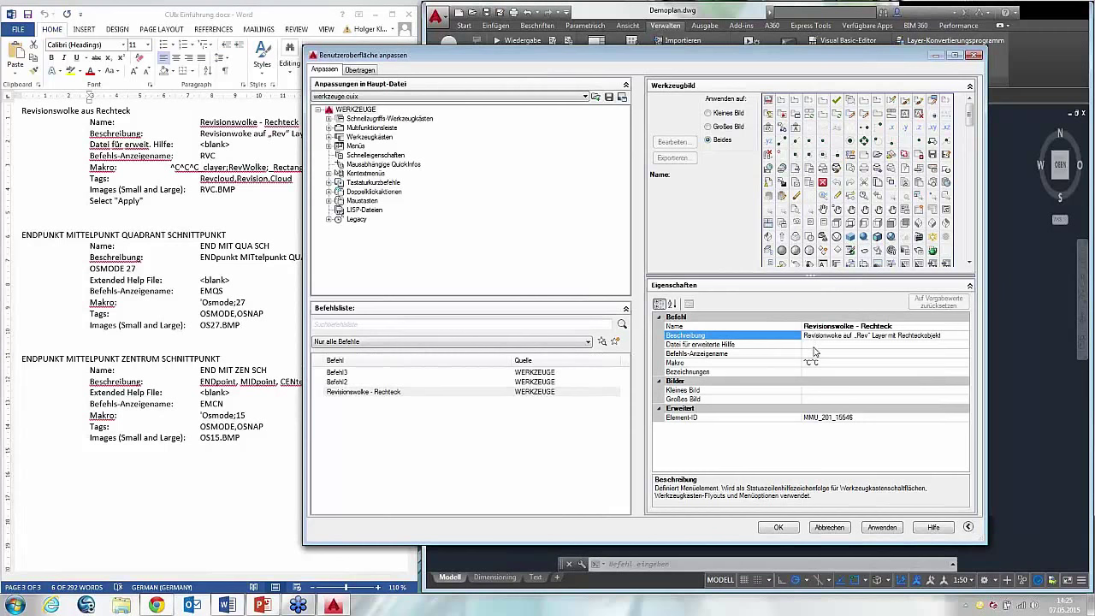
{"action": "left_click", "coordinate": [813, 345]}
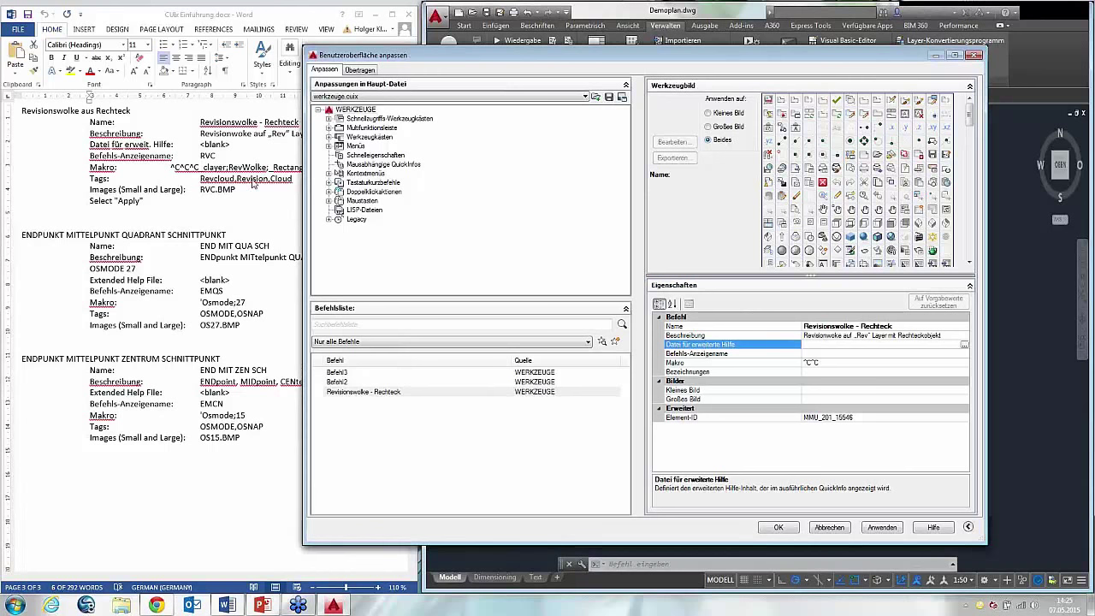
- Replace the [Window Title] placeholder with RVC as the command display name
{"action": "left_click", "coordinate": [202, 153]}
{"action": "double_click", "coordinate": [208, 155]}
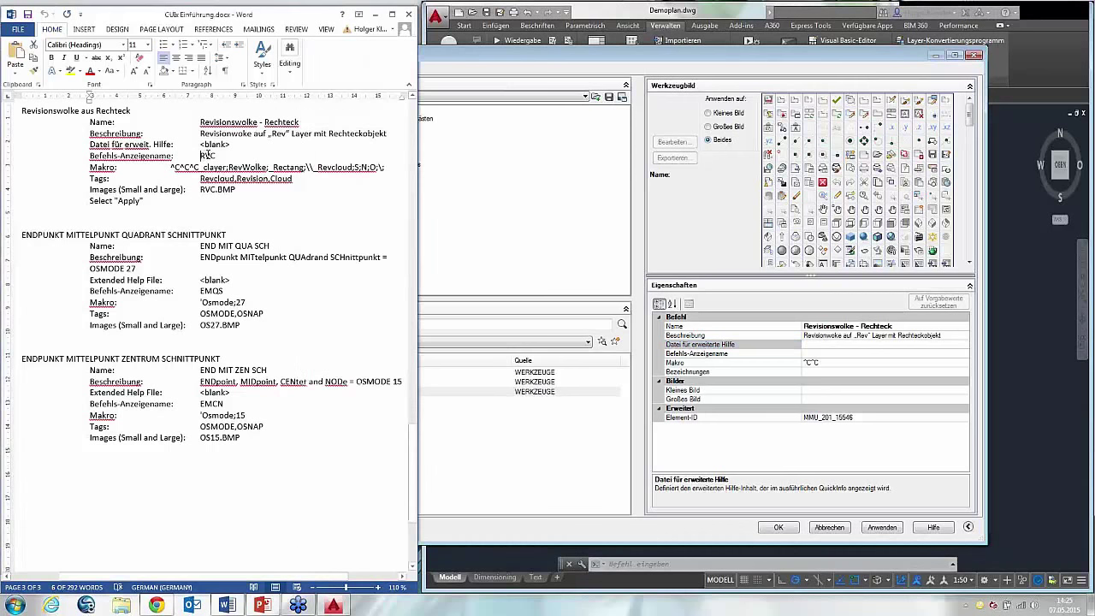
{"action": "left_click", "coordinate": [824, 354]}
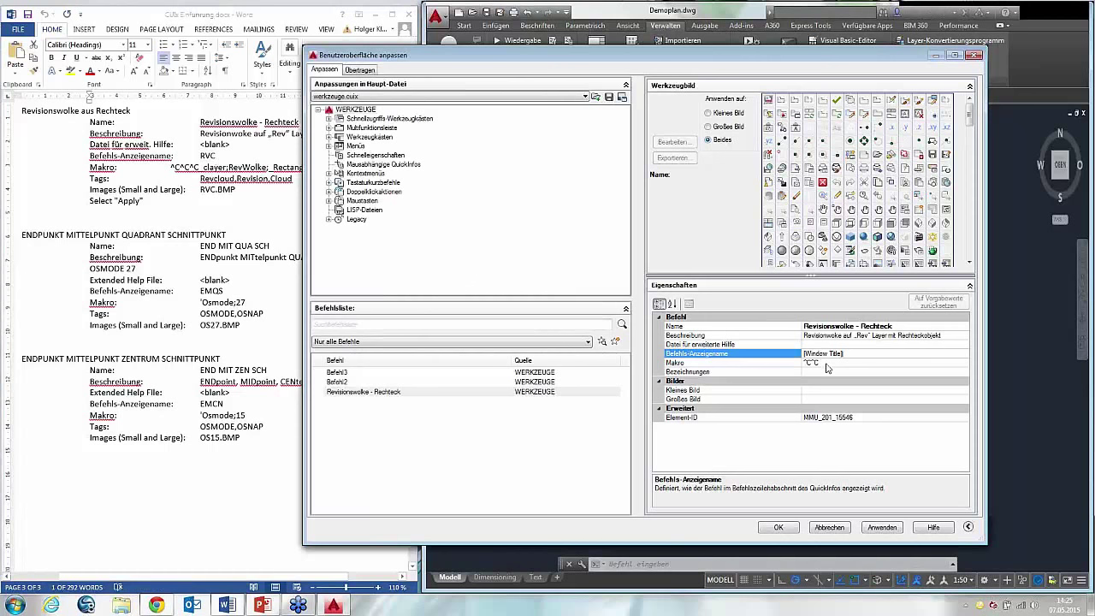
{"action": "left_click_drag", "start_coordinate": [849, 352], "coordinate": [786, 361]}
{"action": "type", "text": "RVC"}
- Select the macro property and copy the macro text from the Word notes
{"action": "left_click", "coordinate": [835, 367]}
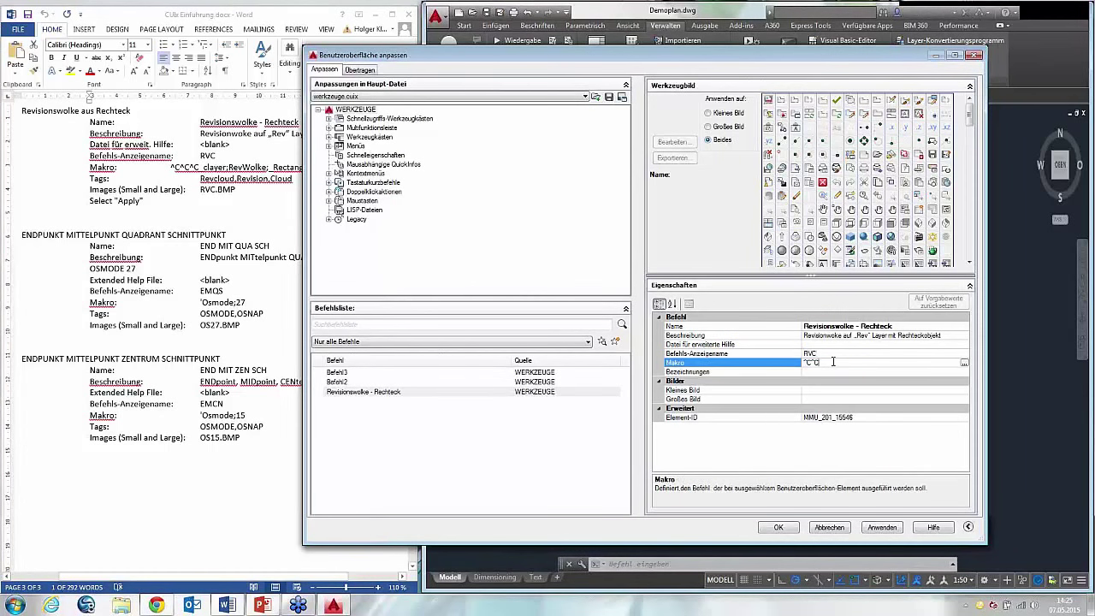
{"action": "left_click", "coordinate": [219, 162]}
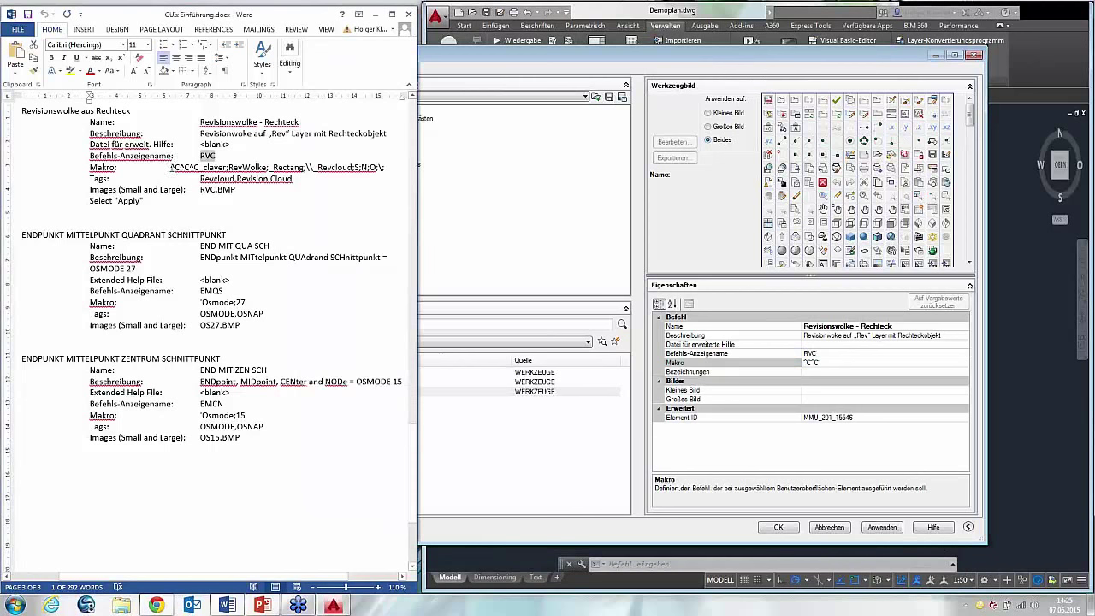
{"action": "left_click_drag", "start_coordinate": [171, 167], "coordinate": [385, 167]}
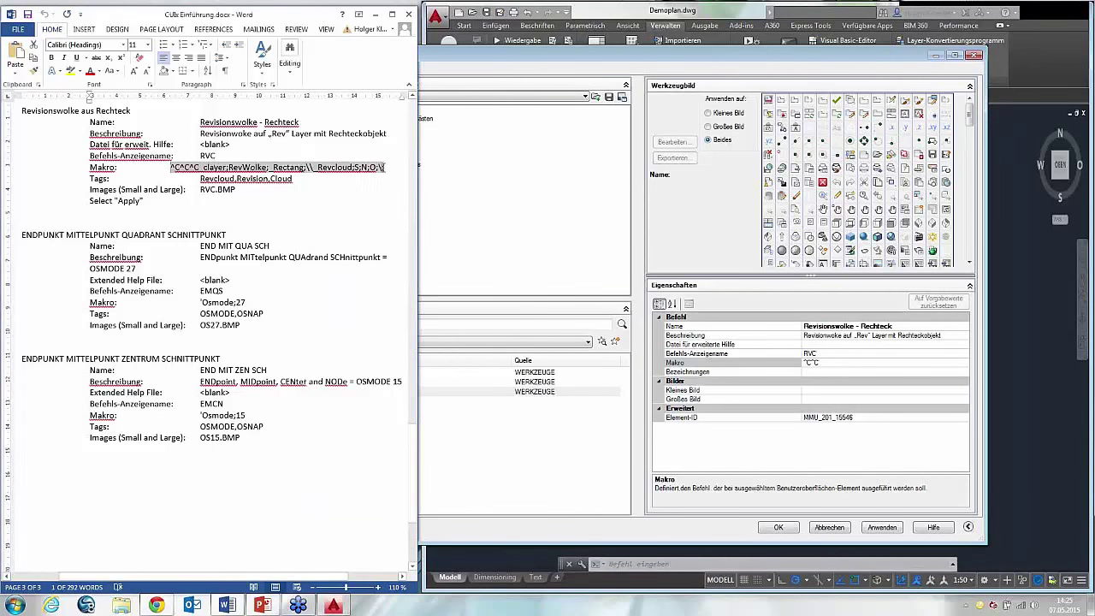
{"action": "key", "text": "alt+Tab"}
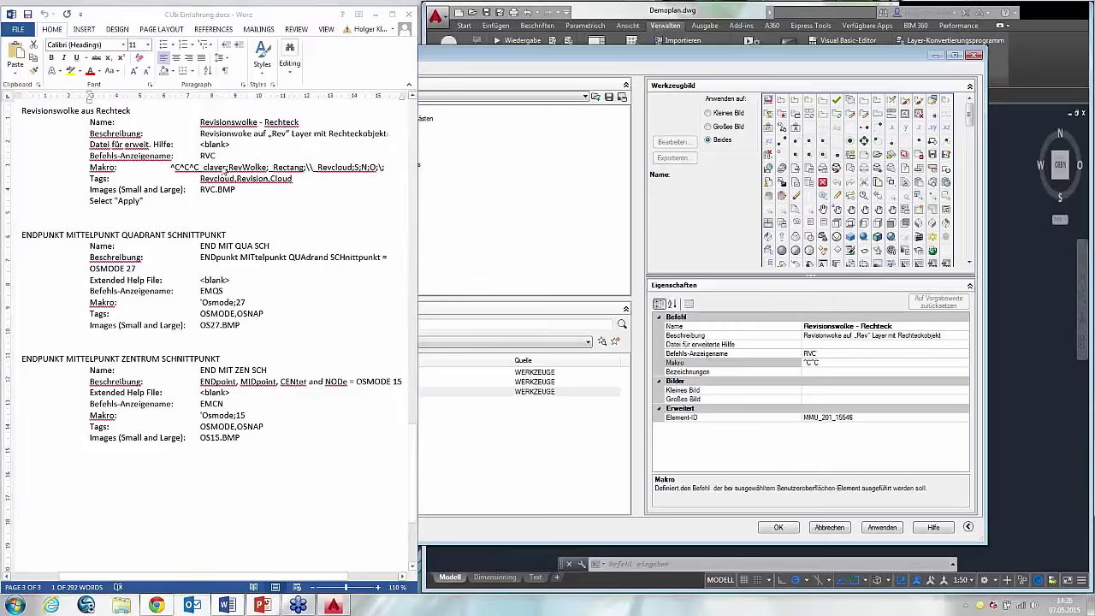
{"action": "key", "text": "alt+Tab"}
{"action": "left_click", "coordinate": [176, 170]}
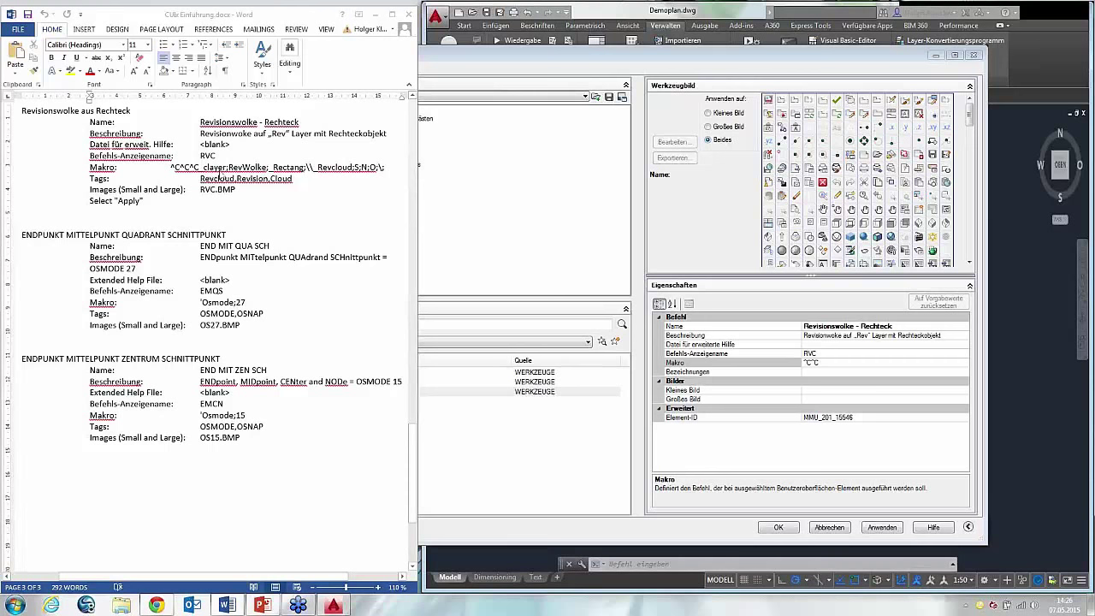
{"action": "left_click", "coordinate": [219, 175]}
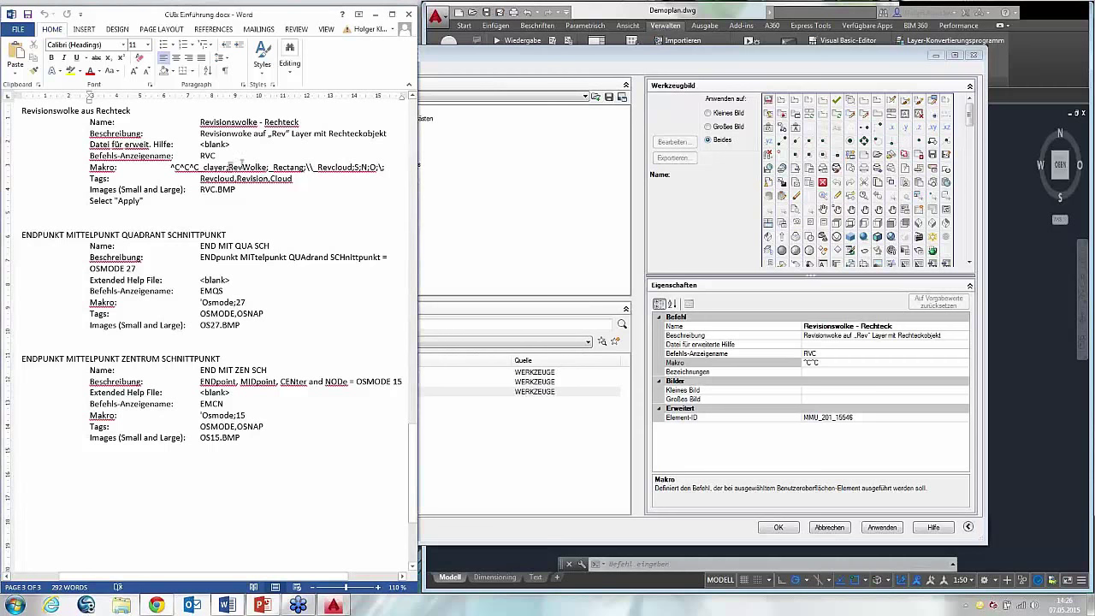
{"action": "left_click_drag", "start_coordinate": [229, 167], "coordinate": [267, 168]}
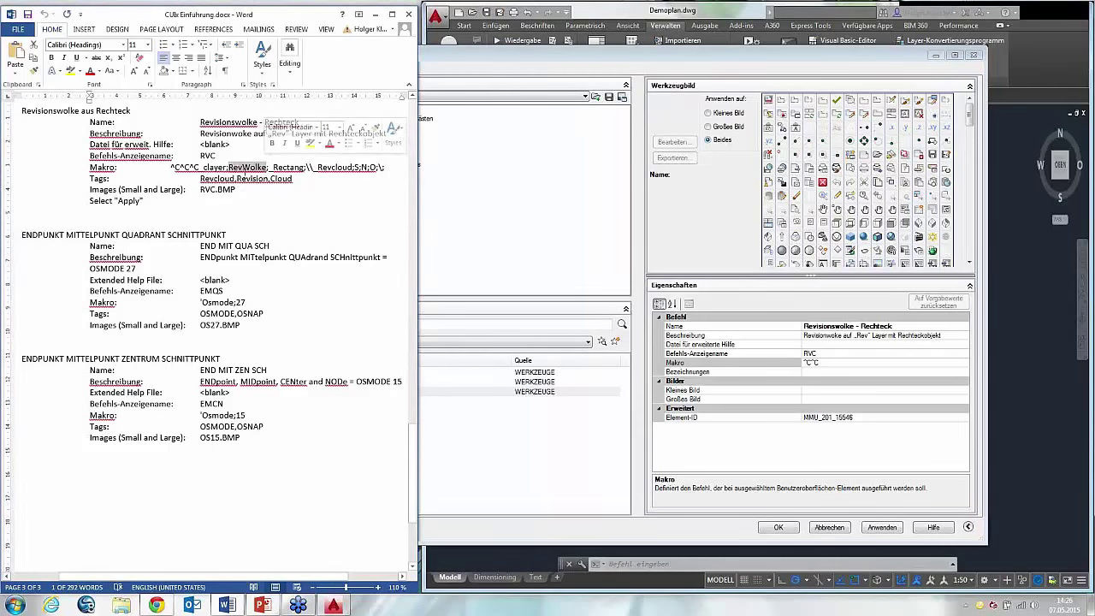
{"action": "left_click", "coordinate": [232, 169]}
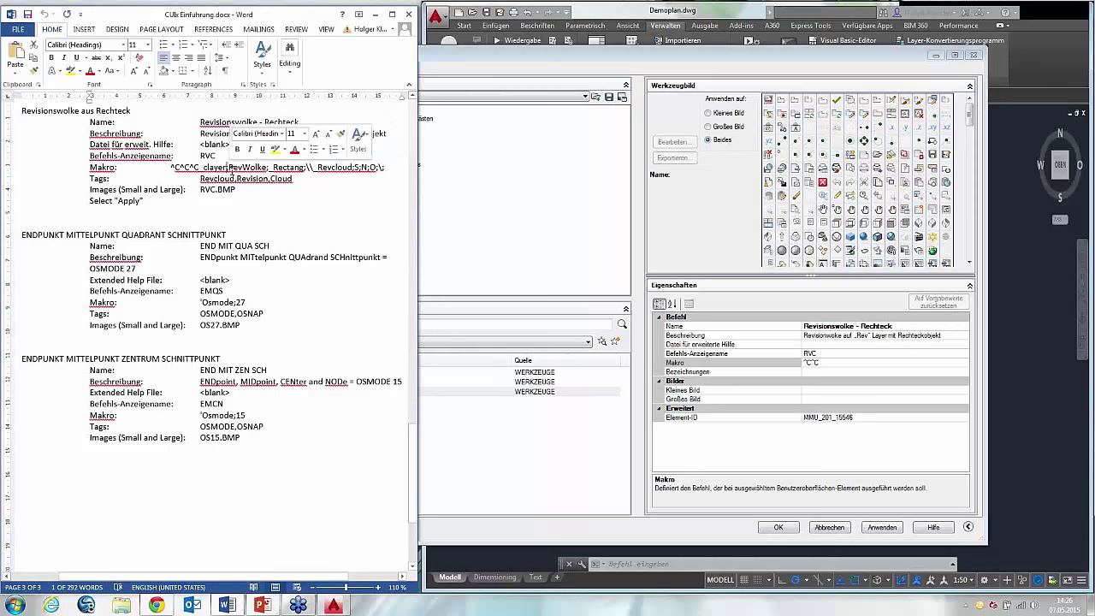
{"action": "left_click", "coordinate": [267, 168]}
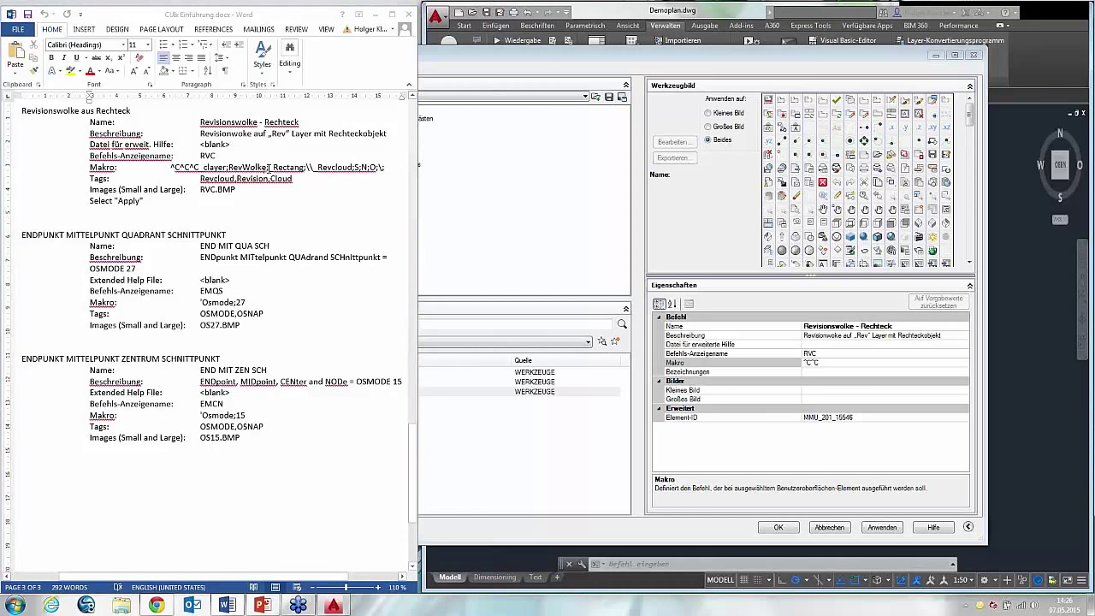
{"action": "left_click", "coordinate": [268, 168]}
{"action": "left_click_drag", "start_coordinate": [268, 168], "coordinate": [297, 173]}
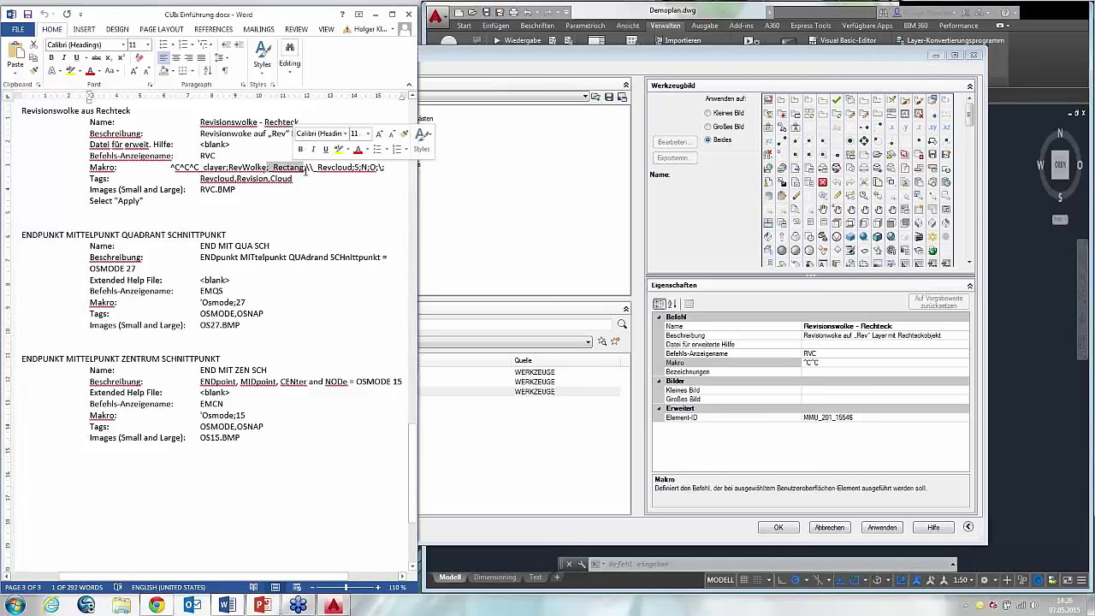
{"action": "left_click_drag", "start_coordinate": [297, 174], "coordinate": [311, 168]}
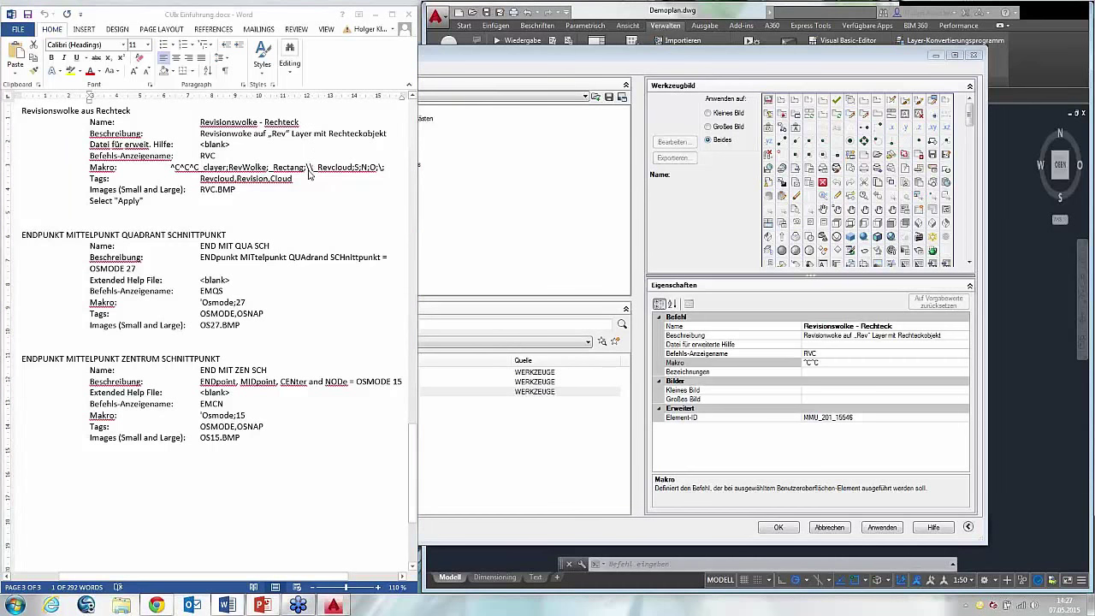
{"action": "left_click", "coordinate": [310, 174]}
{"action": "left_click", "coordinate": [319, 167]}
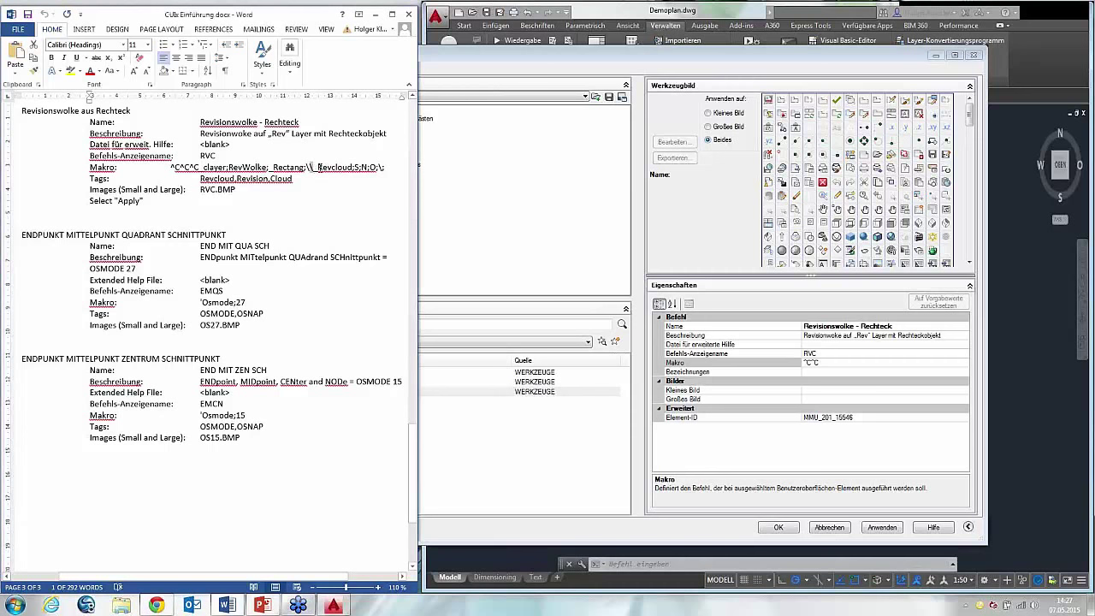
{"action": "left_click_drag", "start_coordinate": [318, 167], "coordinate": [355, 167]}
{"action": "double_click", "coordinate": [360, 167]}
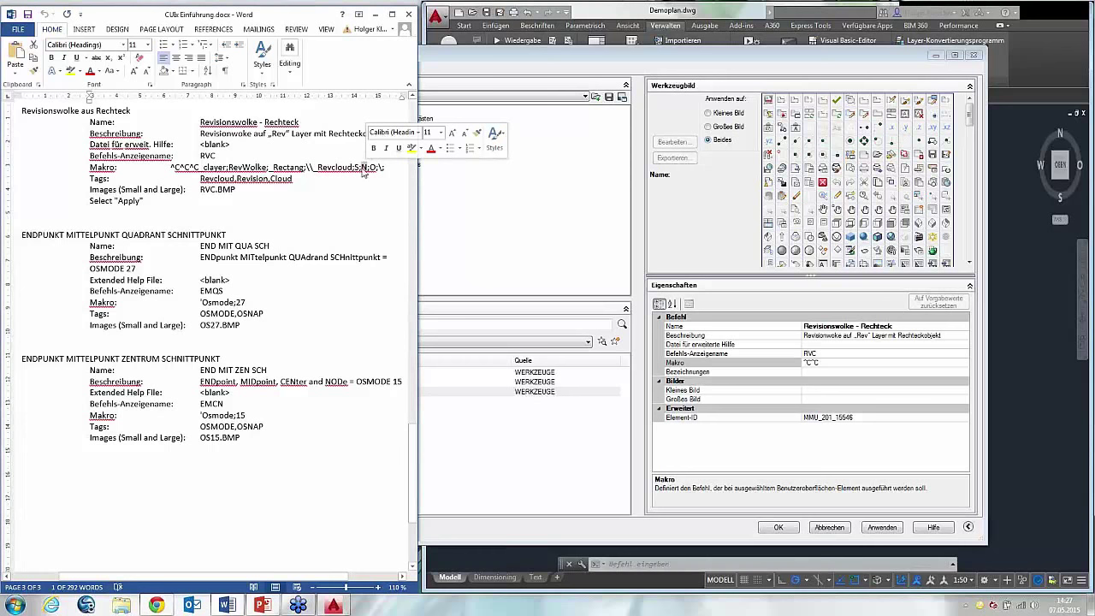
{"action": "double_click", "coordinate": [370, 167]}
{"action": "type", "text": "O"}
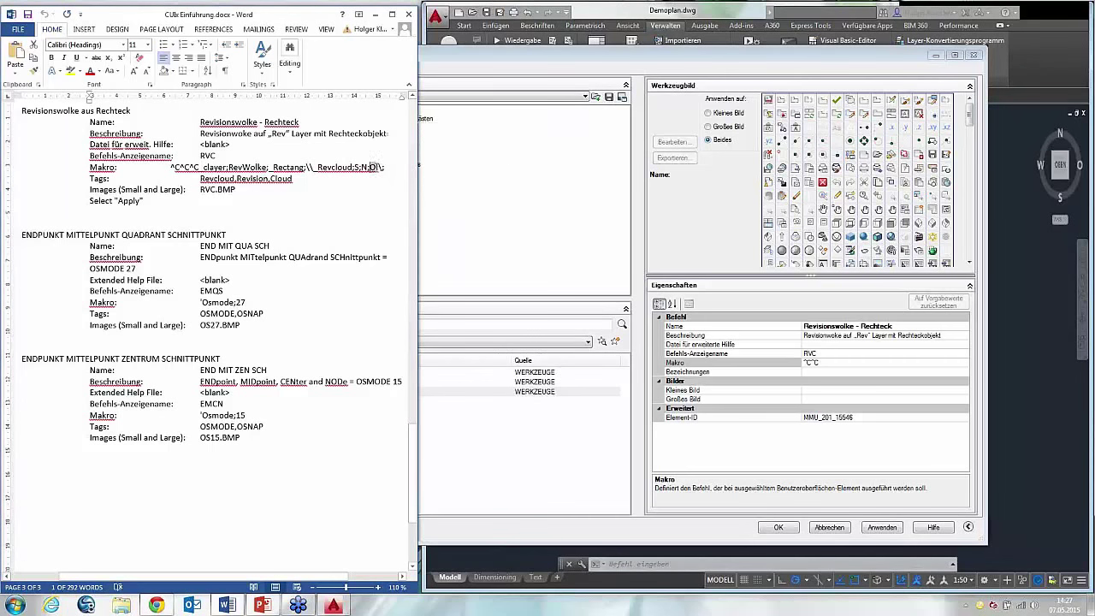
{"action": "double_click", "coordinate": [372, 167]}
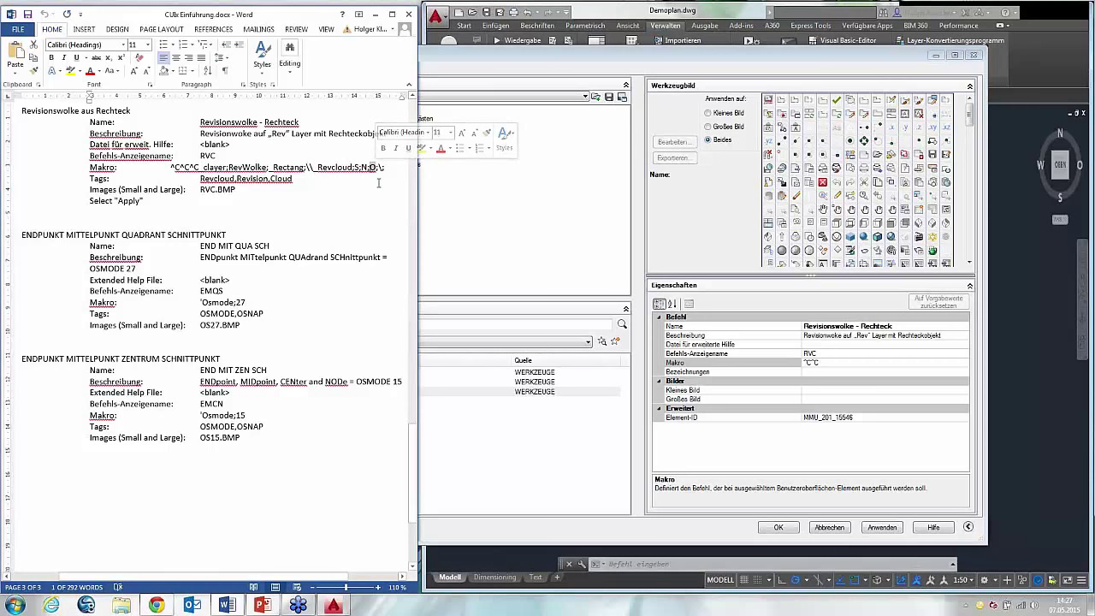
{"action": "key", "text": "alt+Tab"}
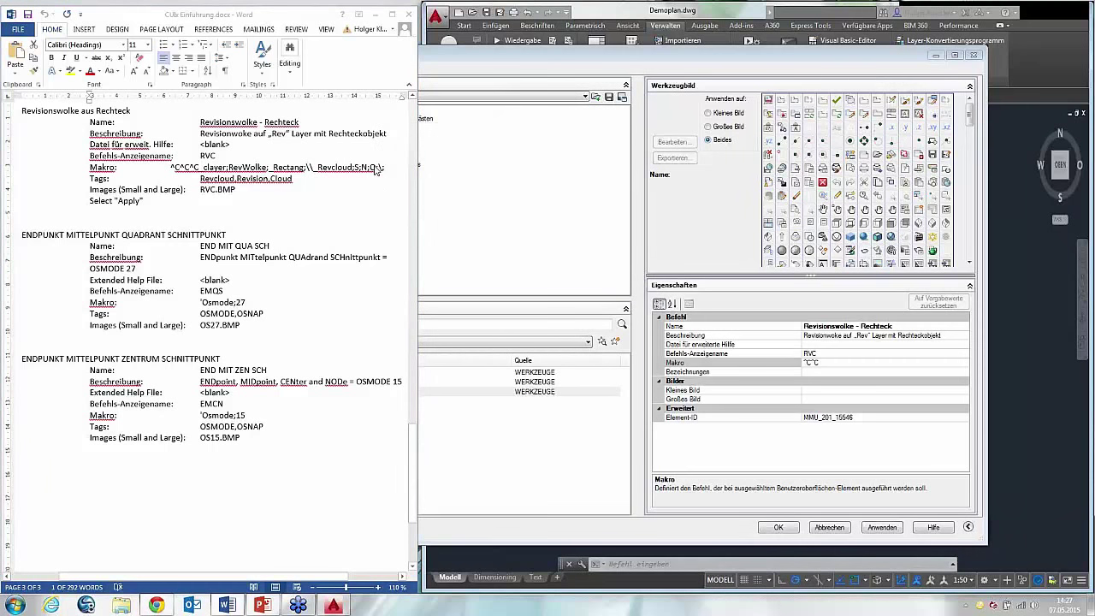
{"action": "left_click", "coordinate": [380, 168]}
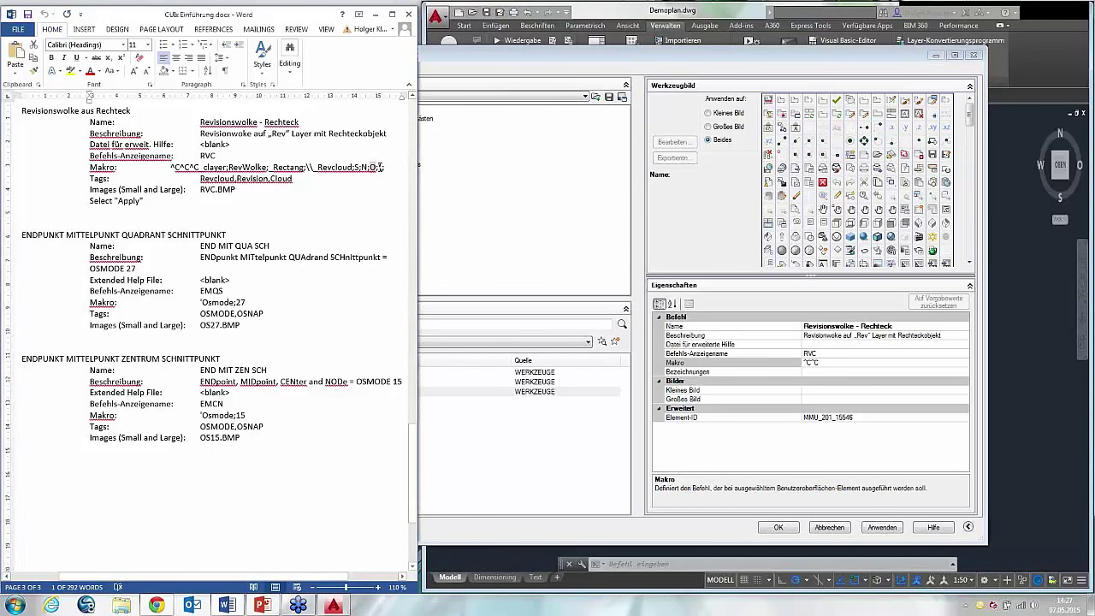
{"action": "left_click_drag", "start_coordinate": [379, 168], "coordinate": [384, 167]}
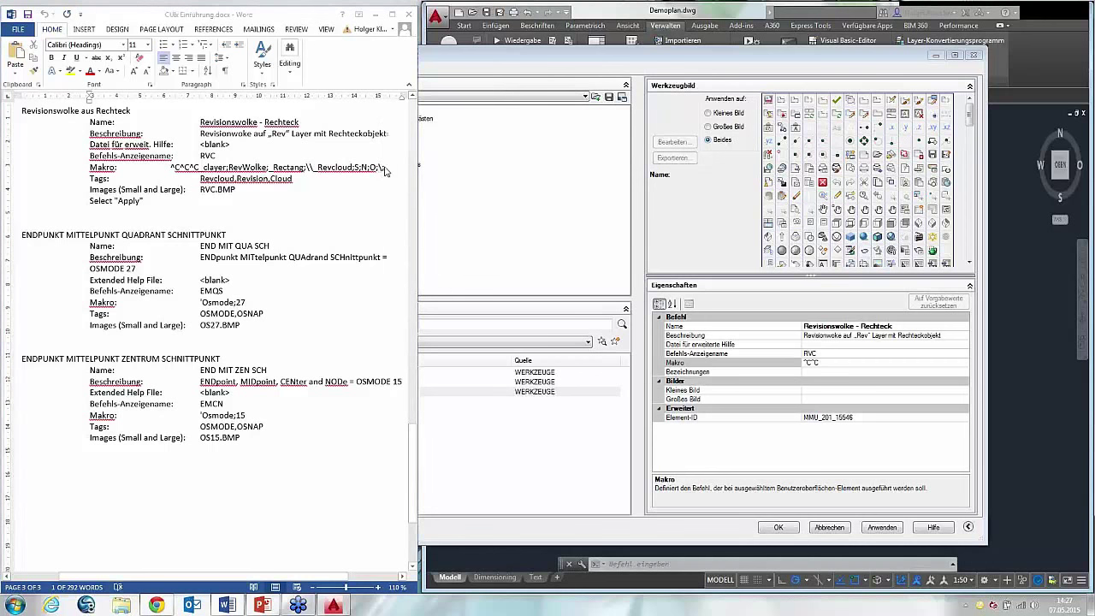
{"action": "left_click", "coordinate": [386, 167]}
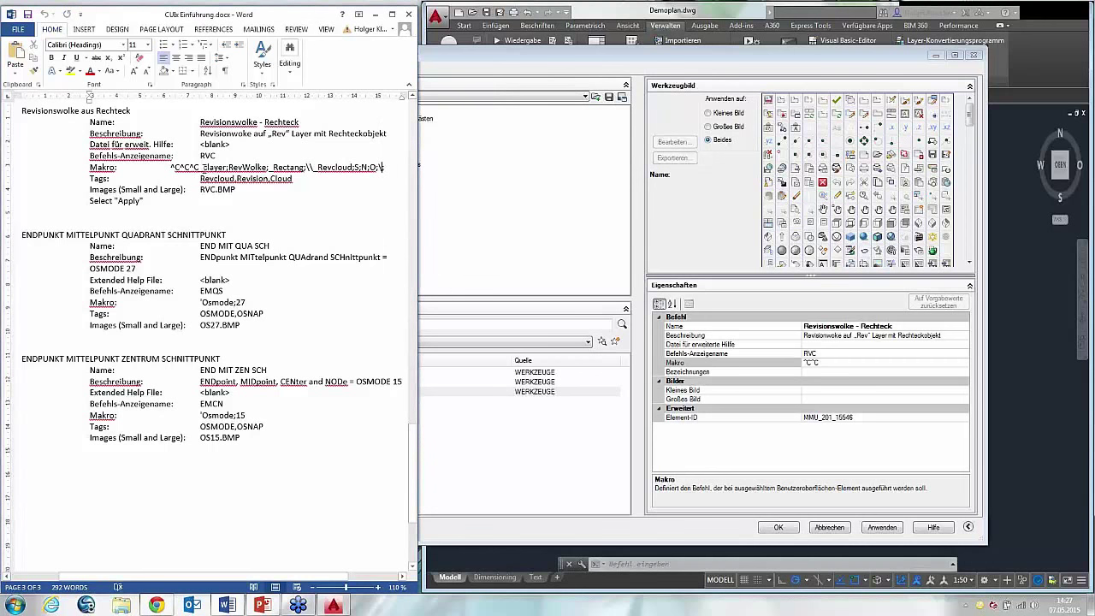
{"action": "left_click_drag", "start_coordinate": [172, 167], "coordinate": [386, 168]}
{"action": "key", "text": "ctrl+c"}
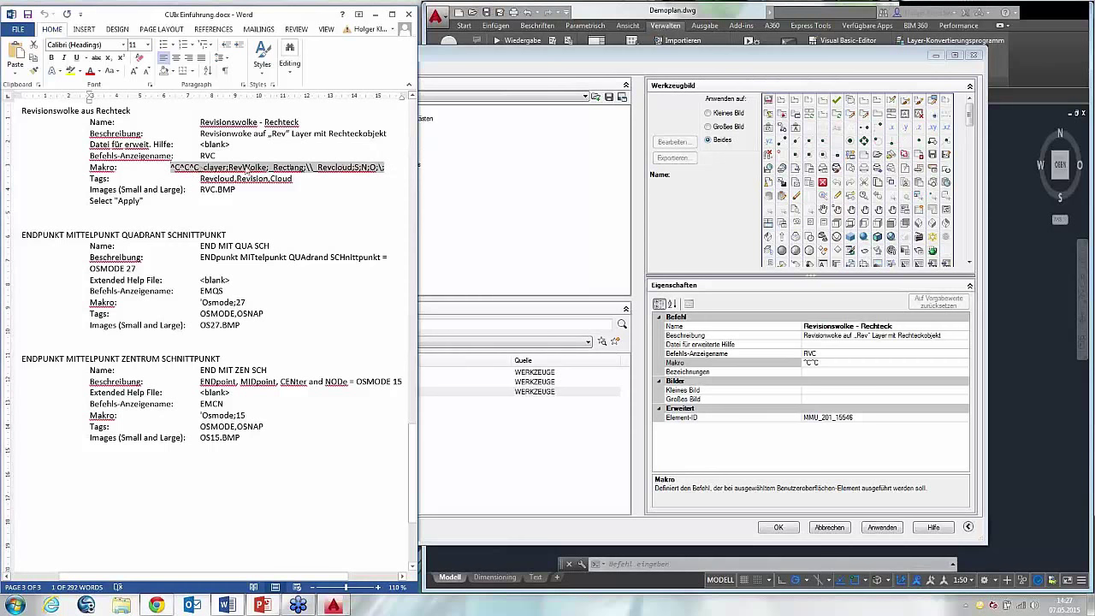
{"action": "left_click", "coordinate": [247, 169]}
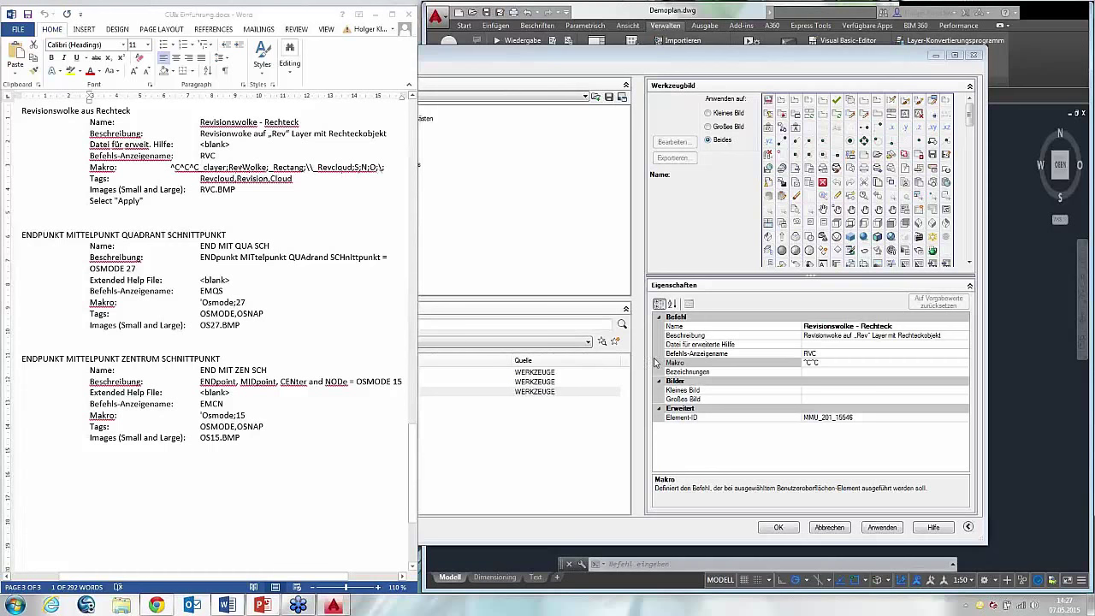
{"action": "left_click", "coordinate": [836, 364]}
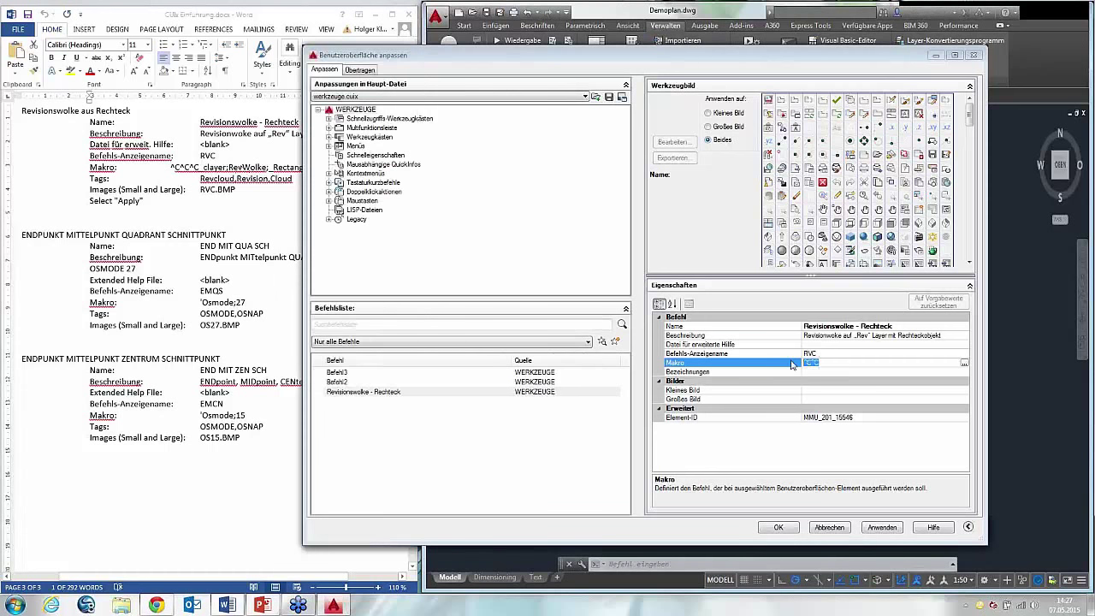
- Paste the RevWolke/Rectang/Revcloud macro into the command and copy its tags from the notes
{"action": "key", "text": "ctrl+v"}
{"action": "left_click", "coordinate": [813, 371]}
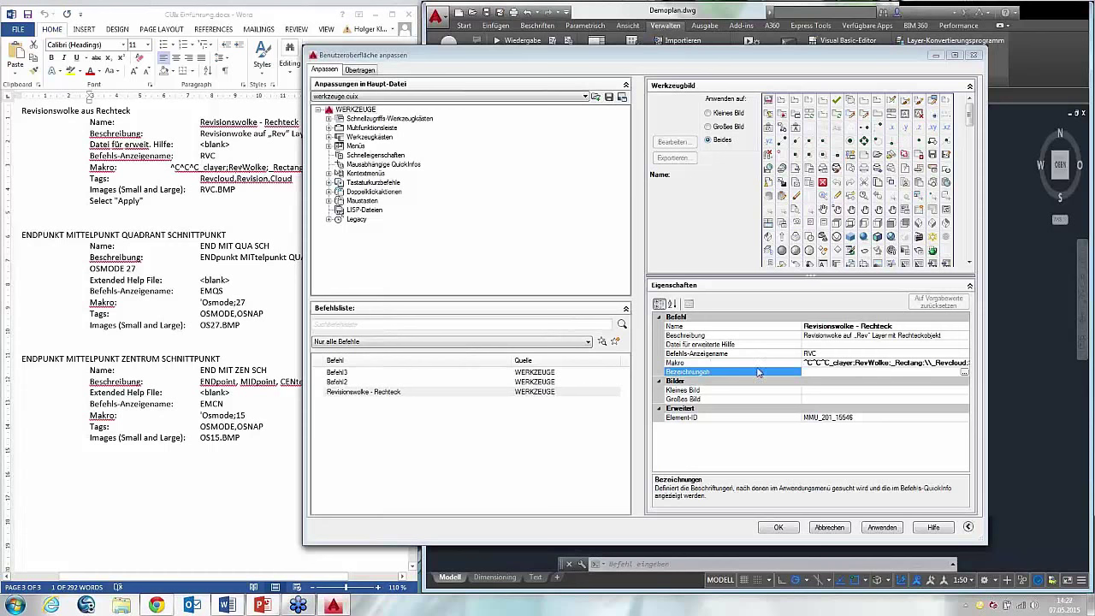
{"action": "left_click", "coordinate": [272, 187]}
{"action": "left_click", "coordinate": [201, 180]}
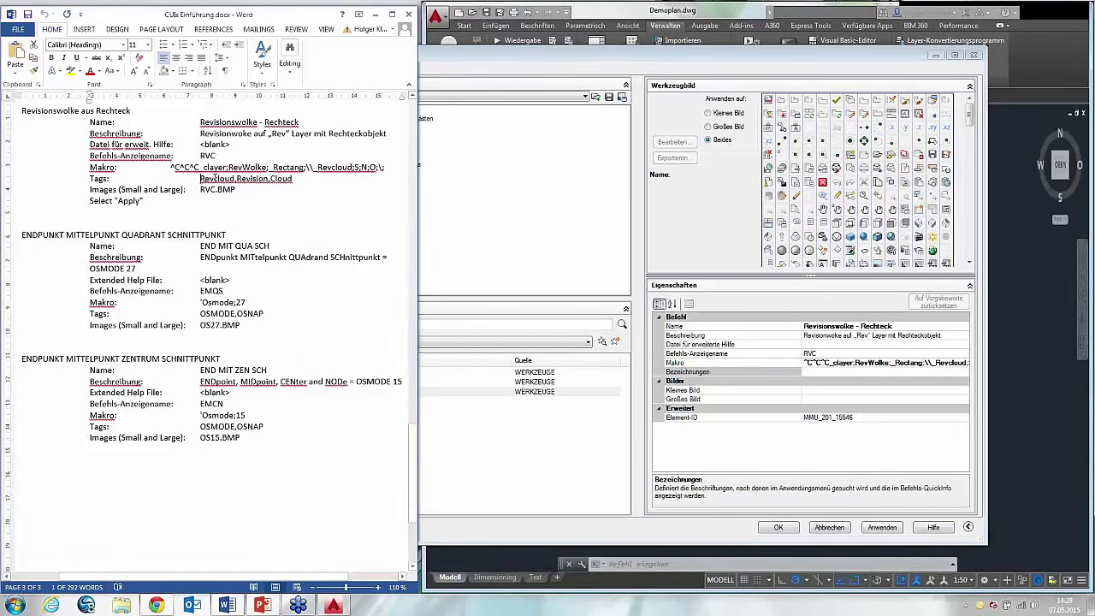
{"action": "left_click_drag", "start_coordinate": [201, 180], "coordinate": [293, 180]}
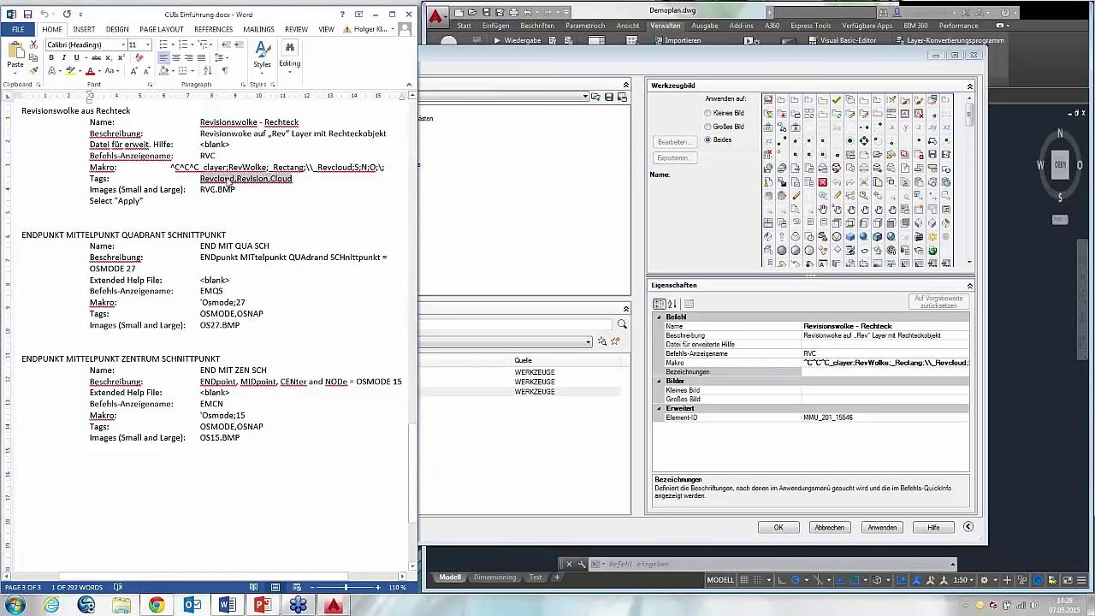
{"action": "left_click", "coordinate": [845, 373]}
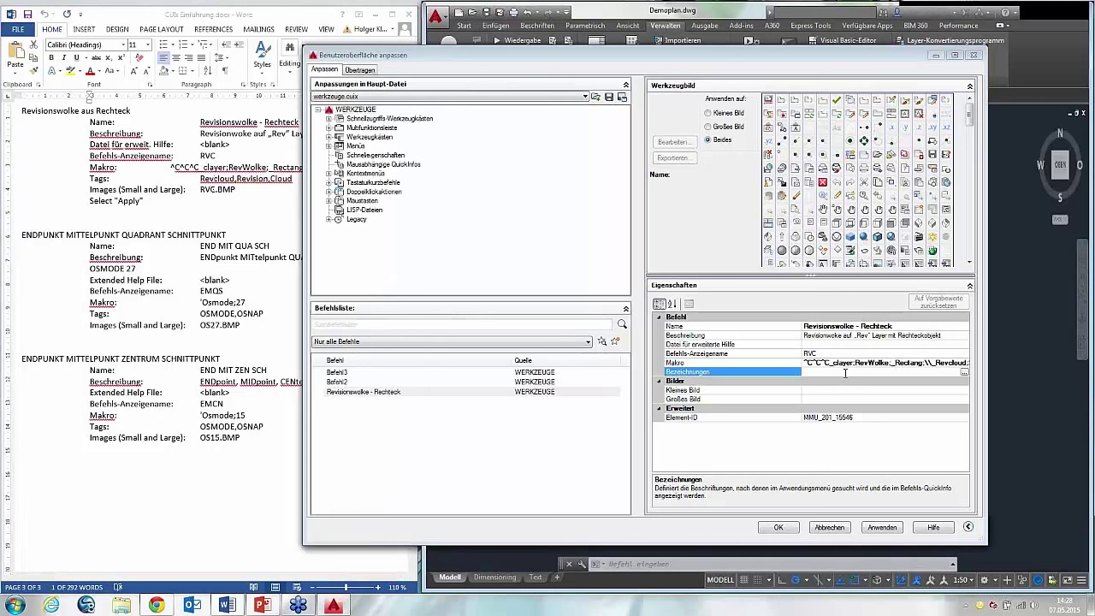
- Give the Revisionswolke - Rechteck command the tags Revcloud, Revision, Cloud
{"action": "left_click_drag", "start_coordinate": [847, 55], "coordinate": [744, 49]}
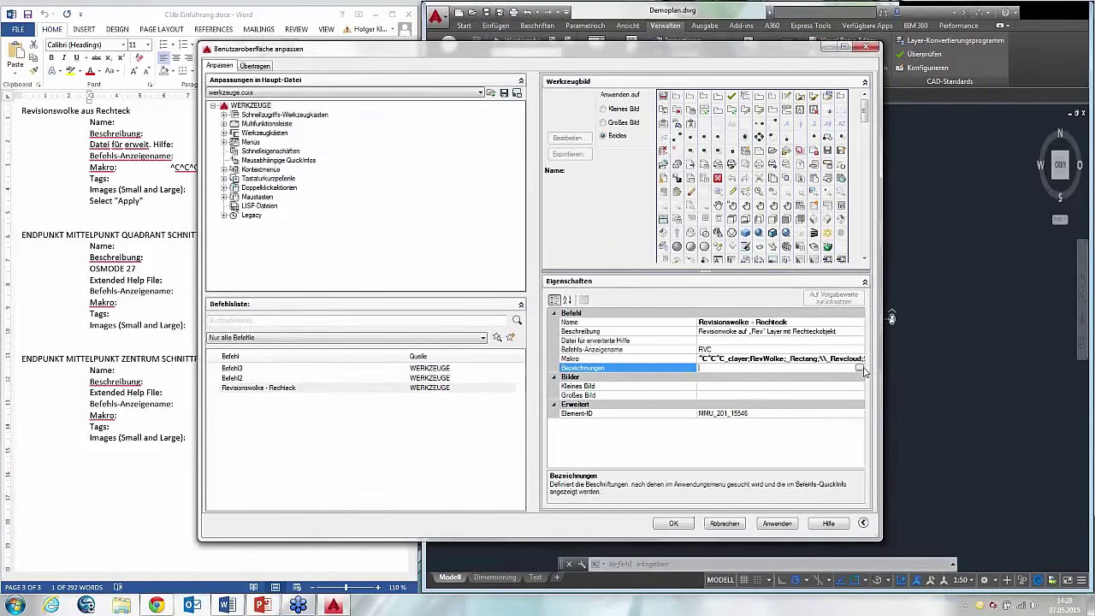
{"action": "left_click", "coordinate": [860, 367]}
{"action": "type", "text": "Revcloud, Revision, Cloud"}
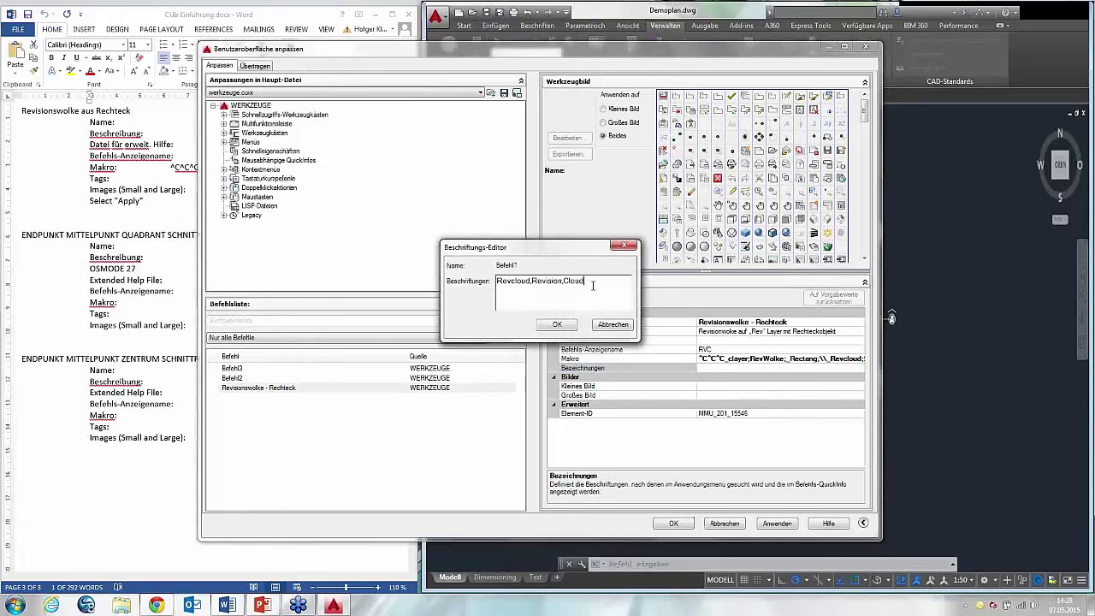
{"action": "left_click", "coordinate": [557, 325]}
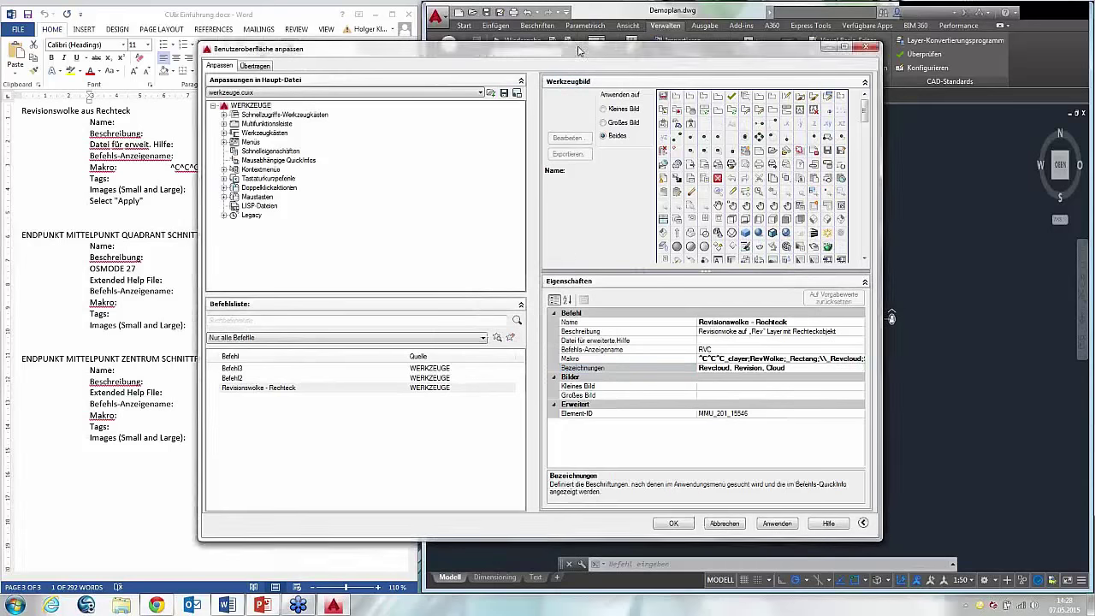
{"action": "mouse_move", "coordinate": [576, 49]}
{"action": "left_mouse_down"}
{"action": "mouse_move", "coordinate": [678, 41]}
{"action": "mouse_move", "coordinate": [636, 43]}
{"action": "left_mouse_up"}
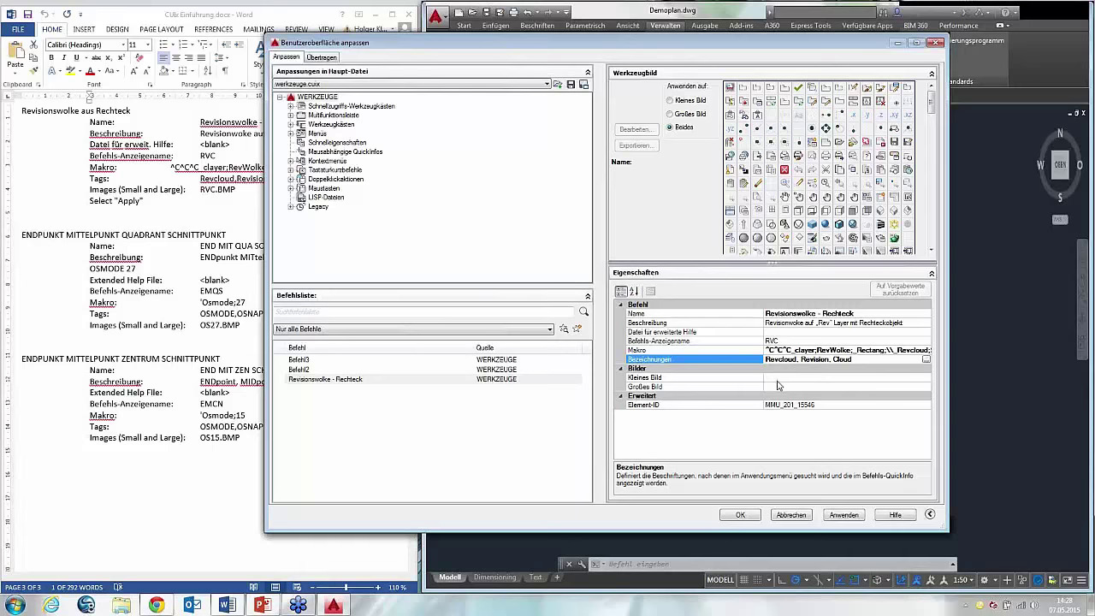
{"action": "left_click", "coordinate": [791, 378]}
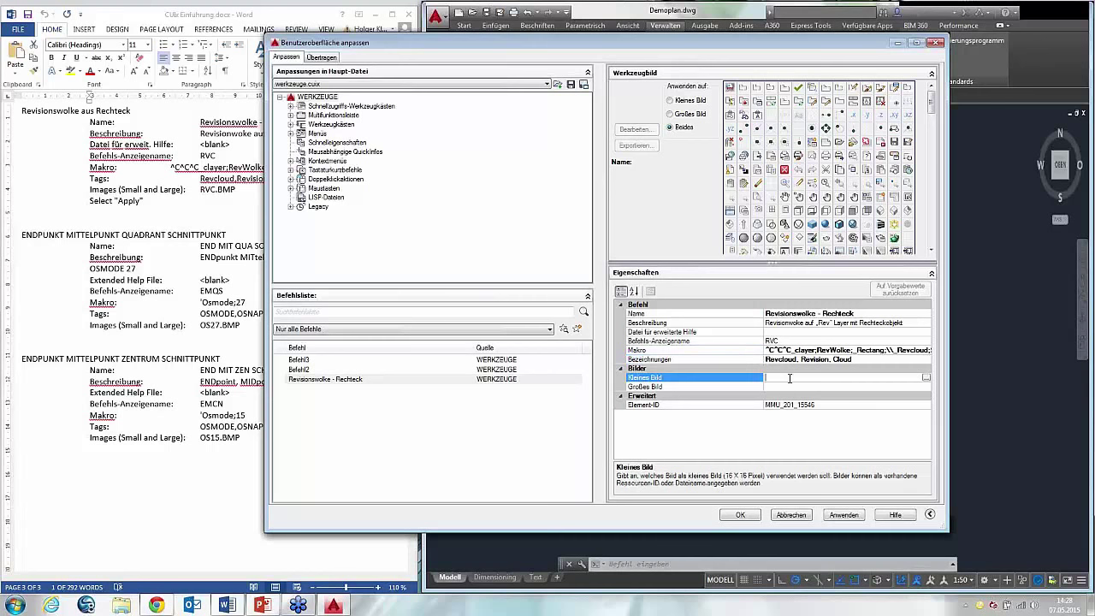
- Set the small image of Revisionswolke - Rechteck to RVC.BMP from C:\CUI Anpassung\icons
{"action": "left_click", "coordinate": [925, 377]}
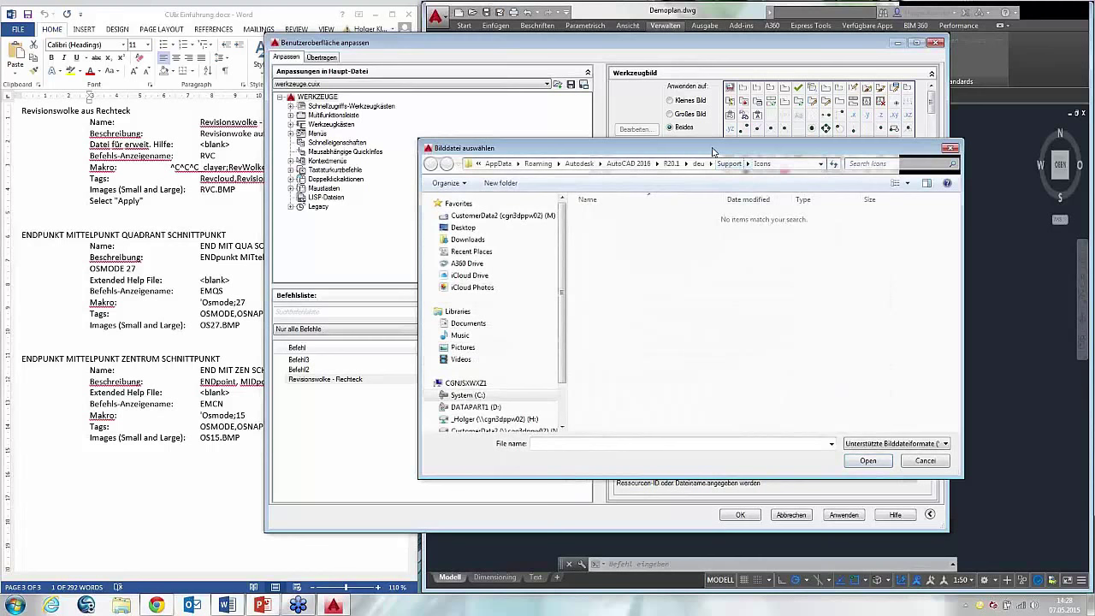
{"action": "left_click_drag", "start_coordinate": [746, 150], "coordinate": [716, 107]}
{"action": "left_click", "coordinate": [438, 352]}
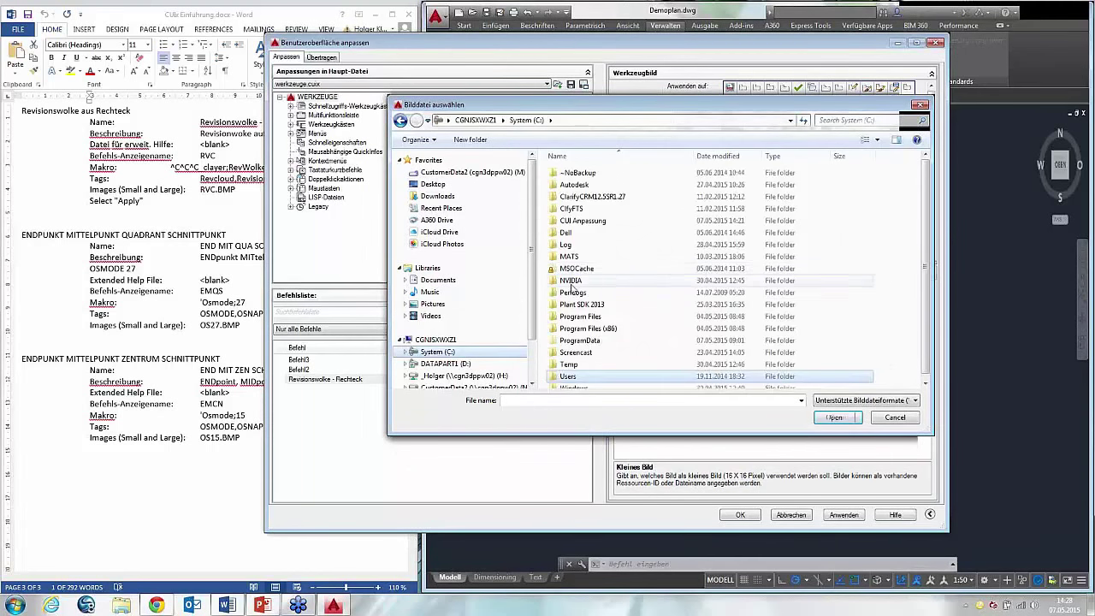
{"action": "left_click", "coordinate": [570, 221]}
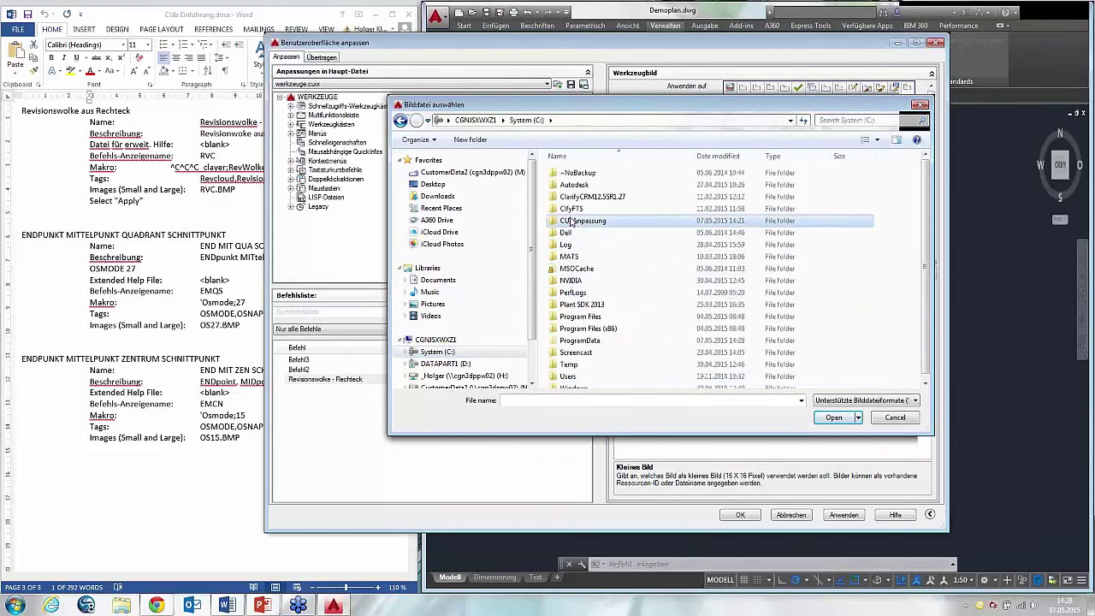
{"action": "double_click", "coordinate": [570, 221]}
{"action": "double_click", "coordinate": [571, 175]}
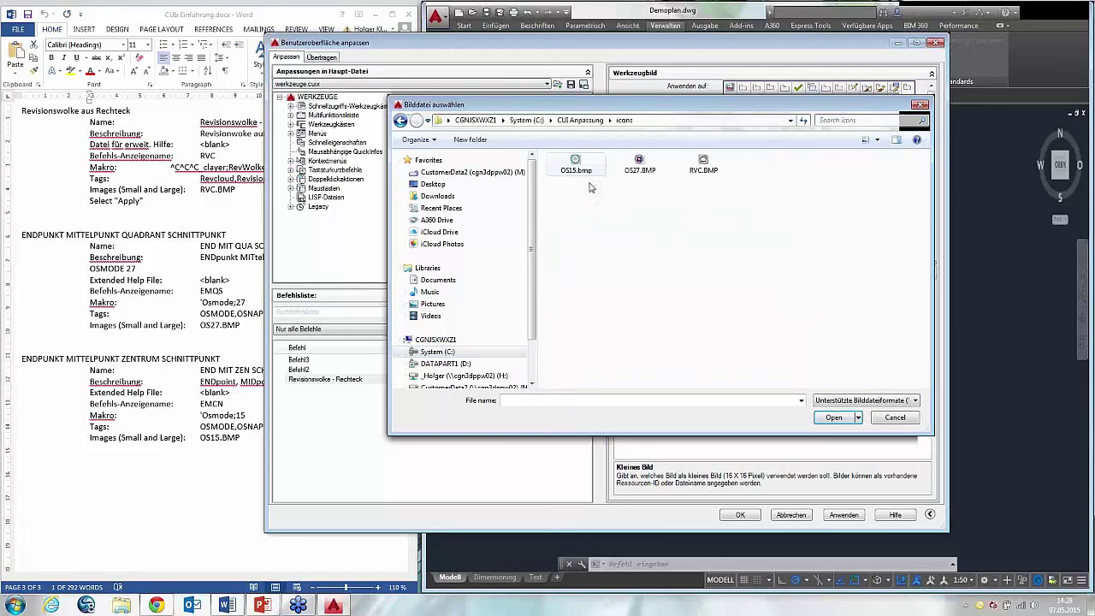
{"action": "left_click", "coordinate": [701, 168]}
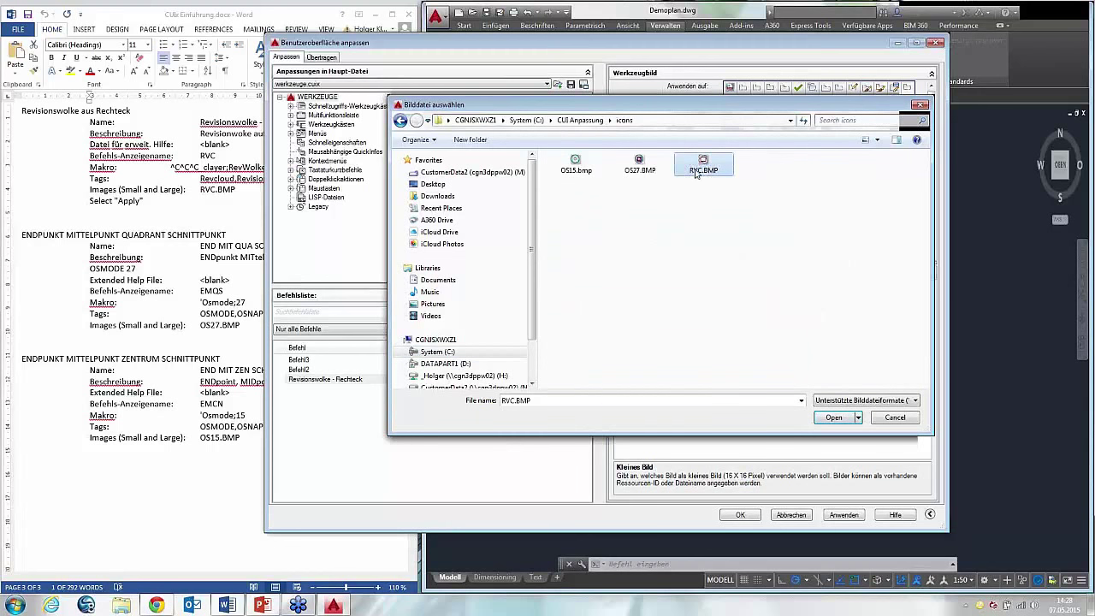
{"action": "left_click", "coordinate": [829, 419]}
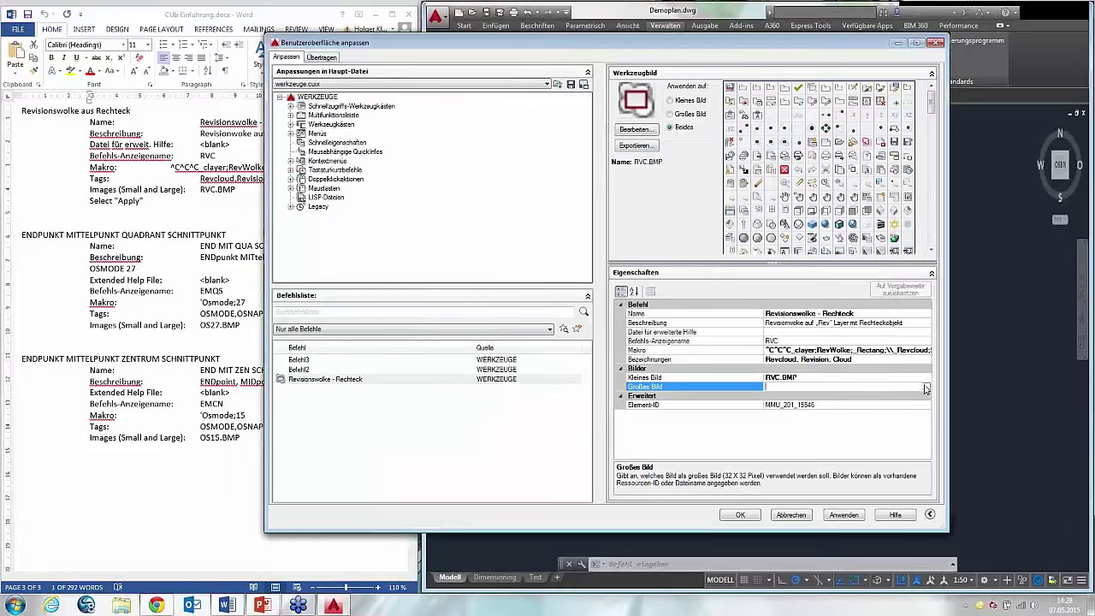
- Set the large image to the same RVC.BMP file
{"action": "left_click", "coordinate": [929, 392]}
{"action": "left_click", "coordinate": [450, 353]}
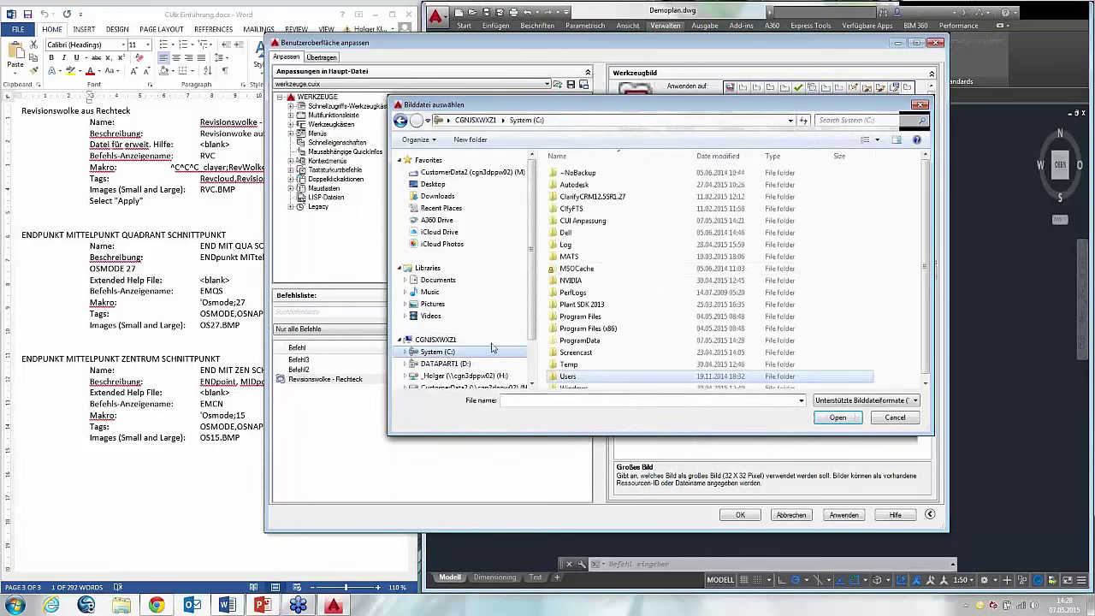
{"action": "double_click", "coordinate": [585, 220]}
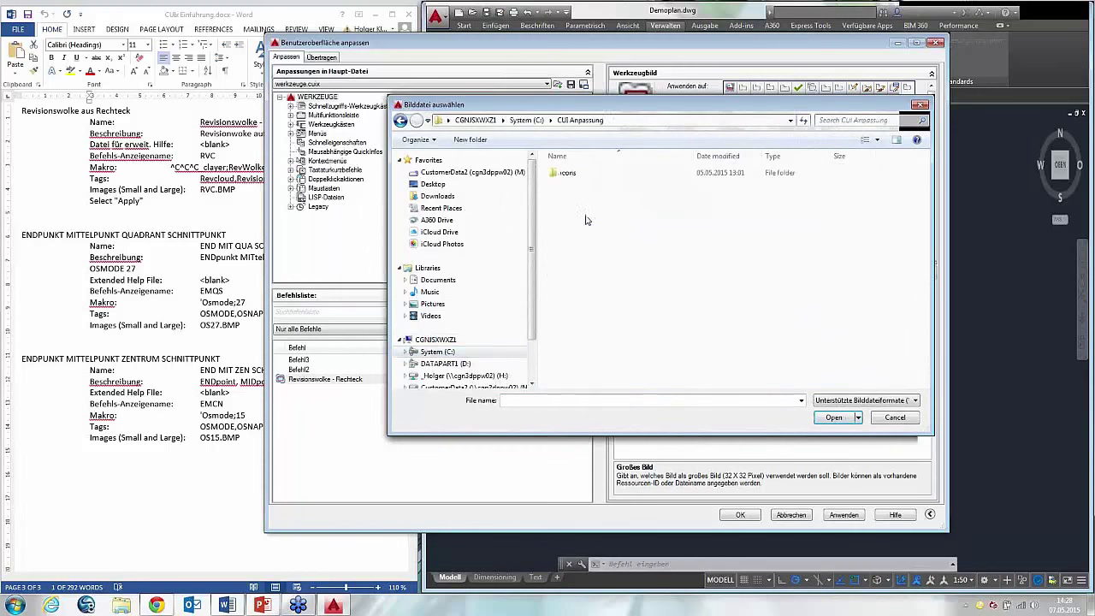
{"action": "double_click", "coordinate": [568, 173]}
{"action": "left_click", "coordinate": [703, 164]}
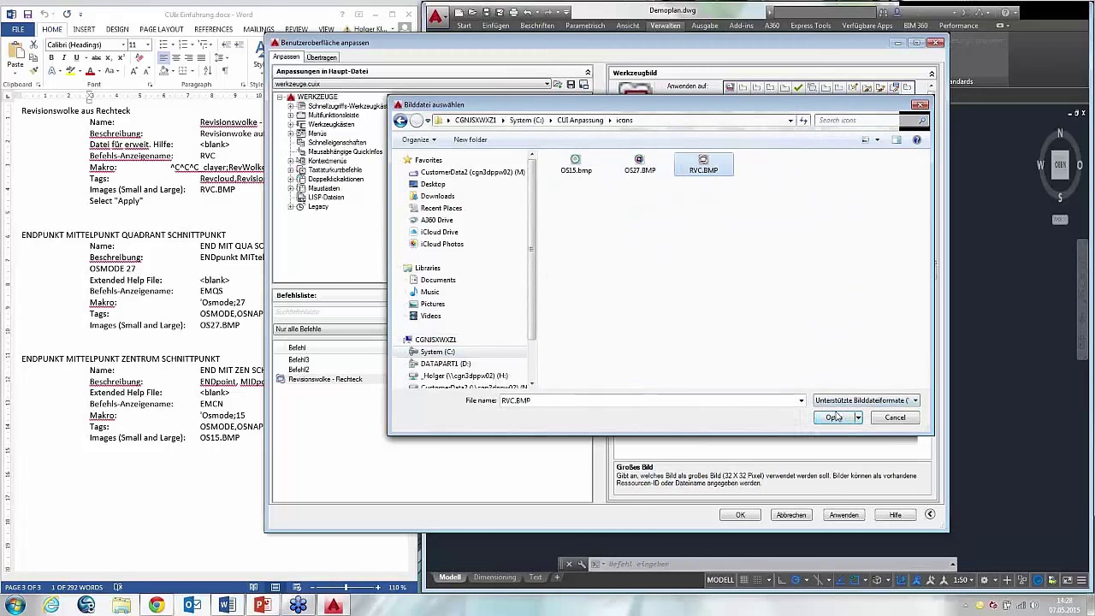
{"action": "left_click", "coordinate": [833, 417]}
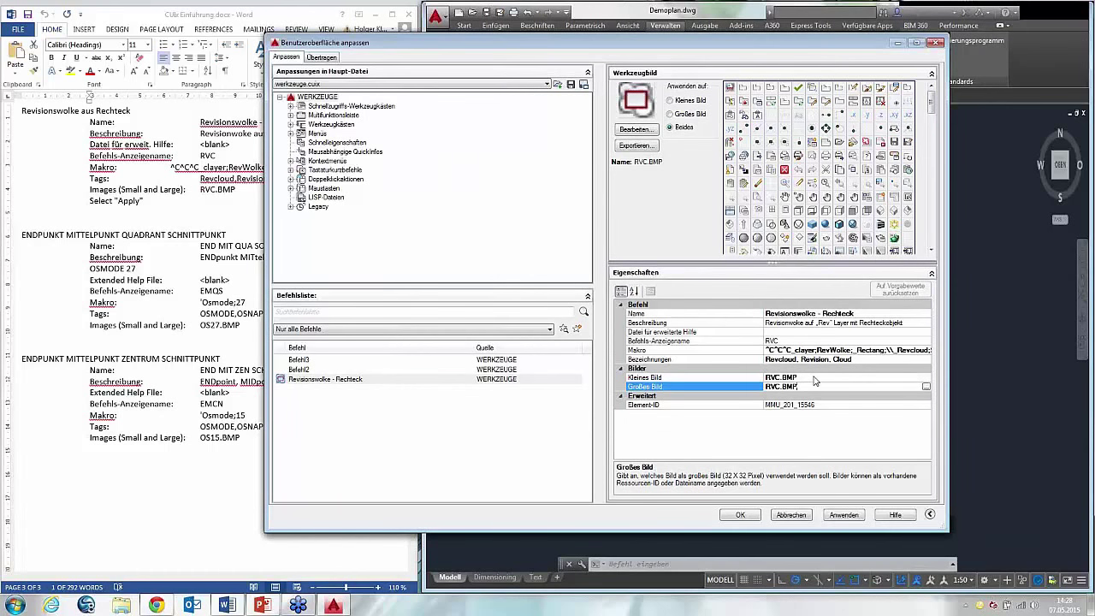
- Rename Befehl2 to END MIT QUA SCH, copied from the Word notes
{"action": "left_click", "coordinate": [473, 437]}
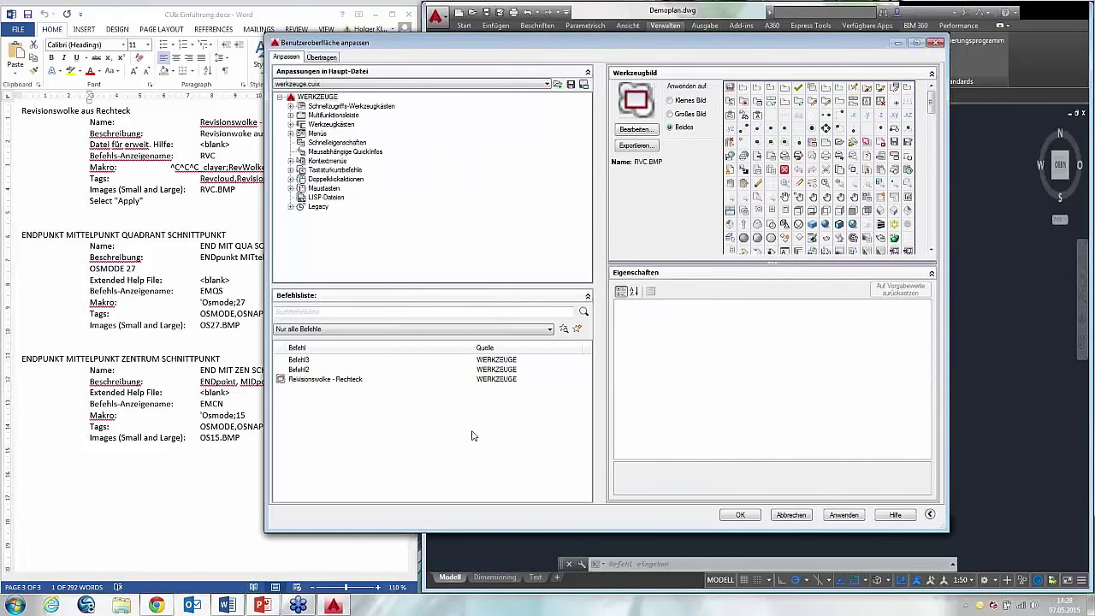
{"action": "left_click", "coordinate": [500, 370]}
{"action": "left_click_drag", "start_coordinate": [517, 43], "coordinate": [586, 45]}
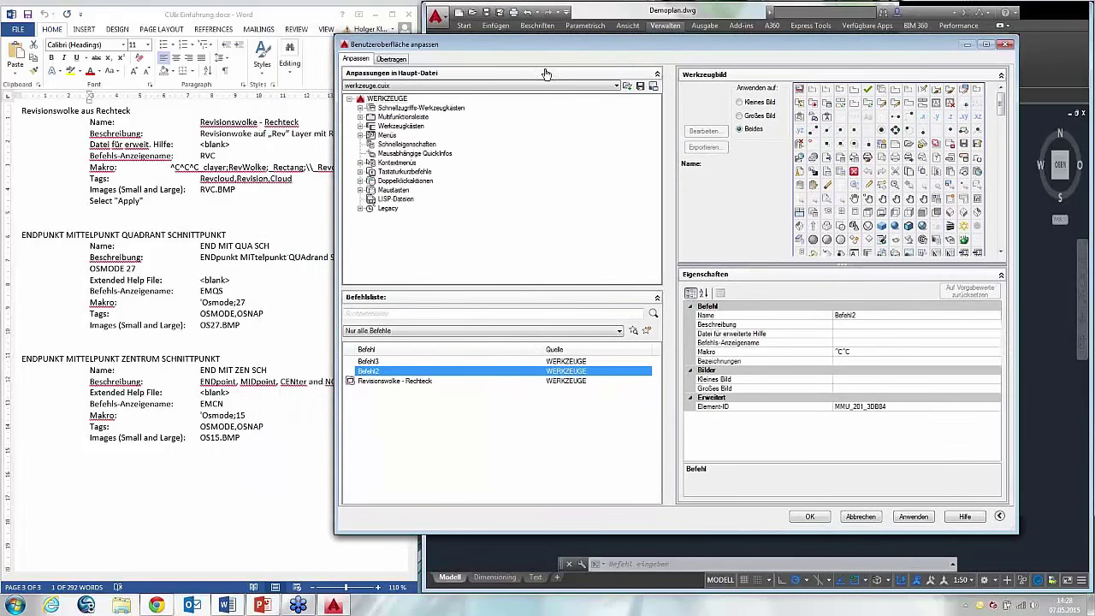
{"action": "left_click", "coordinate": [73, 276]}
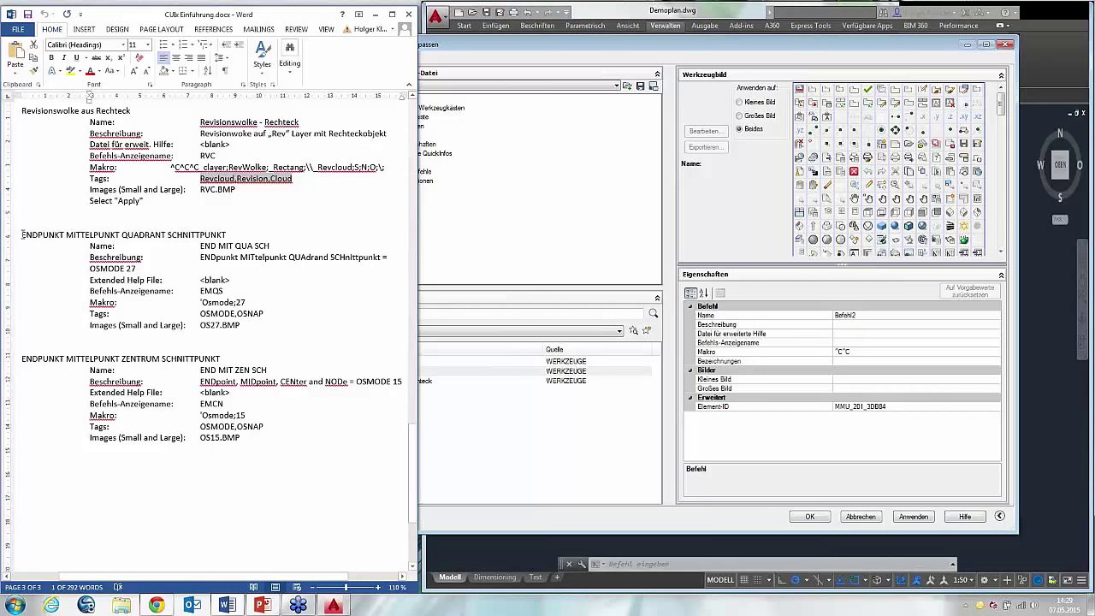
{"action": "left_click_drag", "start_coordinate": [202, 246], "coordinate": [270, 245]}
{"action": "key", "text": "ctrl+c"}
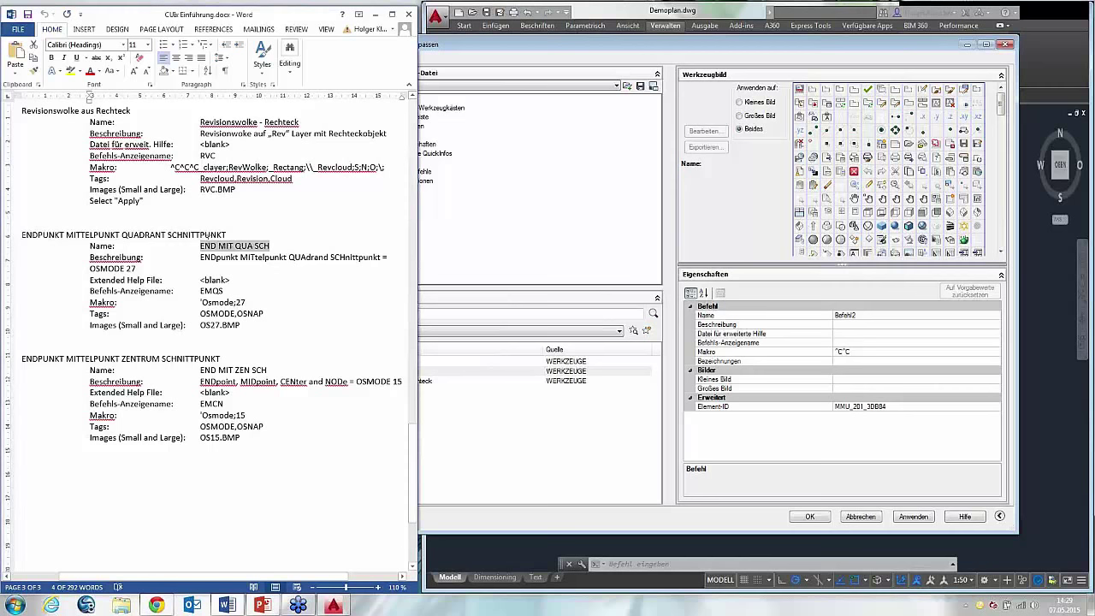
{"action": "left_click", "coordinate": [804, 325]}
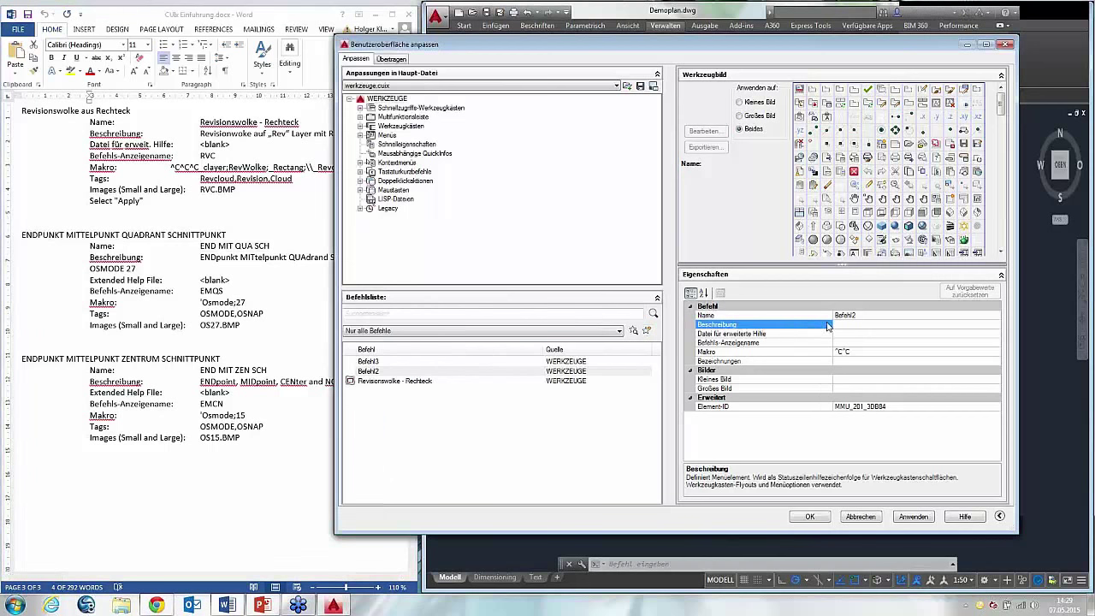
{"action": "left_click", "coordinate": [852, 314]}
{"action": "key", "text": "ctrl+v"}
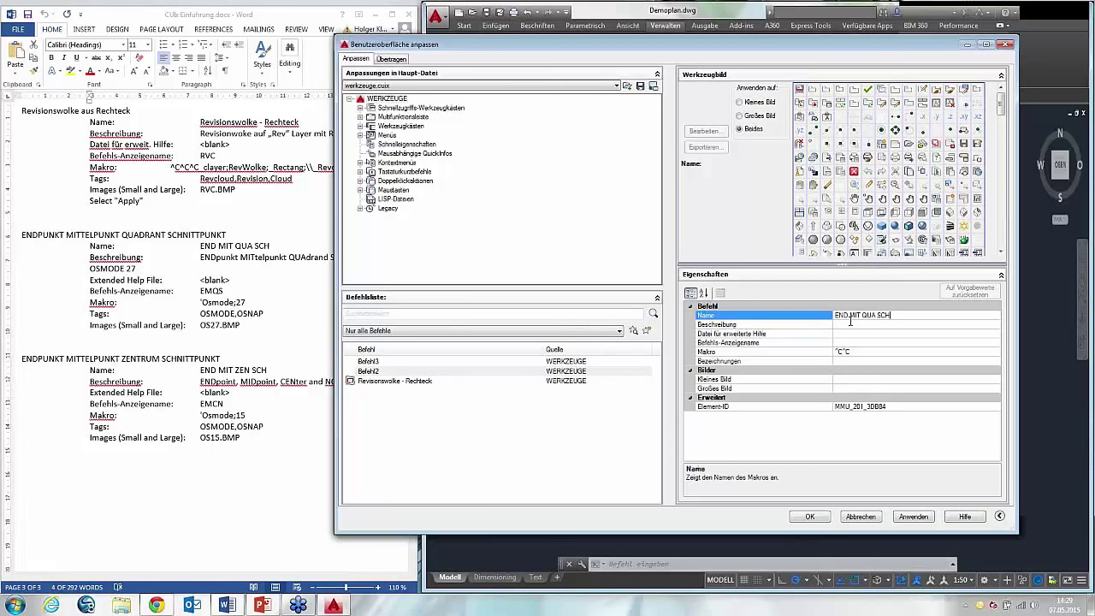
{"action": "left_click", "coordinate": [847, 325]}
- Paste the 'ENDpunkt MITtelpunkt QUAdrand SCHnittpunkt = OSMODE 27' description into Beschreibung
{"action": "left_click", "coordinate": [252, 302]}
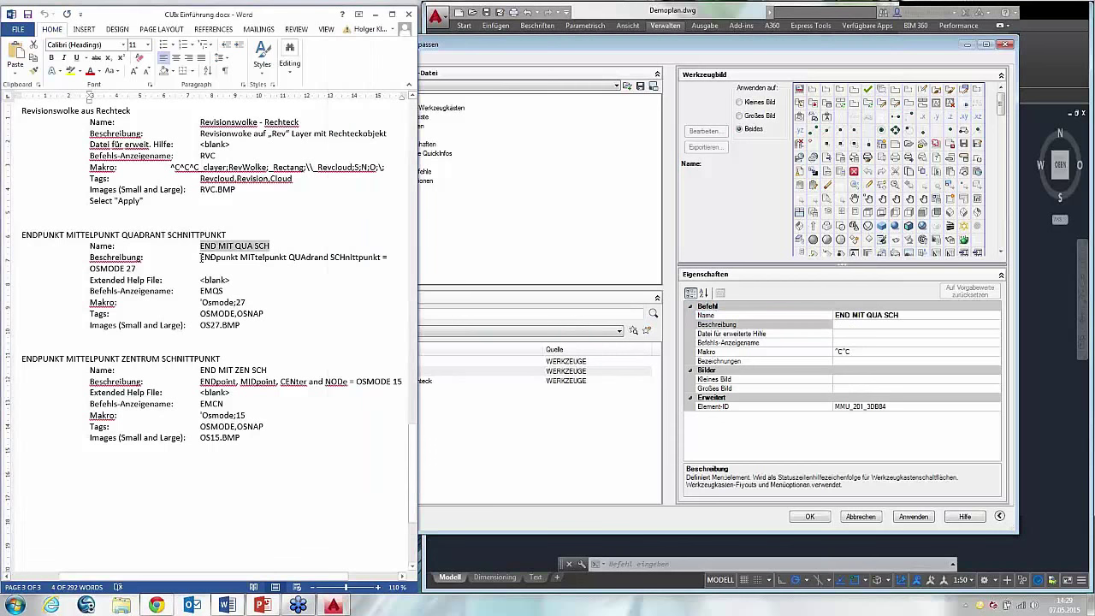
{"action": "left_click_drag", "start_coordinate": [201, 256], "coordinate": [141, 268]}
{"action": "key", "text": "ctrl+c"}
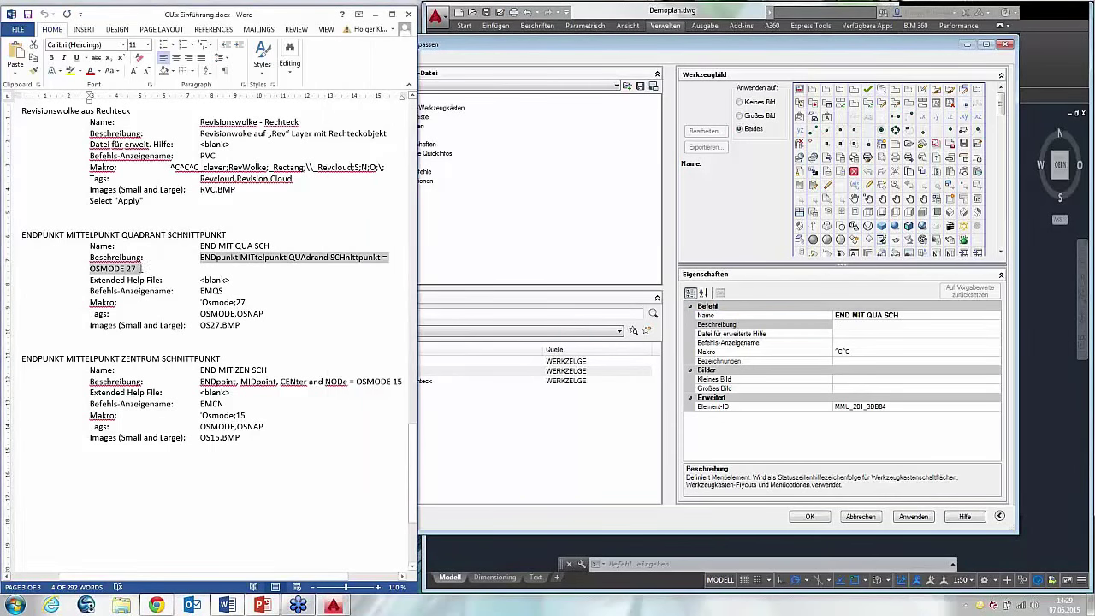
{"action": "left_click", "coordinate": [854, 327]}
{"action": "key", "text": "ctrl+v"}
{"action": "left_click", "coordinate": [859, 334]}
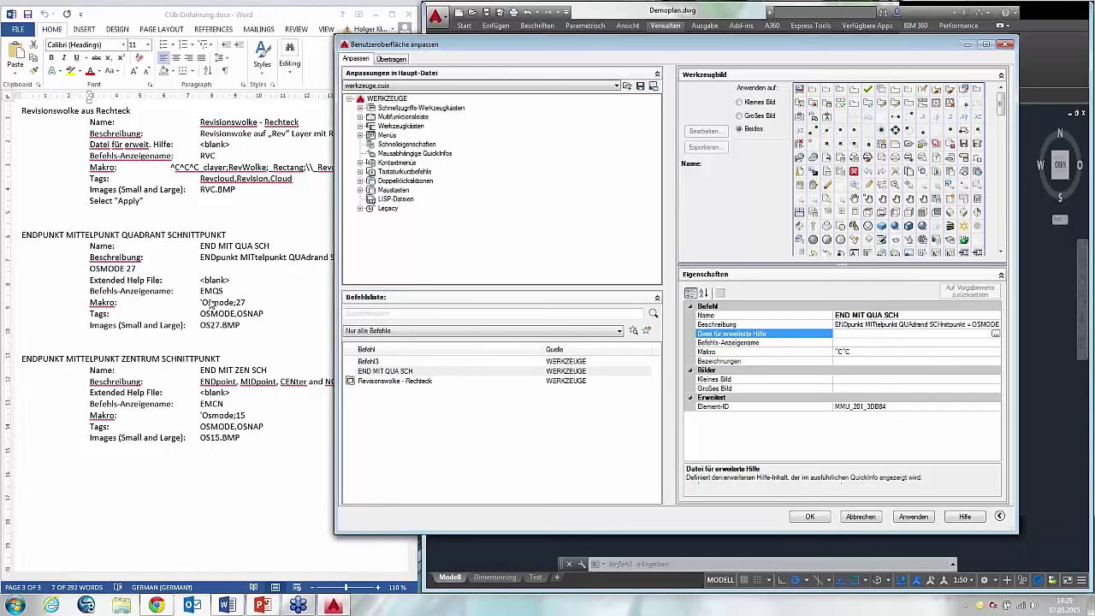
- Give END MIT QUA SCH the display name EMQS from the Word notes
{"action": "left_click", "coordinate": [205, 298]}
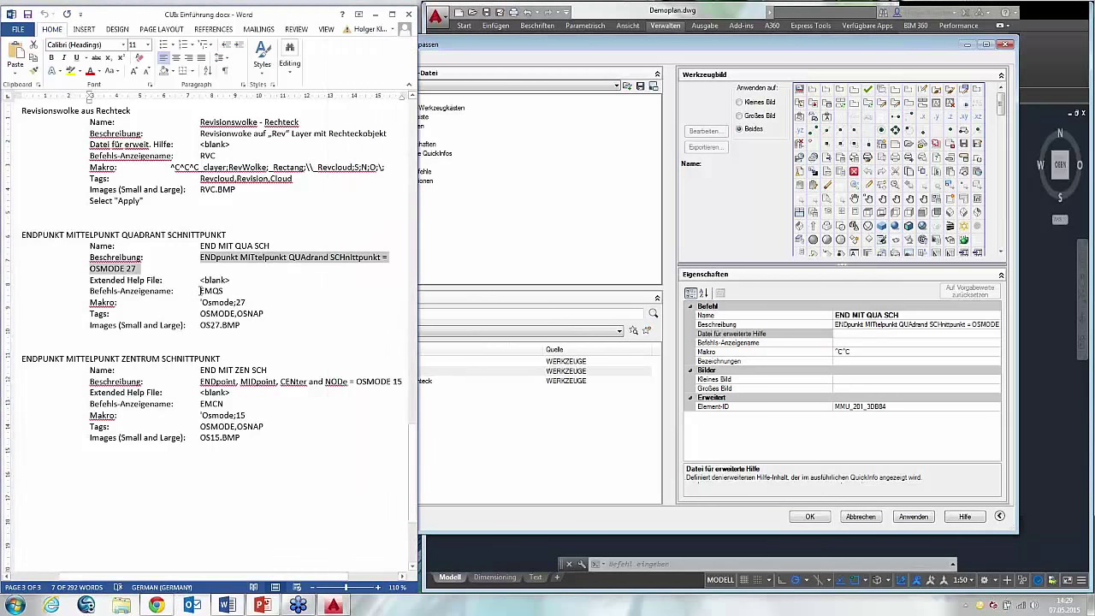
{"action": "left_click_drag", "start_coordinate": [200, 291], "coordinate": [225, 291]}
{"action": "key", "text": "ctrl+c"}
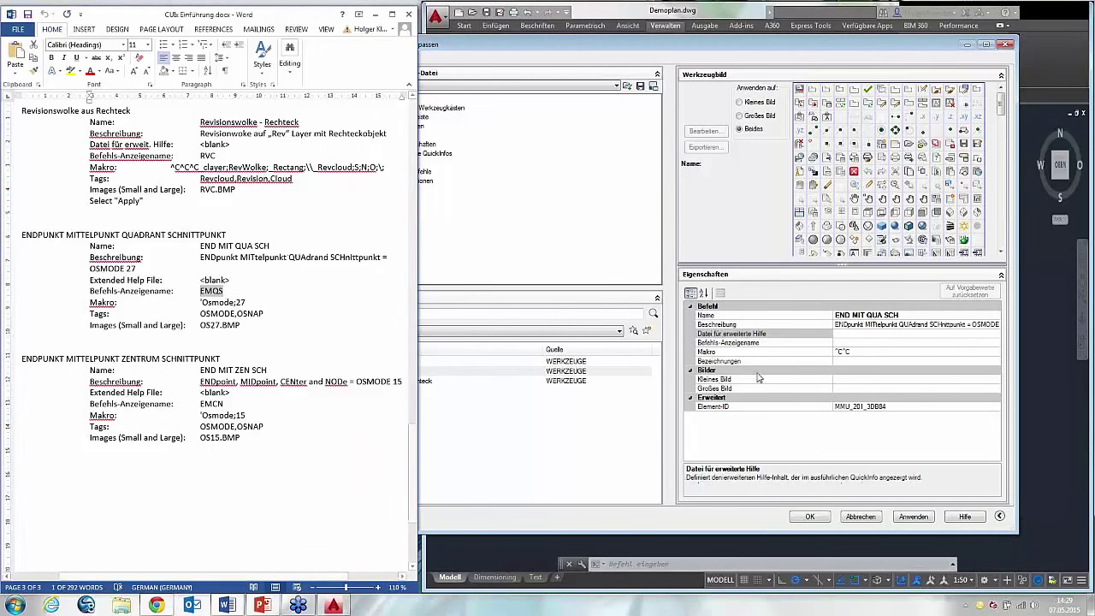
{"action": "left_click", "coordinate": [854, 341]}
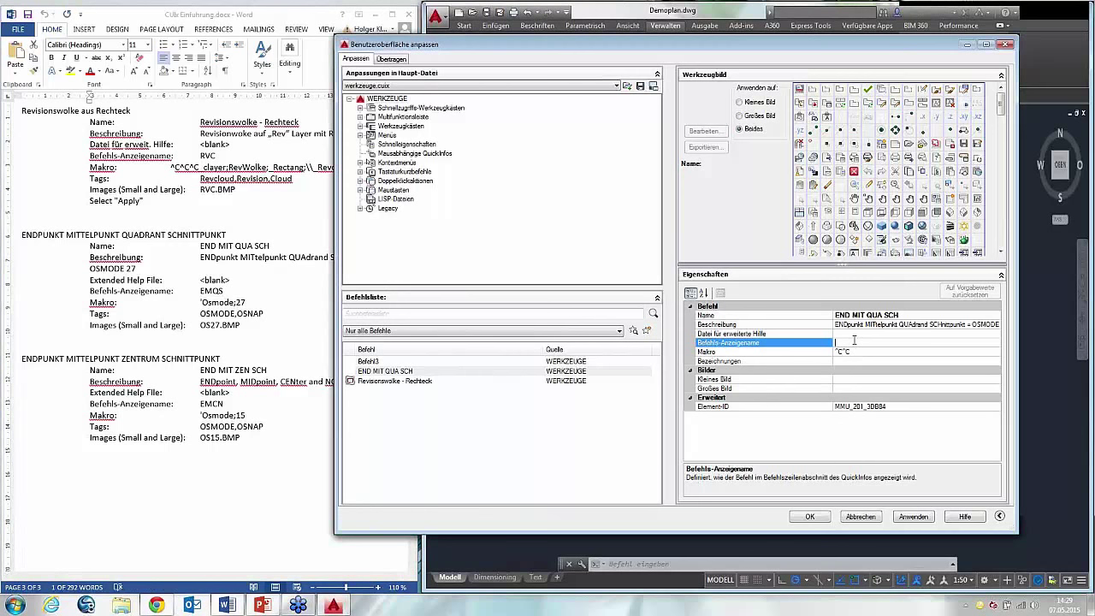
{"action": "key", "text": "ctrl+v"}
- Copy 'Osmode;27 from the notes and paste it into the Makro property
{"action": "left_click", "coordinate": [200, 300]}
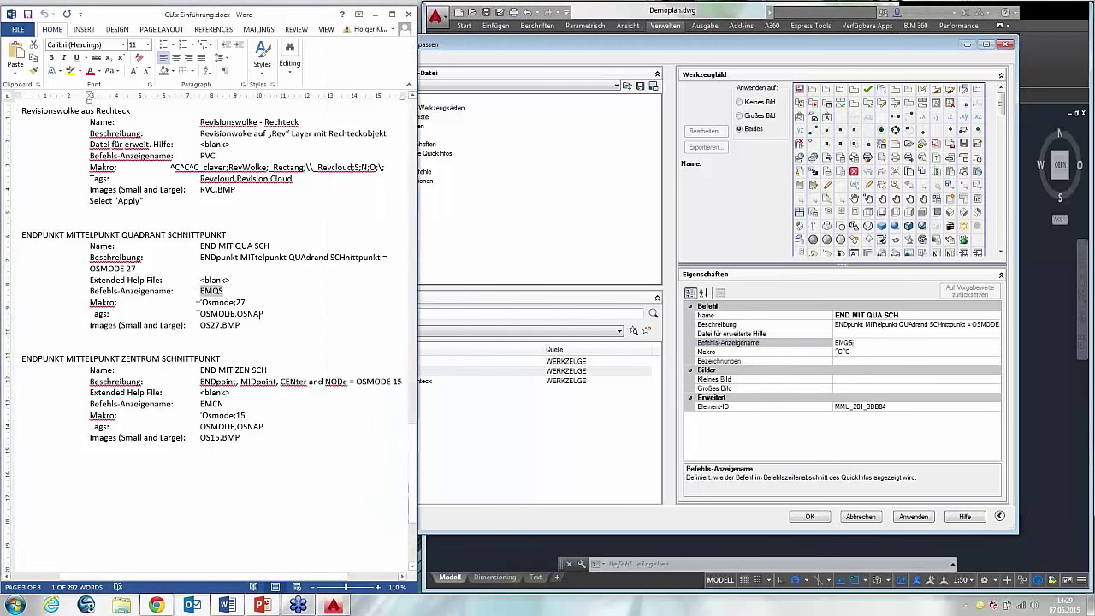
{"action": "left_click_drag", "start_coordinate": [199, 301], "coordinate": [248, 303]}
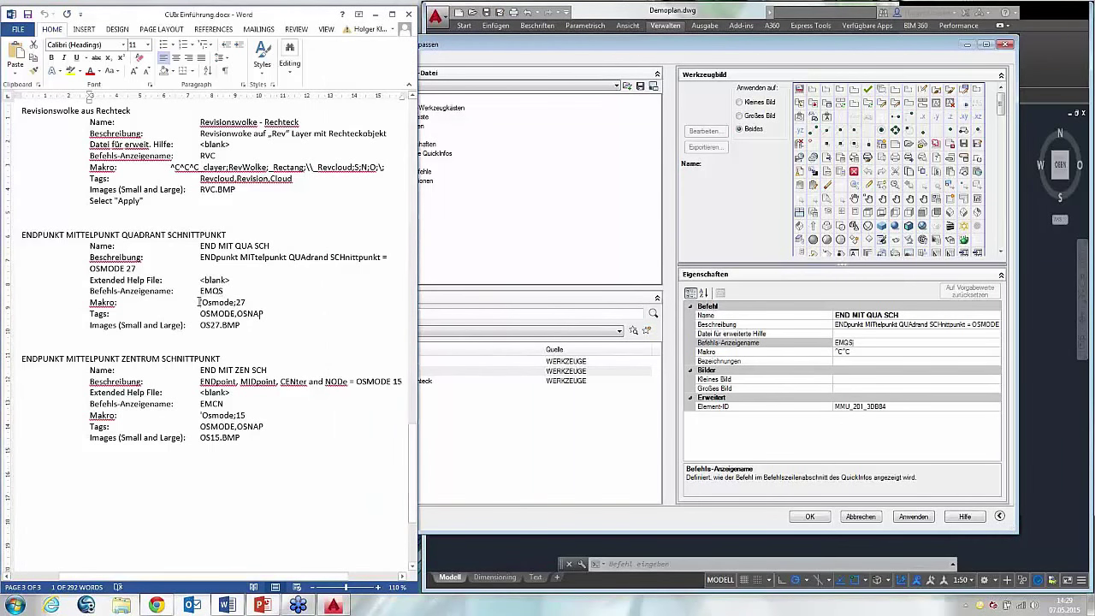
{"action": "key", "text": "ctrl+c"}
{"action": "left_click", "coordinate": [238, 306]}
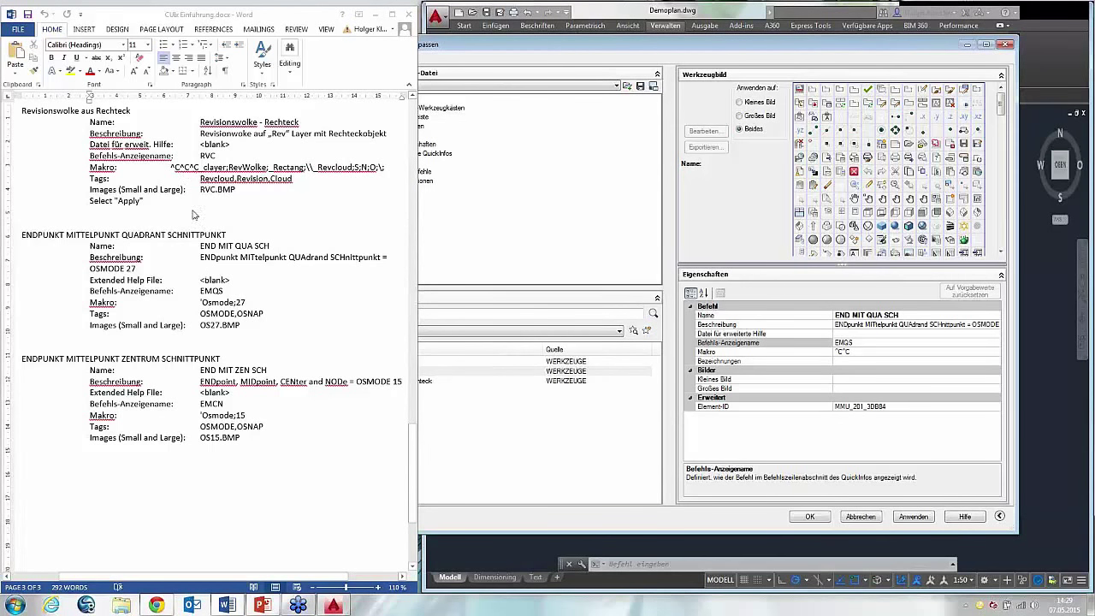
{"action": "left_click", "coordinate": [200, 312]}
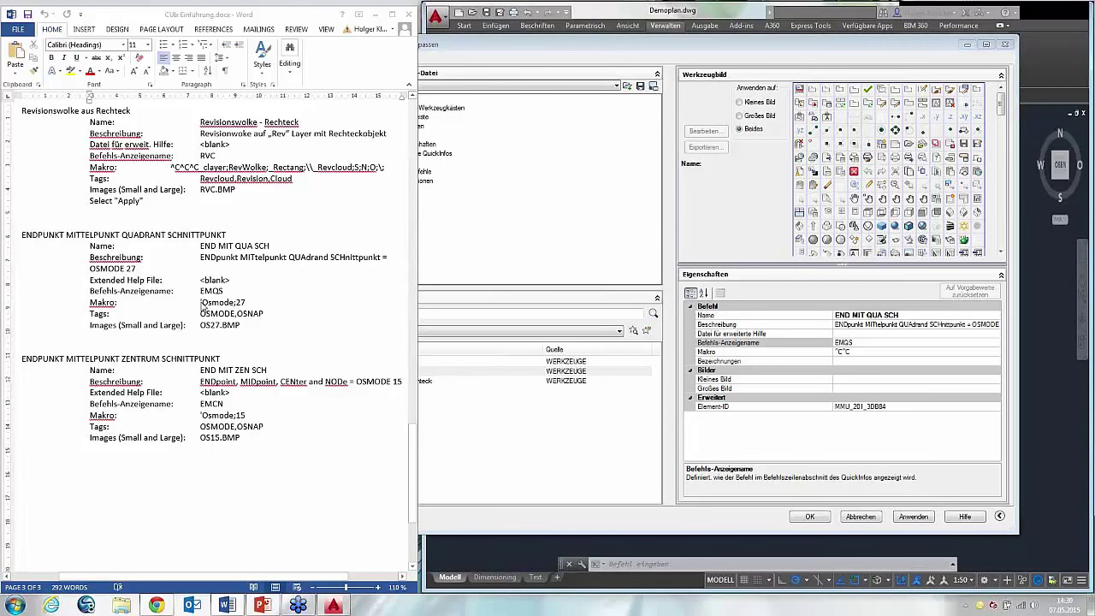
{"action": "left_click", "coordinate": [202, 303]}
{"action": "left_click", "coordinate": [202, 302]}
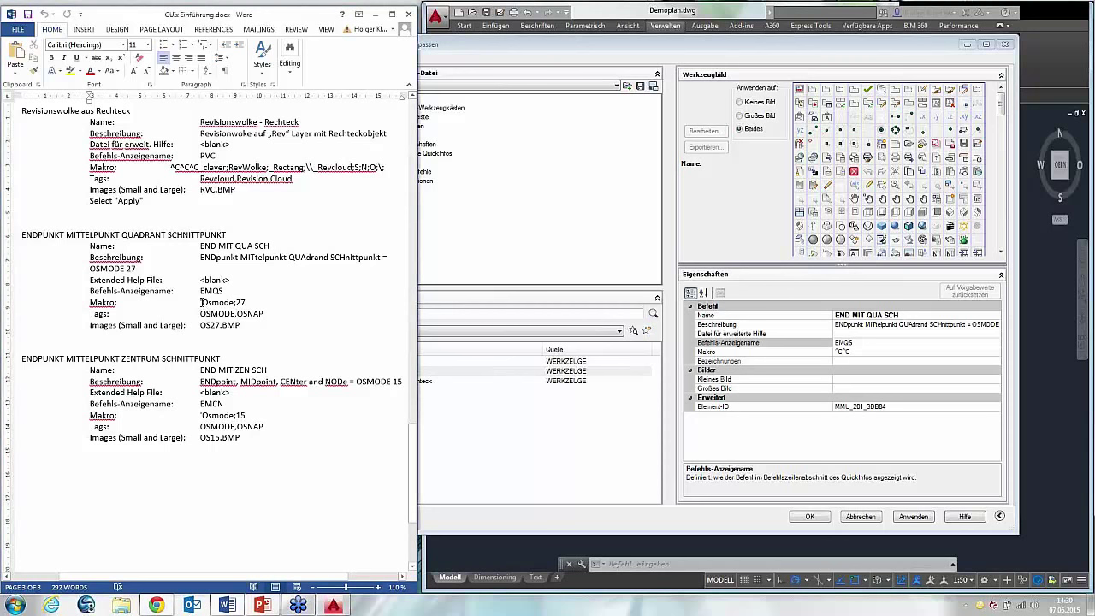
{"action": "left_click_drag", "start_coordinate": [202, 302], "coordinate": [248, 303]}
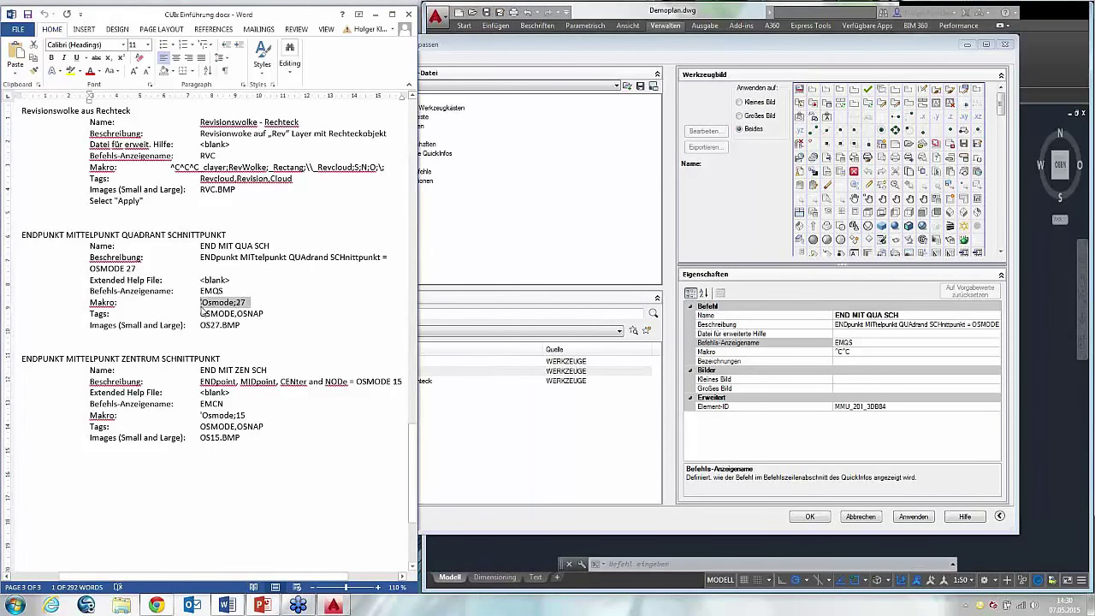
{"action": "left_click", "coordinate": [860, 351]}
{"action": "key", "text": "ctrl+v"}
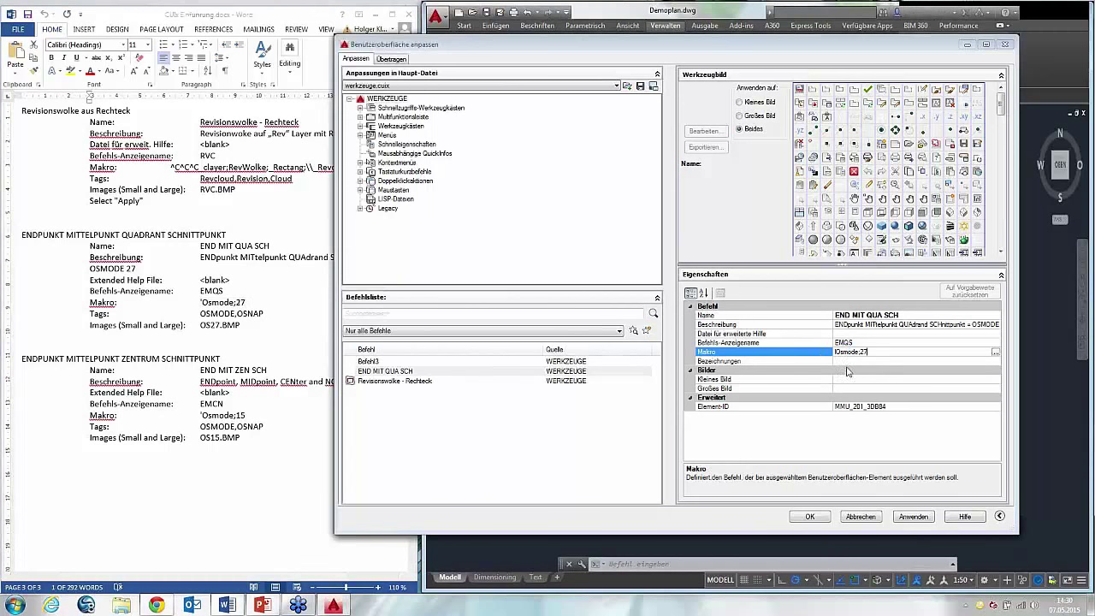
- Copy the OSMODE,OSNAP tags text from the notes and select the tags property
{"action": "left_click", "coordinate": [218, 325]}
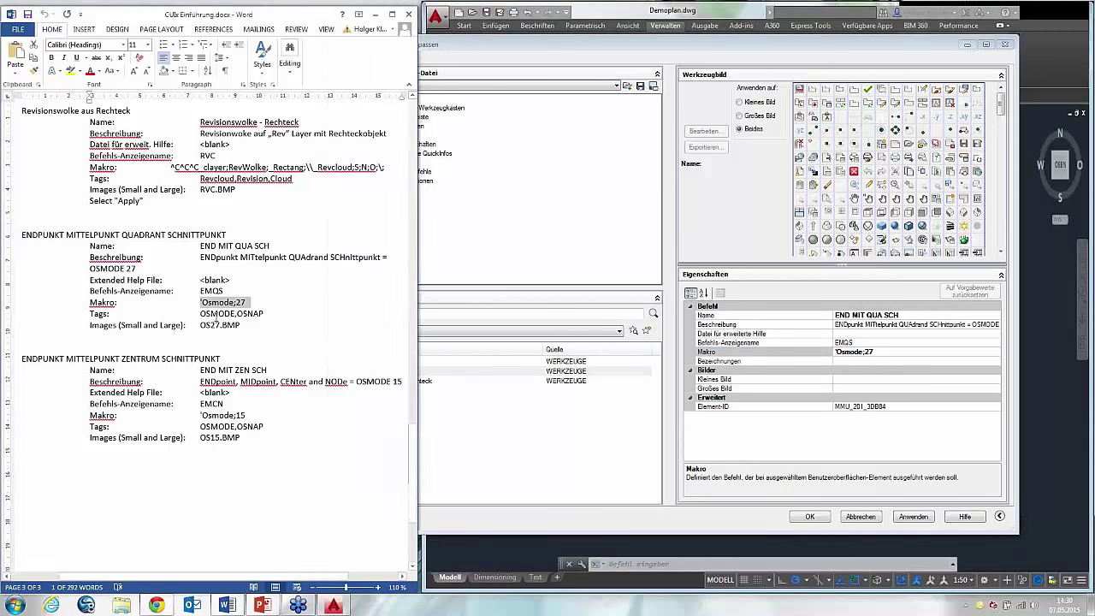
{"action": "left_click_drag", "start_coordinate": [202, 314], "coordinate": [255, 310]}
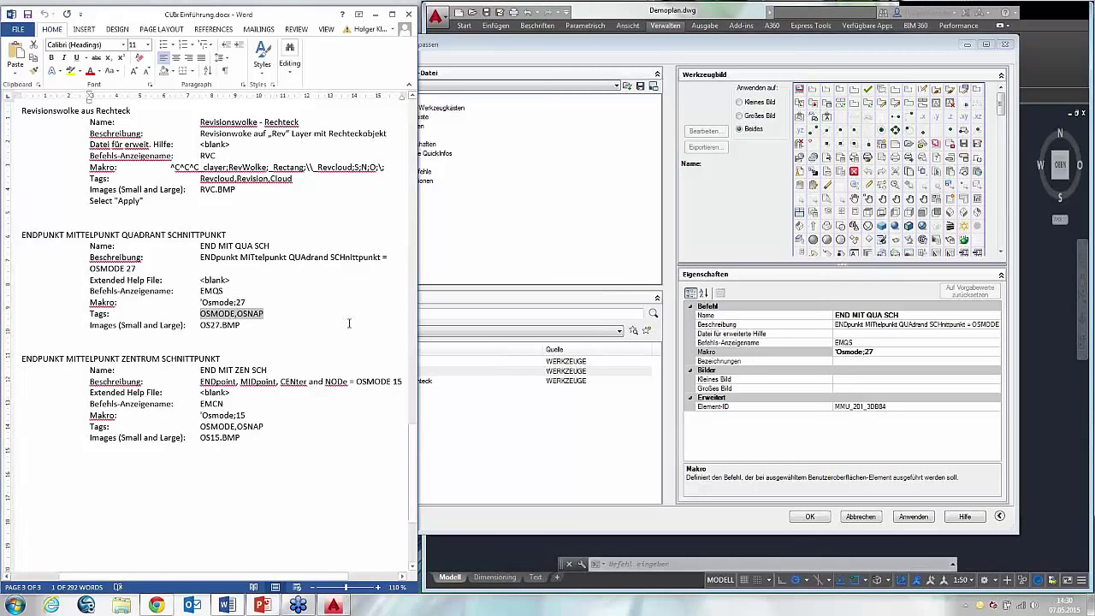
{"action": "left_click", "coordinate": [859, 361]}
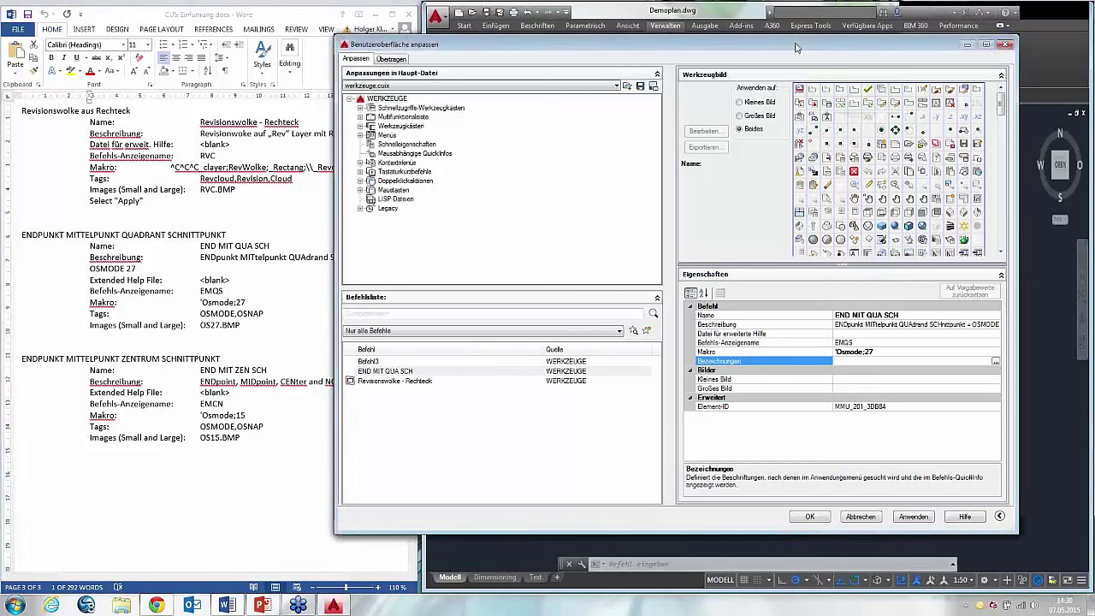
- Paste OSMODE,OSNAP into the Bezeichnungen editor and confirm
{"action": "left_click_drag", "start_coordinate": [795, 47], "coordinate": [693, 49]}
{"action": "left_click", "coordinate": [893, 364]}
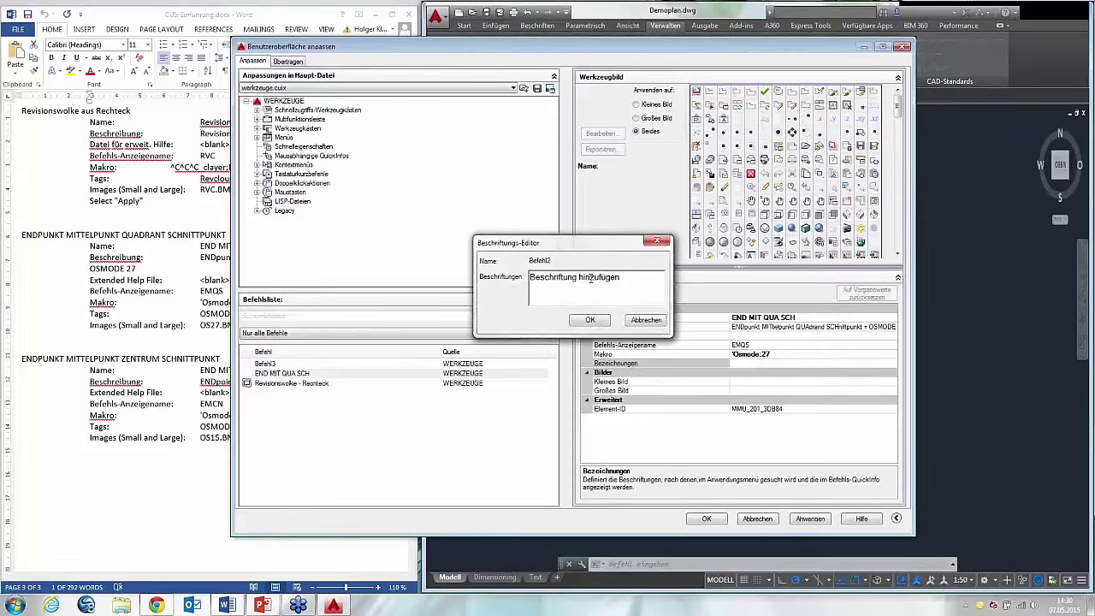
{"action": "key", "text": "ctrl+v"}
{"action": "left_click", "coordinate": [592, 319]}
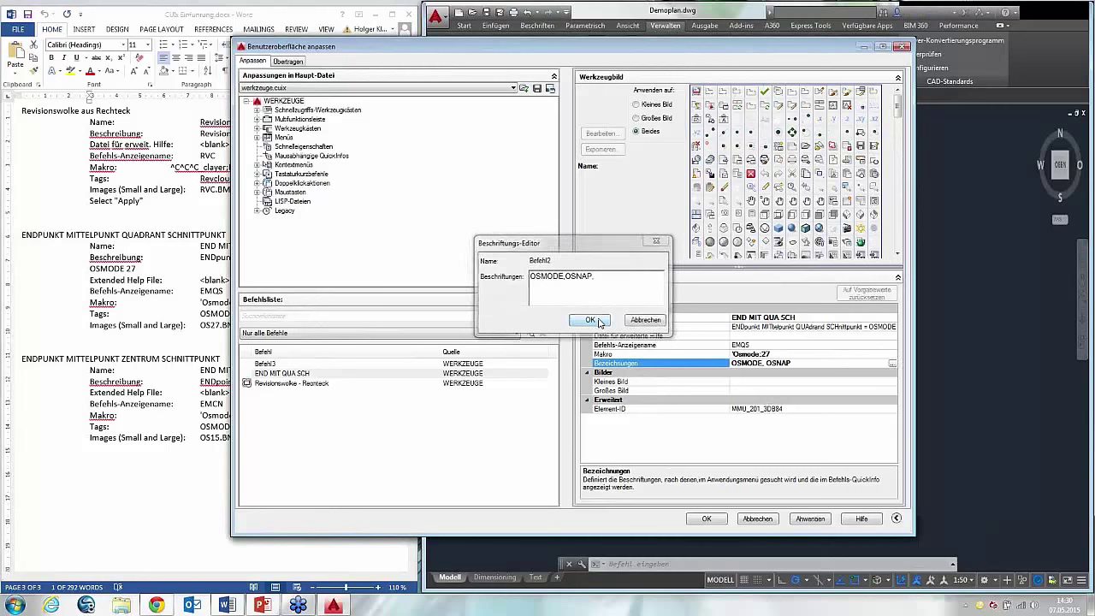
- Set the small image to OS27.BMP from C:\CUI Anpassung\icons
{"action": "left_click_drag", "start_coordinate": [519, 47], "coordinate": [542, 29]}
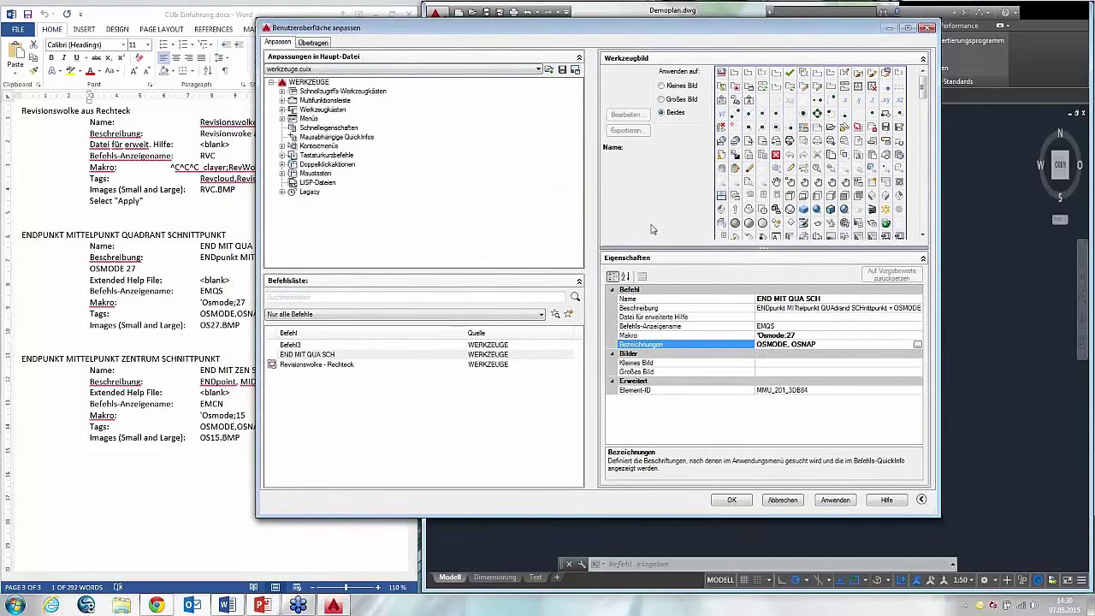
{"action": "left_click", "coordinate": [915, 363]}
{"action": "left_click", "coordinate": [918, 363]}
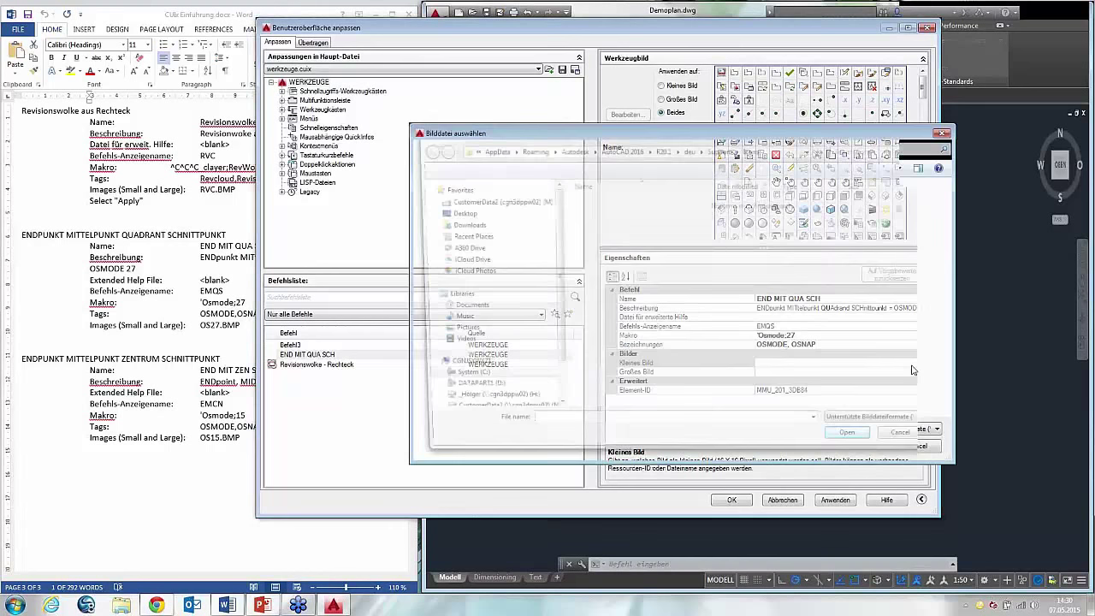
{"action": "left_click", "coordinate": [457, 380]}
{"action": "double_click", "coordinate": [597, 254]}
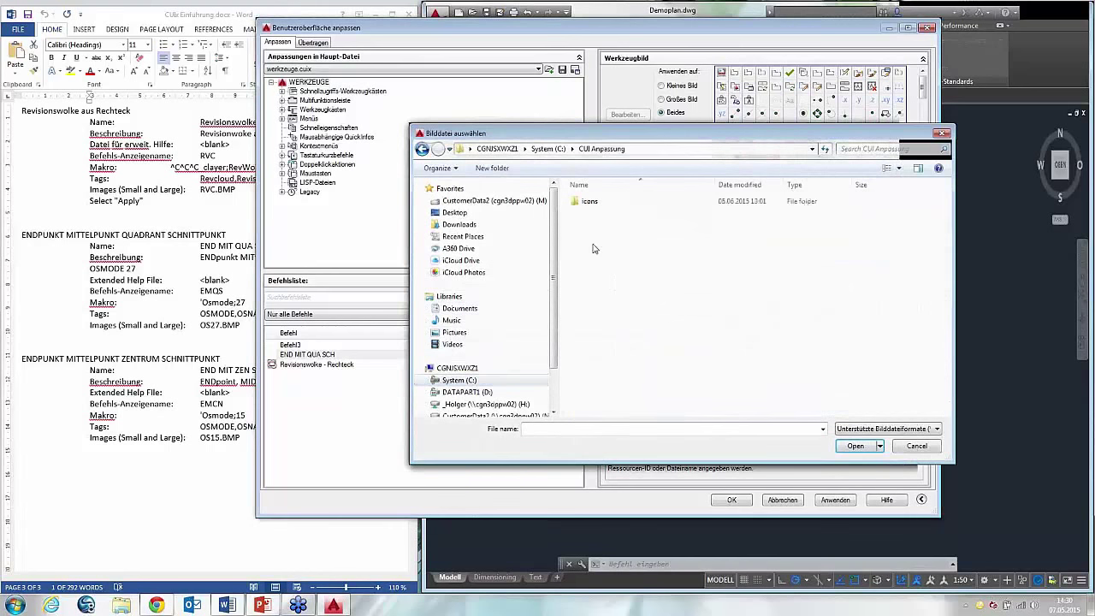
{"action": "double_click", "coordinate": [591, 206]}
{"action": "left_click", "coordinate": [660, 193]}
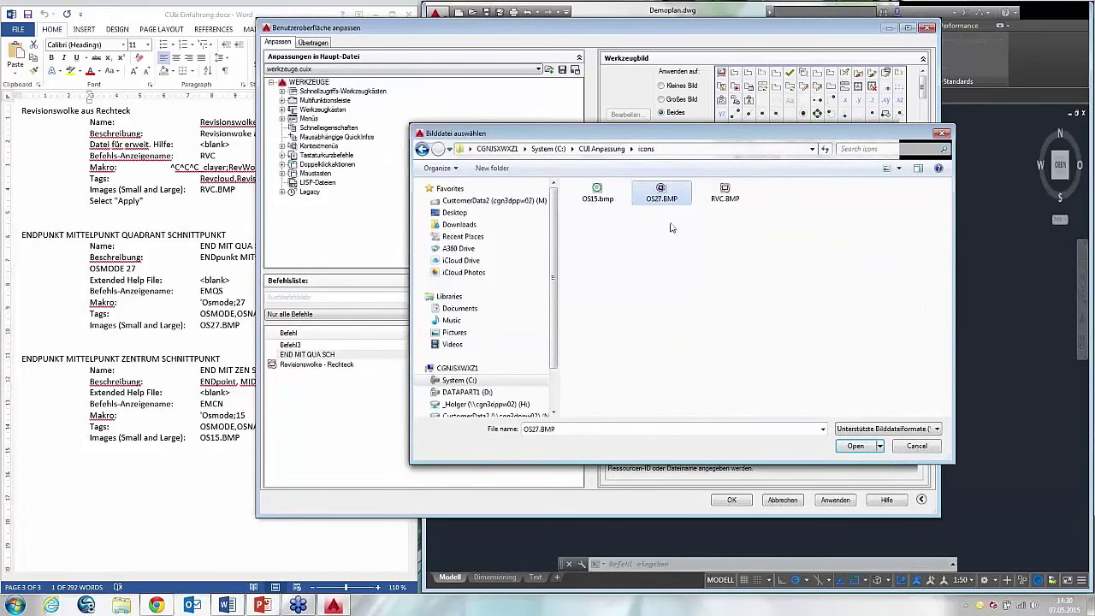
{"action": "left_click", "coordinate": [851, 450]}
- Set the large image to OS27.BMP as well
{"action": "left_click", "coordinate": [918, 373]}
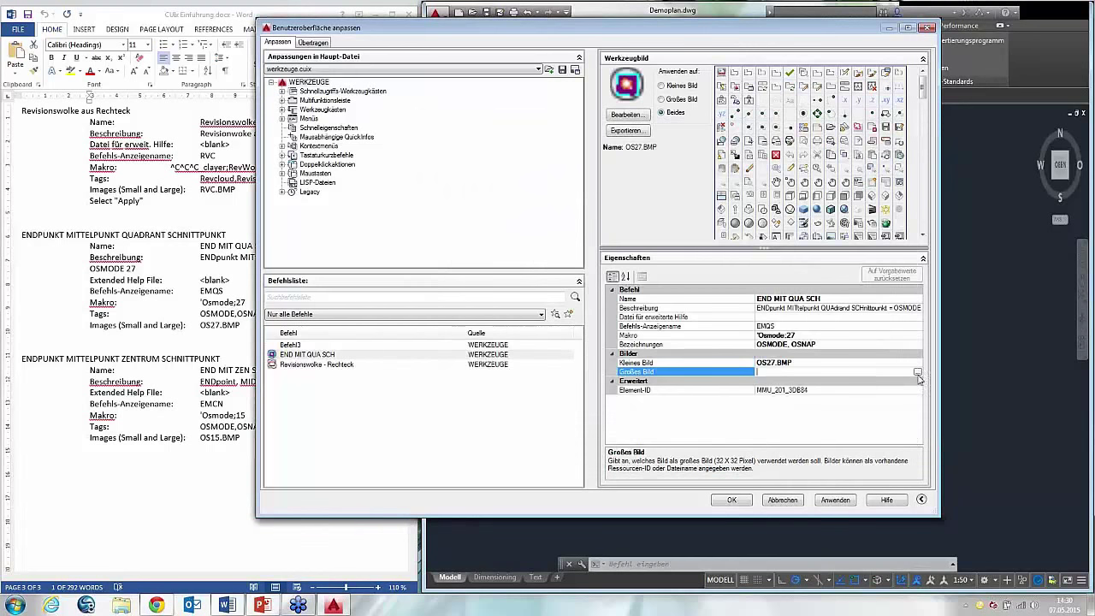
{"action": "left_click", "coordinate": [917, 374]}
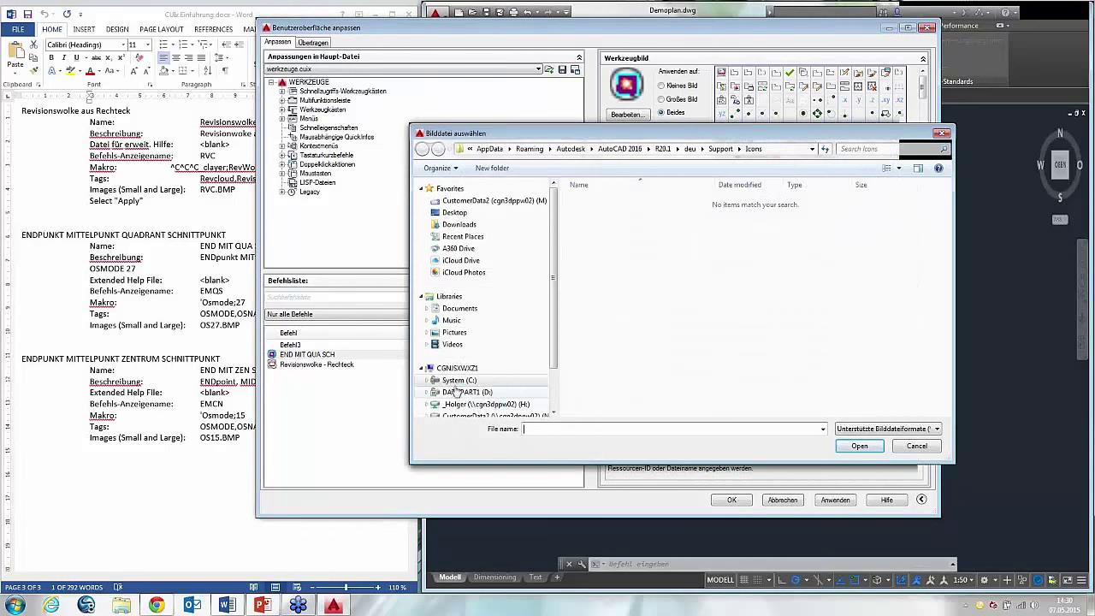
{"action": "left_click", "coordinate": [458, 381]}
{"action": "double_click", "coordinate": [610, 249]}
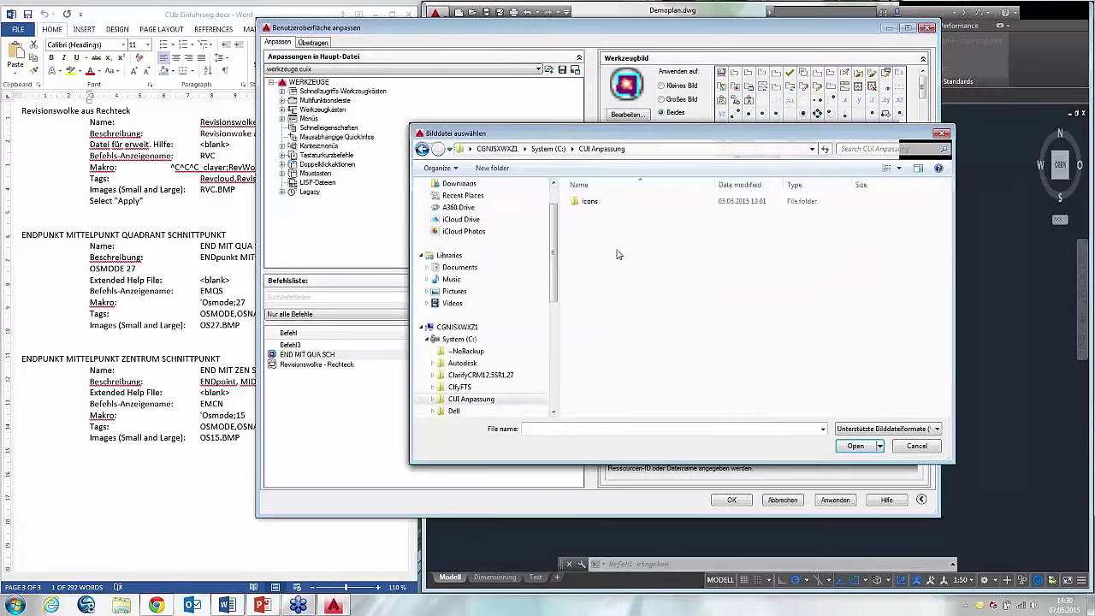
{"action": "double_click", "coordinate": [585, 207]}
{"action": "left_click", "coordinate": [661, 193]}
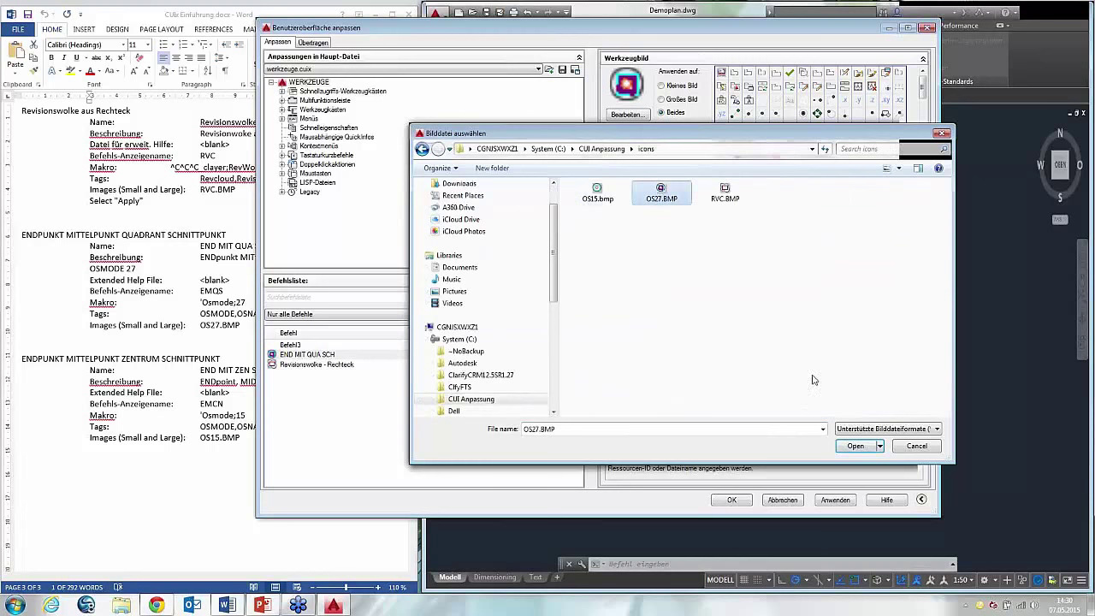
{"action": "left_click", "coordinate": [856, 446]}
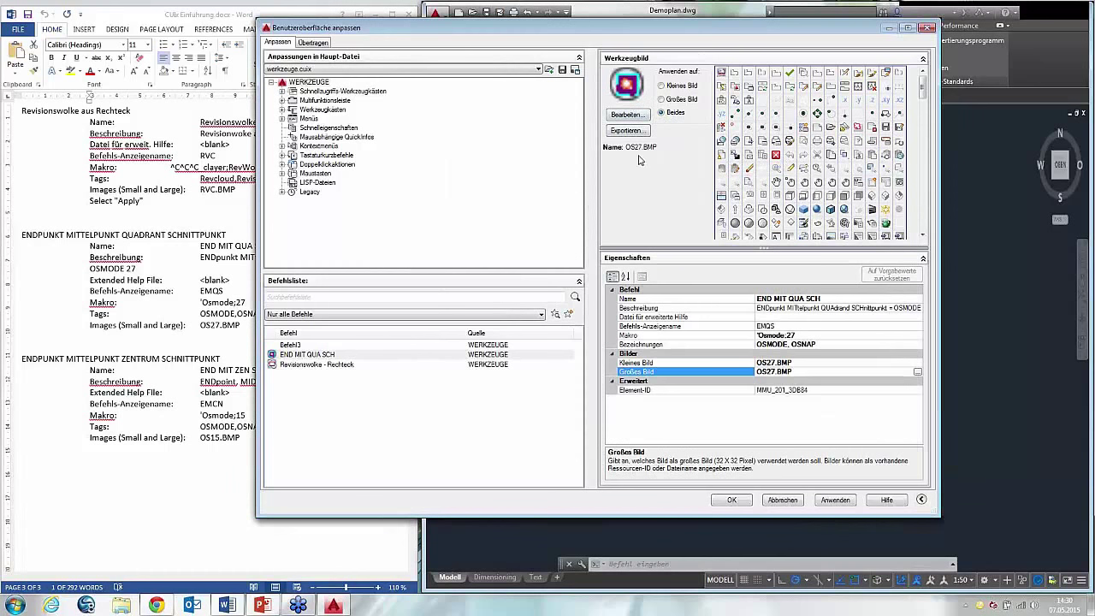
{"action": "left_click", "coordinate": [310, 347]}
- Rename Befehl3 to END MIT ZEN SCH and paste its OSMODE 15 description from the notes
{"action": "left_click_drag", "start_coordinate": [400, 32], "coordinate": [434, 23]}
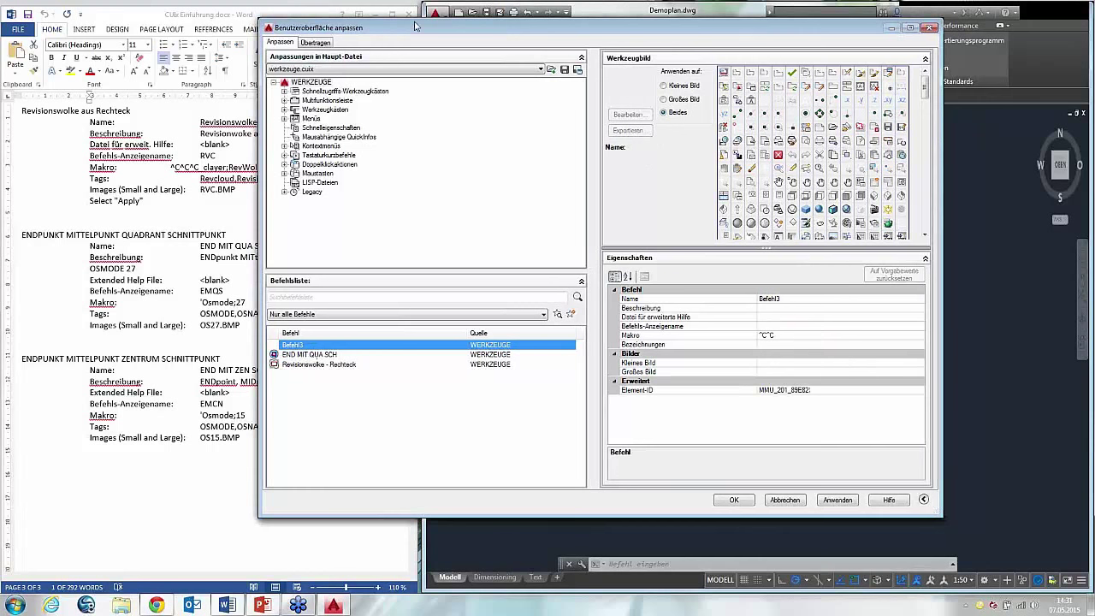
{"action": "left_click", "coordinate": [173, 467]}
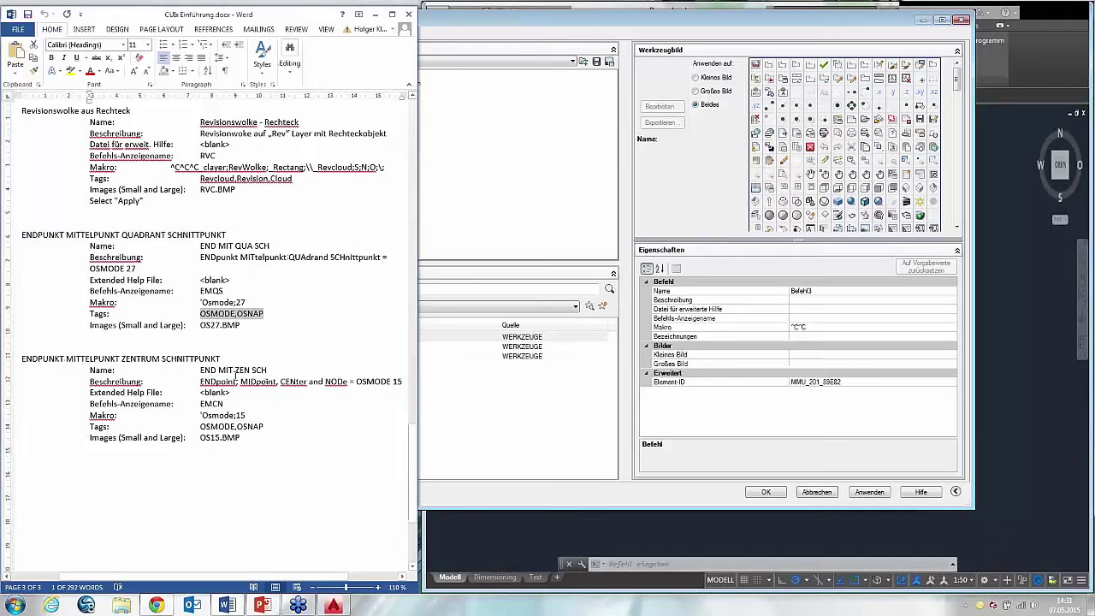
{"action": "left_click_drag", "start_coordinate": [210, 370], "coordinate": [272, 369]}
{"action": "key", "text": "ctrl+c"}
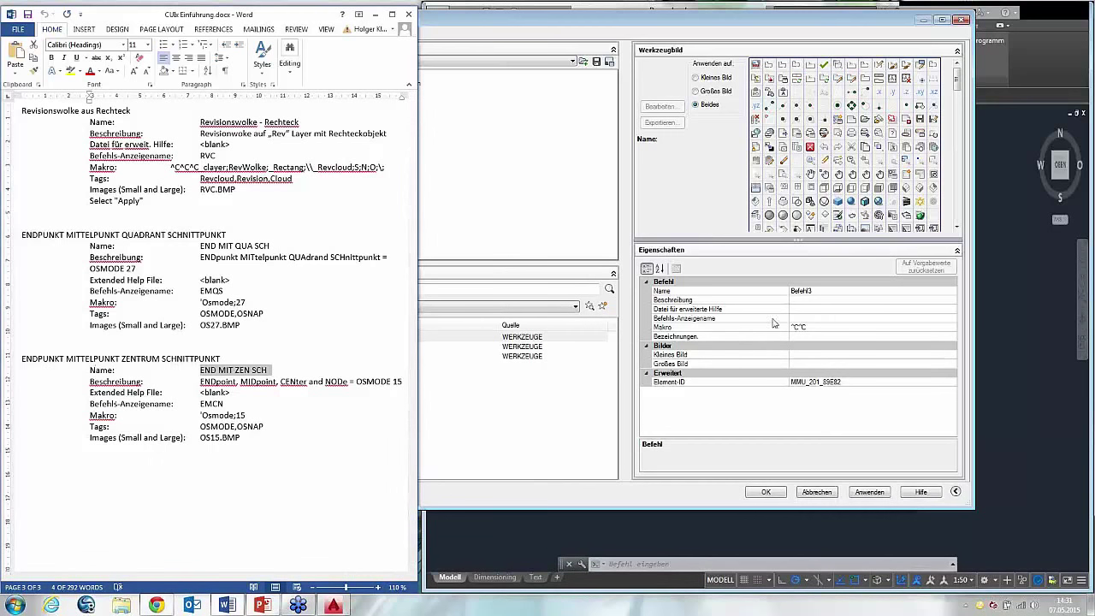
{"action": "left_click", "coordinate": [800, 291]}
{"action": "key", "text": "ctrl+v"}
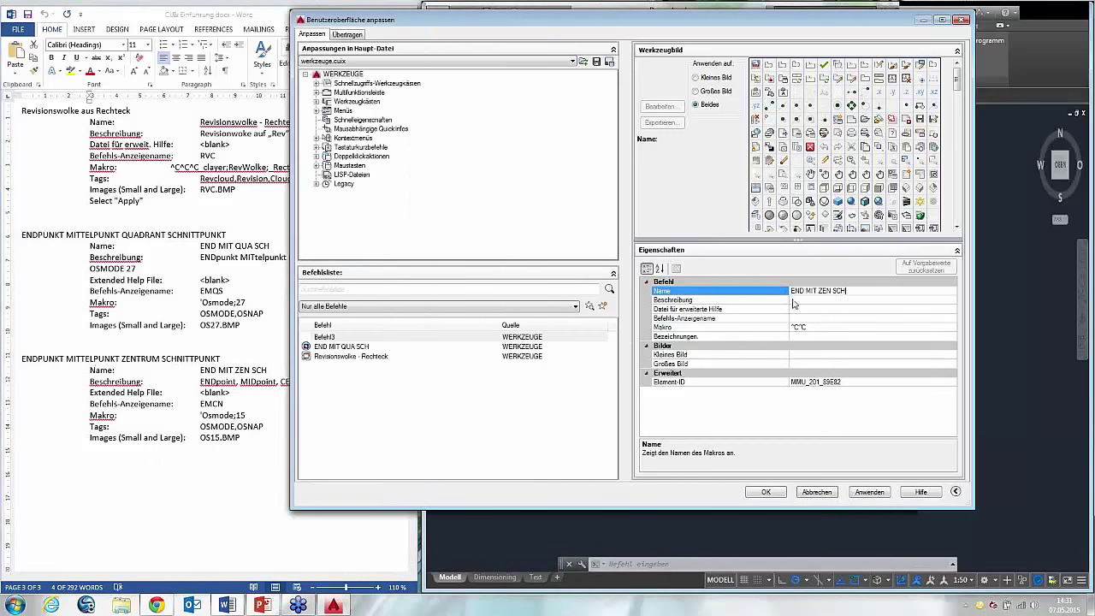
{"action": "left_click", "coordinate": [207, 380]}
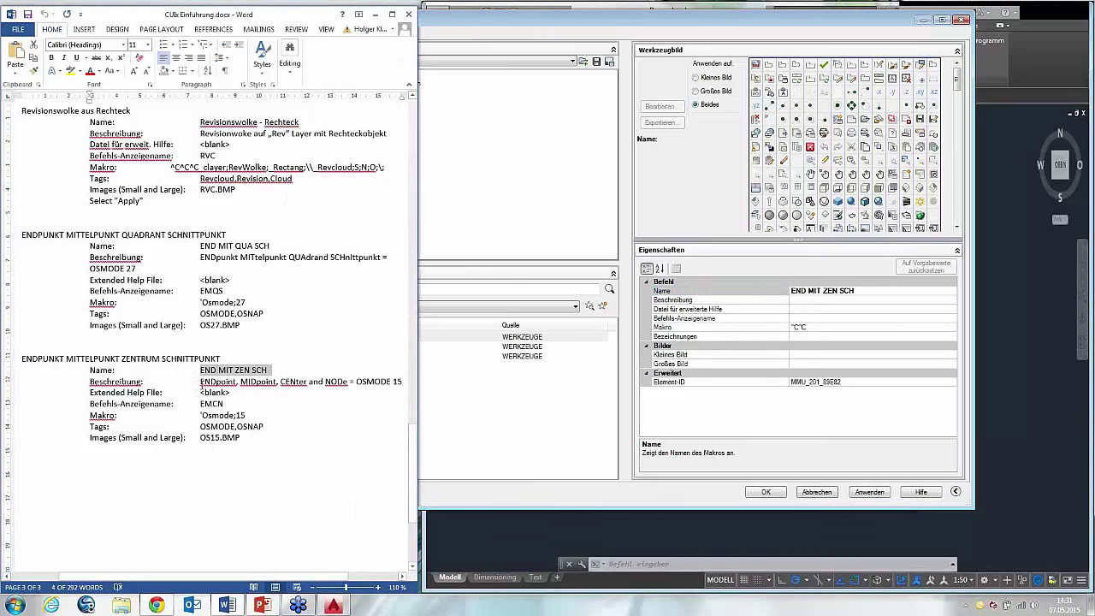
{"action": "left_click_drag", "start_coordinate": [201, 382], "coordinate": [405, 379]}
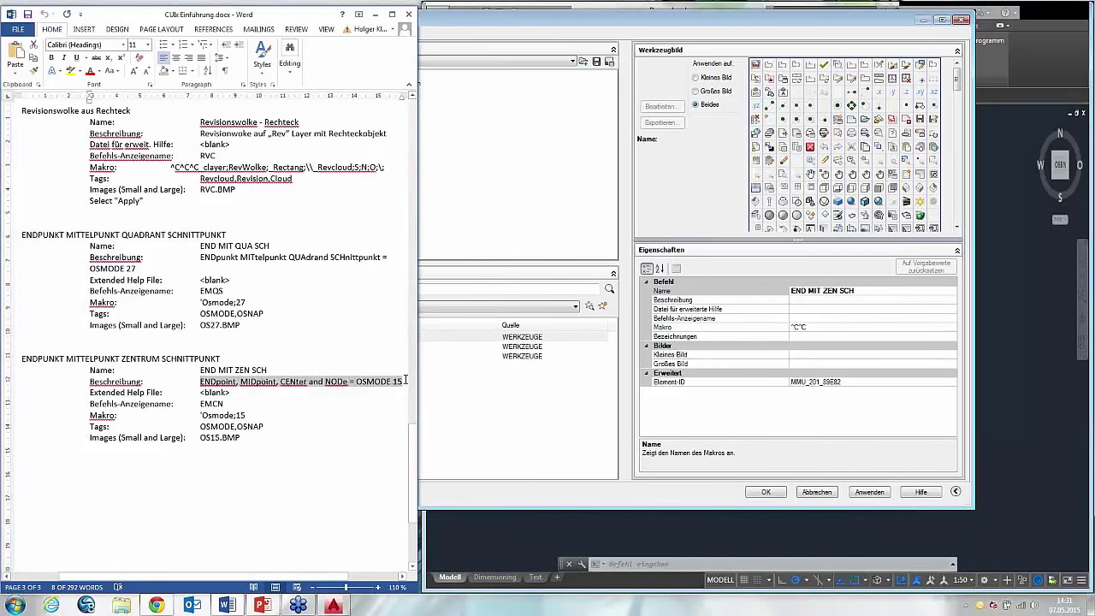
{"action": "left_click", "coordinate": [839, 298]}
{"action": "type", "text": "ENDpoint, MIDpoint, CENter and NODe = OSMODE 15"}
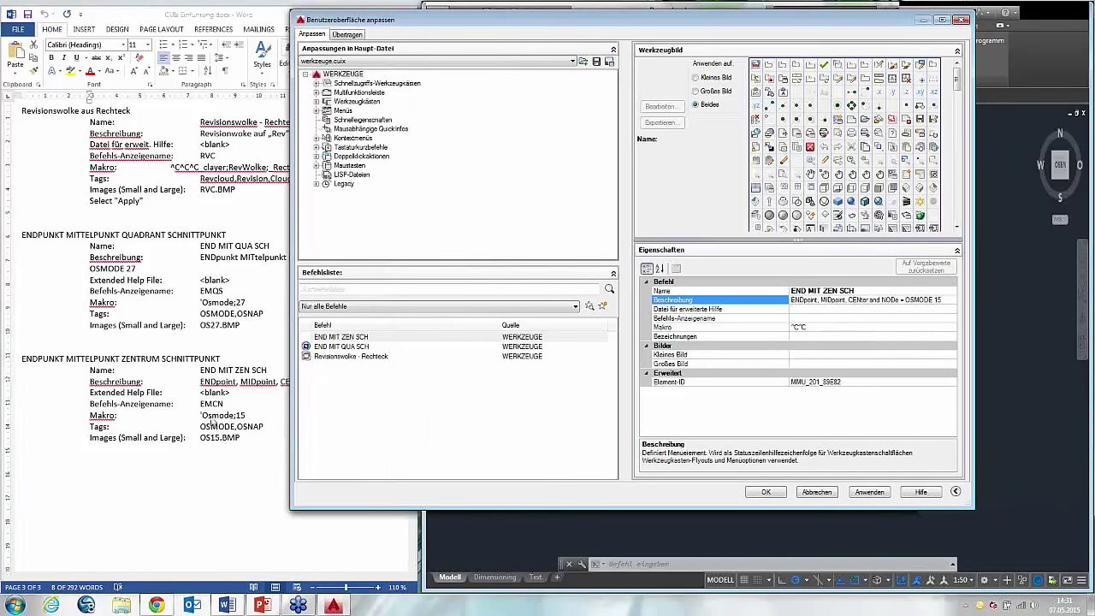
- Set the command's display name to EMCN
{"action": "left_click", "coordinate": [283, 402]}
{"action": "left_click", "coordinate": [283, 402]}
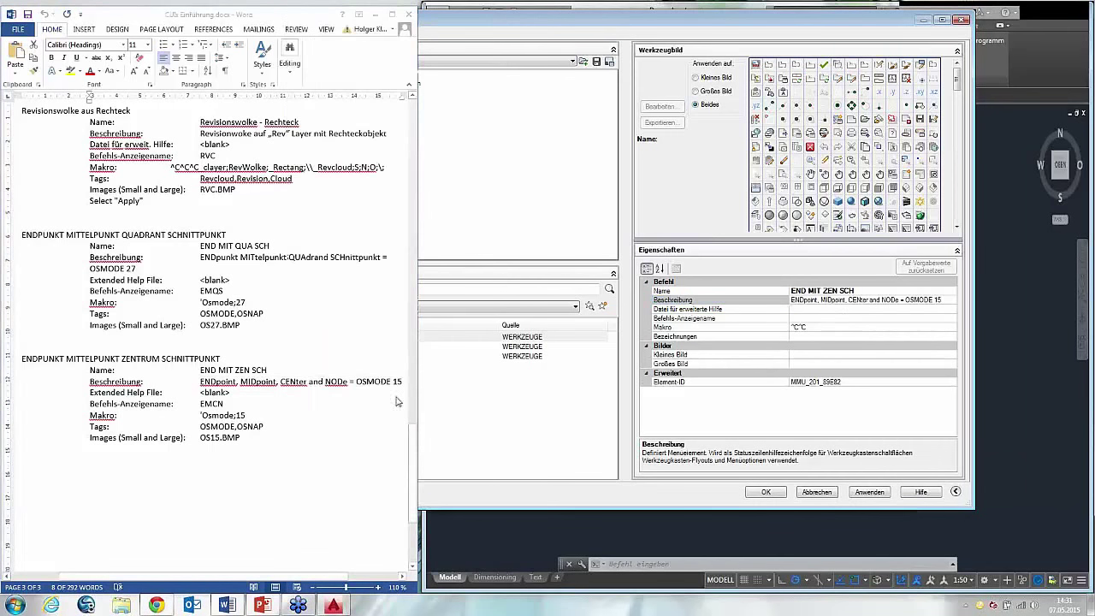
{"action": "left_click_drag", "start_coordinate": [200, 404], "coordinate": [226, 402]}
{"action": "key", "text": "ctrl+c"}
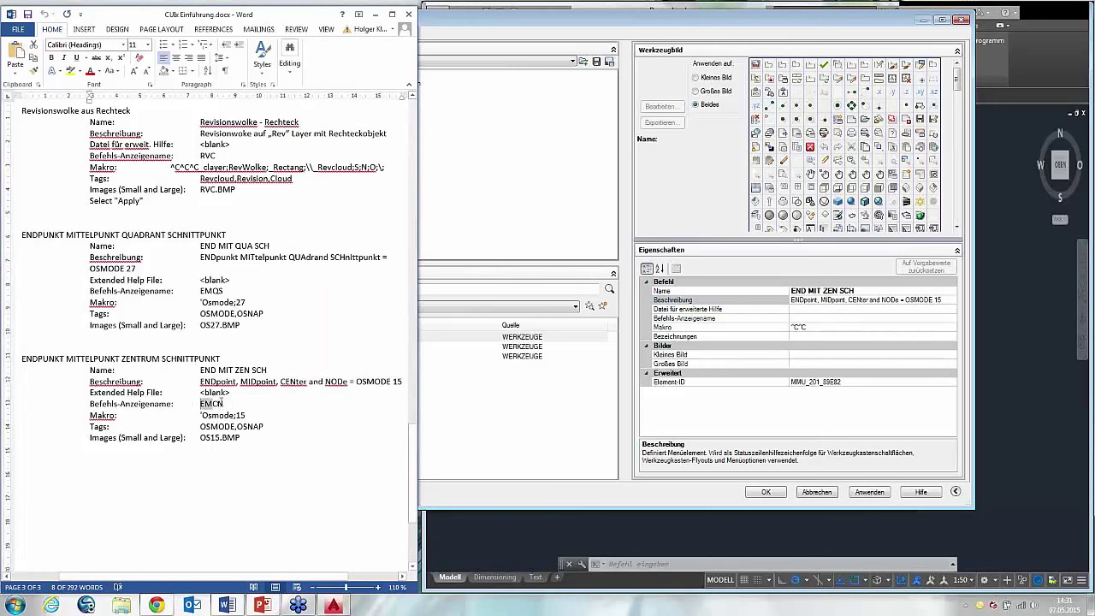
{"action": "left_click", "coordinate": [801, 318]}
{"action": "key", "text": "ctrl+v"}
- Paste 'Osmode;15 into the Makro field, then copy the OSMODE,OSNAP tags
{"action": "left_click", "coordinate": [259, 419]}
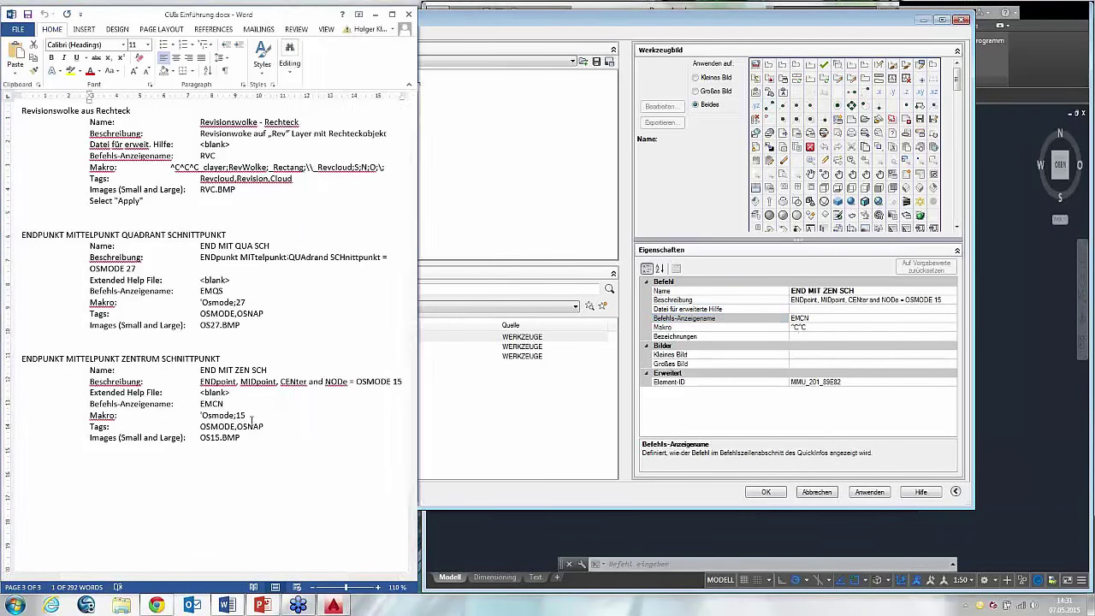
{"action": "left_click_drag", "start_coordinate": [200, 416], "coordinate": [254, 416]}
{"action": "key", "text": "ctrl+c"}
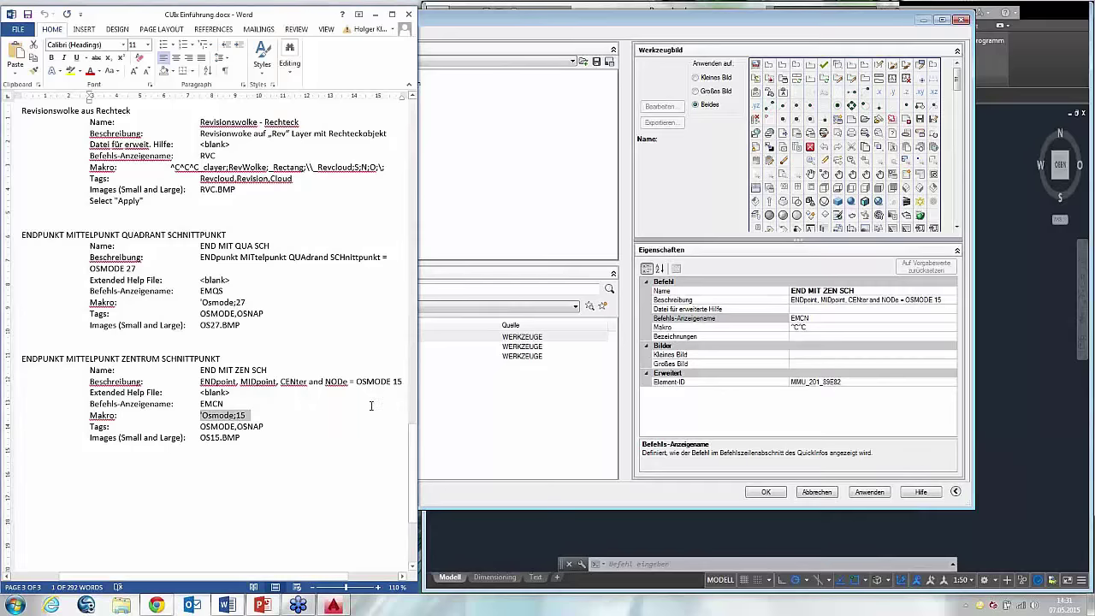
{"action": "left_click", "coordinate": [801, 330]}
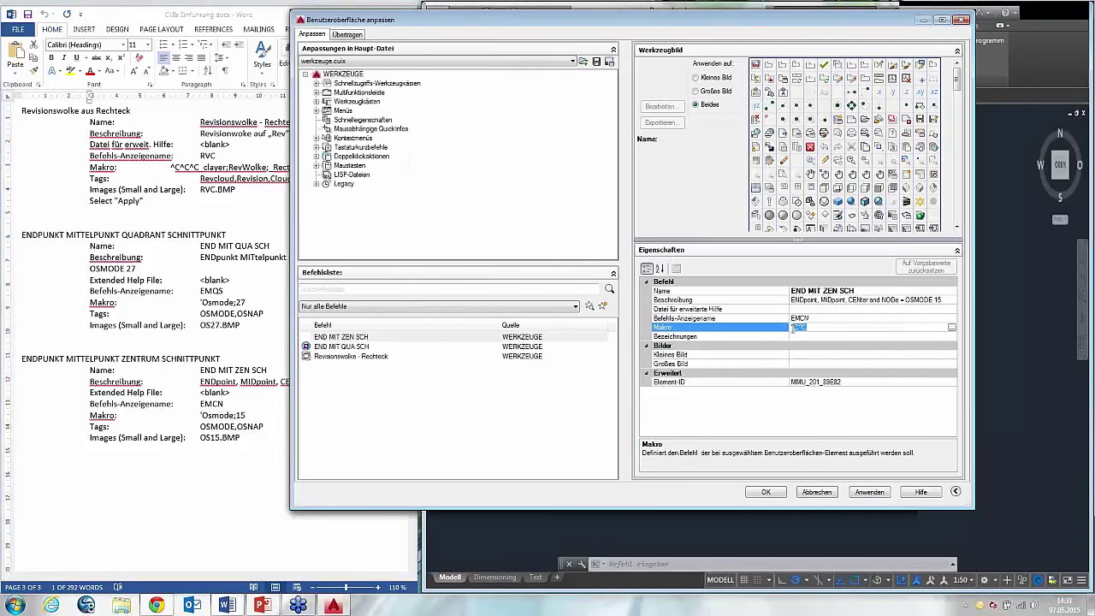
{"action": "key", "text": "ctrl+v"}
{"action": "left_click", "coordinate": [803, 335]}
{"action": "left_click", "coordinate": [224, 437]}
{"action": "left_click_drag", "start_coordinate": [201, 426], "coordinate": [265, 426]}
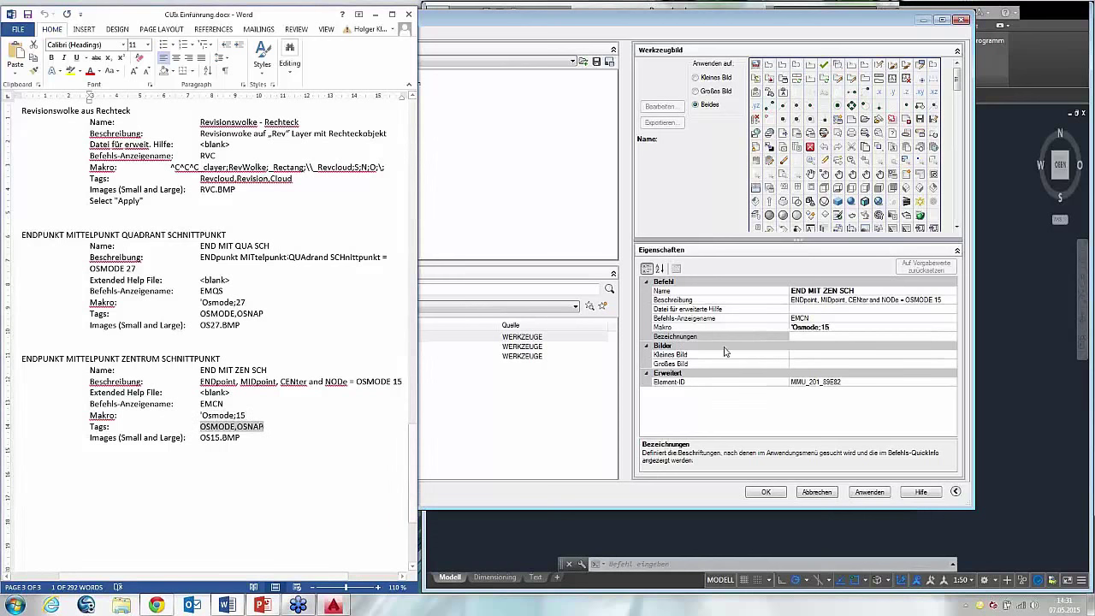
{"action": "left_click", "coordinate": [663, 344]}
- Enter the tags OSMODE, OSNAP in the Bezeichnungen editor
{"action": "left_click_drag", "start_coordinate": [737, 29], "coordinate": [598, 35]}
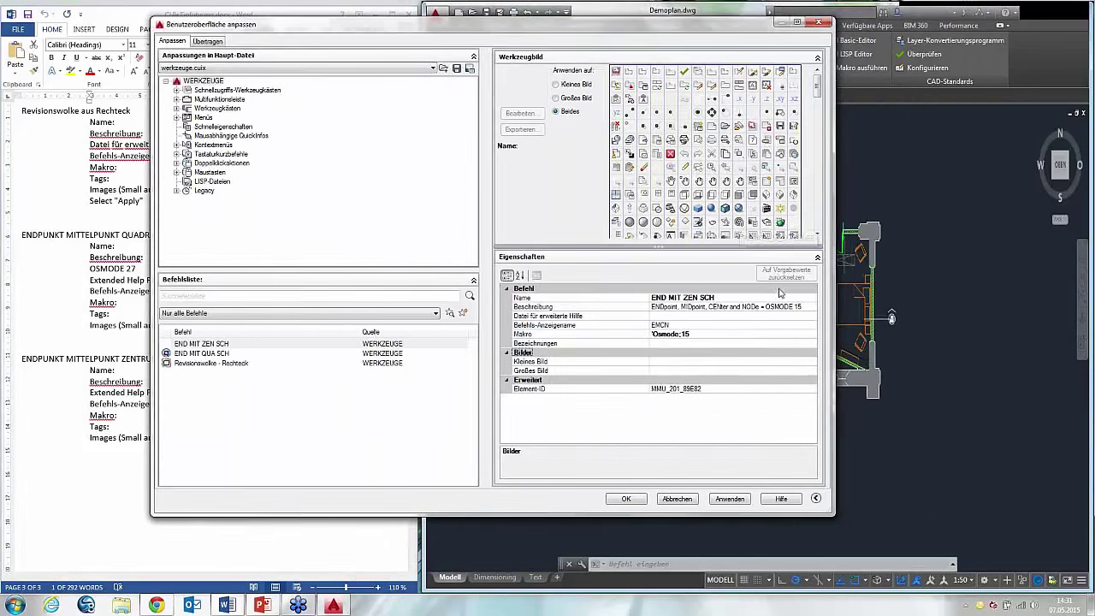
{"action": "left_click", "coordinate": [807, 343]}
{"action": "left_click", "coordinate": [809, 343]}
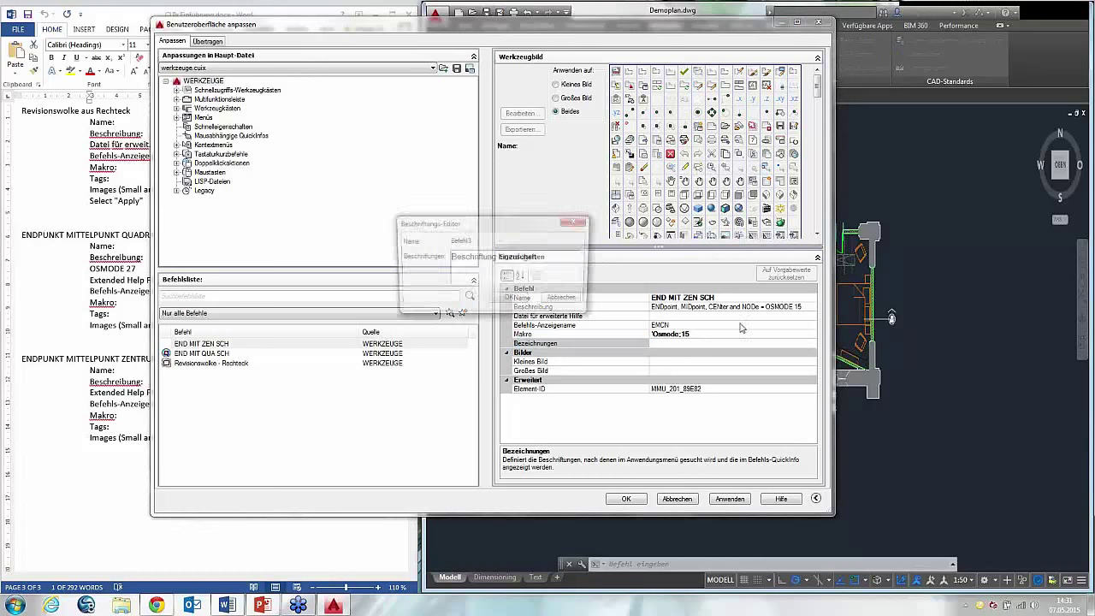
{"action": "left_click", "coordinate": [516, 257]}
{"action": "type", "text": "OSMODE, OSNAP"}
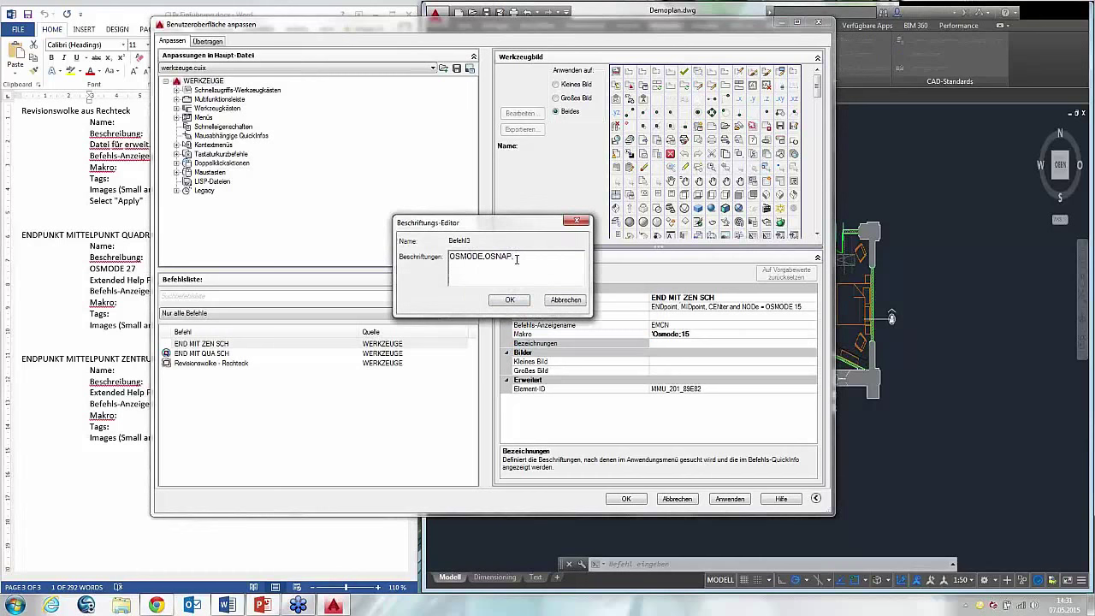
{"action": "left_click", "coordinate": [510, 299]}
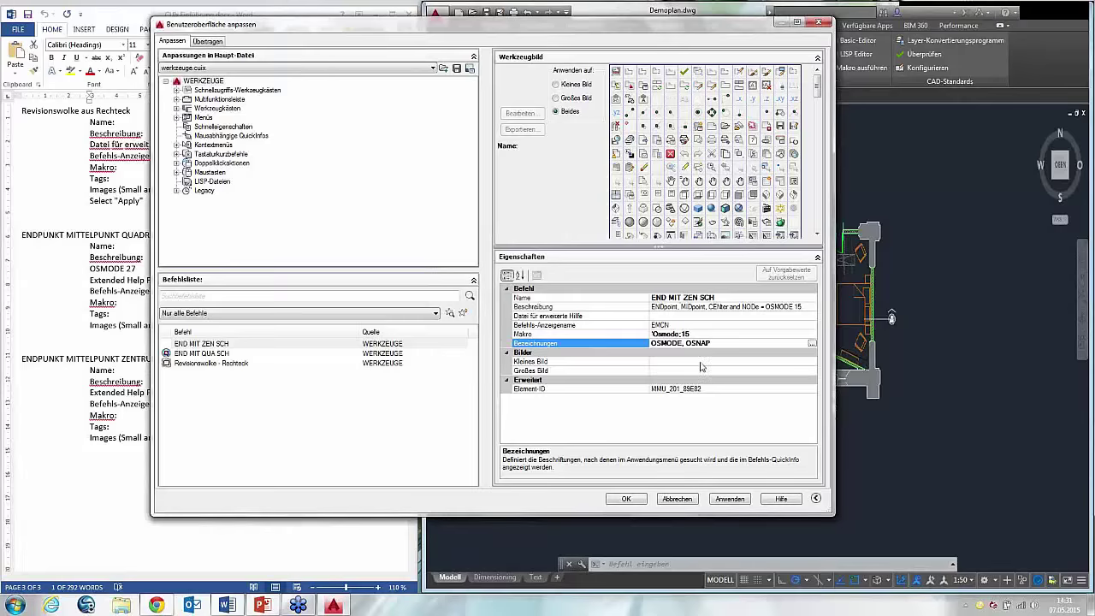
- Set the small image to OS15.bmp from C:\CUI Anpassung\icons
{"action": "left_click", "coordinate": [699, 362]}
{"action": "left_click", "coordinate": [813, 365]}
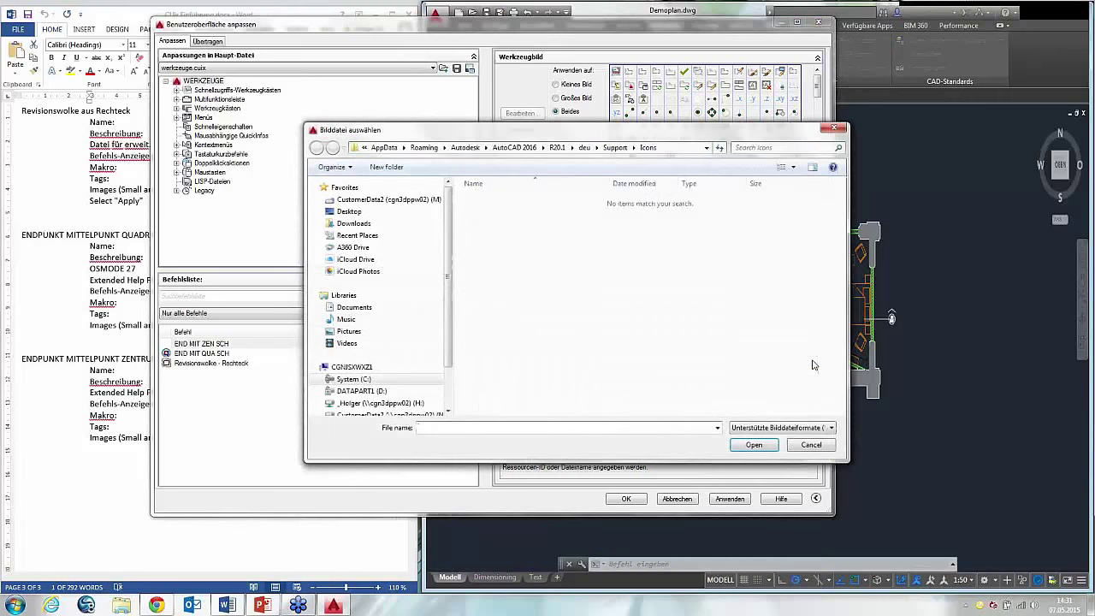
{"action": "left_click", "coordinate": [353, 379]}
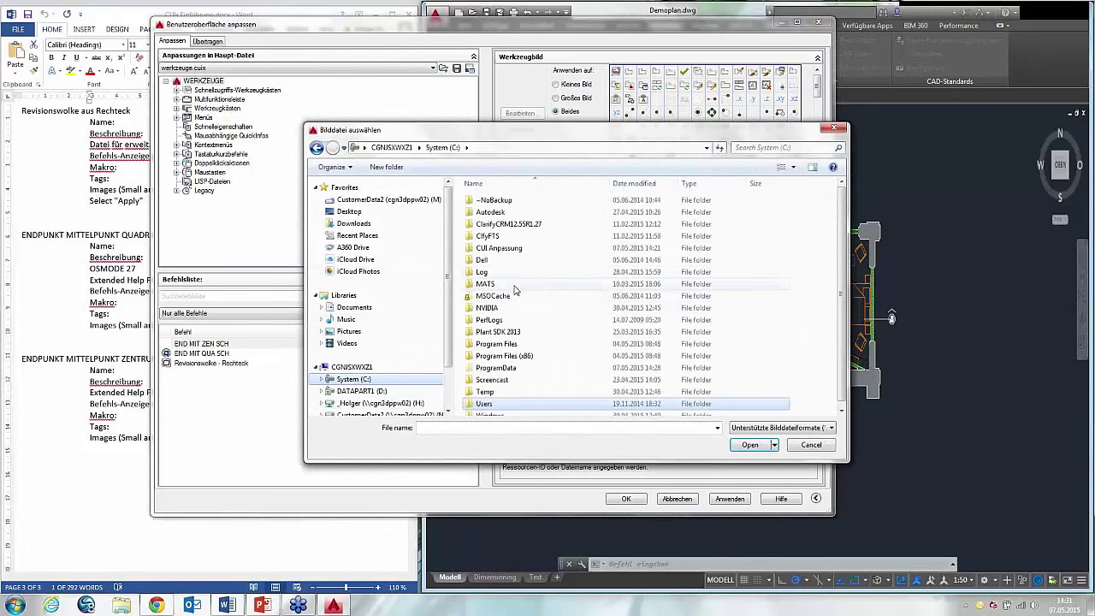
{"action": "double_click", "coordinate": [505, 247]}
{"action": "double_click", "coordinate": [484, 200]}
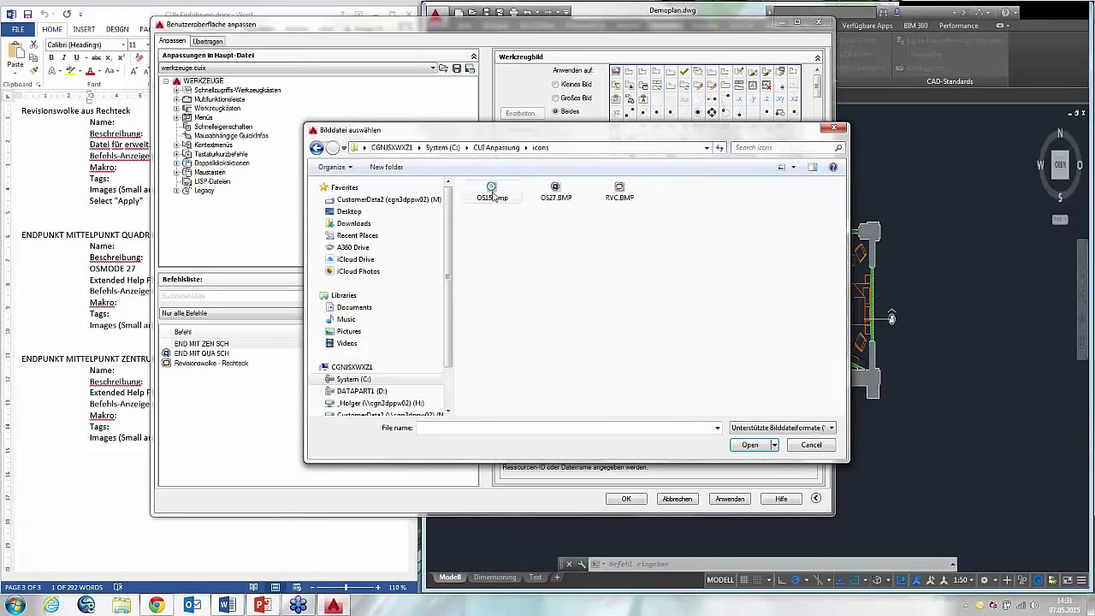
{"action": "left_click", "coordinate": [492, 191]}
{"action": "left_click", "coordinate": [749, 444]}
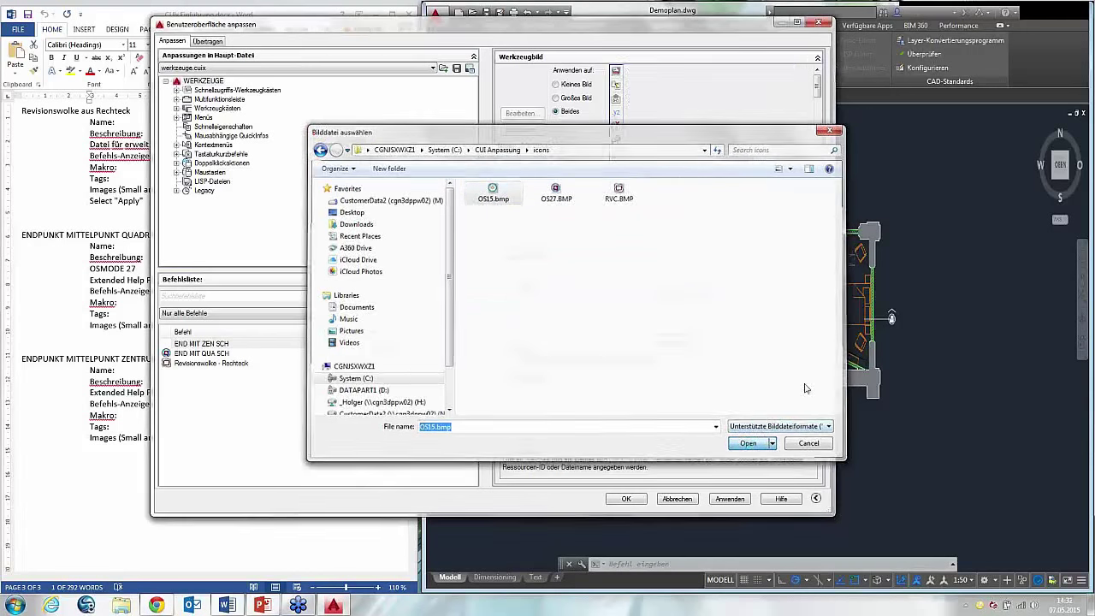
- Set the large image to OS15.bmp as well
{"action": "left_click", "coordinate": [811, 371]}
{"action": "left_click", "coordinate": [811, 373]}
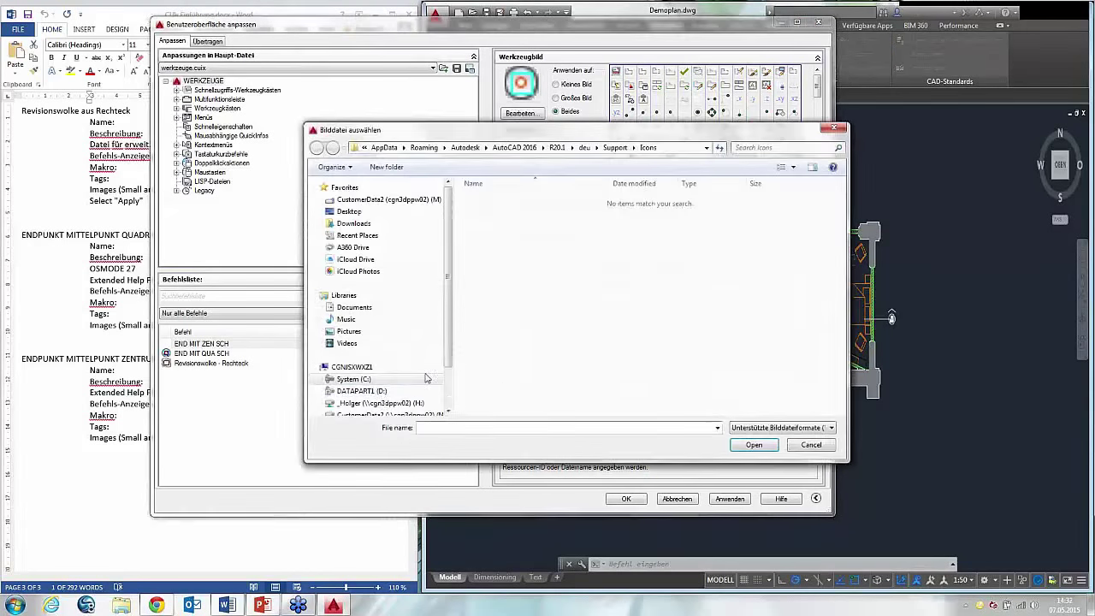
{"action": "left_click", "coordinate": [353, 379]}
{"action": "double_click", "coordinate": [494, 249]}
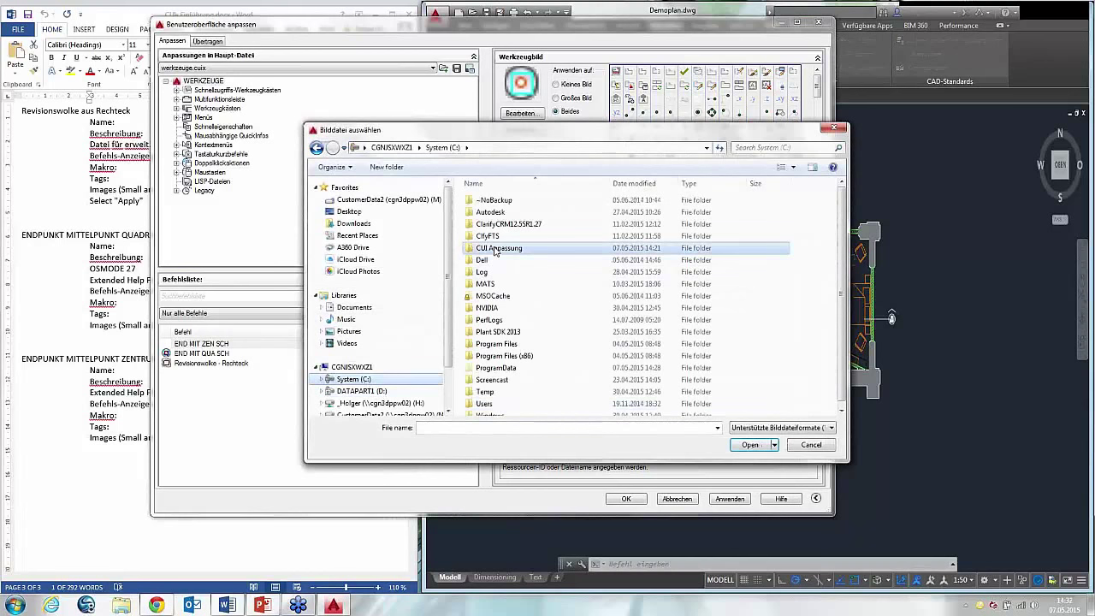
{"action": "double_click", "coordinate": [482, 206]}
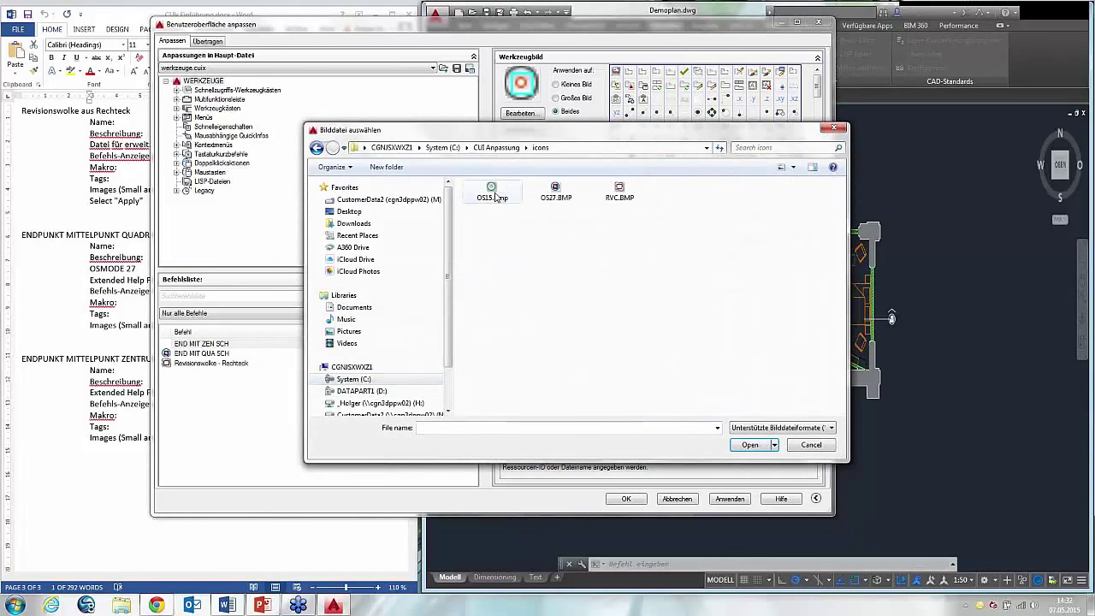
{"action": "left_click", "coordinate": [491, 193]}
{"action": "left_click", "coordinate": [747, 445]}
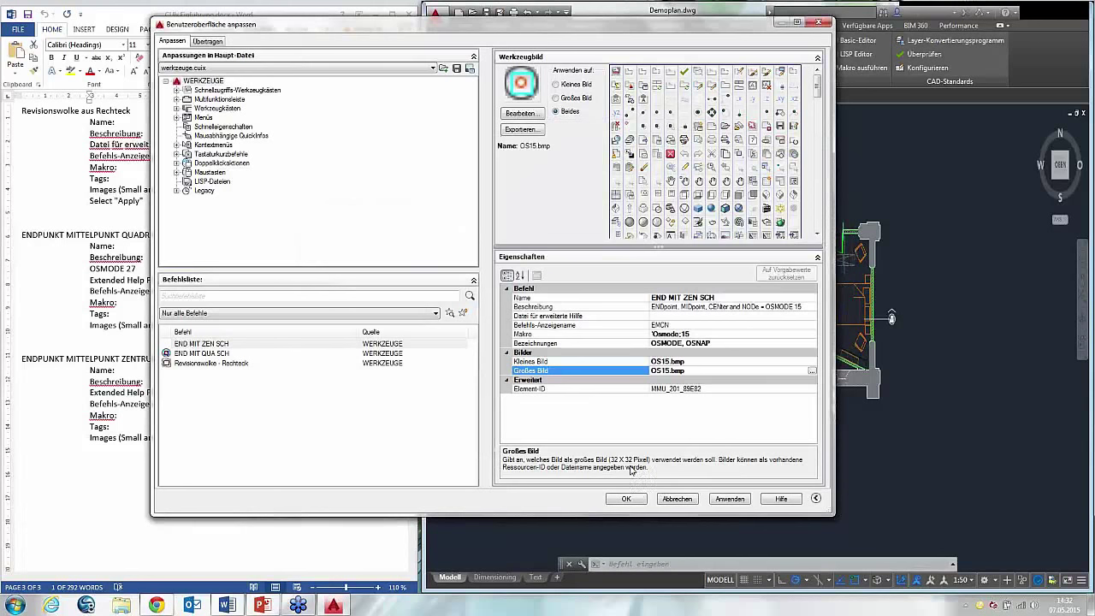
{"action": "left_click_drag", "start_coordinate": [461, 25], "coordinate": [543, 29]}
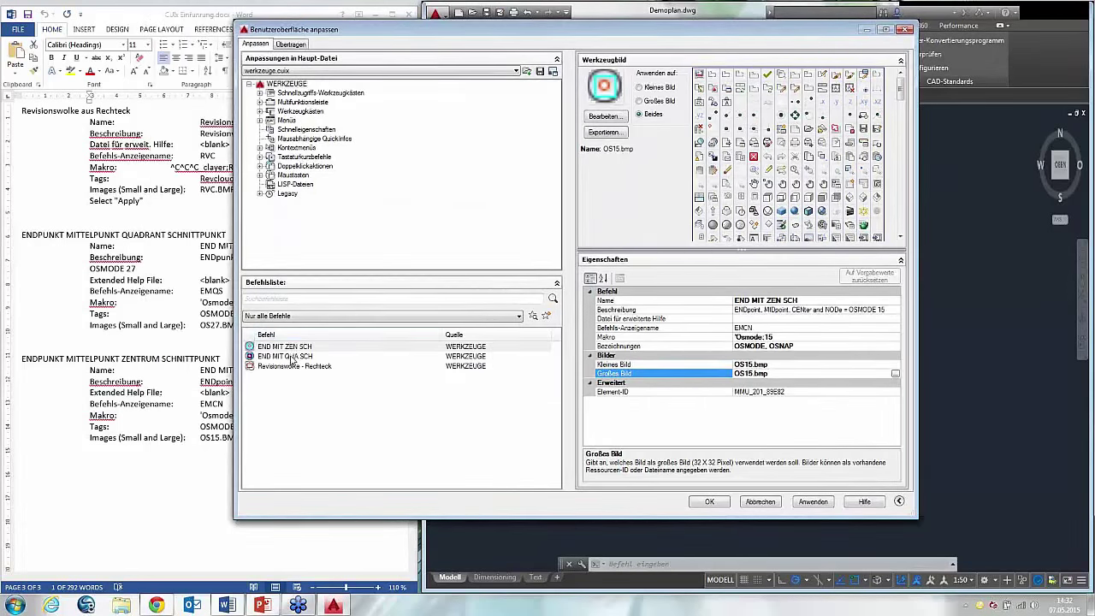
{"action": "left_click", "coordinate": [295, 366]}
{"action": "left_click", "coordinate": [296, 356]}
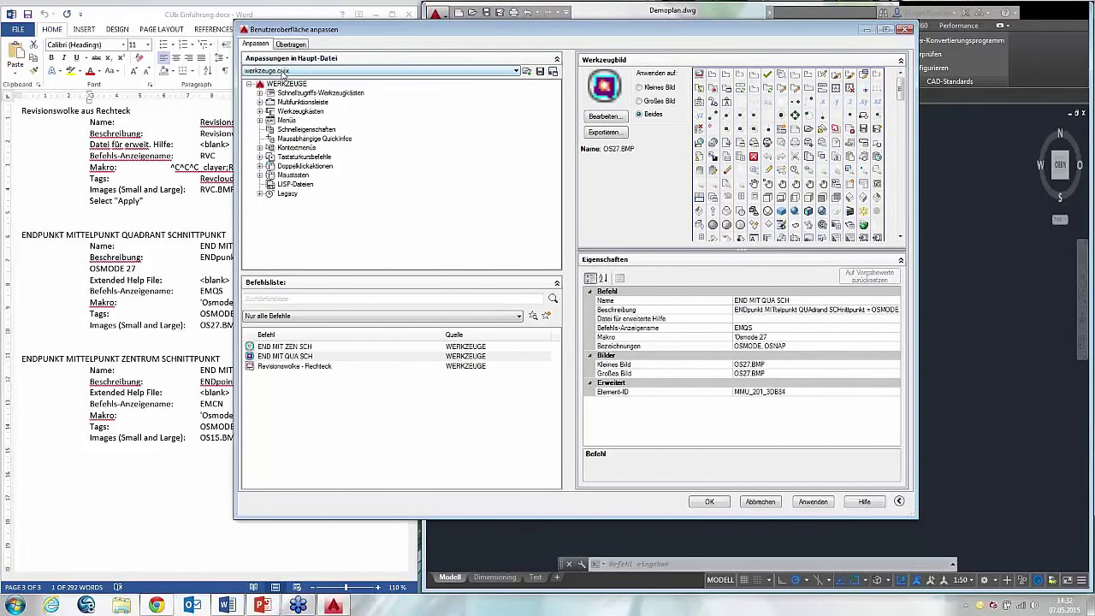
{"action": "left_click", "coordinate": [292, 356]}
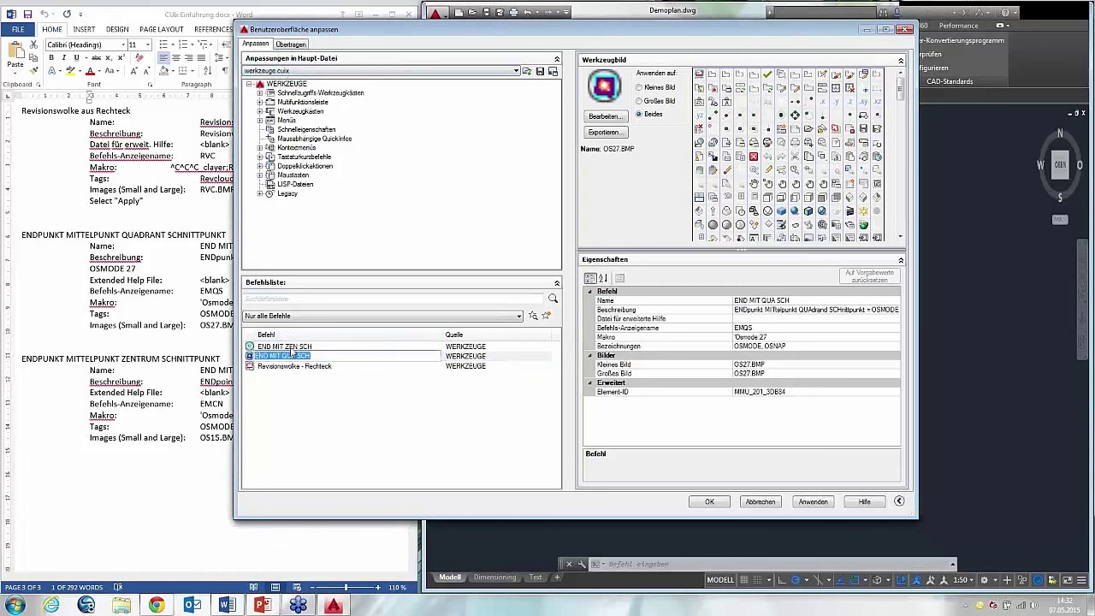
{"action": "key", "text": "Escape"}
{"action": "left_click", "coordinate": [296, 357]}
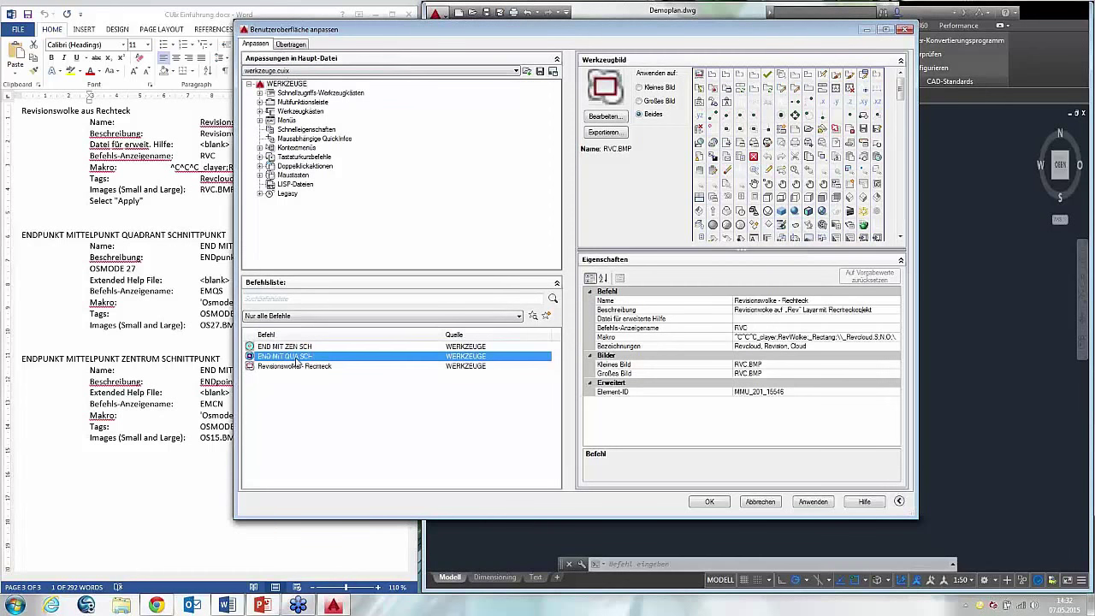
{"action": "left_click", "coordinate": [296, 349]}
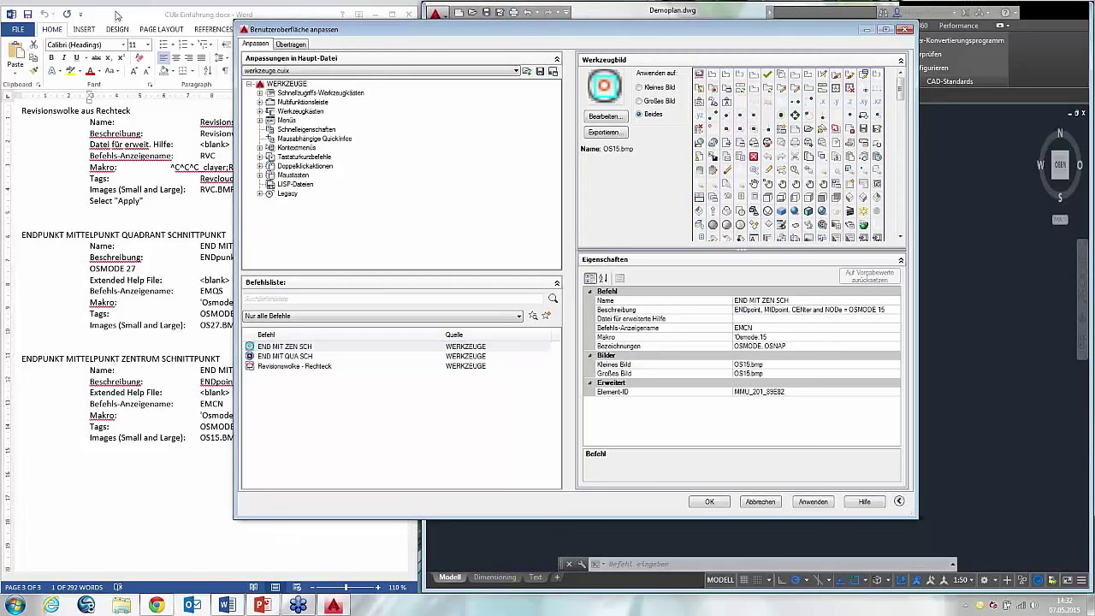
- Close the Word notes and maximize the Demoplan.dwg AutoCAD window behind the CUI dialog
{"action": "left_click", "coordinate": [398, 15]}
{"action": "left_click", "coordinate": [408, 16]}
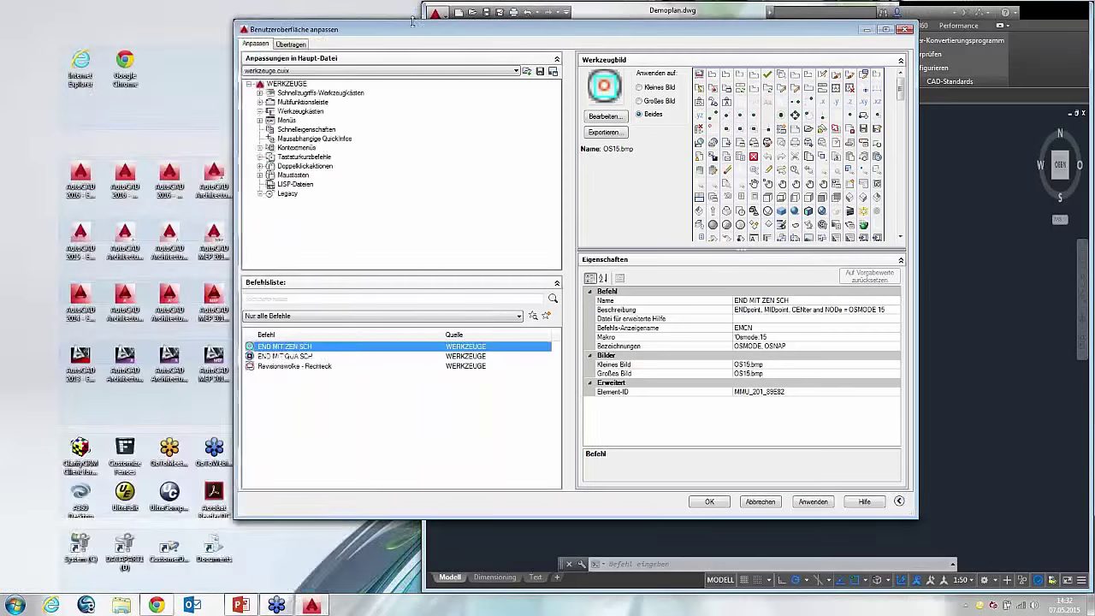
{"action": "mouse_move", "coordinate": [597, 36]}
{"action": "left_mouse_down"}
{"action": "mouse_move", "coordinate": [312, 69]}
{"action": "mouse_move", "coordinate": [273, 167]}
{"action": "left_mouse_up"}
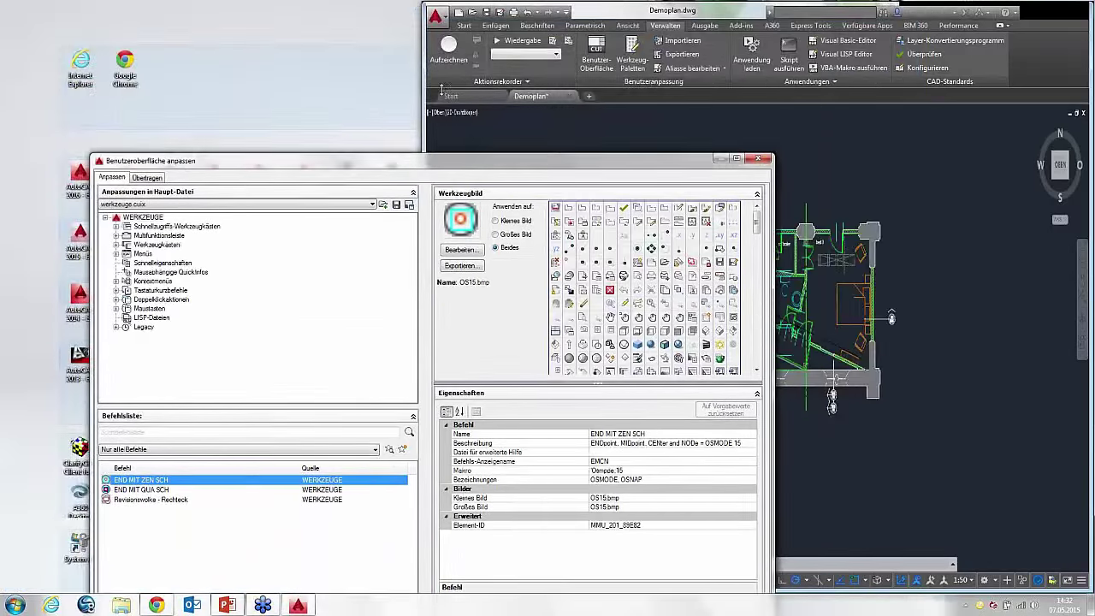
{"action": "left_click", "coordinate": [661, 15]}
{"action": "left_click_drag", "start_coordinate": [661, 15], "coordinate": [257, 20]}
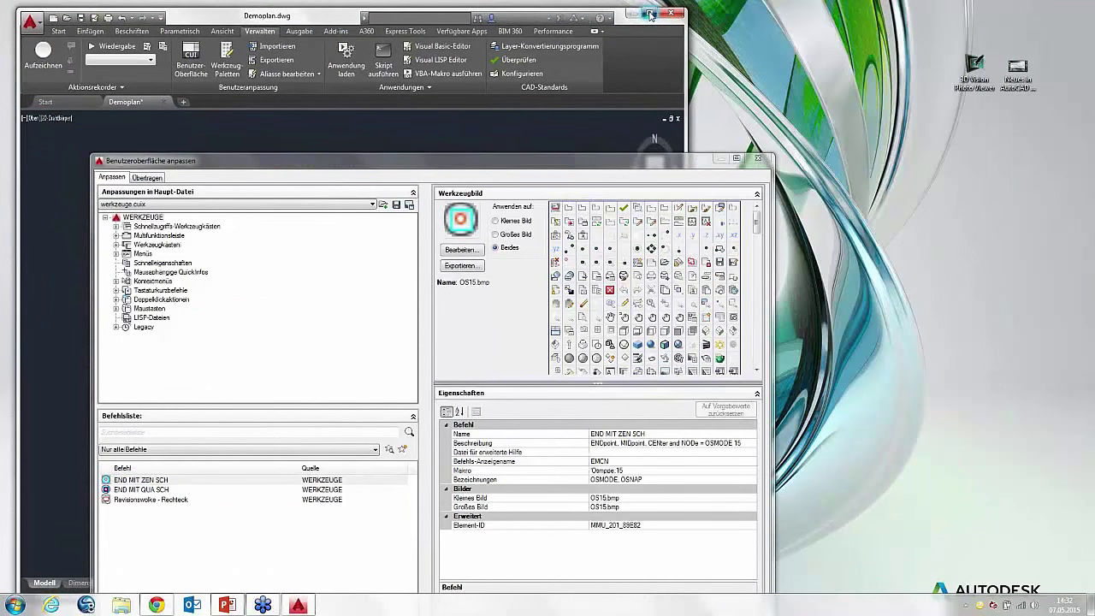
{"action": "left_click", "coordinate": [649, 13]}
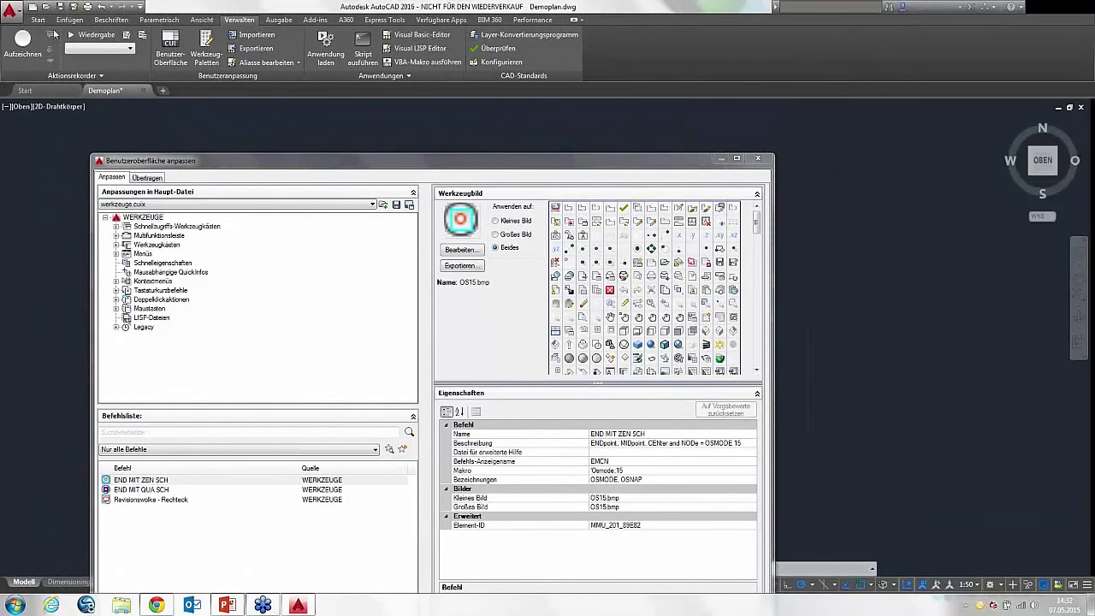
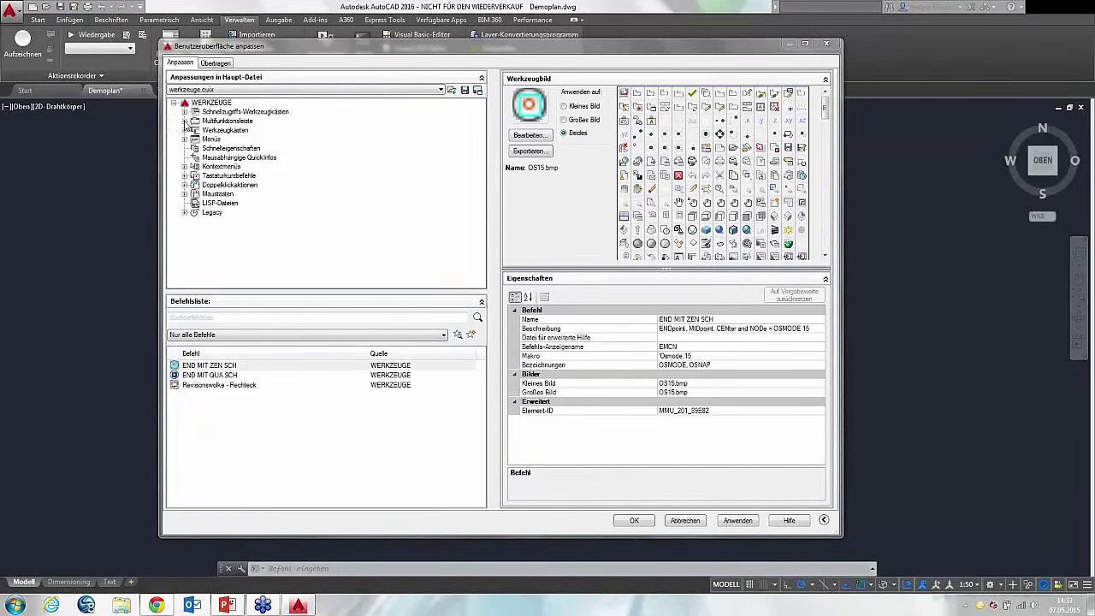
- Expand the Multifunktionsleiste branch of the CUI tree and select Gruppen
{"action": "left_click", "coordinate": [185, 121]}
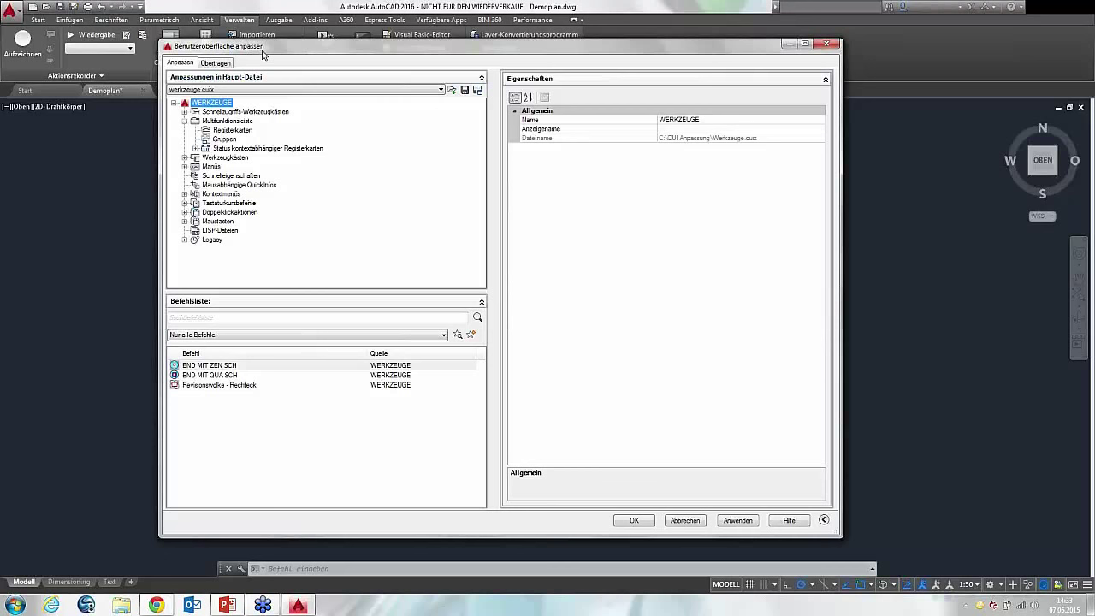
{"action": "left_click_drag", "start_coordinate": [257, 50], "coordinate": [238, 96]}
{"action": "left_click", "coordinate": [183, 76]}
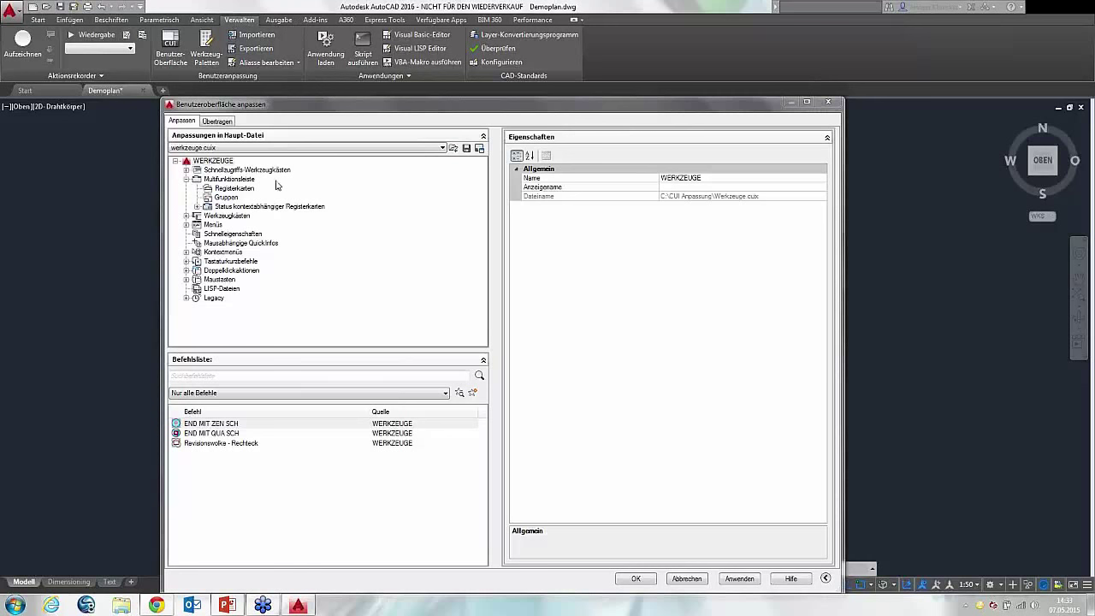
{"action": "left_click", "coordinate": [224, 199]}
- Add two new ribbon panels, Leiste1 and Leiste2, under Gruppen
{"action": "right_click", "coordinate": [236, 199]}
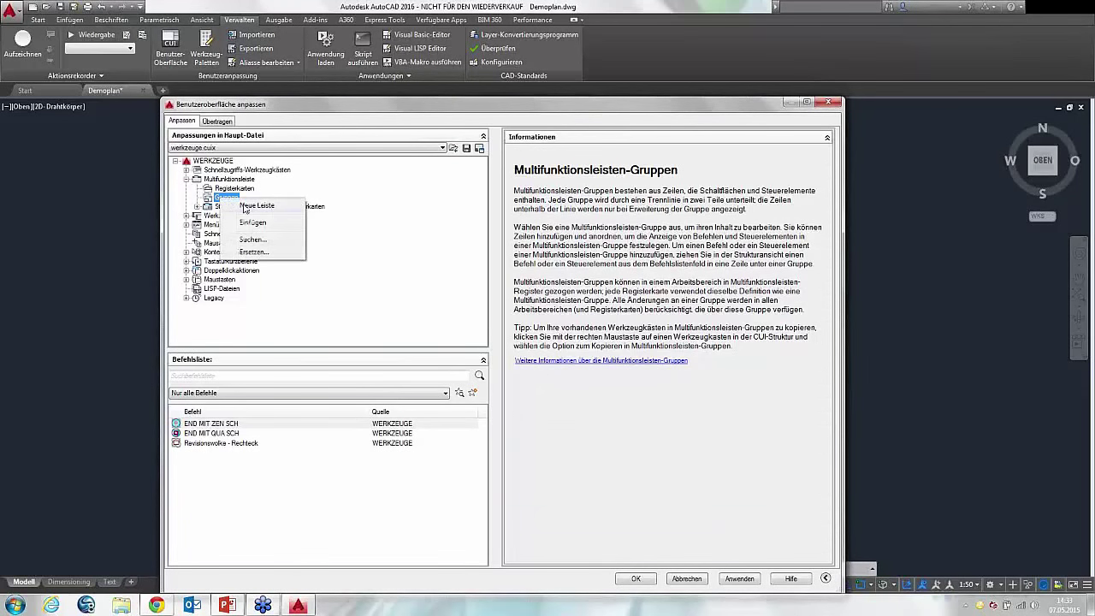
{"action": "left_click", "coordinate": [247, 207]}
{"action": "right_click", "coordinate": [229, 201]}
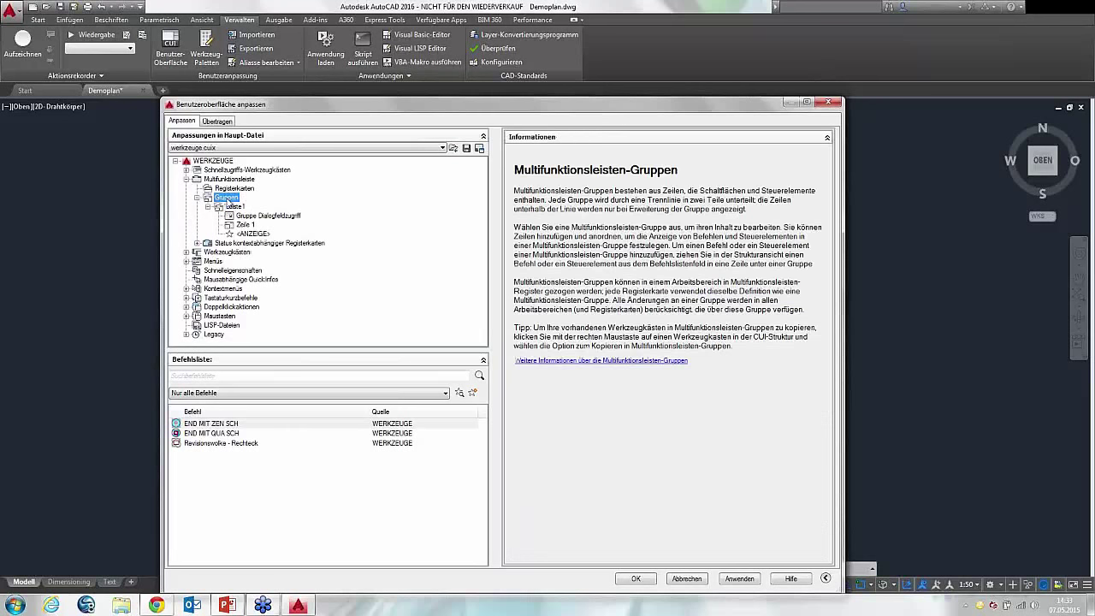
{"action": "left_click", "coordinate": [252, 207]}
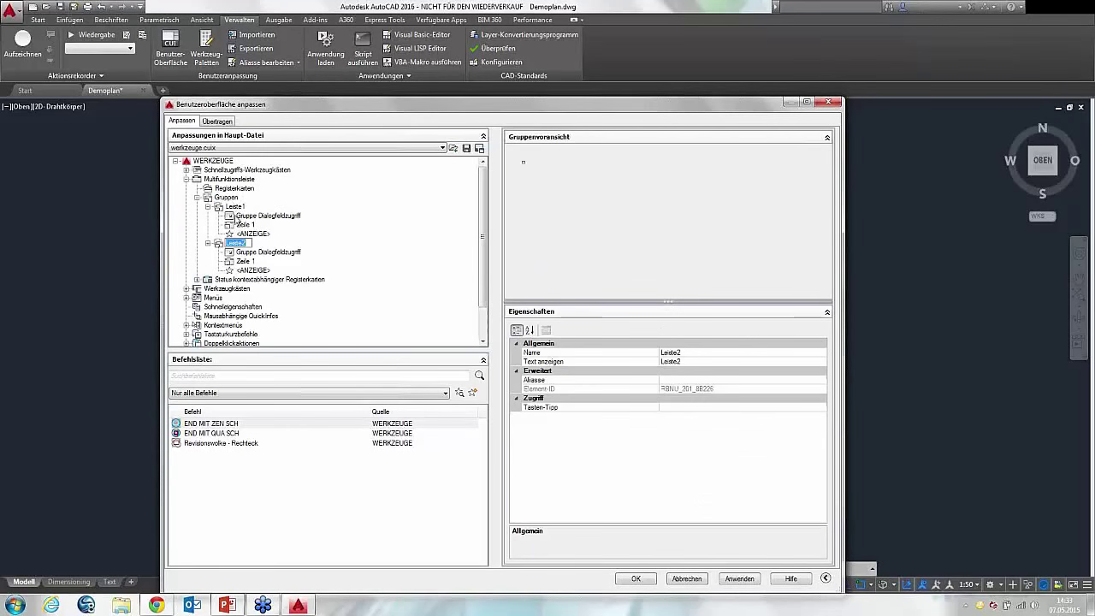
- Rename Leiste1 to RevWolke and Leiste2 to OFang
{"action": "left_click", "coordinate": [235, 206]}
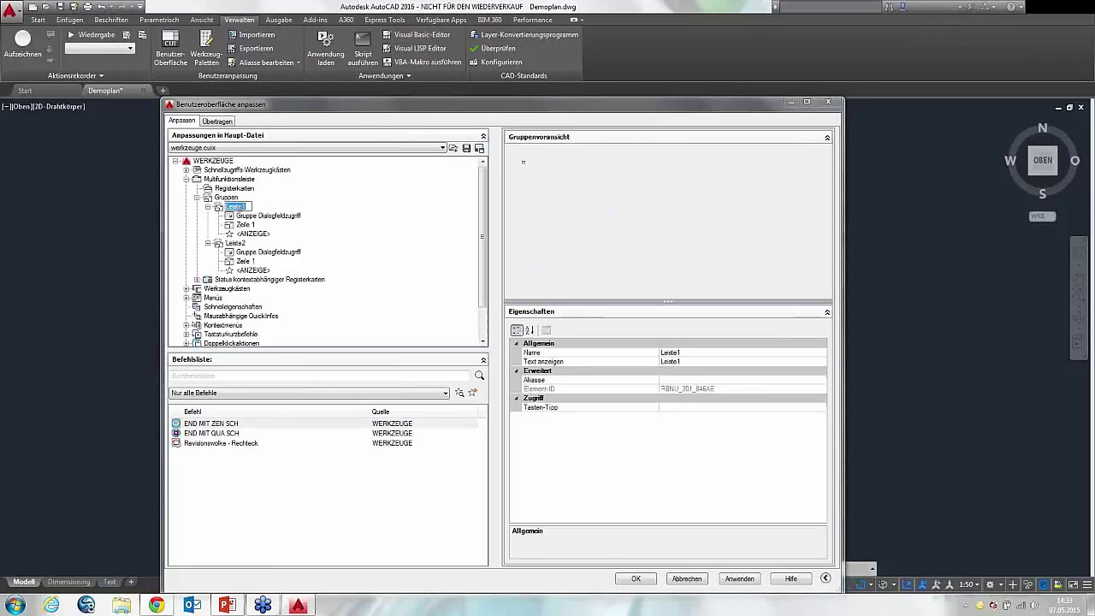
{"action": "left_click", "coordinate": [236, 206]}
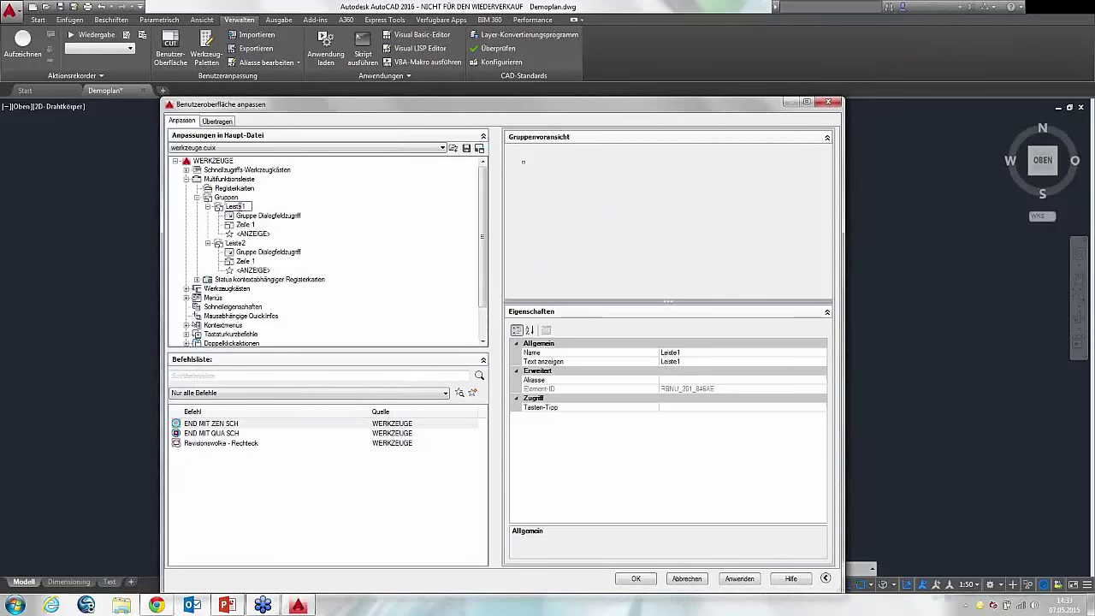
{"action": "double_click", "coordinate": [235, 206]}
{"action": "type", "text": "RevW"}
{"action": "type", "text": "olke"}
{"action": "left_click", "coordinate": [241, 244]}
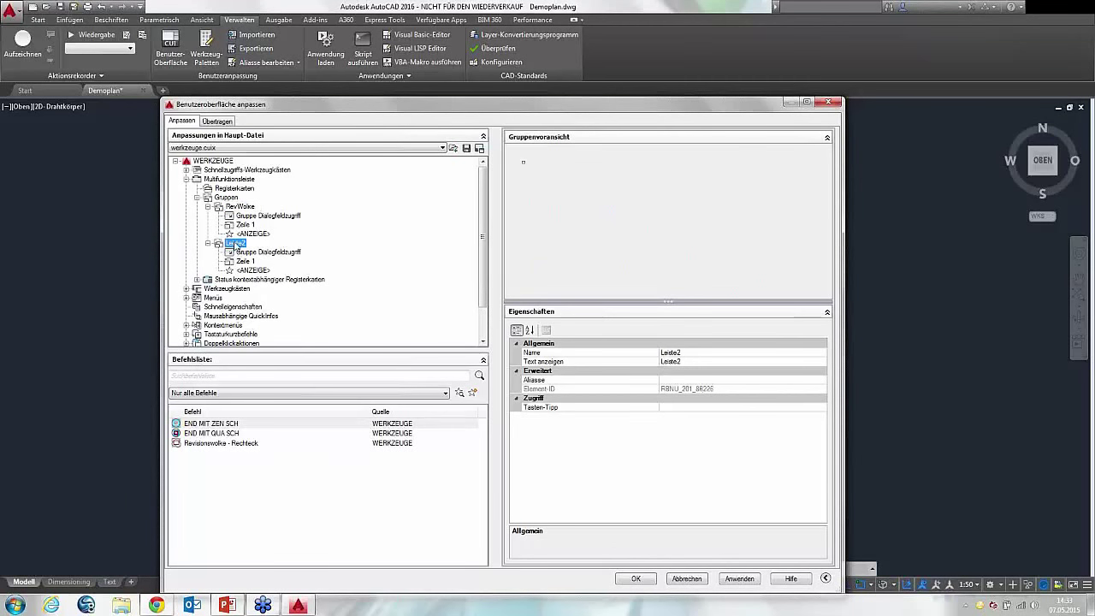
{"action": "left_click", "coordinate": [242, 244]}
{"action": "left_click", "coordinate": [240, 245]}
{"action": "left_click", "coordinate": [241, 245]}
{"action": "type", "text": "Gr"}
{"action": "key", "text": "Return"}
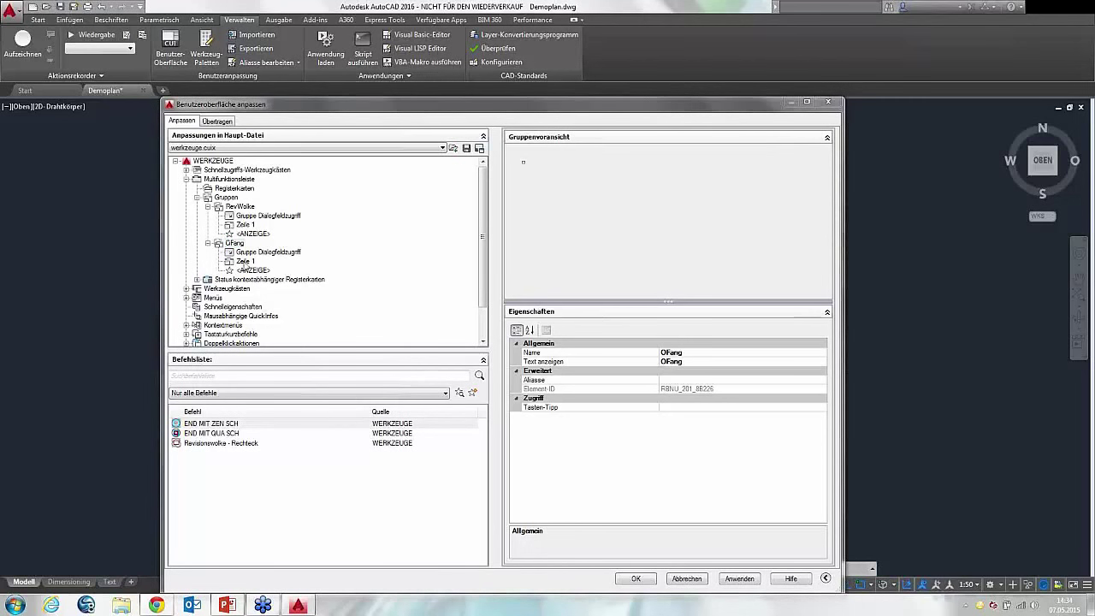
{"action": "left_click", "coordinate": [245, 261]}
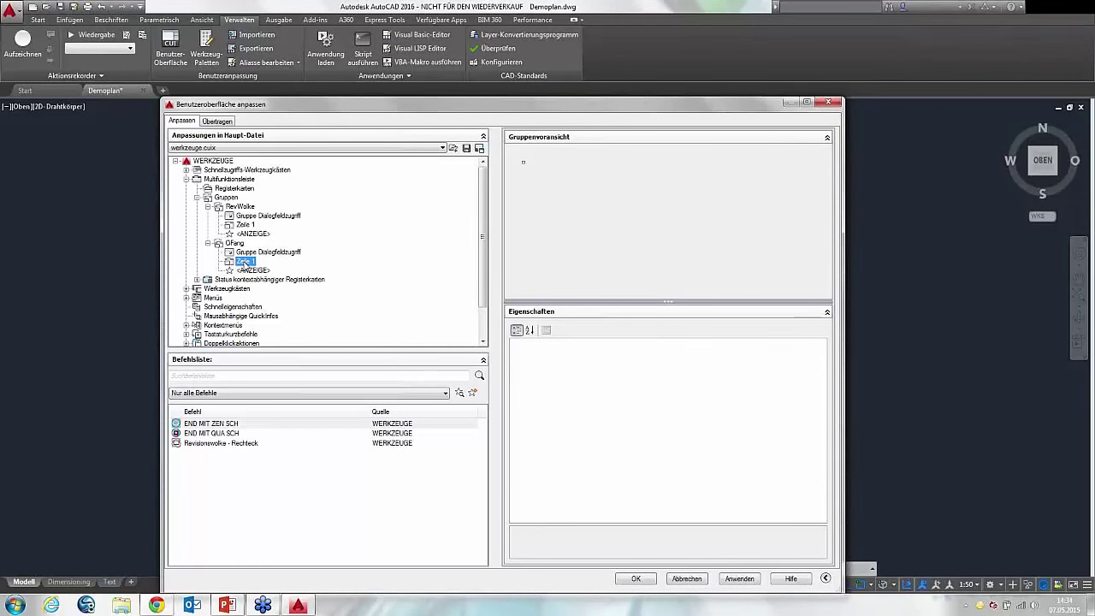
- Add a second row, Zeile 2, to the OFang panel
{"action": "right_click", "coordinate": [245, 266]}
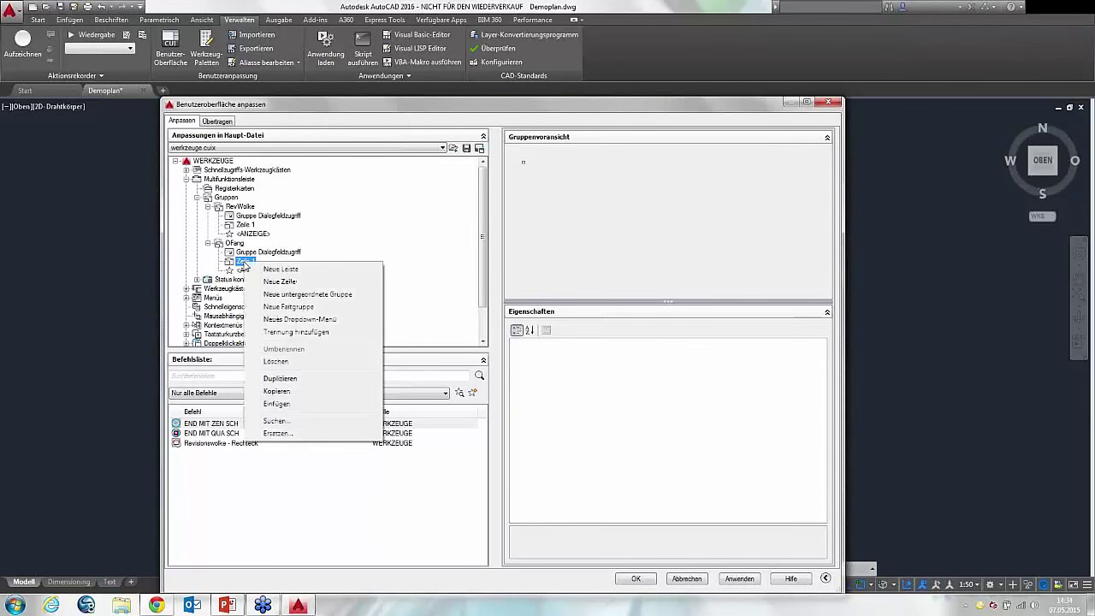
{"action": "left_click", "coordinate": [274, 281]}
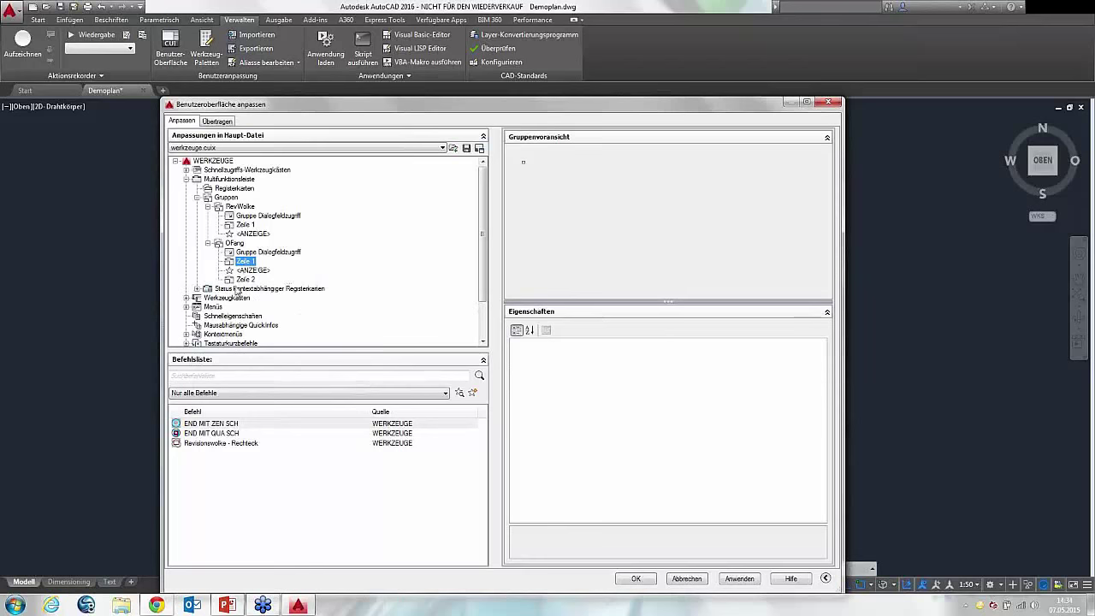
{"action": "left_click_drag", "start_coordinate": [312, 108], "coordinate": [359, 52]}
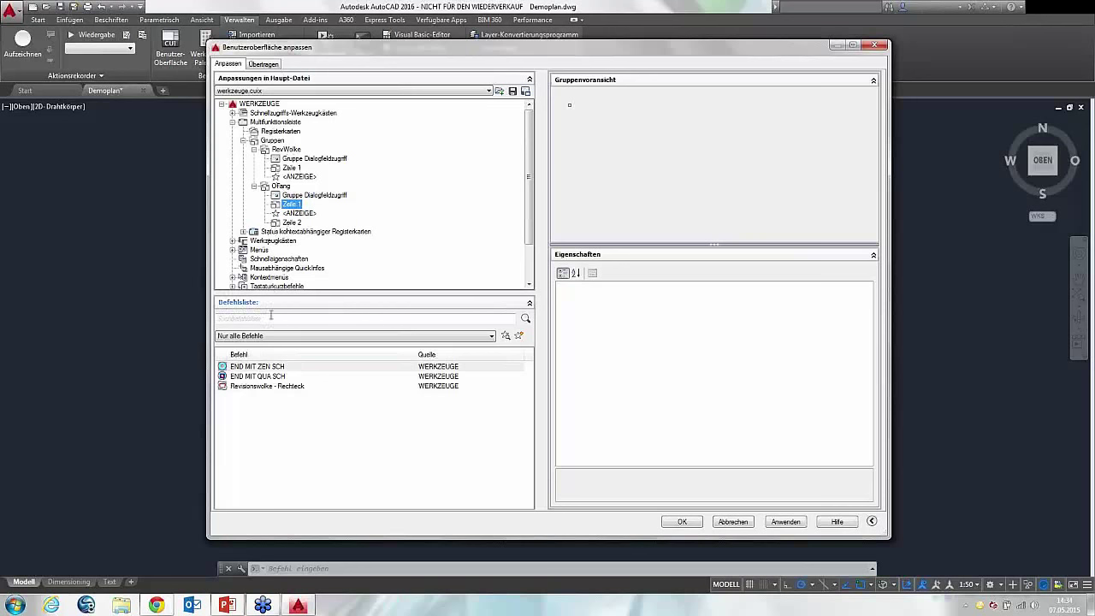
- Drag the END MIT ZEN SCH command from the Befehlsliste into OFang's Zeile 1
{"action": "left_click", "coordinate": [239, 366]}
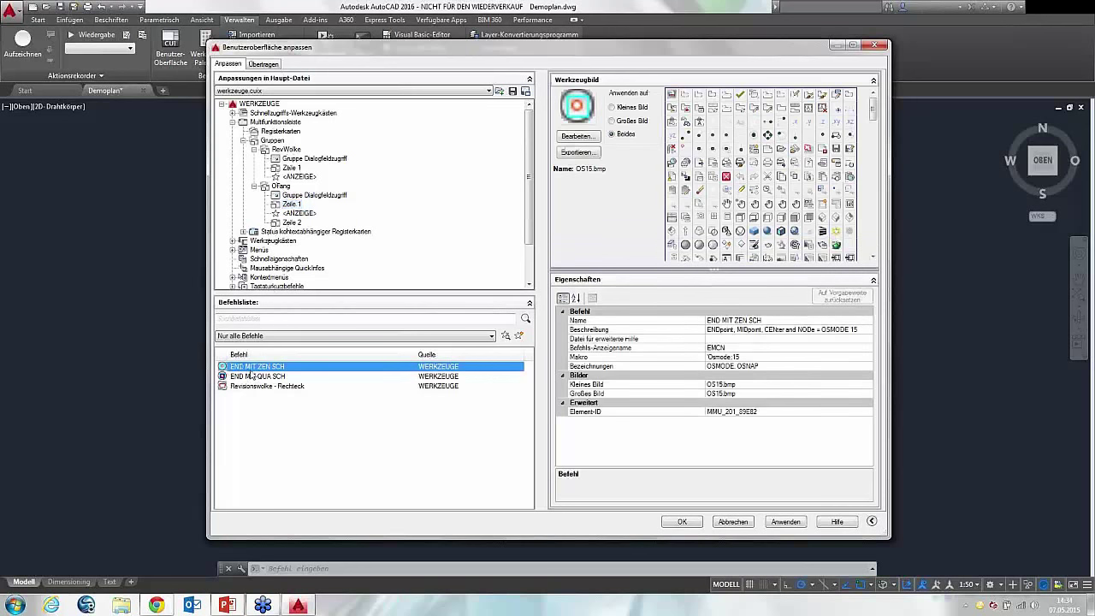
{"action": "left_click", "coordinate": [240, 376]}
{"action": "left_click", "coordinate": [239, 367]}
{"action": "left_click", "coordinate": [240, 376]}
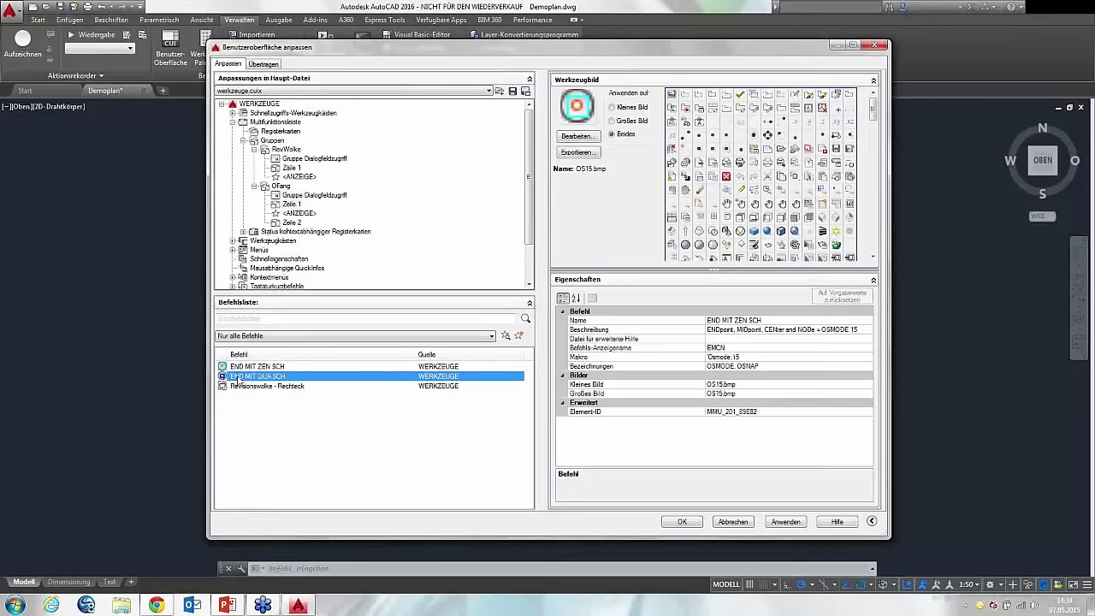
{"action": "left_click", "coordinate": [247, 367]}
{"action": "left_click_drag", "start_coordinate": [246, 369], "coordinate": [282, 192]}
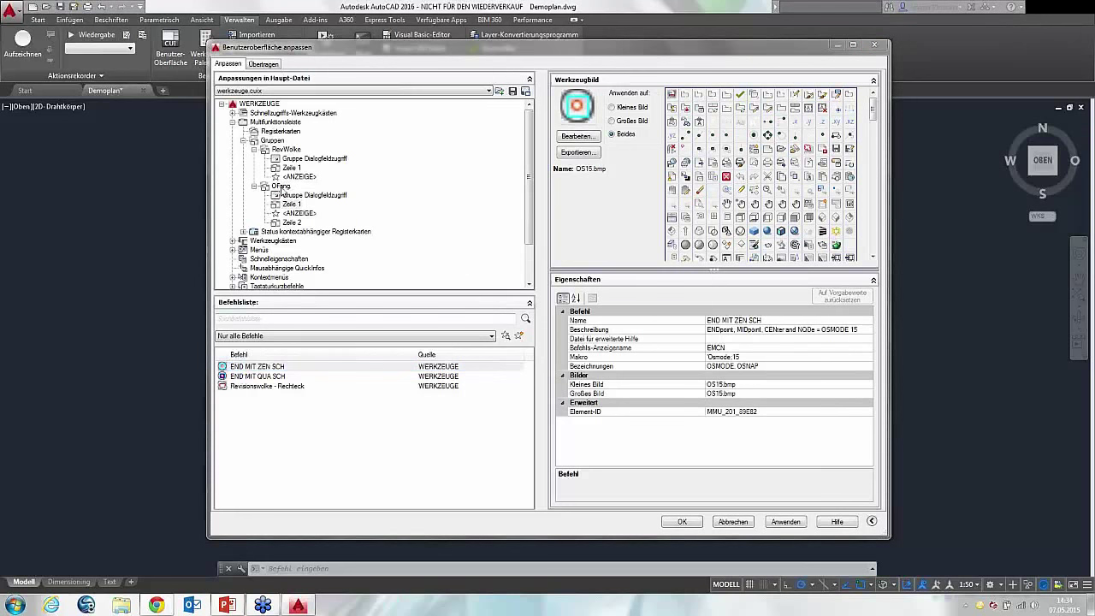
{"action": "mouse_move", "coordinate": [282, 190]}
{"action": "left_mouse_down"}
{"action": "mouse_move", "coordinate": [252, 368]}
{"action": "mouse_move", "coordinate": [289, 208]}
{"action": "left_mouse_up"}
{"action": "key", "text": "Down"}
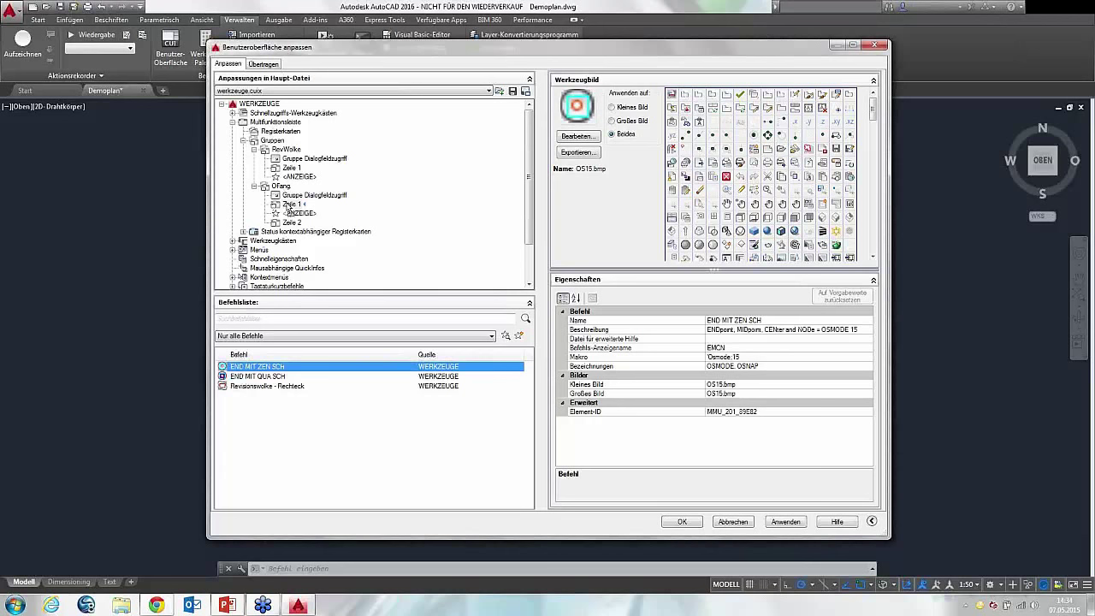
- Drag END MIT QUA SCH into OFang's Zeile 2 and Revisionswolke - Rechteck into RevWolke's Zeile 1
{"action": "left_click", "coordinate": [251, 376]}
{"action": "left_click_drag", "start_coordinate": [251, 376], "coordinate": [292, 235]}
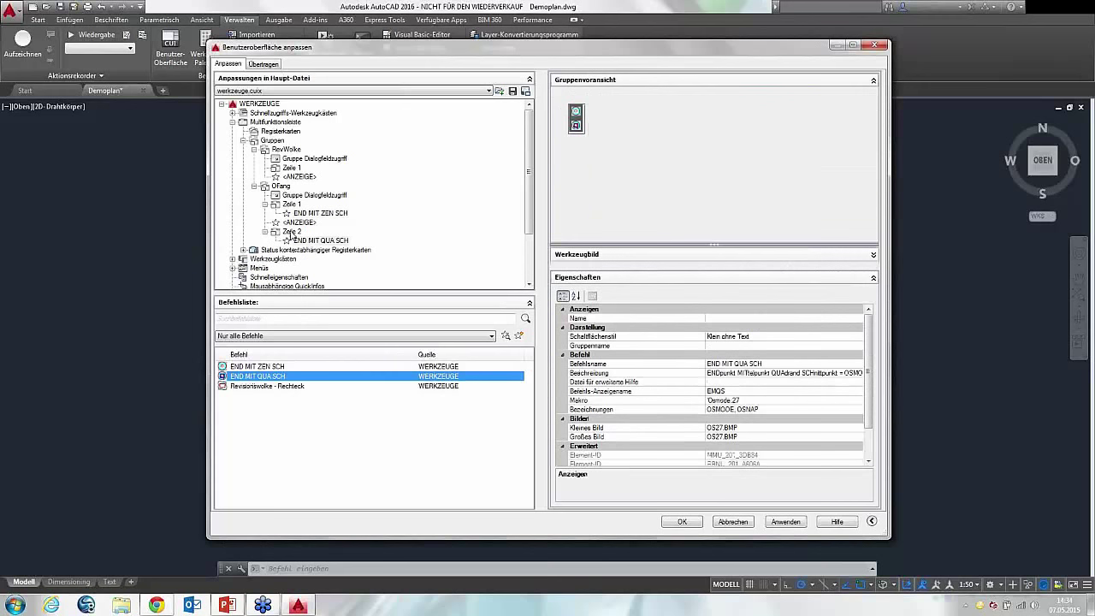
{"action": "left_click", "coordinate": [262, 388]}
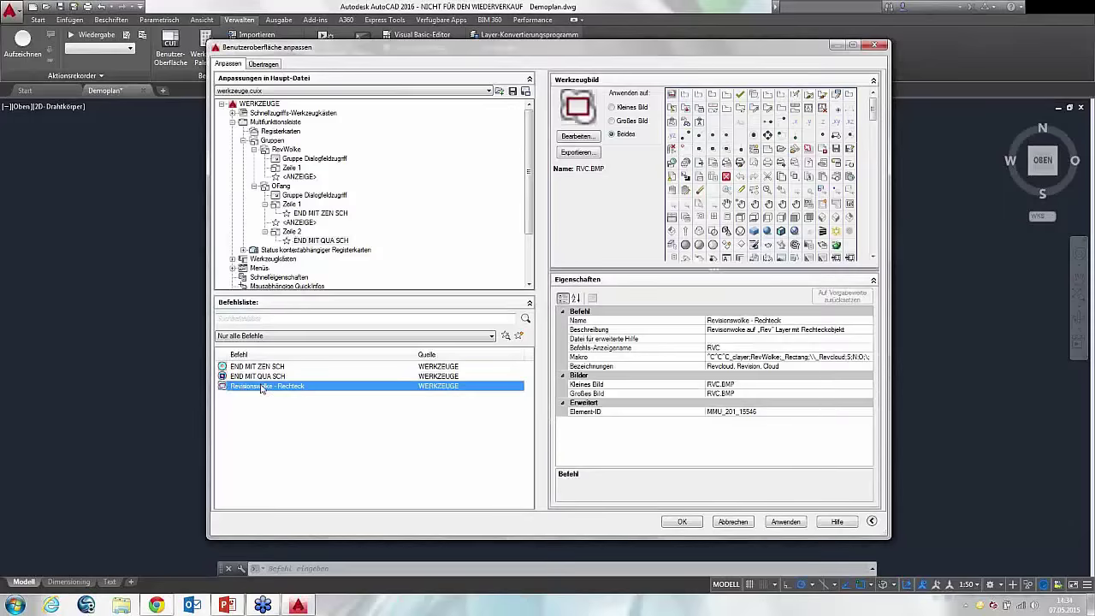
{"action": "mouse_move", "coordinate": [262, 391]}
{"action": "left_mouse_down"}
{"action": "mouse_move", "coordinate": [233, 210]}
{"action": "mouse_move", "coordinate": [243, 384]}
{"action": "left_mouse_up"}
{"action": "mouse_move", "coordinate": [243, 384]}
{"action": "left_mouse_down"}
{"action": "mouse_move", "coordinate": [260, 176]}
{"action": "mouse_move", "coordinate": [161, 321]}
{"action": "left_mouse_up"}
{"action": "mouse_move", "coordinate": [161, 321]}
{"action": "left_mouse_down"}
{"action": "mouse_move", "coordinate": [246, 376]}
{"action": "mouse_move", "coordinate": [247, 398]}
{"action": "left_mouse_up"}
{"action": "mouse_move", "coordinate": [246, 398]}
{"action": "left_mouse_down"}
{"action": "mouse_move", "coordinate": [188, 359]}
{"action": "mouse_move", "coordinate": [283, 291]}
{"action": "mouse_move", "coordinate": [284, 141]}
{"action": "mouse_move", "coordinate": [267, 328]}
{"action": "mouse_move", "coordinate": [254, 286]}
{"action": "mouse_move", "coordinate": [285, 172]}
{"action": "mouse_move", "coordinate": [294, 243]}
{"action": "left_mouse_up"}
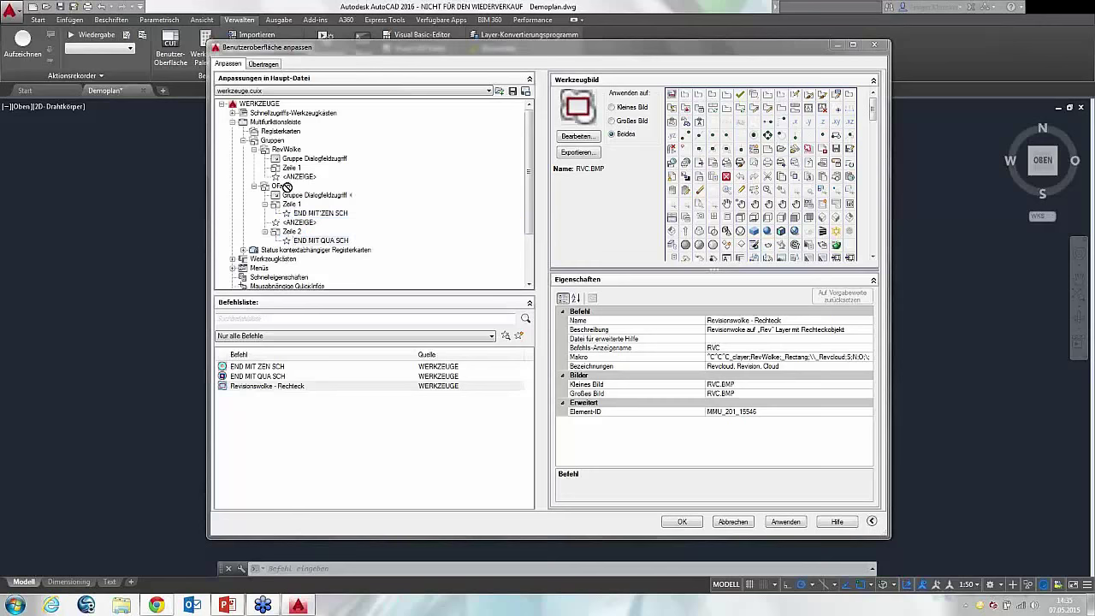
{"action": "left_click_drag", "start_coordinate": [294, 245], "coordinate": [294, 244]}
{"action": "left_click", "coordinate": [260, 387]}
{"action": "mouse_move", "coordinate": [260, 387]}
{"action": "left_mouse_down"}
{"action": "mouse_move", "coordinate": [203, 137]}
{"action": "mouse_move", "coordinate": [265, 143]}
{"action": "left_mouse_up"}
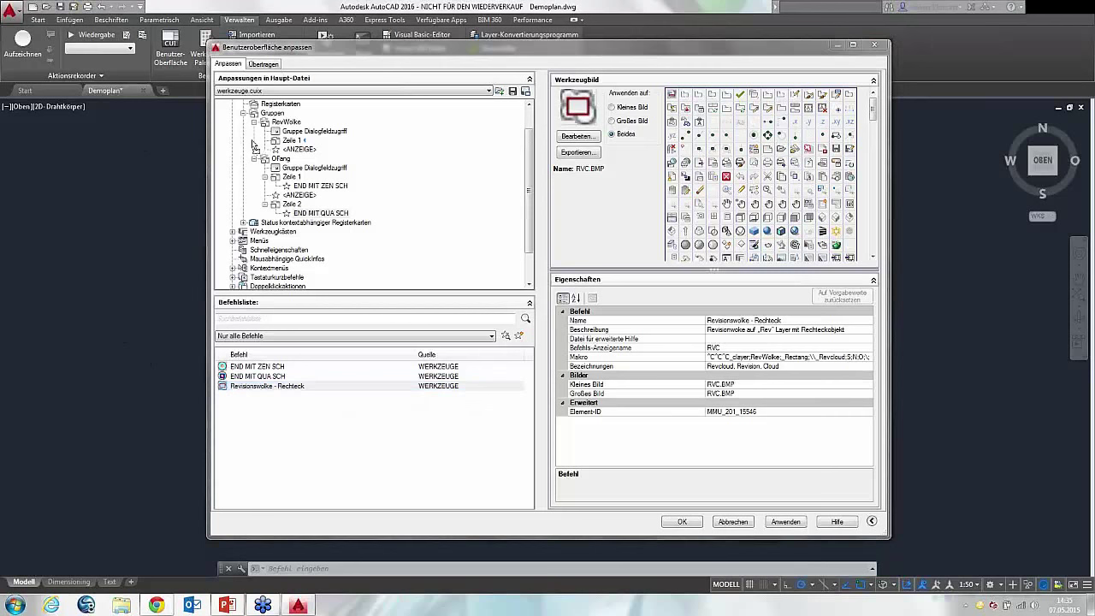
{"action": "left_click_drag", "start_coordinate": [265, 142], "coordinate": [267, 145]}
{"action": "left_click_drag", "start_coordinate": [268, 142], "coordinate": [283, 124]}
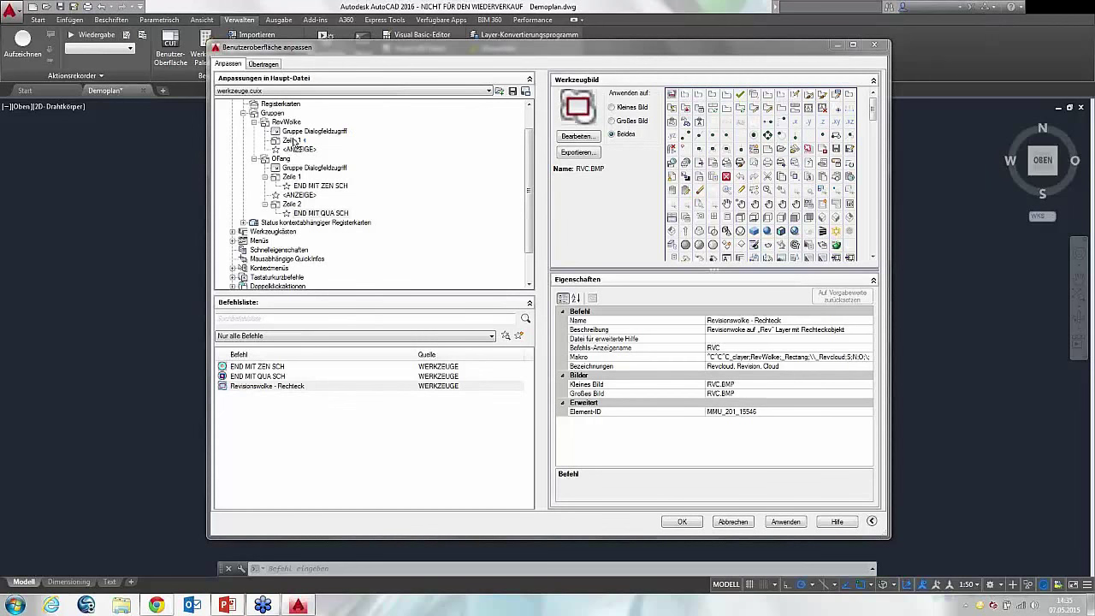
{"action": "left_click_drag", "start_coordinate": [283, 122], "coordinate": [294, 145]}
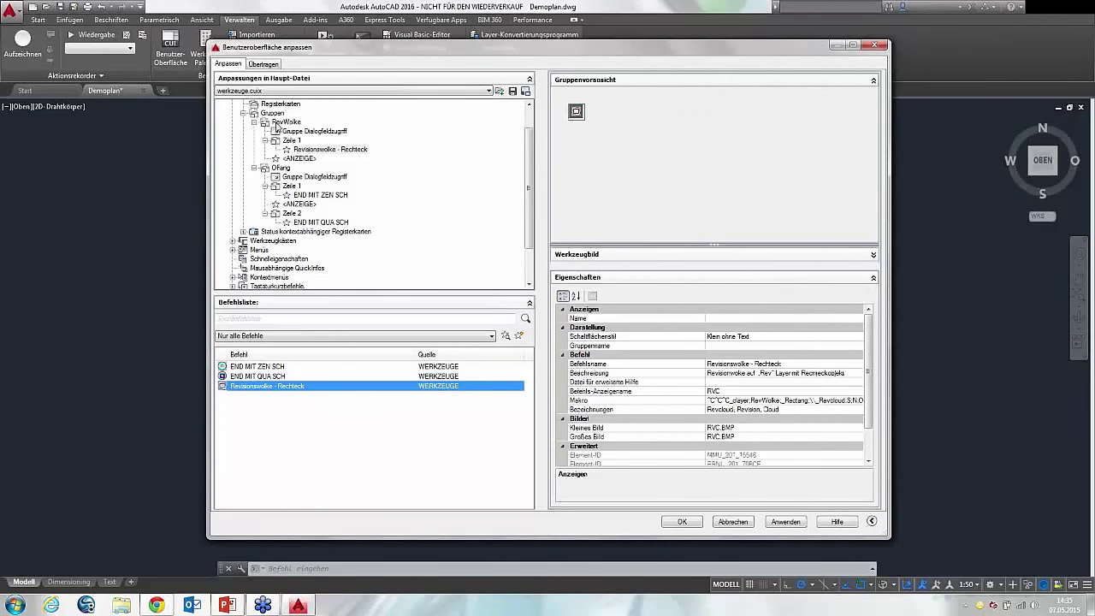
- Collapse and re-expand Gruppen, then show the Revisionswolke - Rechteck button's properties under RevWolke
{"action": "left_click", "coordinate": [285, 123]}
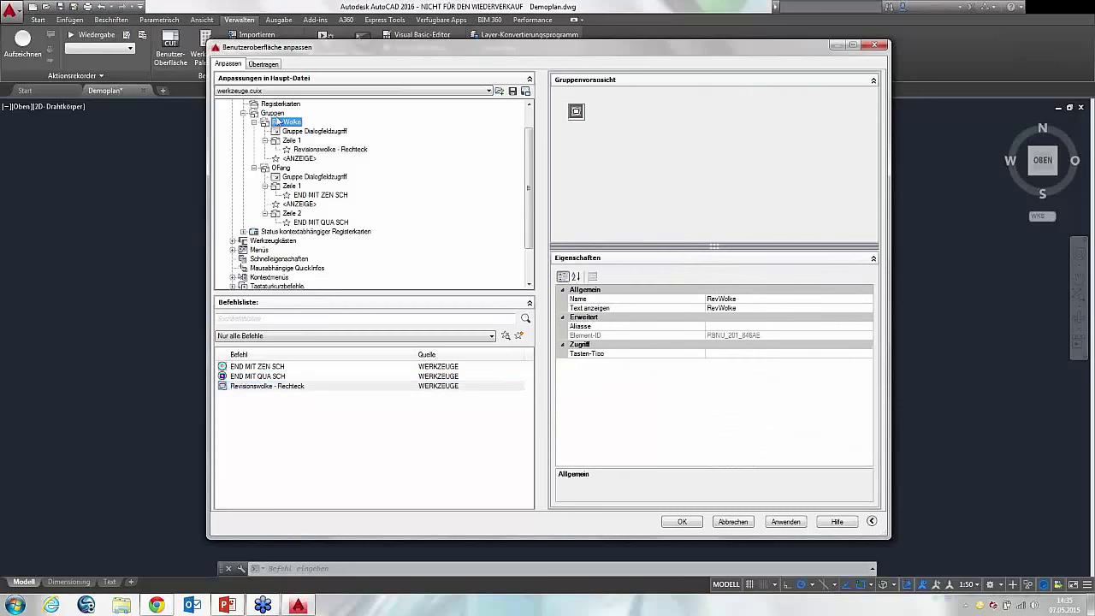
{"action": "left_click", "coordinate": [254, 122]}
{"action": "left_click", "coordinate": [253, 132]}
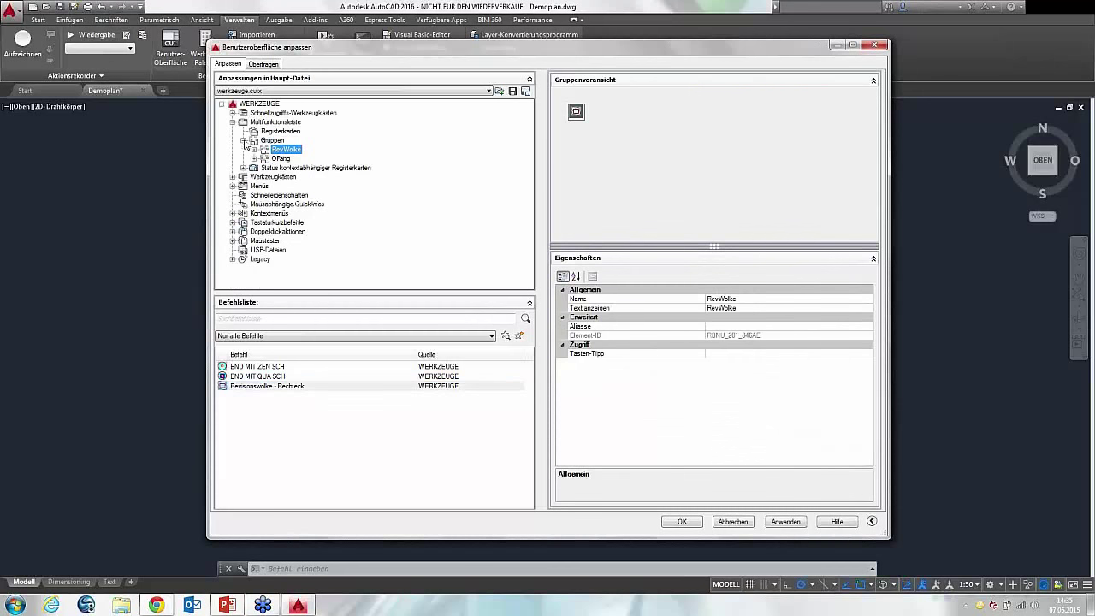
{"action": "left_click", "coordinate": [244, 141]}
{"action": "left_click", "coordinate": [244, 141]}
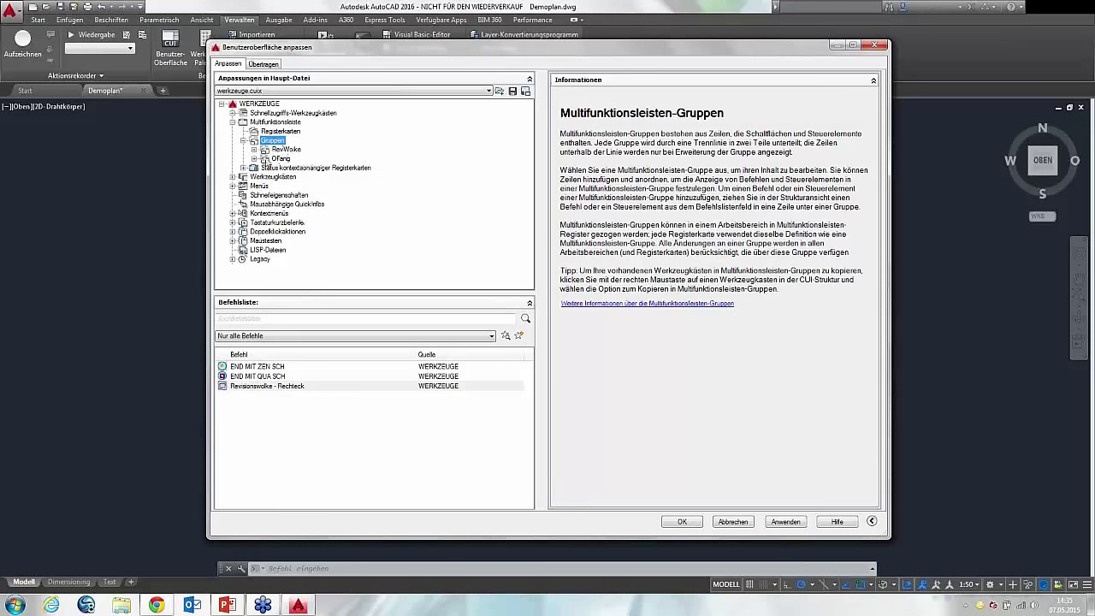
{"action": "left_click", "coordinate": [253, 150]}
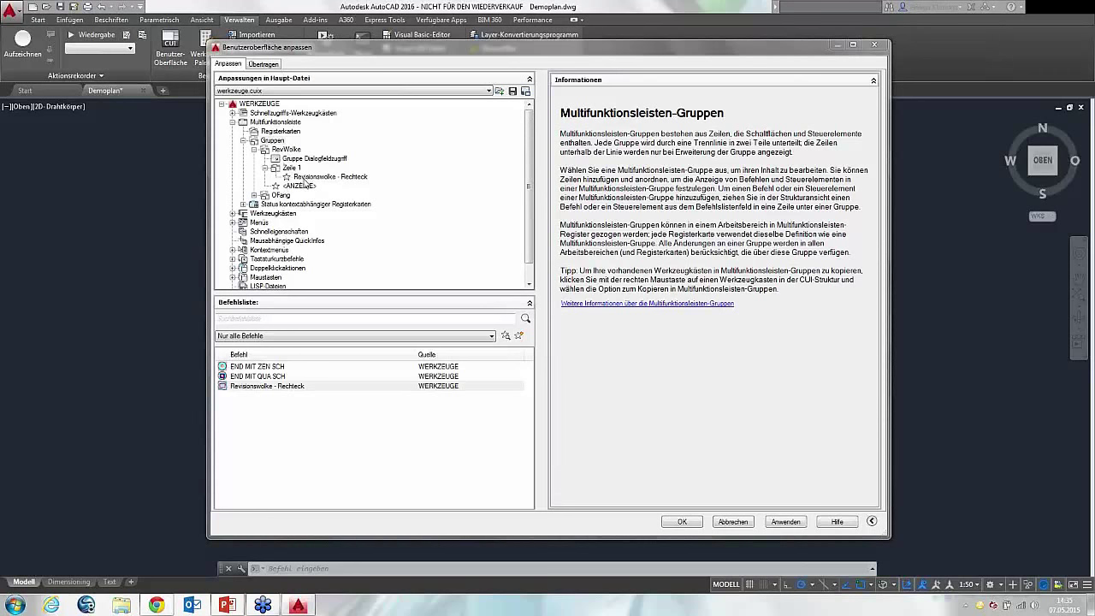
{"action": "left_click", "coordinate": [305, 177]}
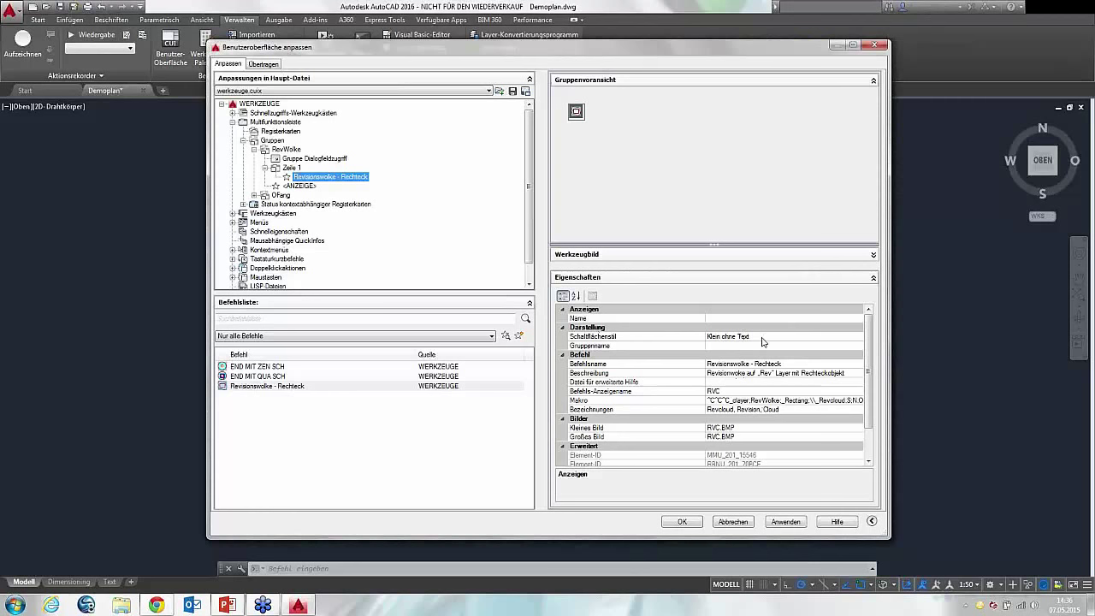
- Set the Revisionswolke - Rechteck button style to Groß mit Text (vertikal)
{"action": "left_click", "coordinate": [761, 337]}
{"action": "left_click", "coordinate": [858, 339]}
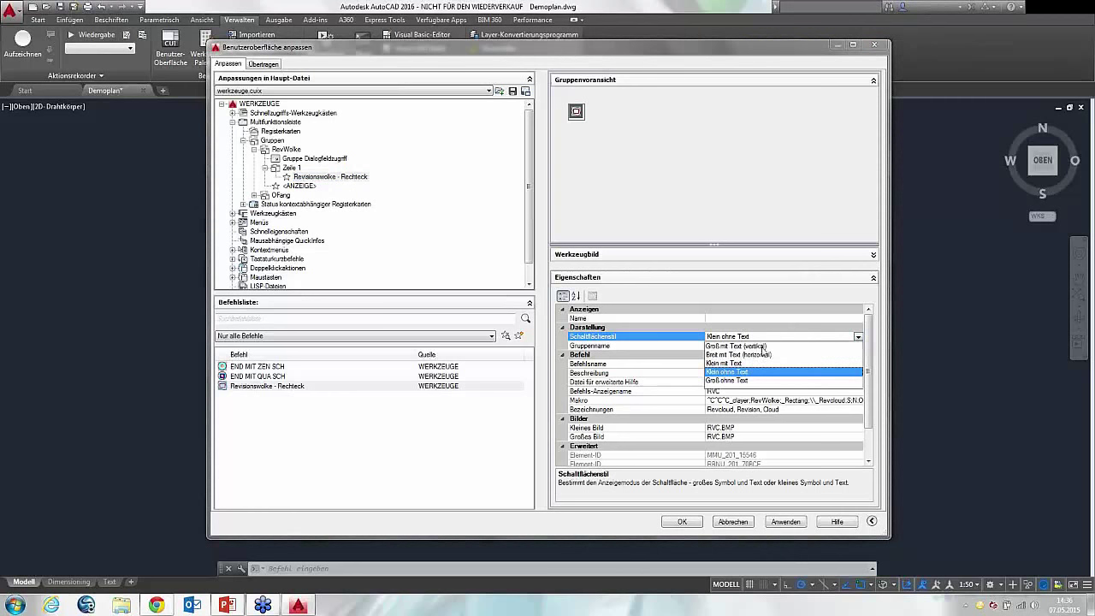
{"action": "left_click", "coordinate": [728, 385]}
{"action": "left_click", "coordinate": [858, 337]}
{"action": "left_click", "coordinate": [745, 346]}
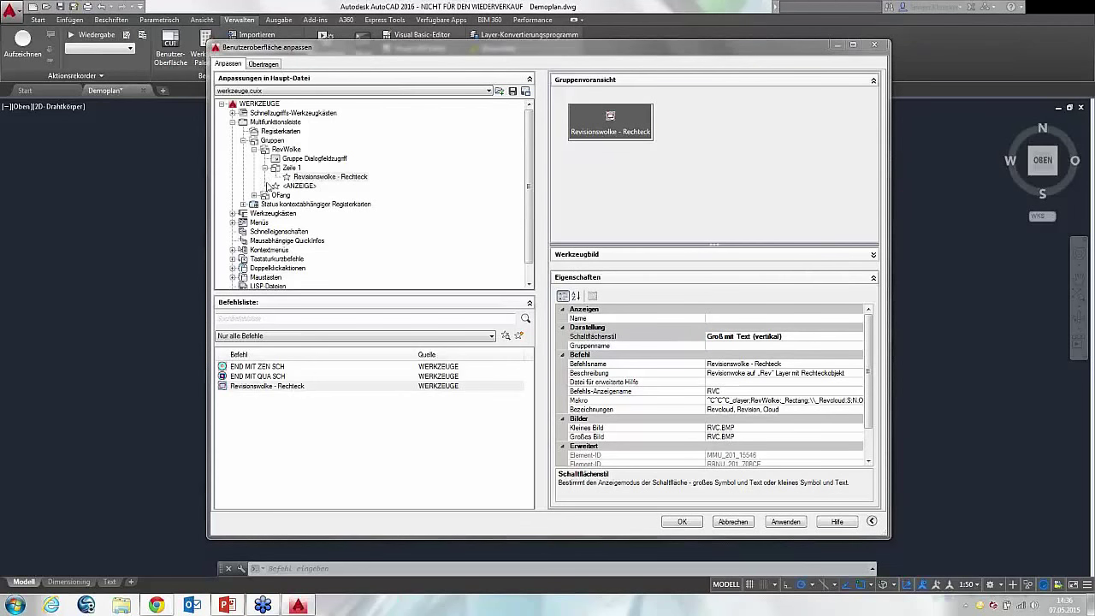
- Set the END MIT ZEN SCH button in OFang to Groß ohne Text
{"action": "left_click", "coordinate": [254, 195]}
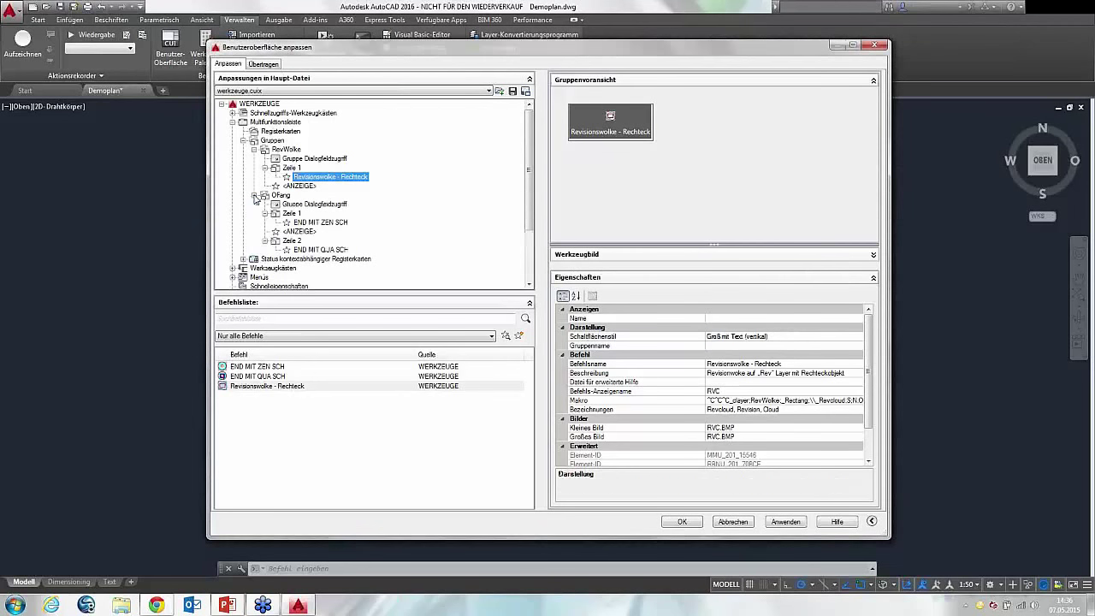
{"action": "left_click", "coordinate": [308, 223]}
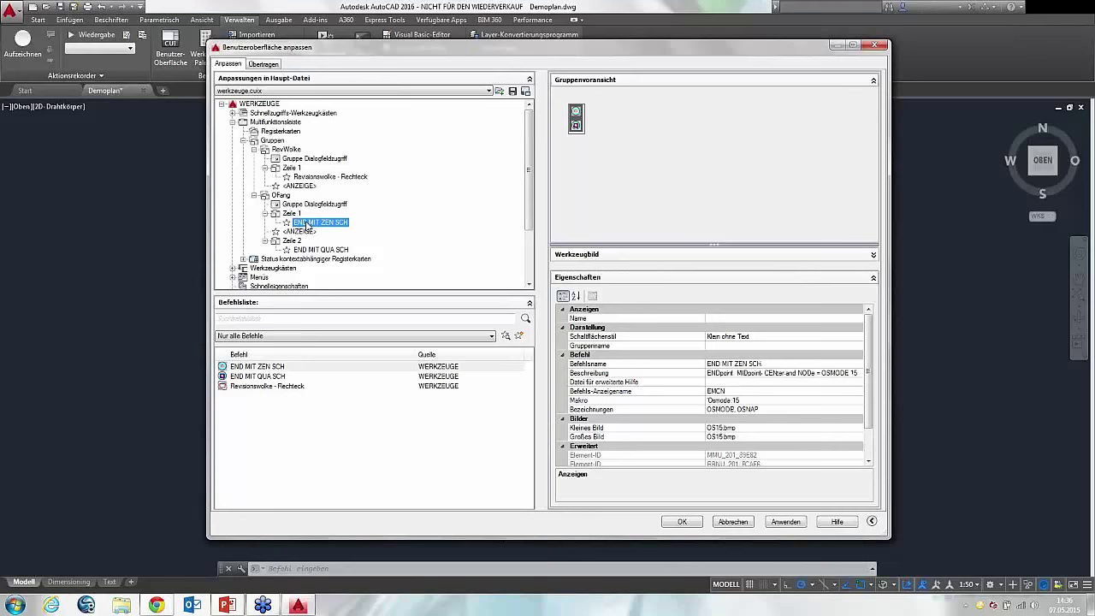
{"action": "left_click", "coordinate": [771, 336]}
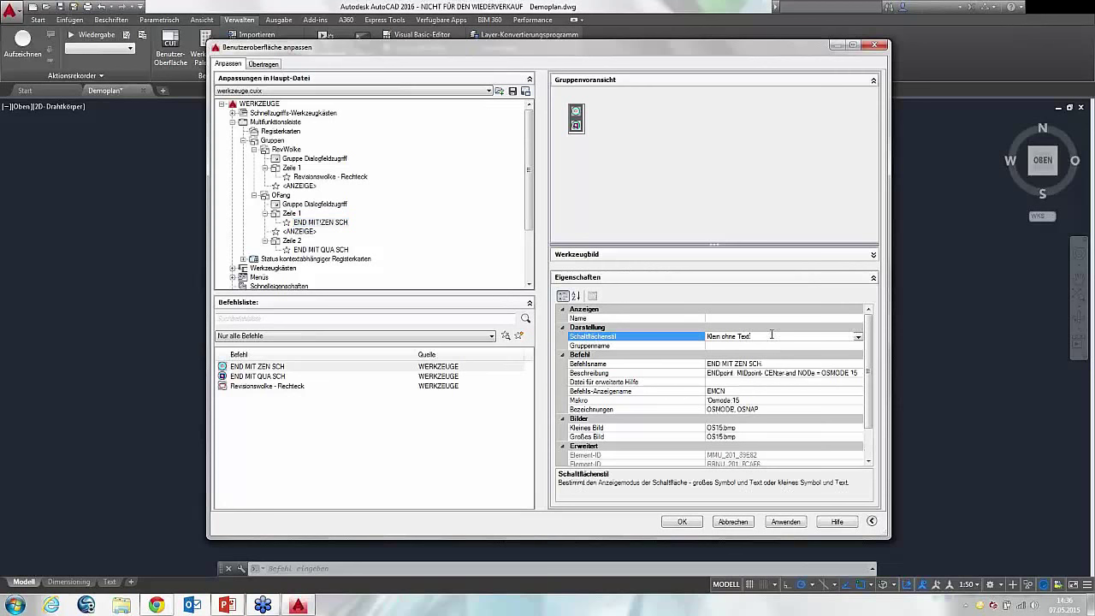
{"action": "left_click", "coordinate": [858, 337]}
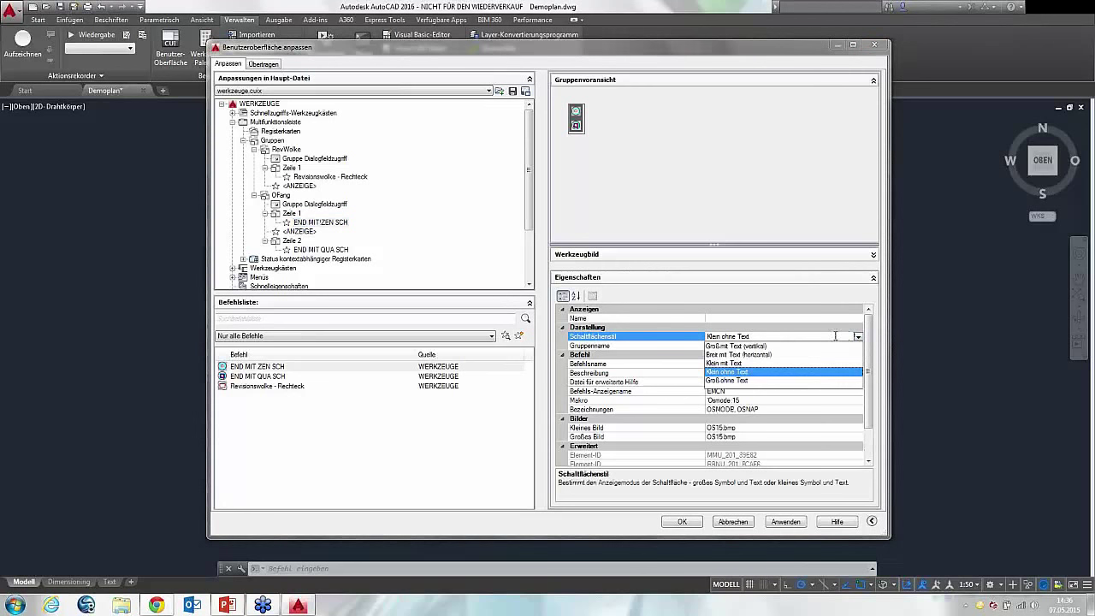
{"action": "left_click", "coordinate": [735, 381]}
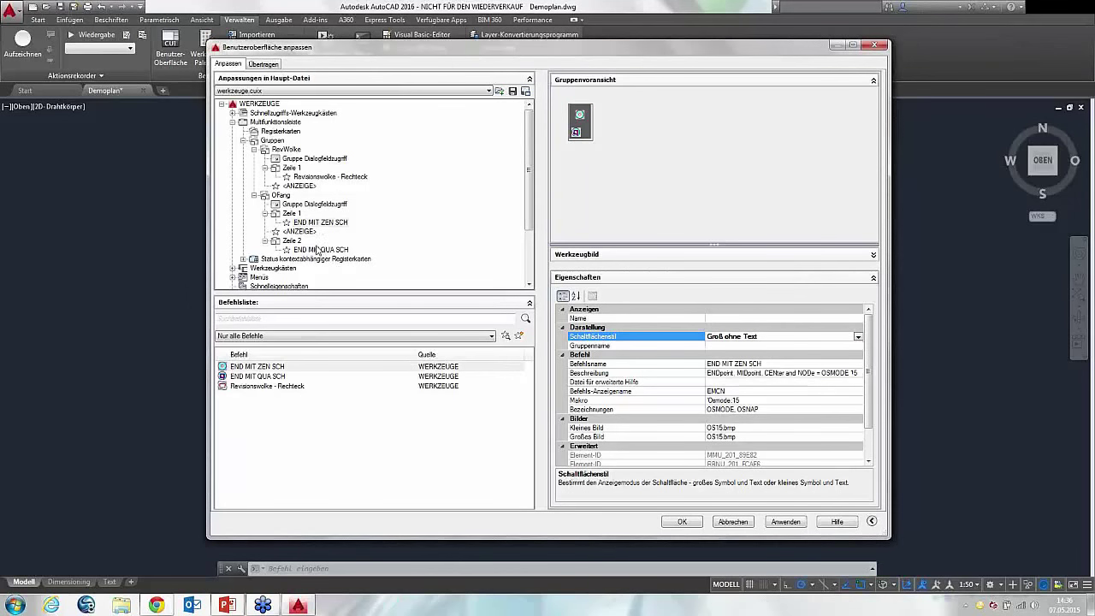
- Set END MIT QUA SCH to Klein mit Text and apply the button style changes
{"action": "left_click", "coordinate": [319, 250]}
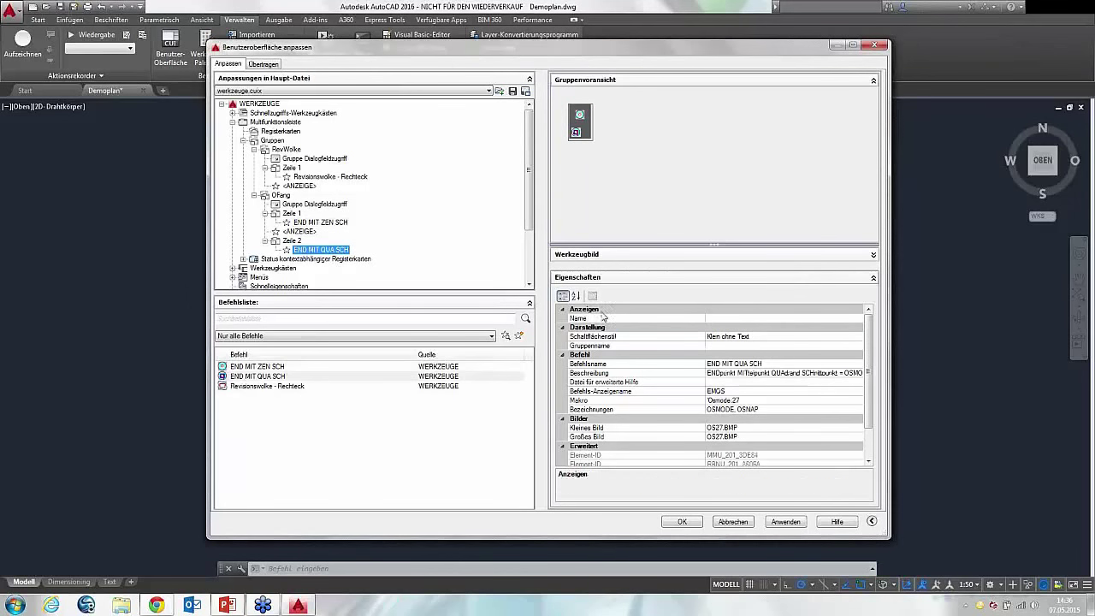
{"action": "left_click", "coordinate": [795, 339]}
{"action": "left_click", "coordinate": [857, 337]}
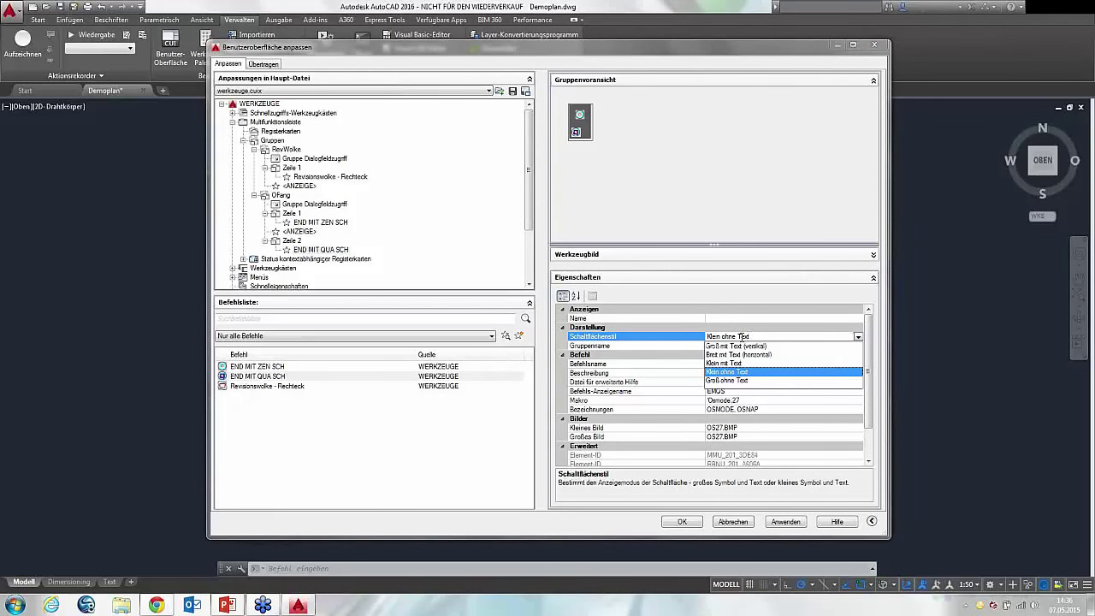
{"action": "left_click", "coordinate": [734, 364]}
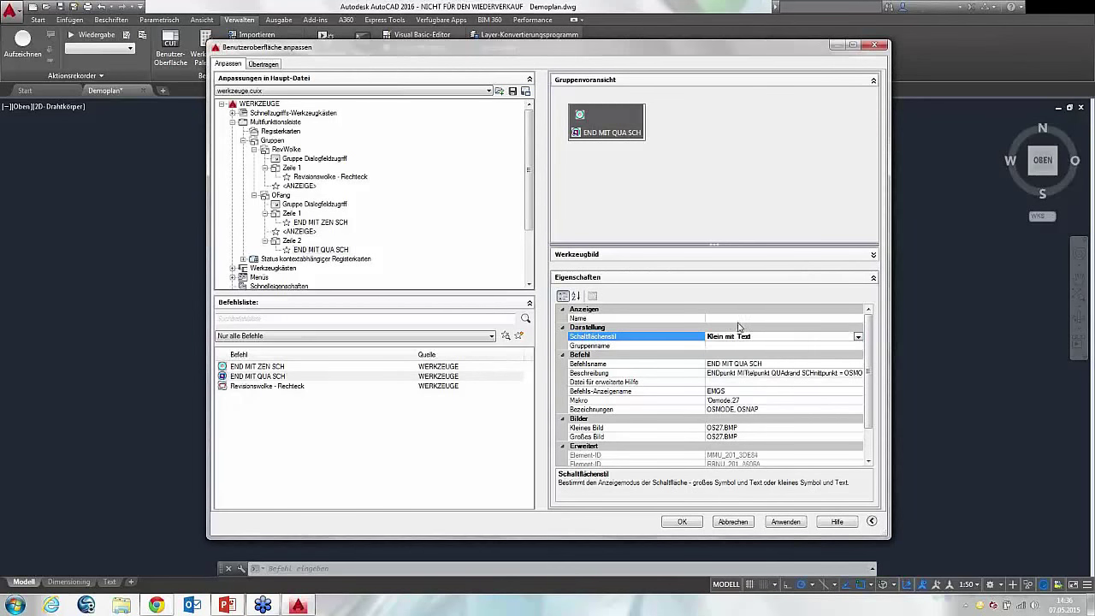
{"action": "left_click", "coordinate": [320, 222]}
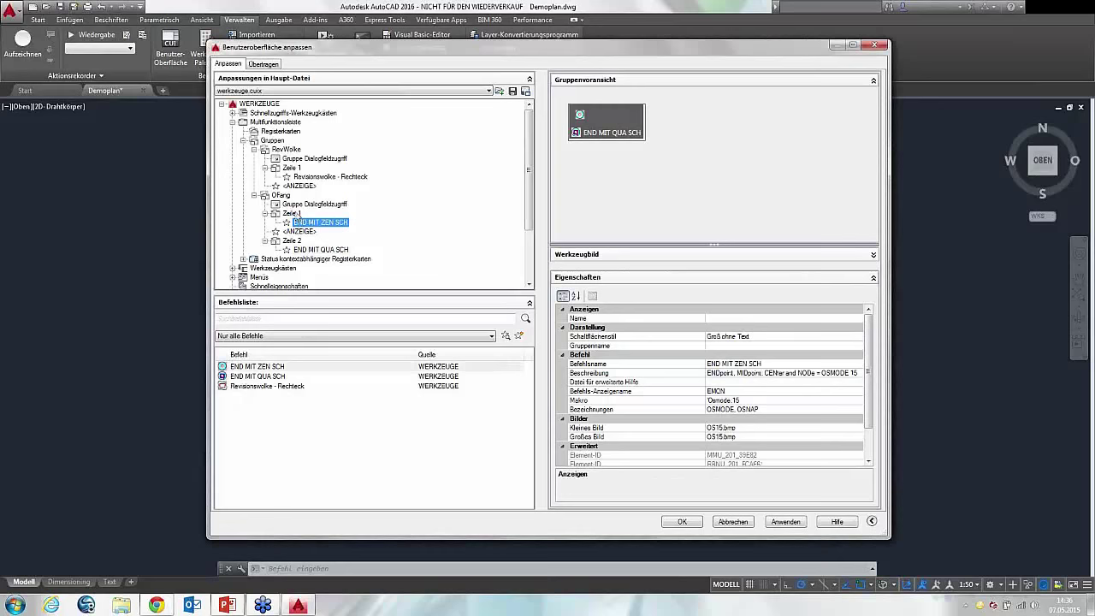
{"action": "left_click", "coordinate": [318, 249]}
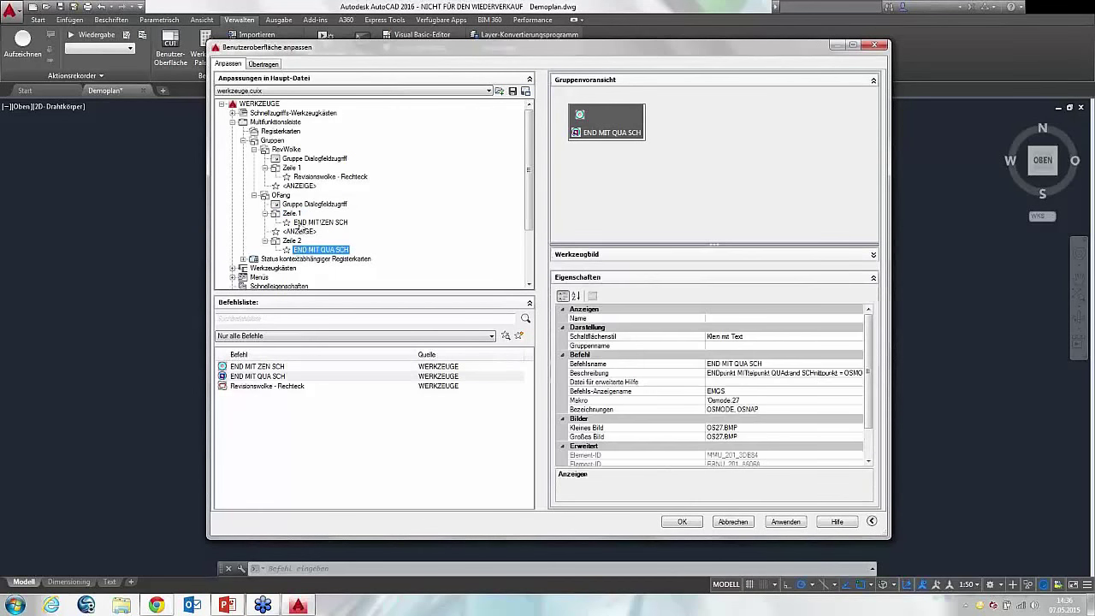
{"action": "left_click", "coordinate": [308, 222]}
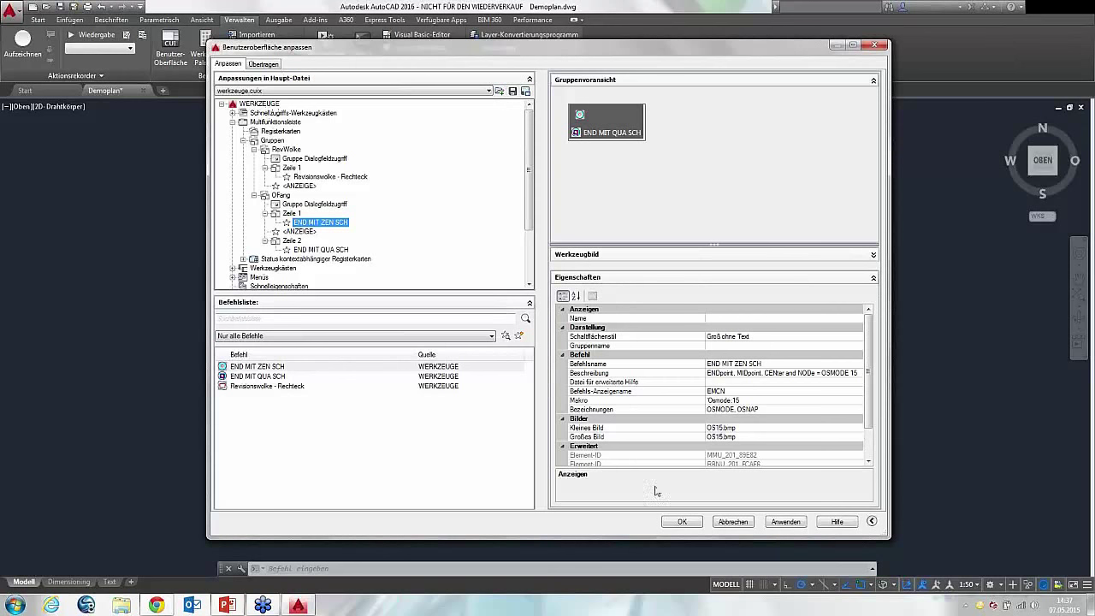
{"action": "left_click", "coordinate": [776, 523]}
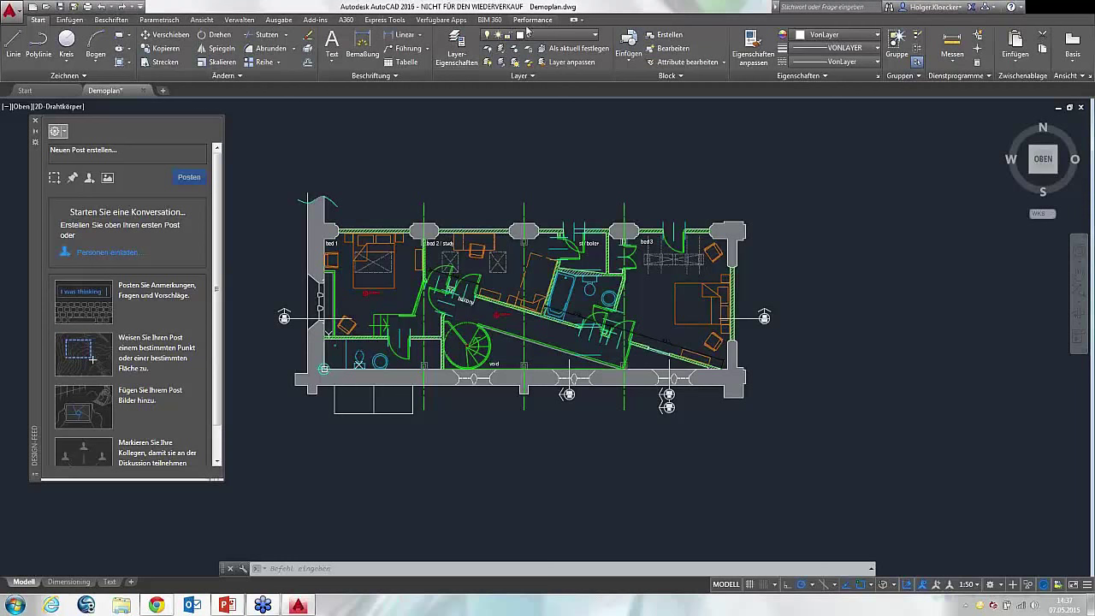
- Reopen the CUI with ABI on werkzeuge.cuix, expand Gruppen and select Registerkarten
{"action": "left_click", "coordinate": [507, 568]}
{"action": "type", "text": "AB"}
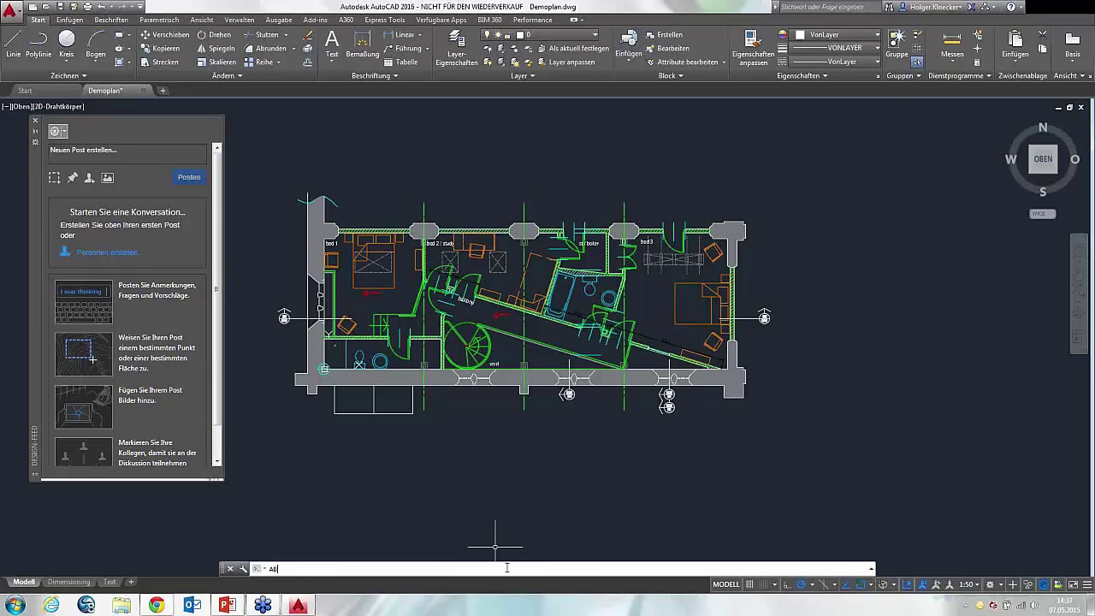
{"action": "key", "text": "Return"}
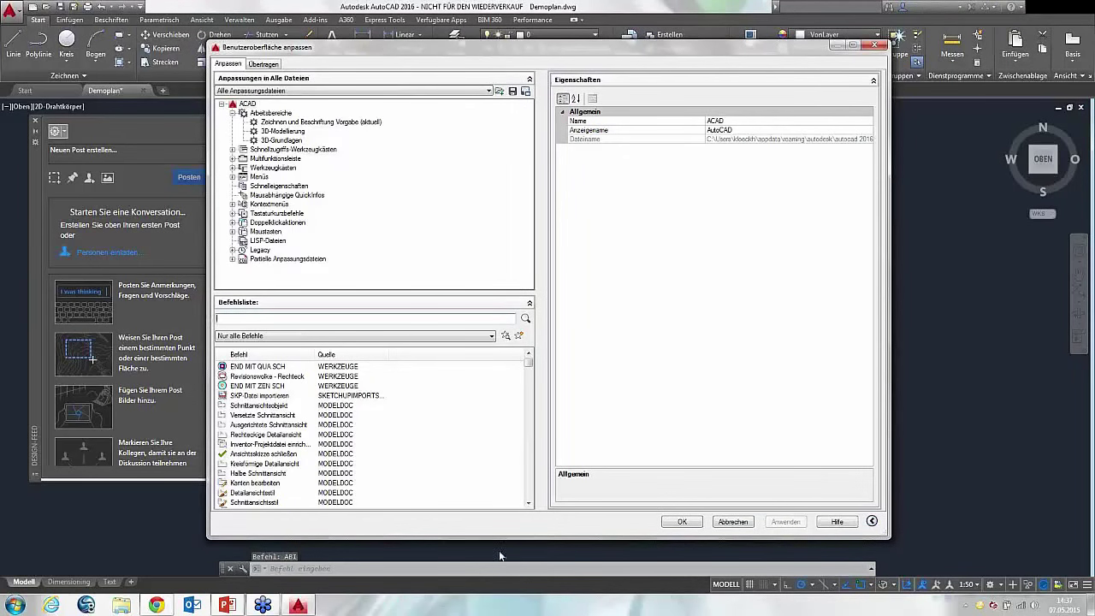
{"action": "left_click", "coordinate": [321, 91]}
{"action": "left_click", "coordinate": [261, 193]}
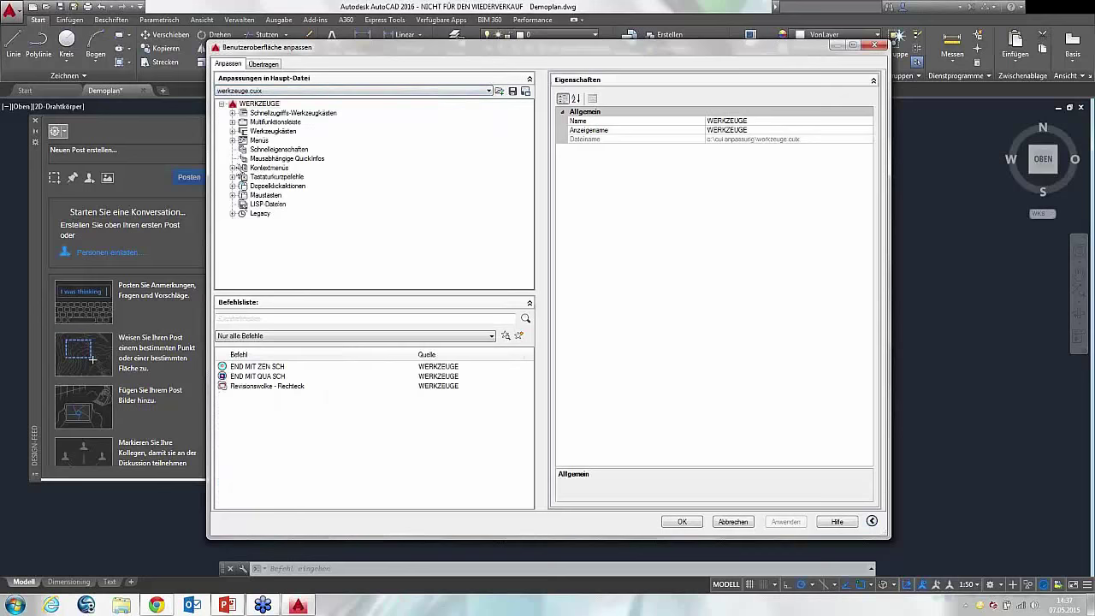
{"action": "left_click", "coordinate": [232, 122]}
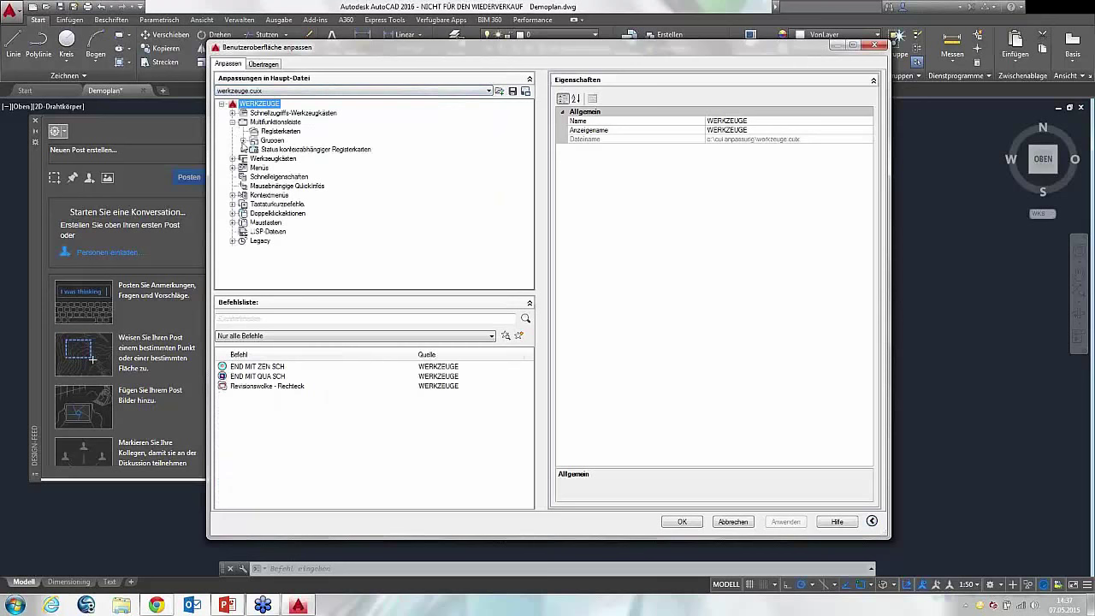
{"action": "left_click", "coordinate": [243, 141]}
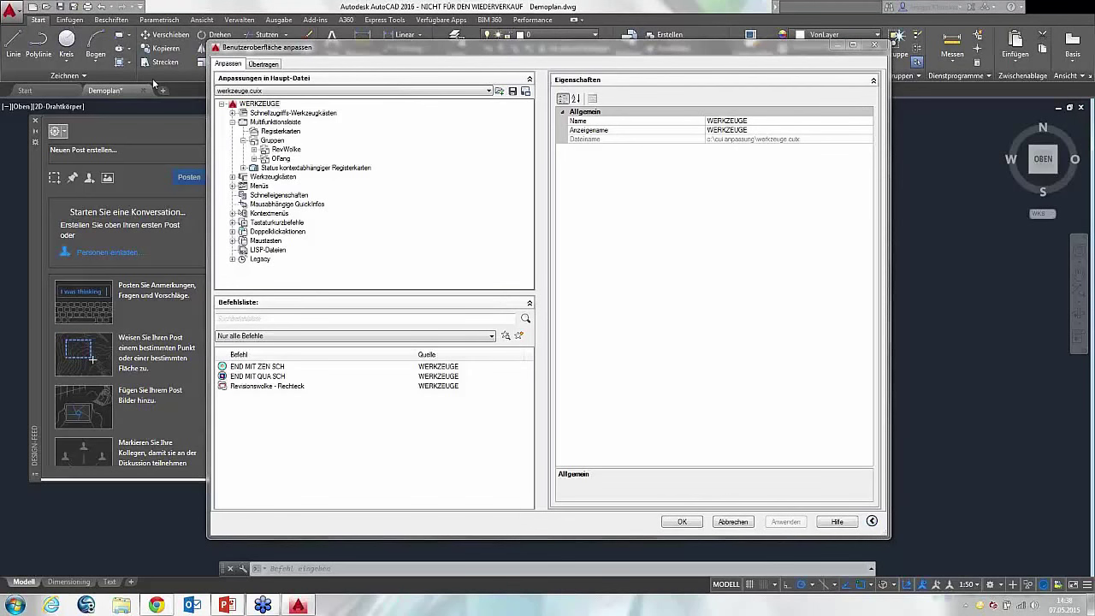
{"action": "left_click", "coordinate": [282, 132]}
- Create a new ribbon tab under Registerkarten and name it Webinar
{"action": "right_click", "coordinate": [287, 138]}
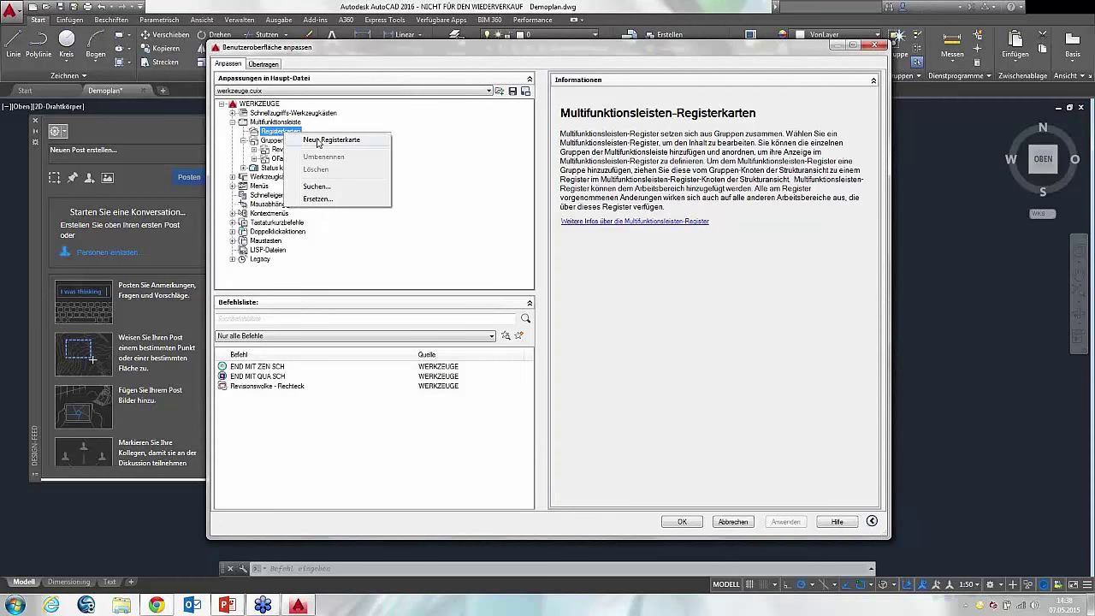
{"action": "left_click", "coordinate": [321, 139]}
{"action": "key", "text": "Return"}
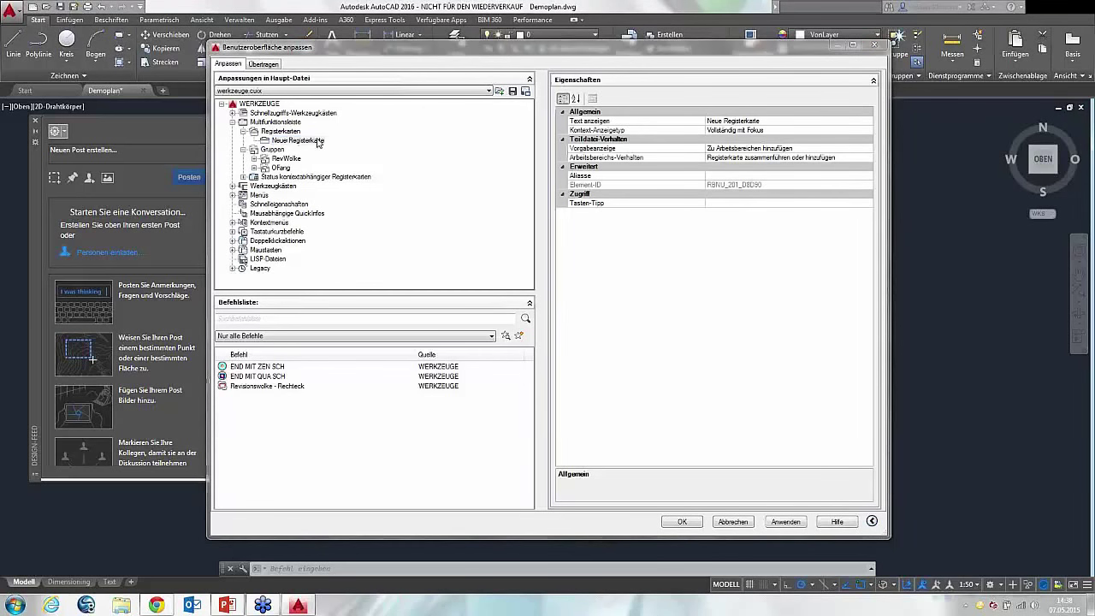
{"action": "left_click", "coordinate": [317, 140]}
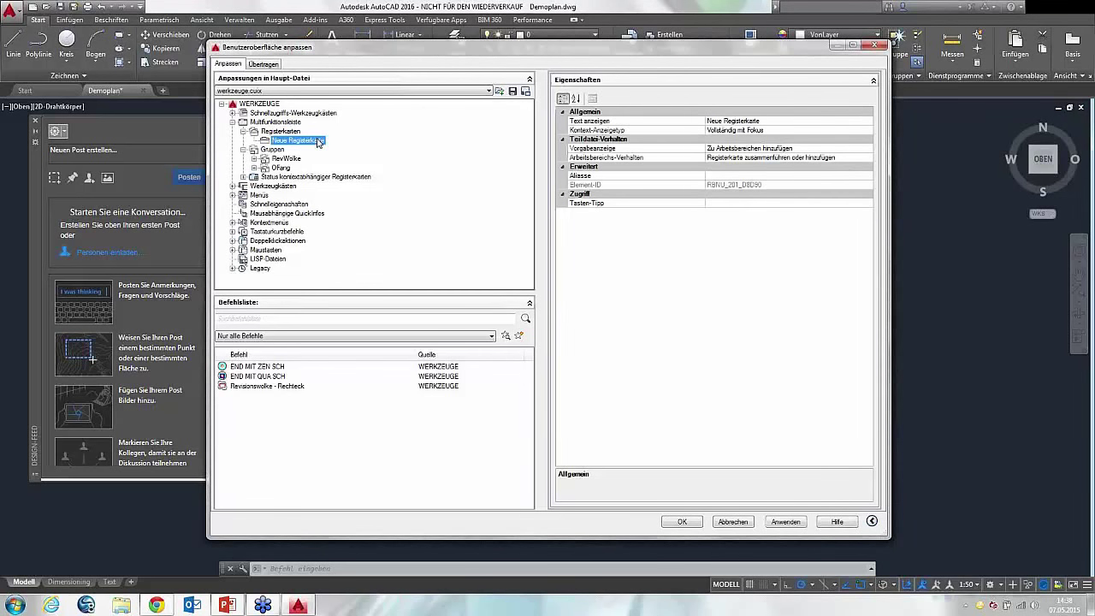
{"action": "left_click", "coordinate": [317, 140]}
{"action": "type", "text": "Wi"}
{"action": "type", "text": "inar"}
{"action": "key", "text": "Return"}
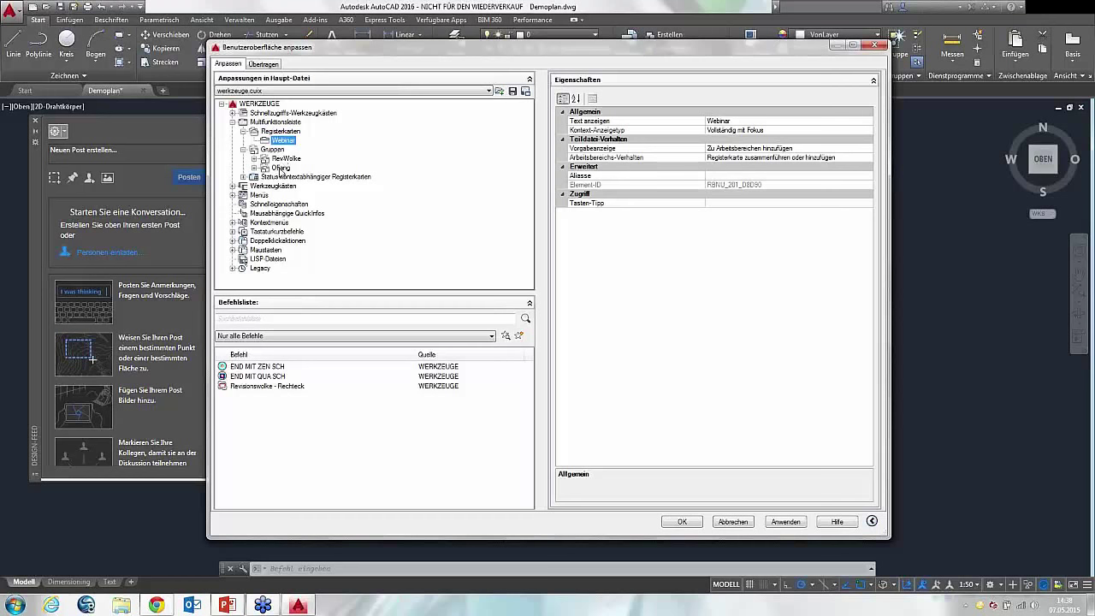
- Drag the RevWolke and OFang panels onto the Webinar tab and collapse the tree
{"action": "left_click", "coordinate": [284, 159]}
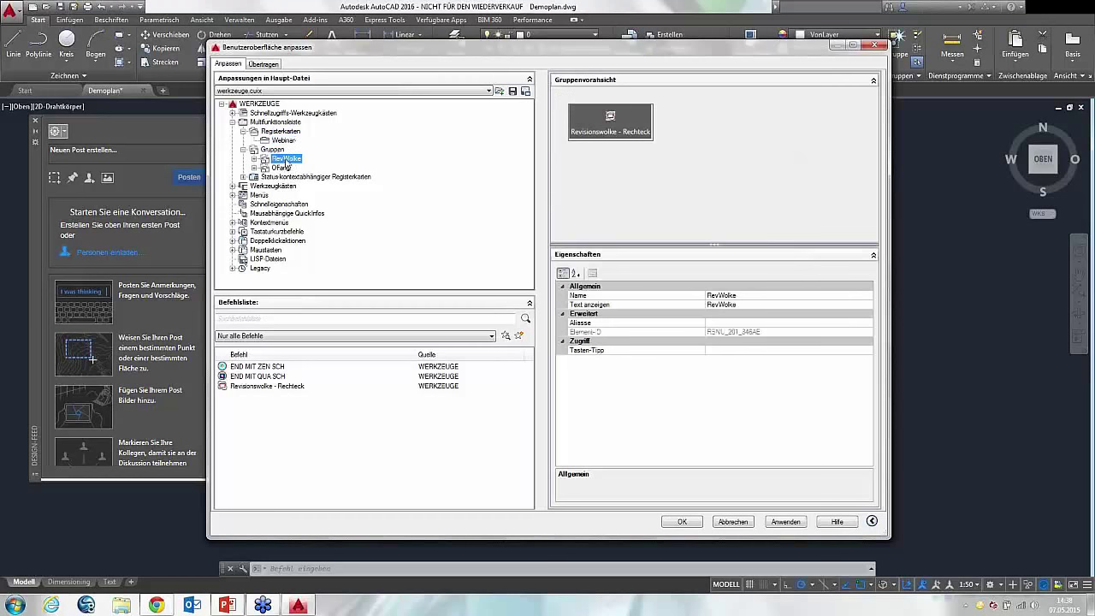
{"action": "left_click_drag", "start_coordinate": [284, 142], "coordinate": [300, 157]}
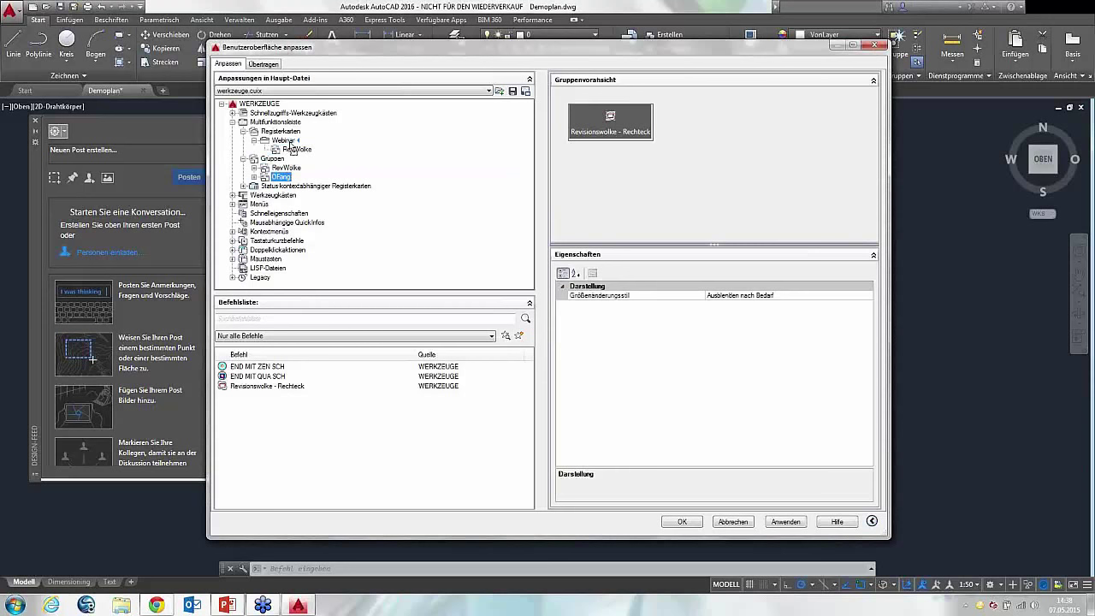
{"action": "left_click", "coordinate": [292, 150]}
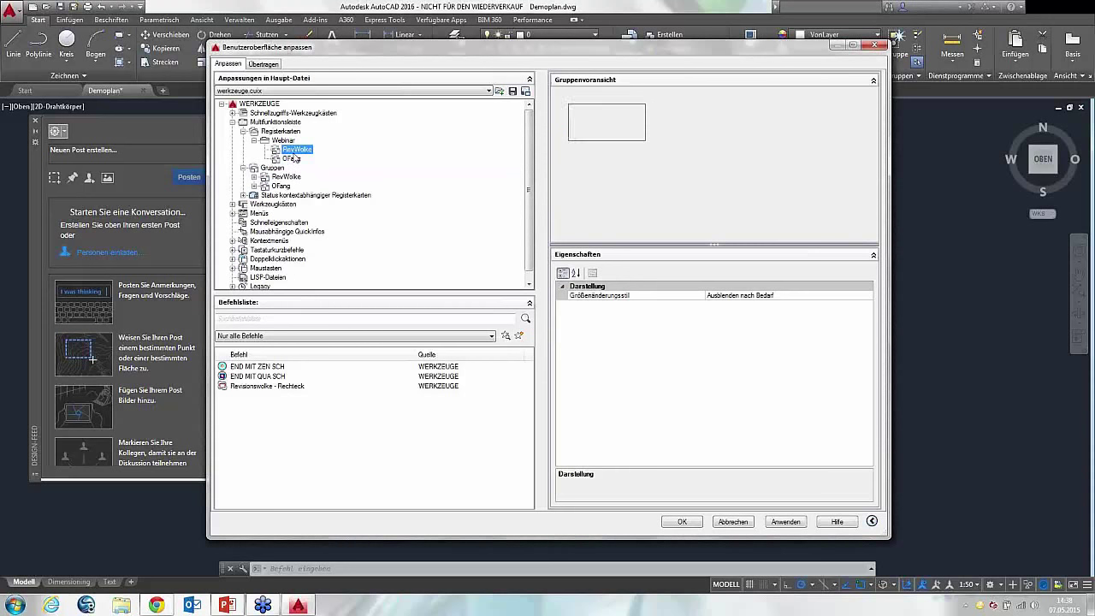
{"action": "key", "text": "Up"}
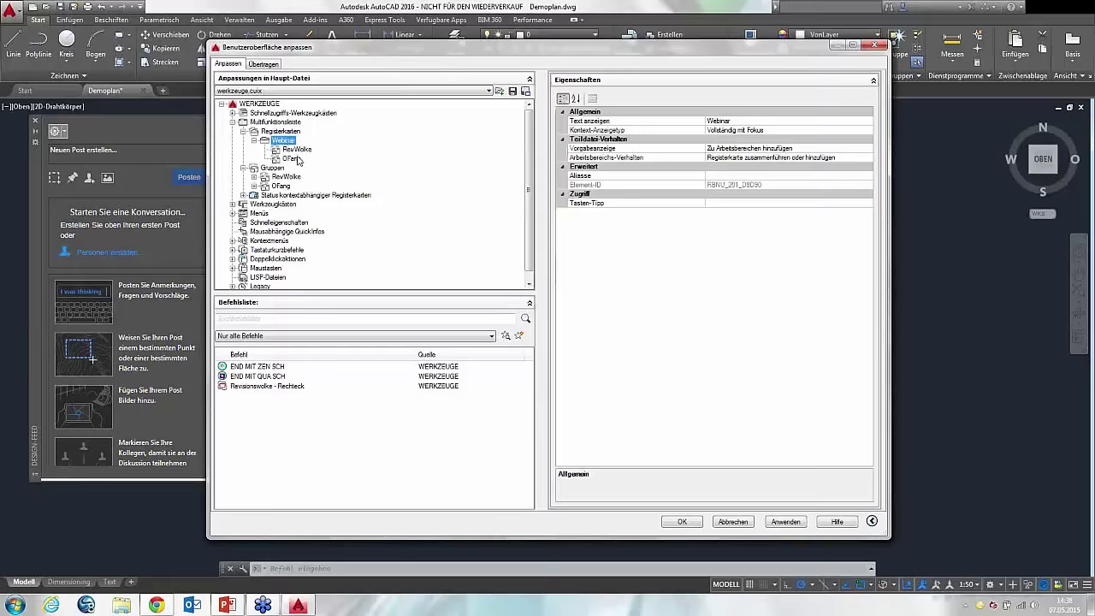
{"action": "left_click", "coordinate": [255, 141]}
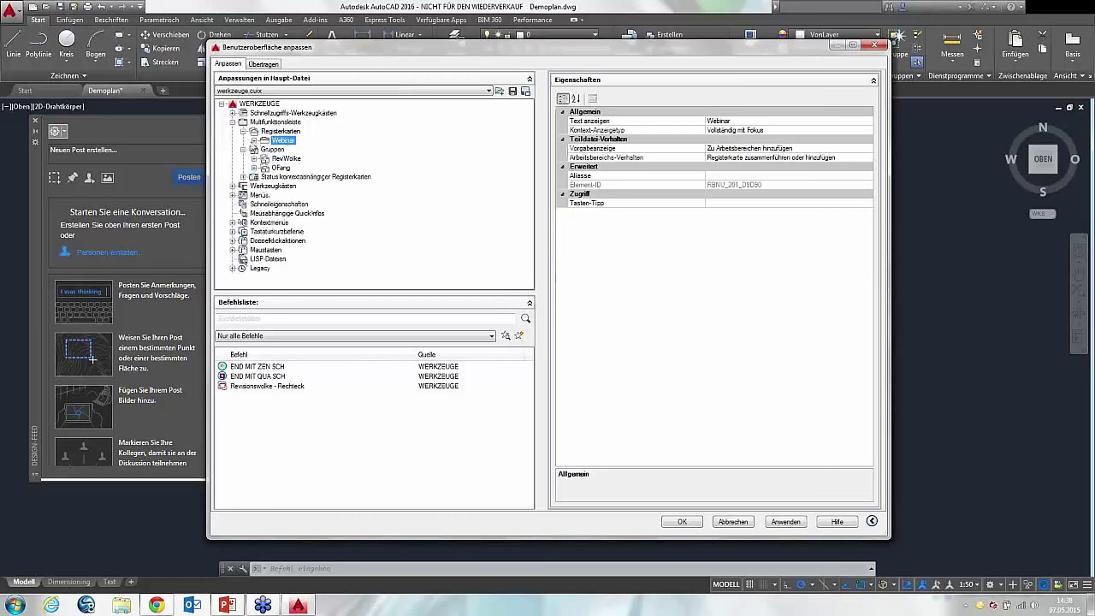
{"action": "left_click", "coordinate": [243, 131]}
{"action": "left_click", "coordinate": [244, 140]}
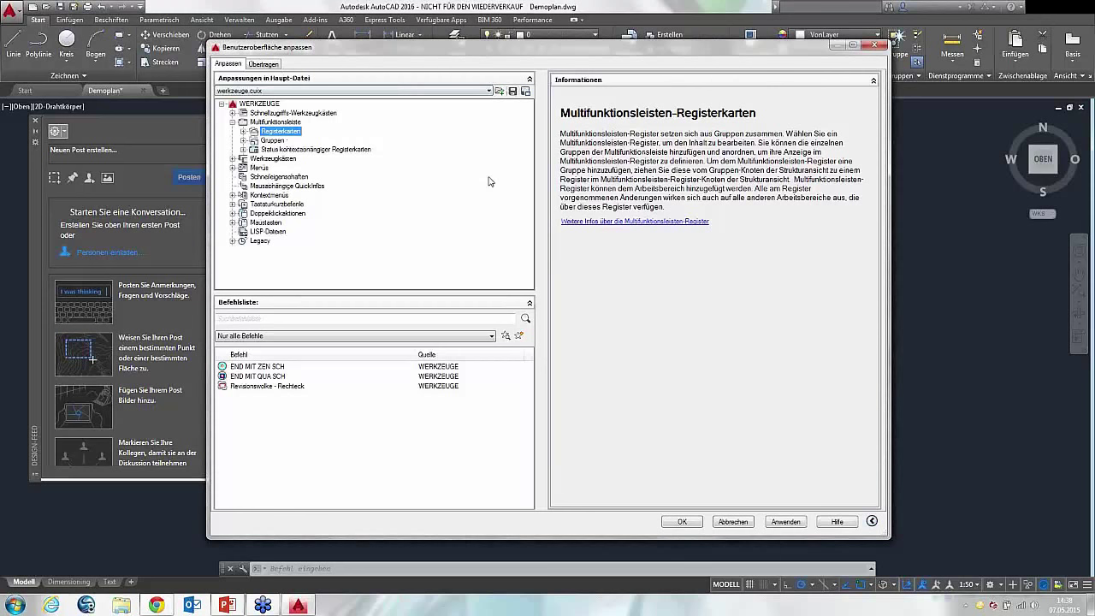
- Switch the file list to Alle Anpassungsdateien and confirm the dialog with OK
{"action": "left_click", "coordinate": [347, 91]}
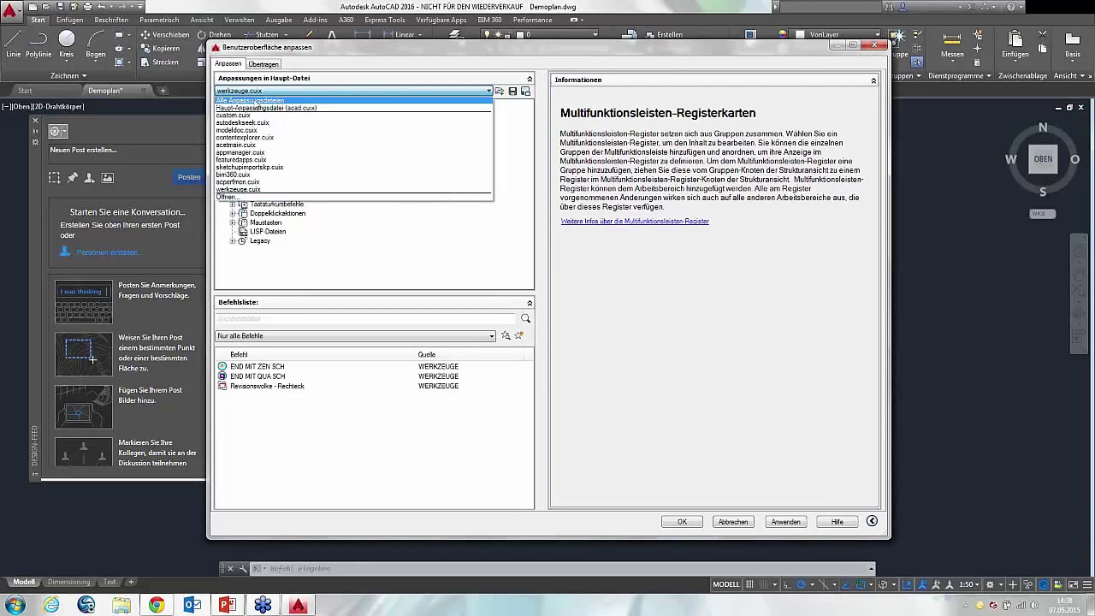
{"action": "left_click", "coordinate": [257, 101]}
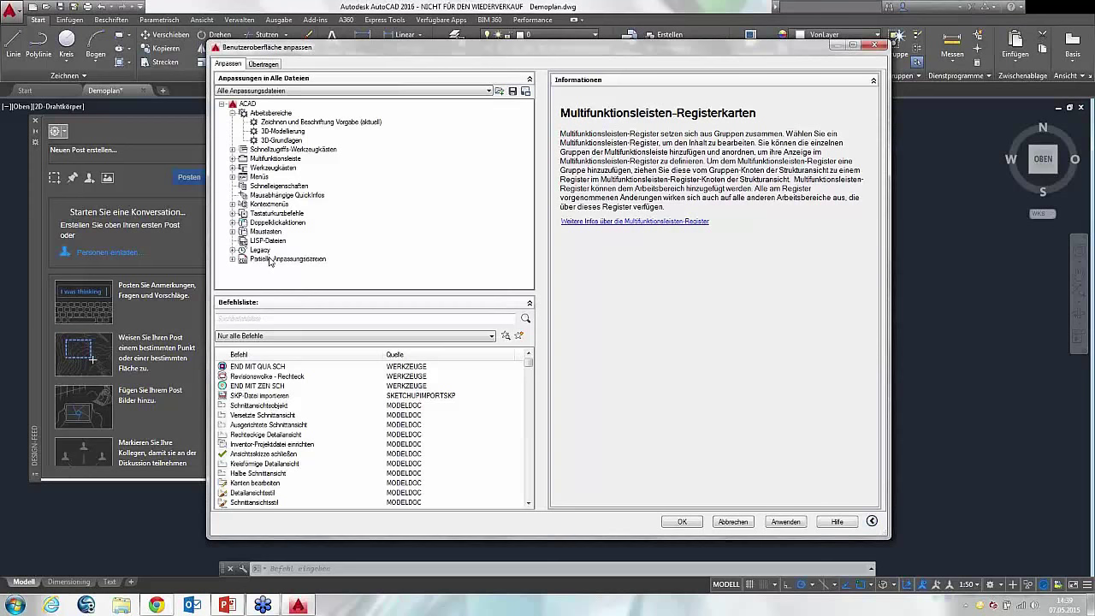
{"action": "left_click", "coordinate": [682, 521]}
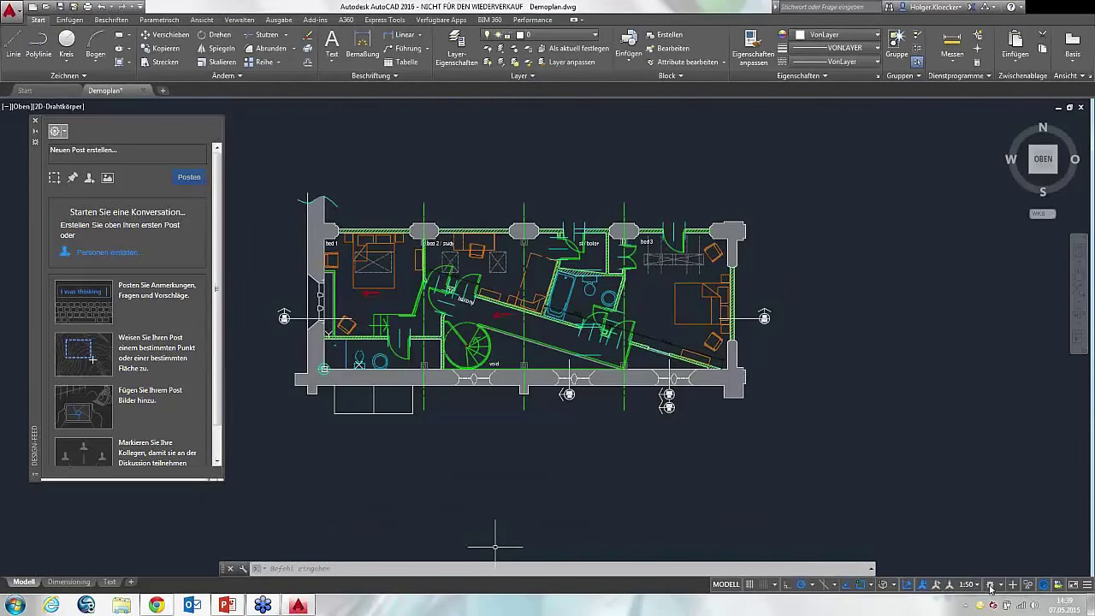
- Reopen the Customize User Interface dialog from the command line
{"action": "left_click", "coordinate": [1004, 587]}
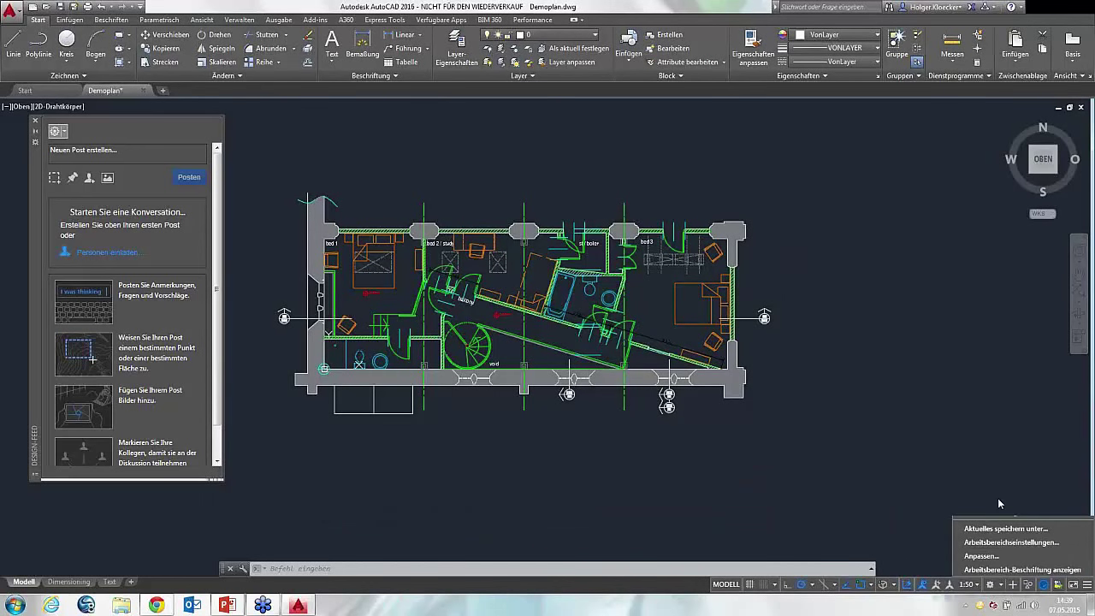
{"action": "left_click", "coordinate": [670, 568]}
{"action": "type", "text": "abi"}
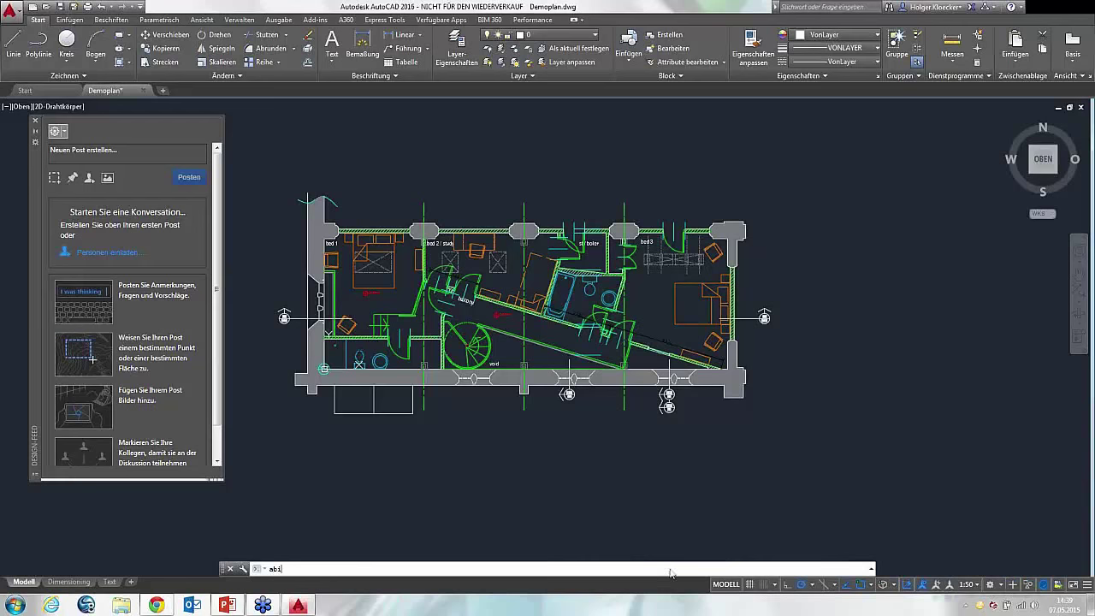
{"action": "key", "text": "Return"}
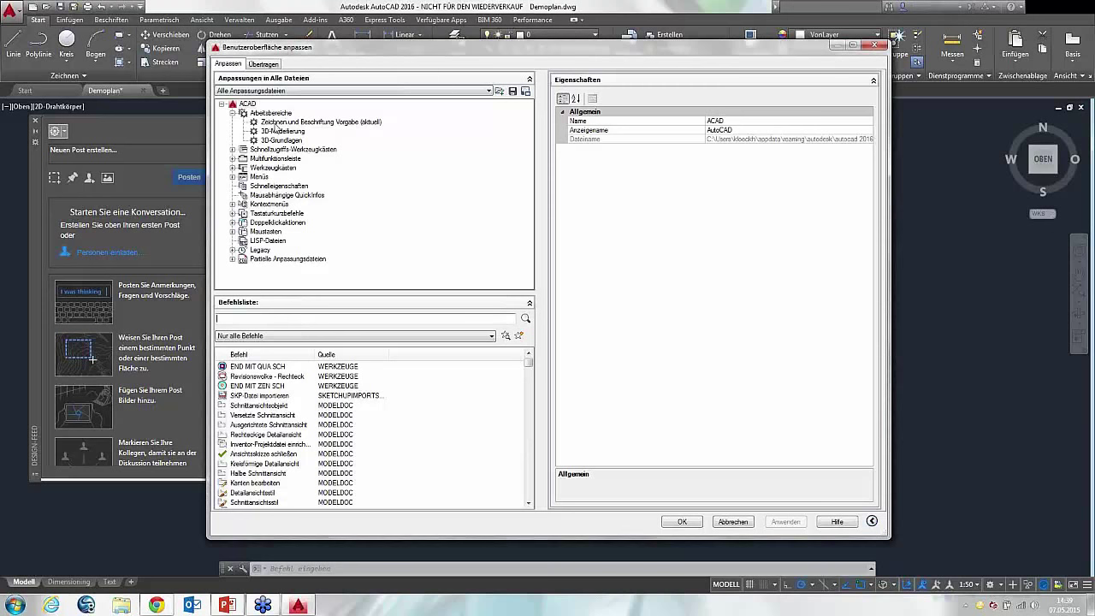
- Duplicate the Zeichnen und Beschriftung workspace and rename the copy 'AutoCAD Webinar'
{"action": "left_click", "coordinate": [276, 124]}
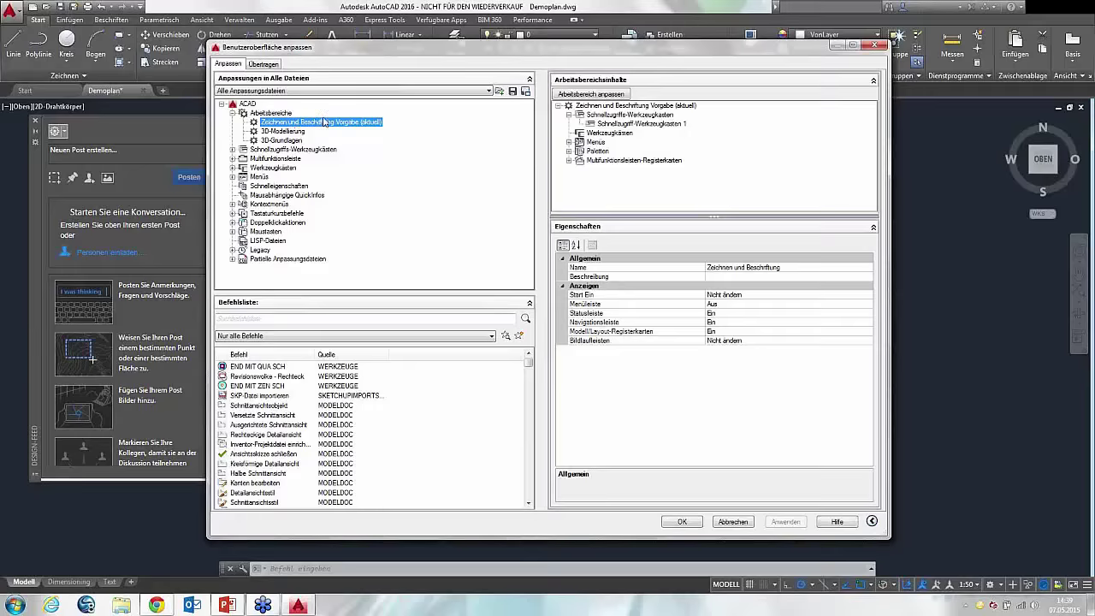
{"action": "right_click", "coordinate": [325, 127]}
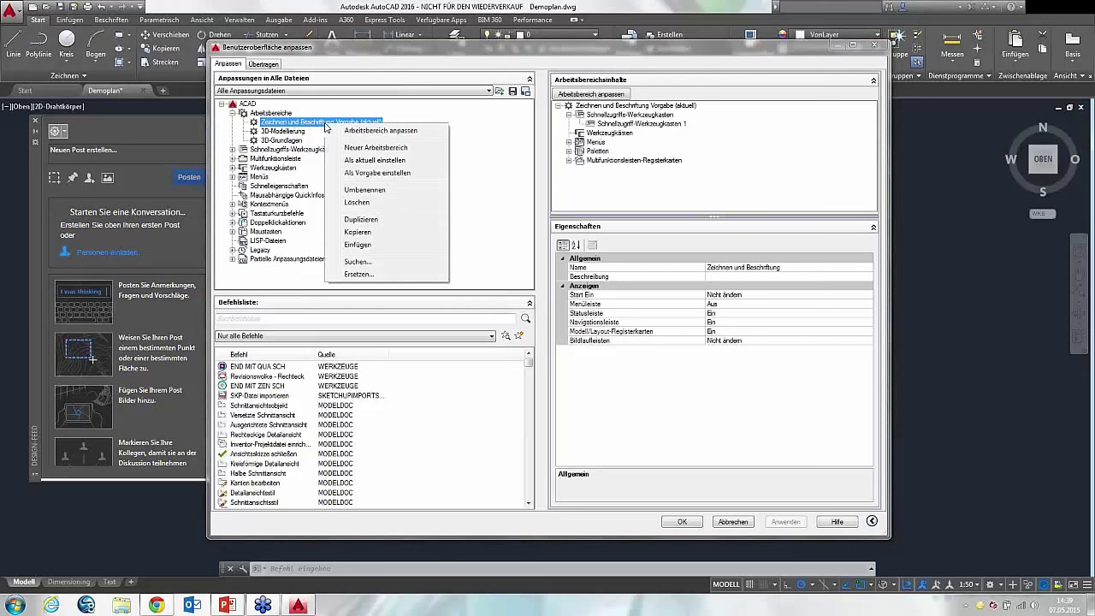
{"action": "left_click", "coordinate": [360, 219]}
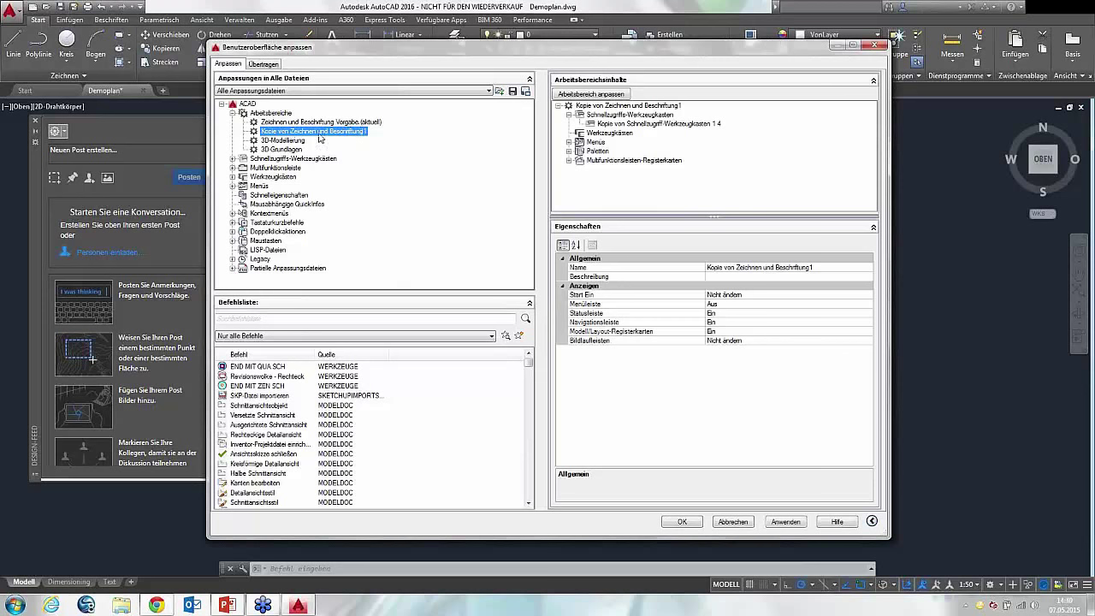
{"action": "left_click", "coordinate": [340, 136]}
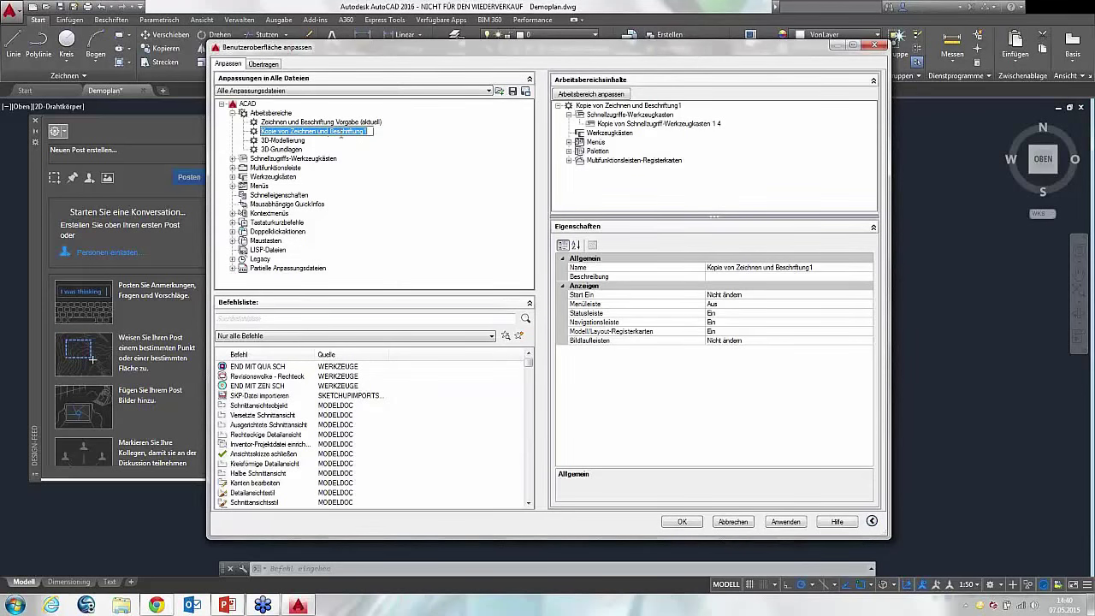
{"action": "type", "text": "We"}
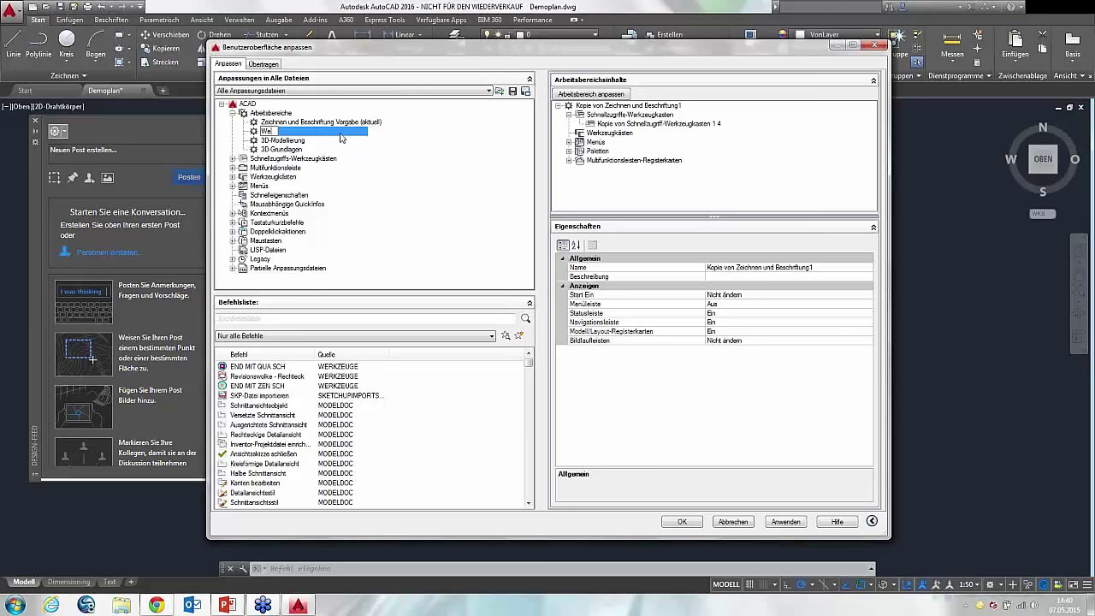
{"action": "type", "text": "AutoCAD"}
{"action": "type", "text": "Webinar"}
{"action": "key", "text": "Return"}
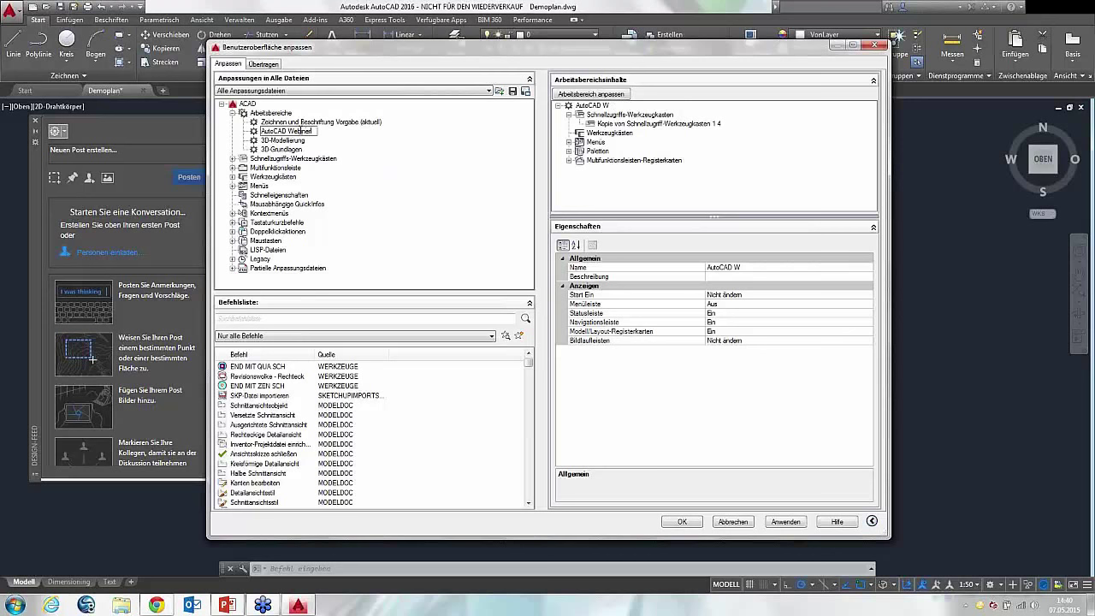
- Set AutoCAD Webinar as the current workspace (Als aktuell einstellen)
{"action": "right_click", "coordinate": [302, 132]}
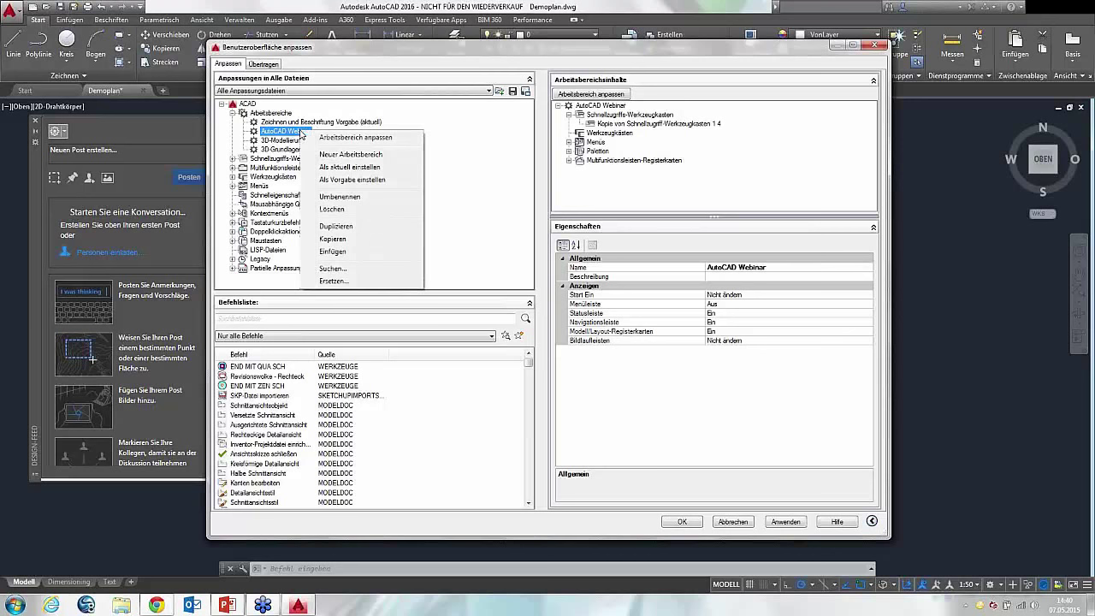
{"action": "left_click", "coordinate": [342, 167]}
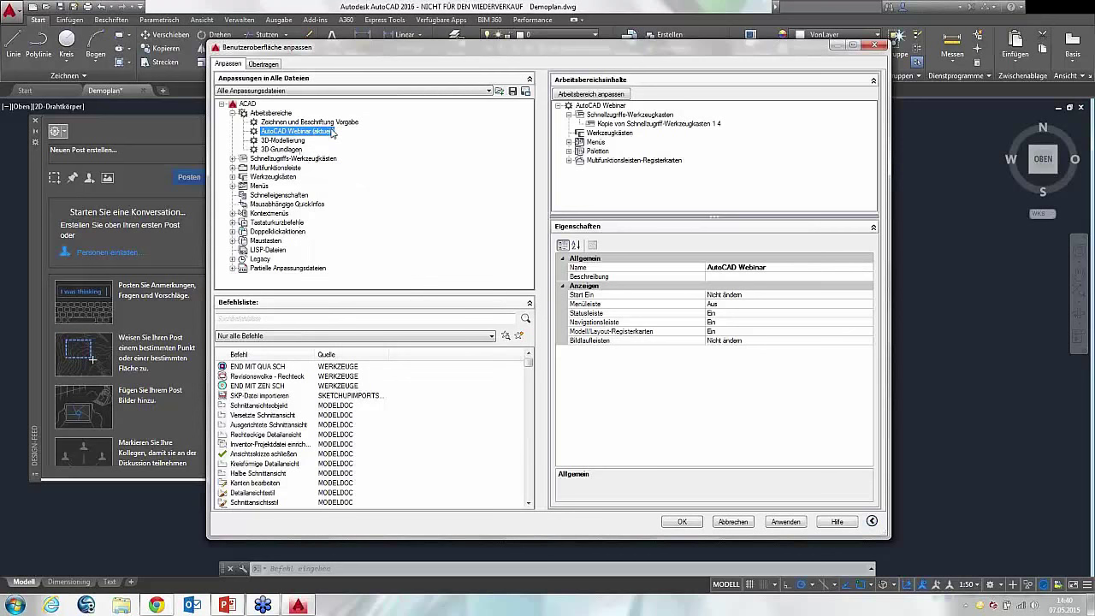
{"action": "left_click", "coordinate": [330, 132]}
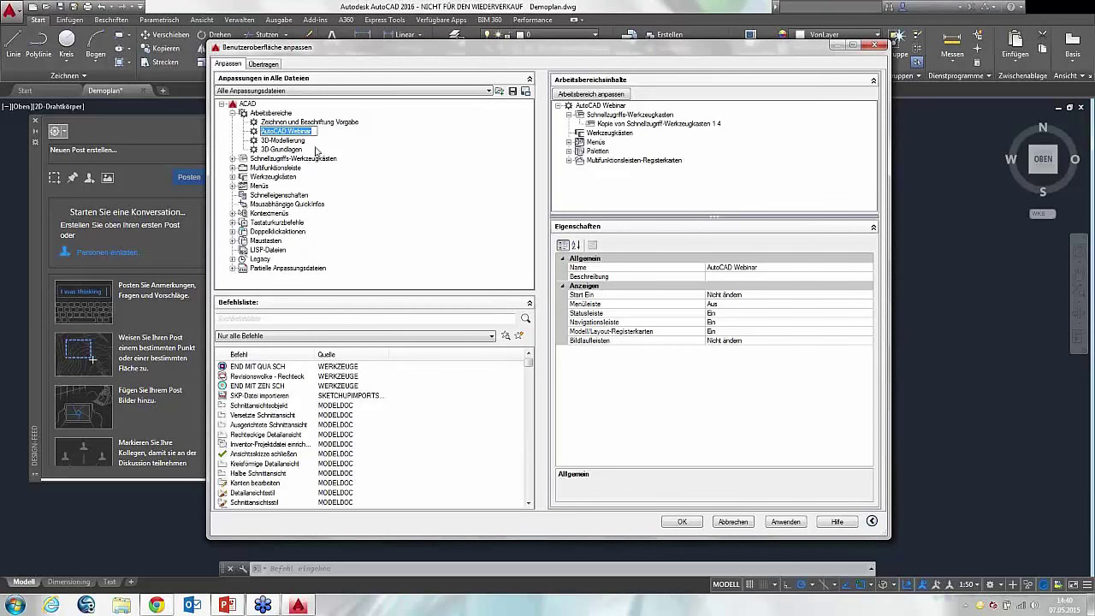
{"action": "double_click", "coordinate": [301, 133]}
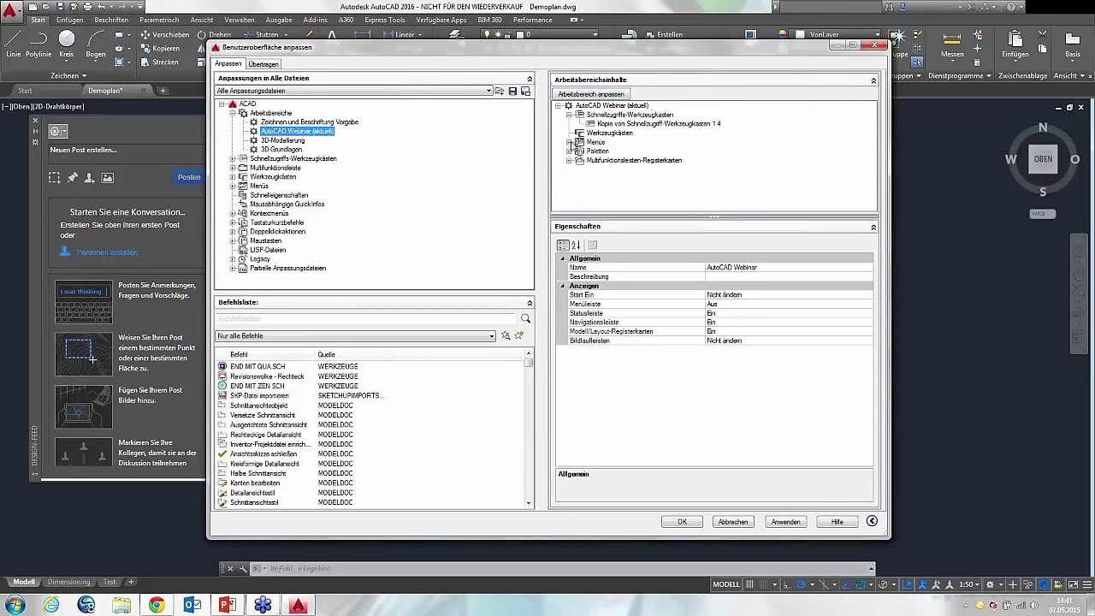
{"action": "left_click", "coordinate": [570, 142]}
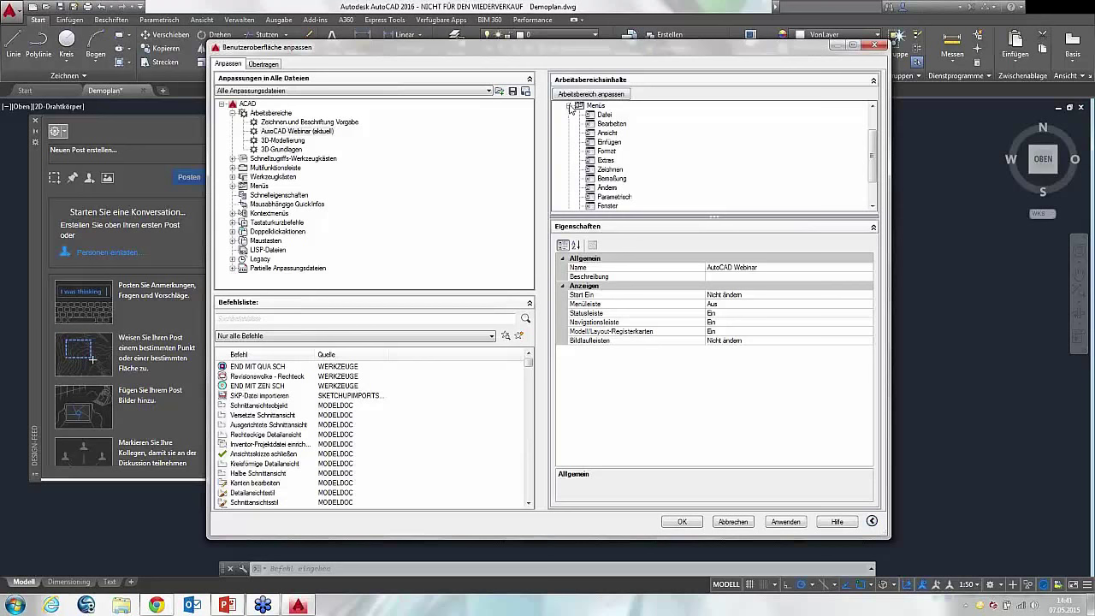
{"action": "left_click", "coordinate": [570, 106]}
{"action": "left_click", "coordinate": [570, 151]}
{"action": "scroll", "coordinate": [590, 161], "scroll_direction": "down", "scroll_amount": 2}
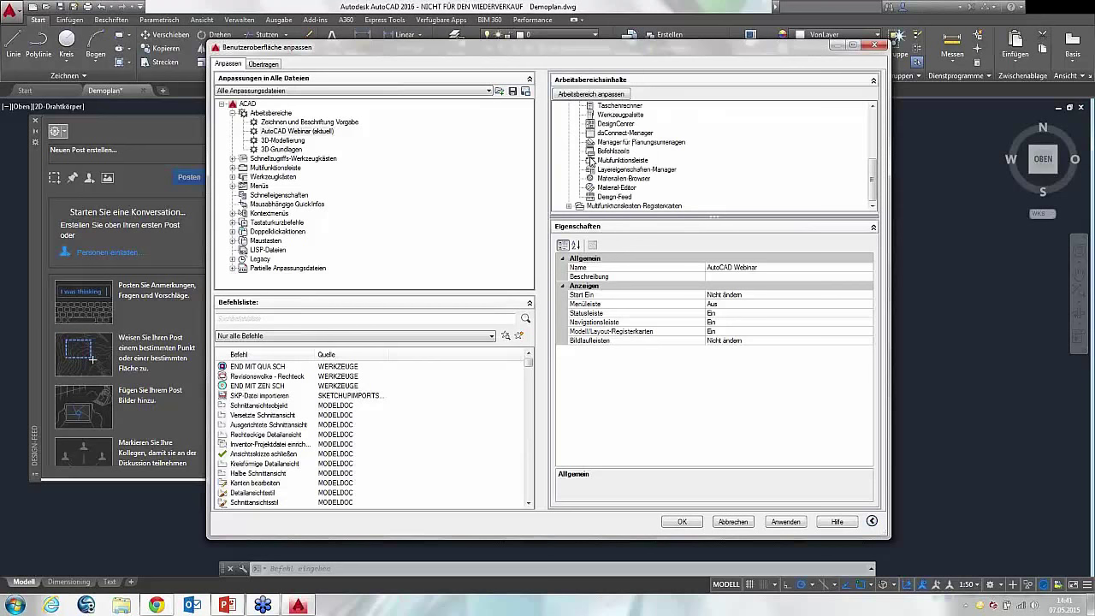
{"action": "left_click", "coordinate": [569, 206]}
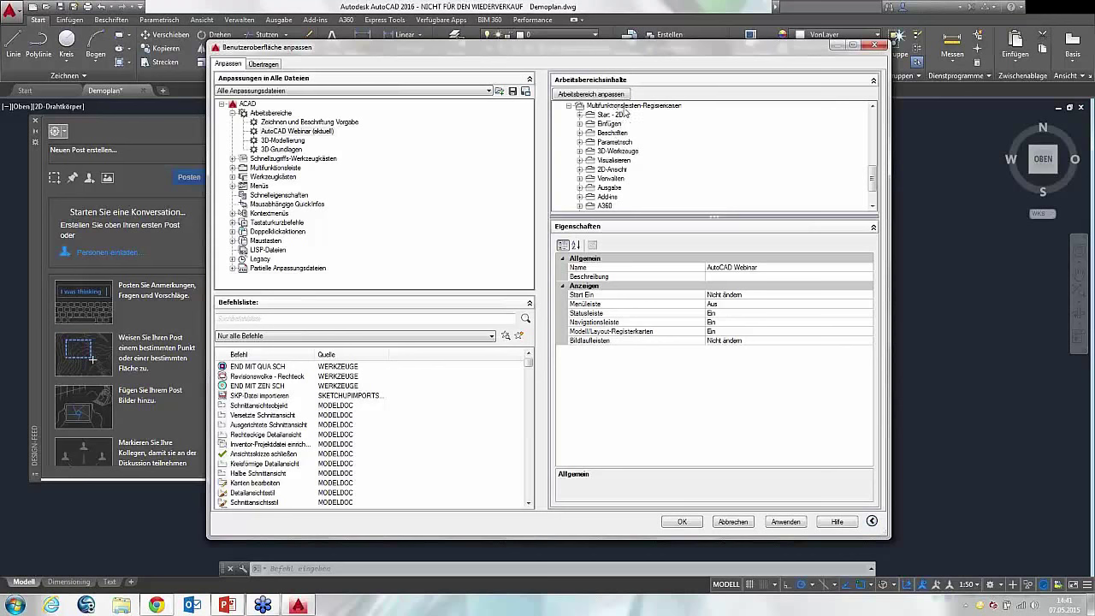
{"action": "left_click_drag", "start_coordinate": [624, 48], "coordinate": [519, 54]}
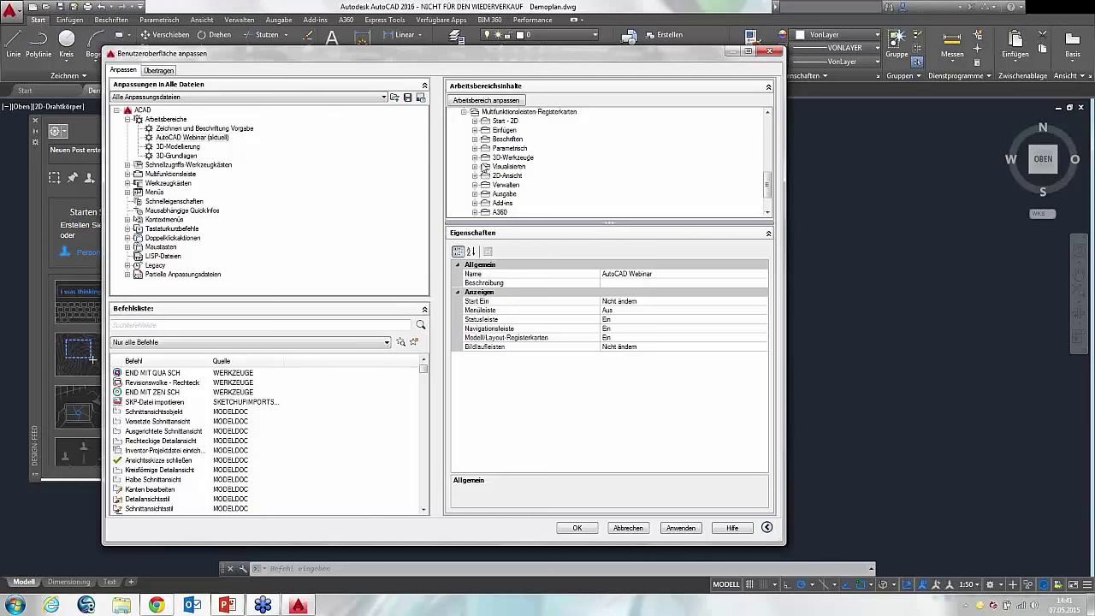
{"action": "left_click", "coordinate": [475, 157]}
{"action": "left_click", "coordinate": [476, 148]}
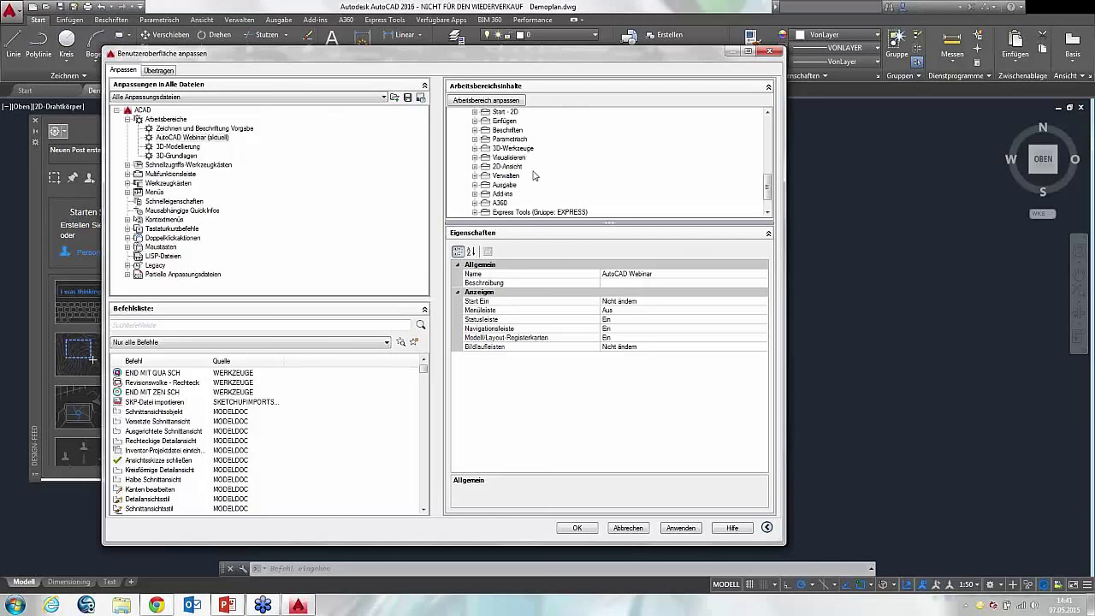
{"action": "scroll", "coordinate": [677, 160], "scroll_direction": "up", "scroll_amount": 5}
{"action": "scroll", "coordinate": [680, 163], "scroll_direction": "up", "scroll_amount": 3}
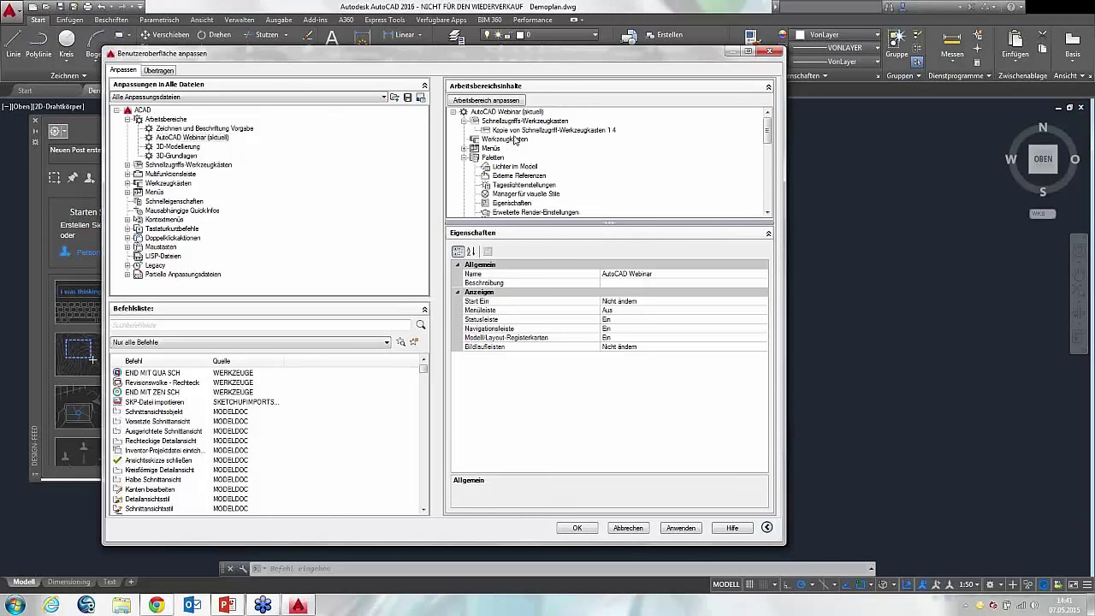
{"action": "left_click", "coordinate": [463, 157]}
{"action": "left_click", "coordinate": [464, 166]}
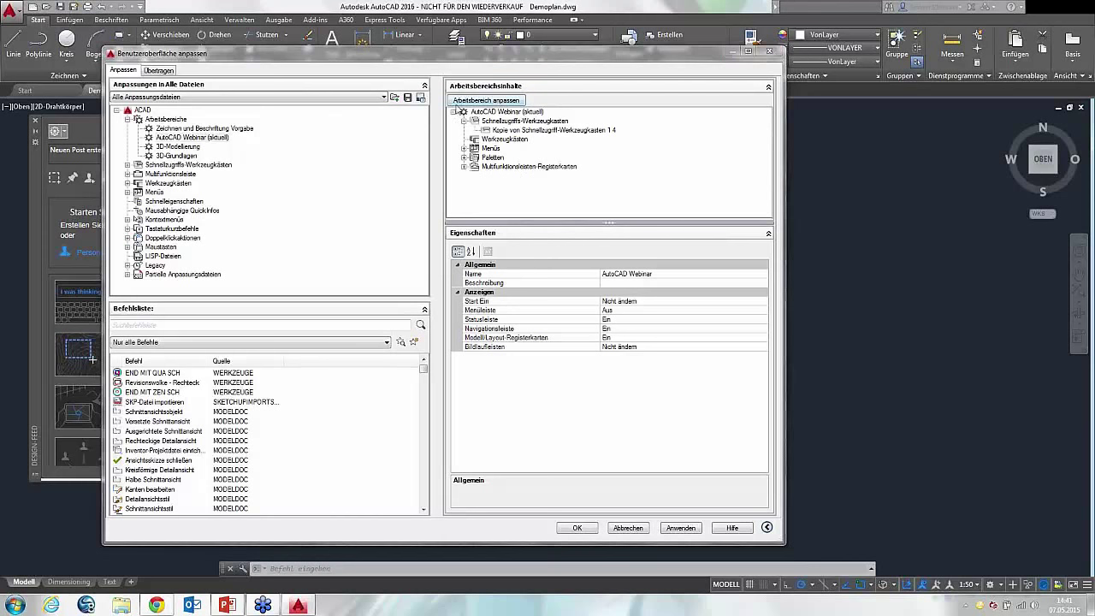
- Add the Webinar ribbon tab from the WERKZEUGE partial customization file to the workspace
{"action": "left_click", "coordinate": [486, 101]}
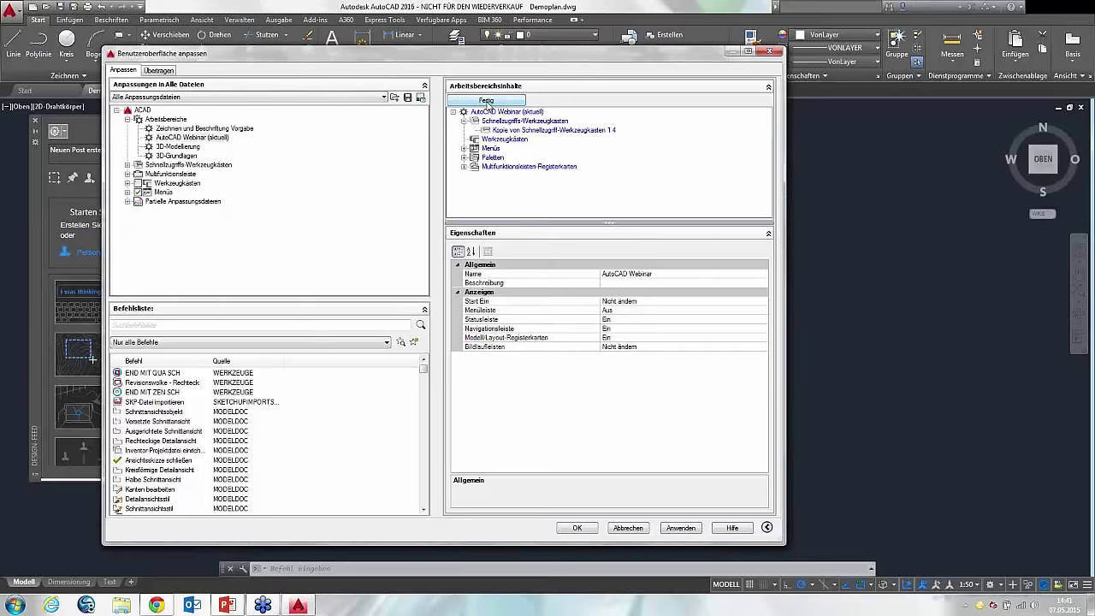
{"action": "left_click", "coordinate": [127, 202]}
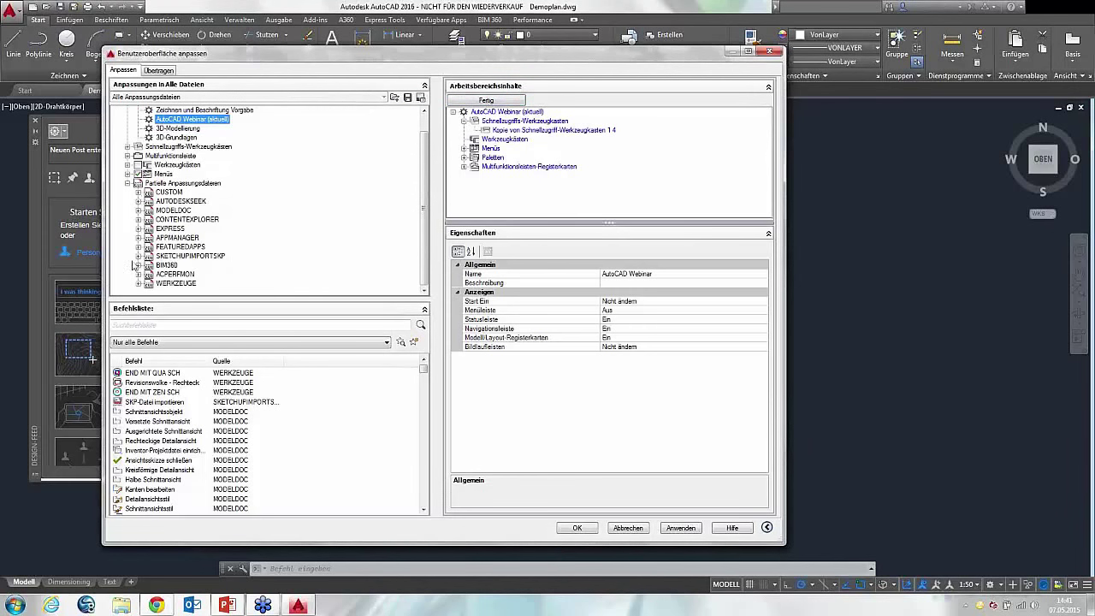
{"action": "left_click", "coordinate": [138, 284]}
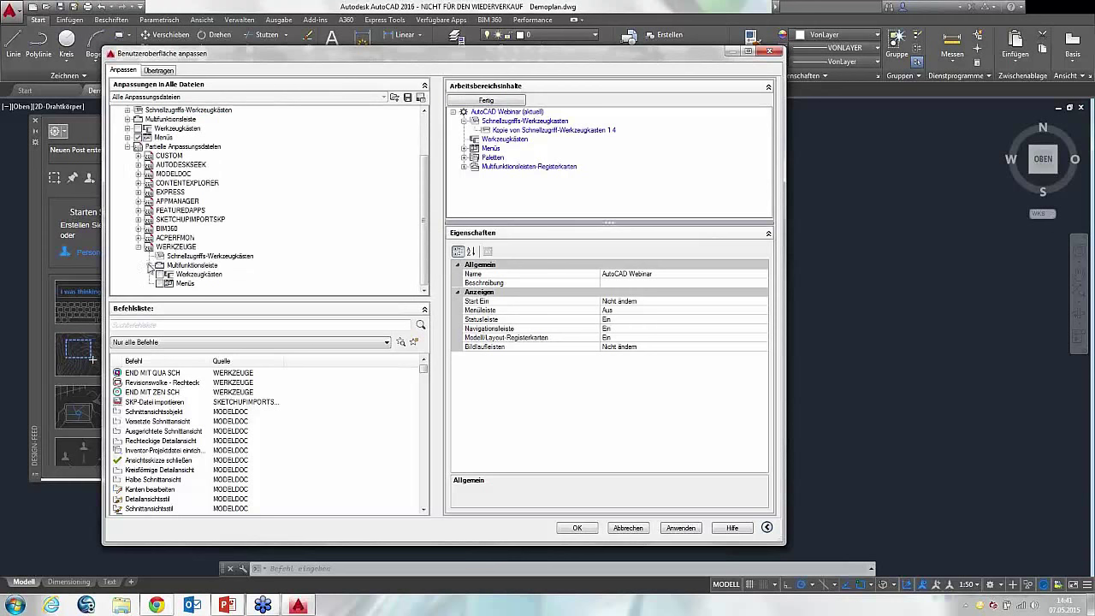
{"action": "left_click", "coordinate": [149, 266]}
{"action": "left_click", "coordinate": [158, 274]}
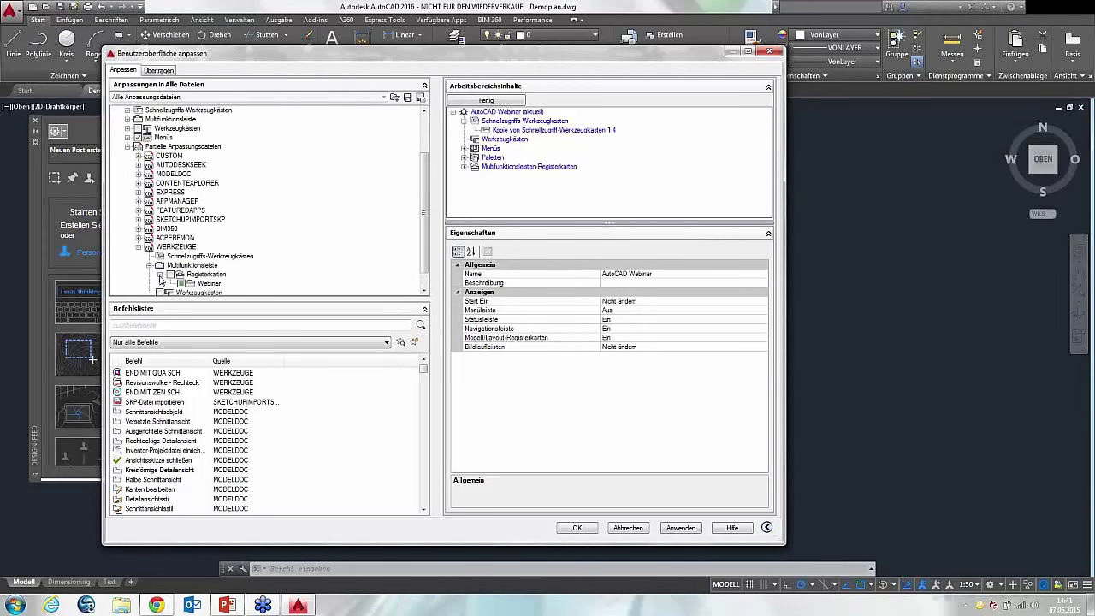
{"action": "scroll", "coordinate": [185, 279], "scroll_direction": "down", "scroll_amount": 1}
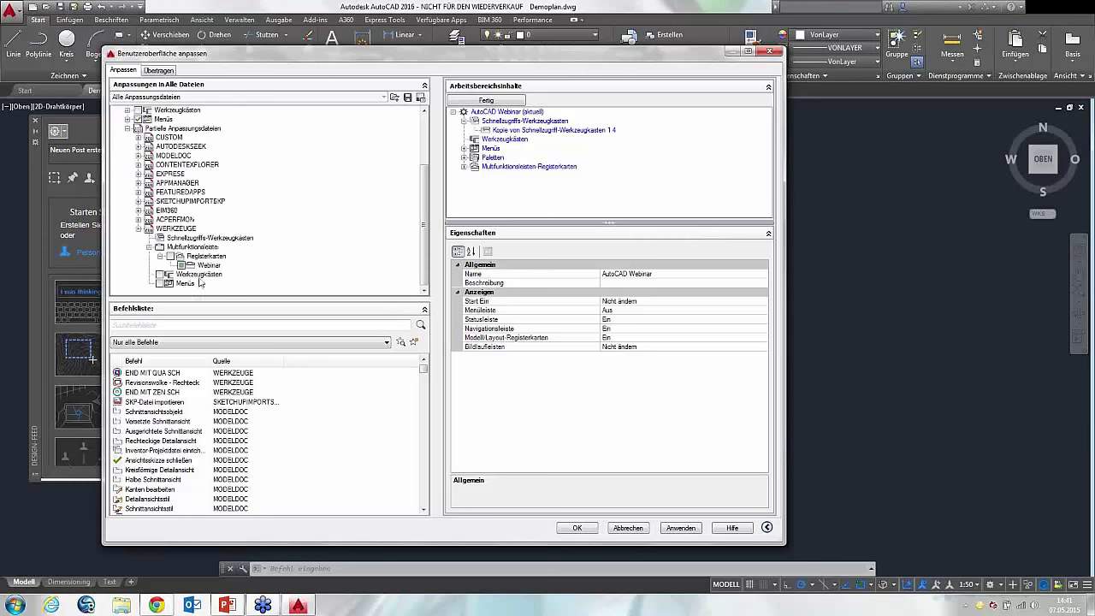
{"action": "left_click", "coordinate": [181, 265]}
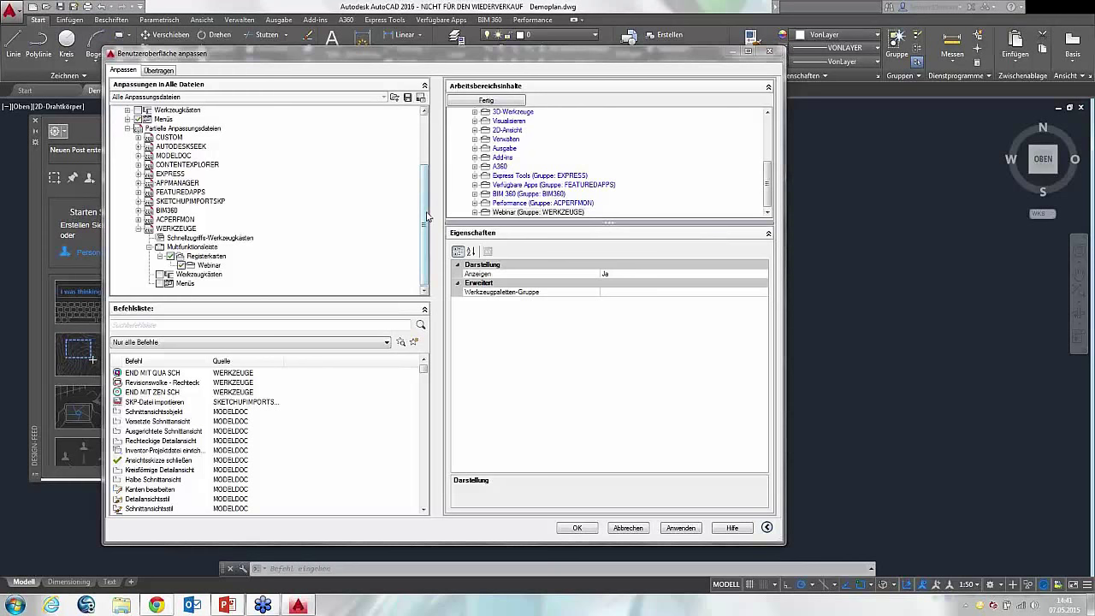
{"action": "left_click_drag", "start_coordinate": [422, 224], "coordinate": [422, 164]}
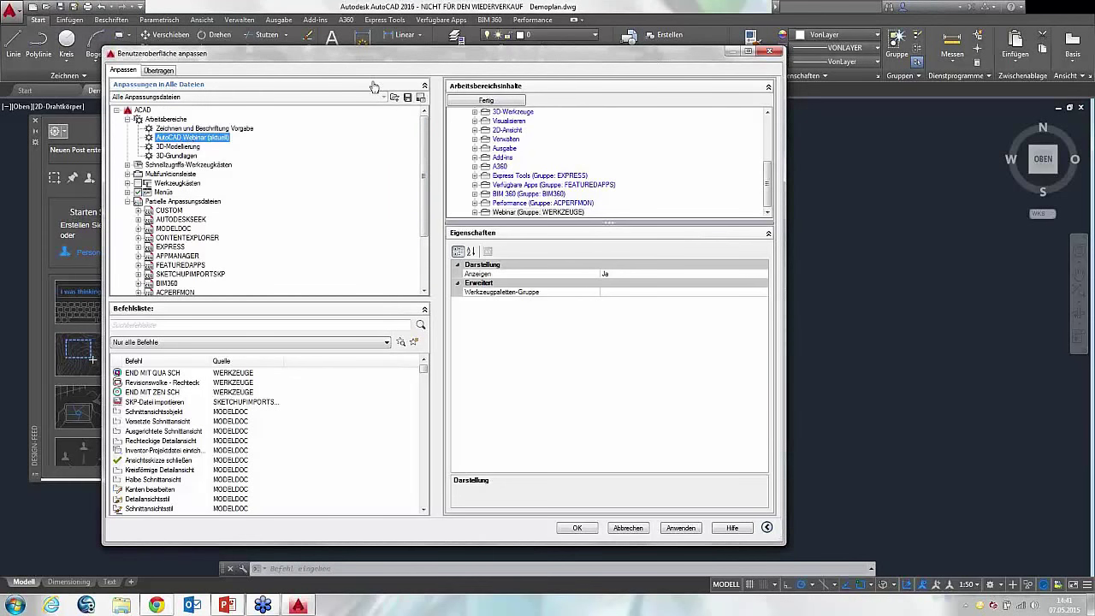
- Include the Visualisieren and Start - 2D tabs, reorder the tabs, and apply with OK
{"action": "left_click", "coordinate": [127, 174]}
{"action": "left_click", "coordinate": [137, 183]}
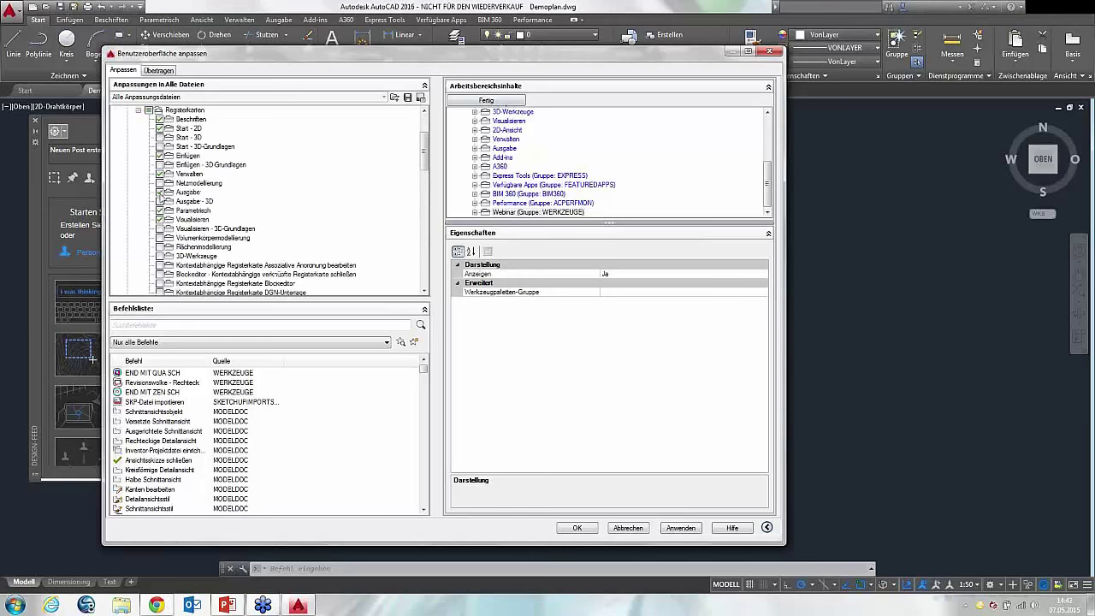
{"action": "left_click", "coordinate": [160, 221]}
{"action": "left_click", "coordinate": [159, 128]}
{"action": "mouse_move", "coordinate": [423, 149]}
{"action": "left_mouse_down"}
{"action": "mouse_move", "coordinate": [423, 227]}
{"action": "mouse_move", "coordinate": [432, 186]}
{"action": "left_mouse_up"}
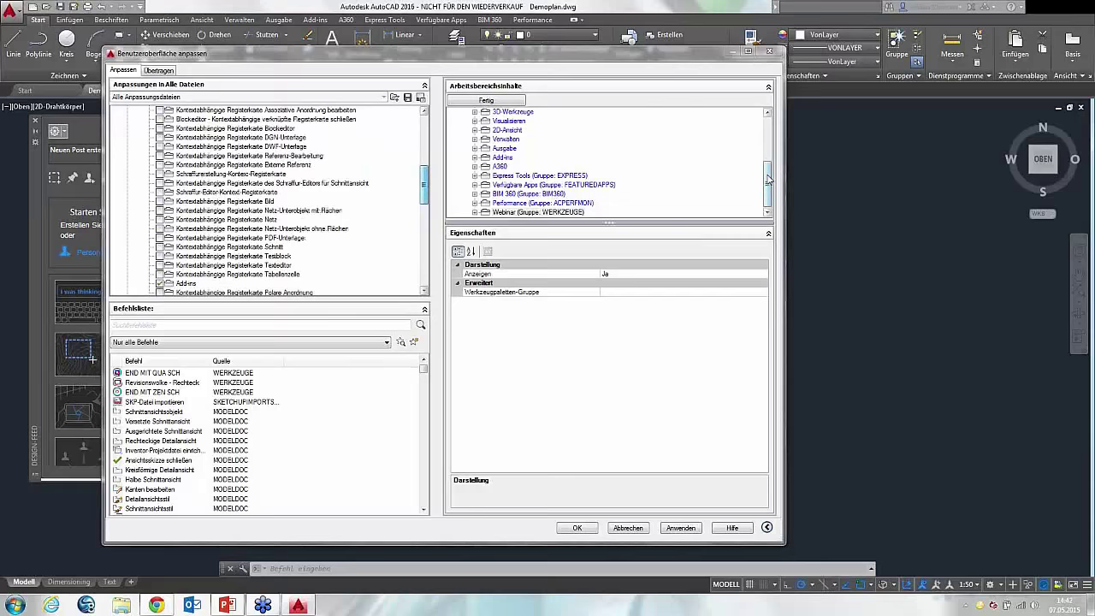
{"action": "mouse_move", "coordinate": [769, 179]}
{"action": "left_mouse_down"}
{"action": "mouse_move", "coordinate": [768, 151]}
{"action": "mouse_move", "coordinate": [768, 161]}
{"action": "left_mouse_up"}
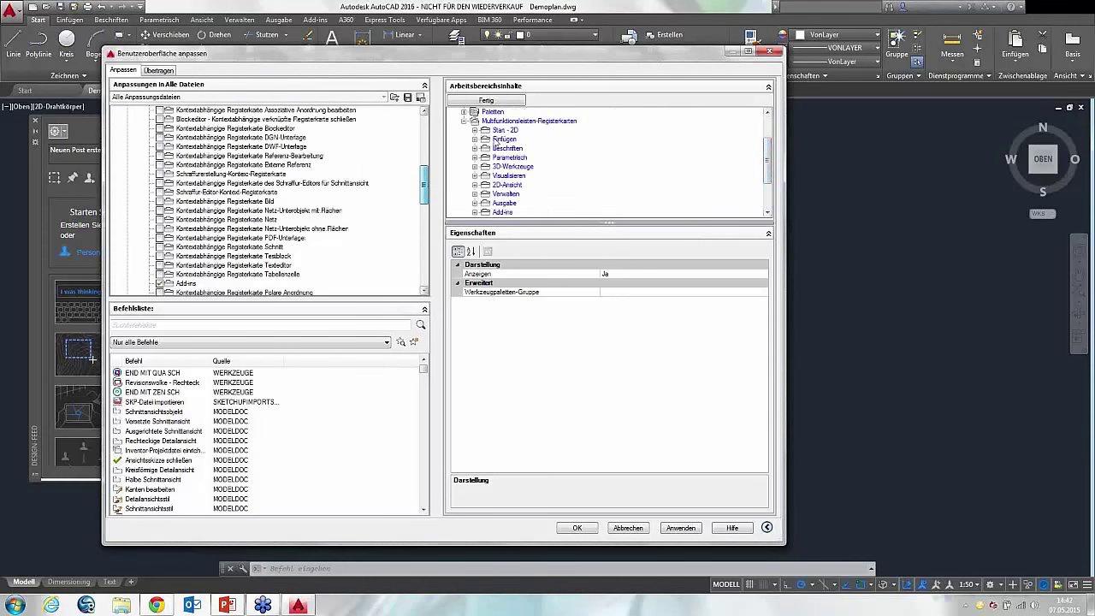
{"action": "left_click_drag", "start_coordinate": [769, 175], "coordinate": [769, 128]}
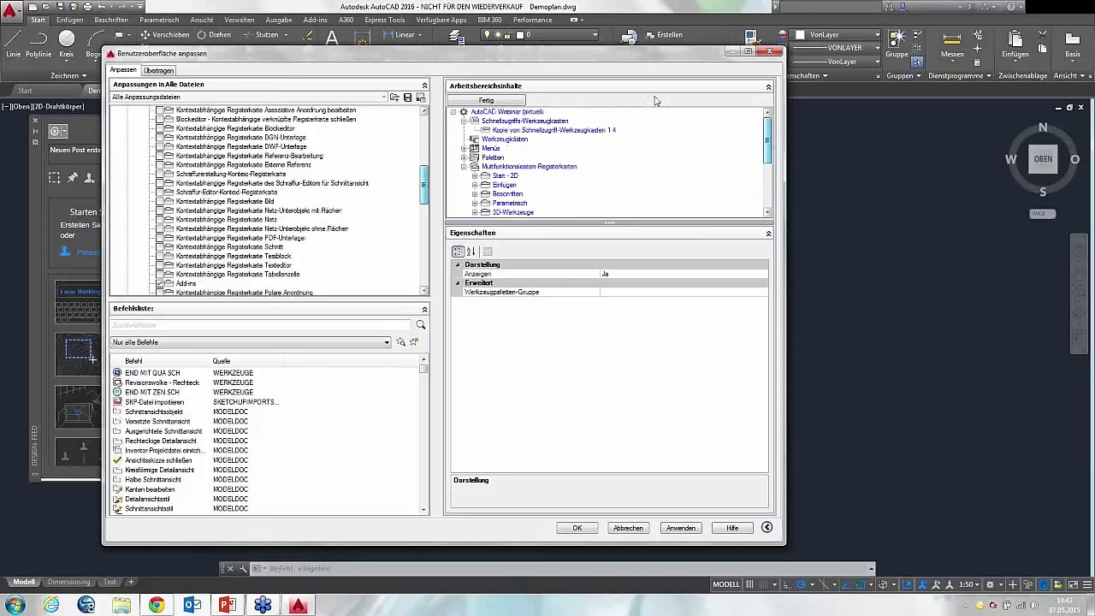
{"action": "left_click", "coordinate": [490, 101]}
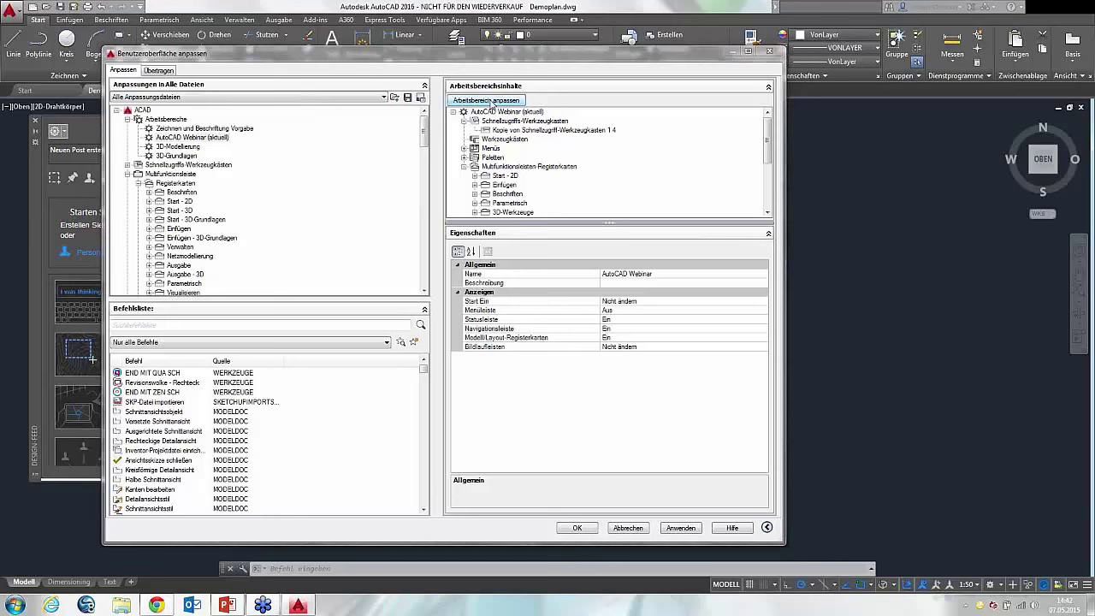
{"action": "left_click", "coordinate": [578, 530]}
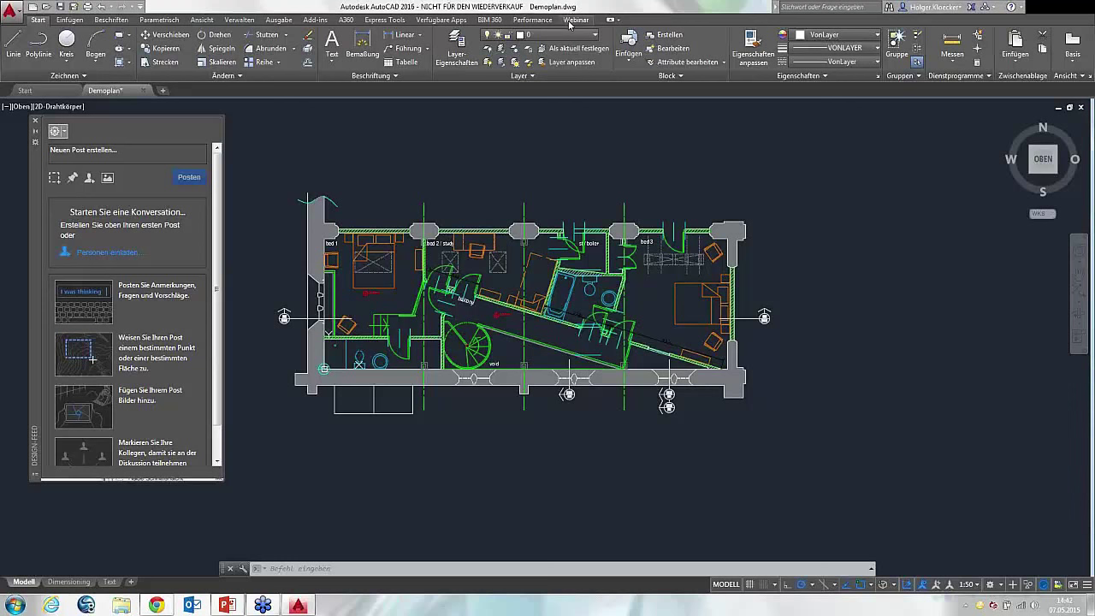
- Switch to the Webinar ribbon tab and pick Revisionswolke - Rechteck in the RevWolke panel
{"action": "left_click", "coordinate": [571, 21]}
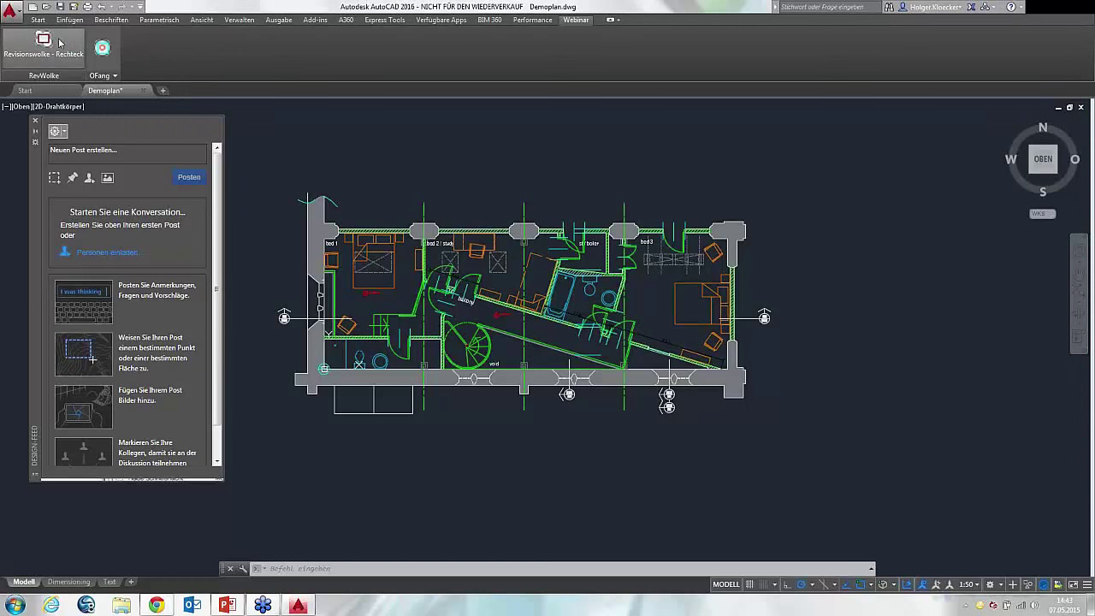
{"action": "left_click", "coordinate": [62, 49]}
{"action": "middle_click_drag", "start_coordinate": [355, 167], "coordinate": [353, 237]}
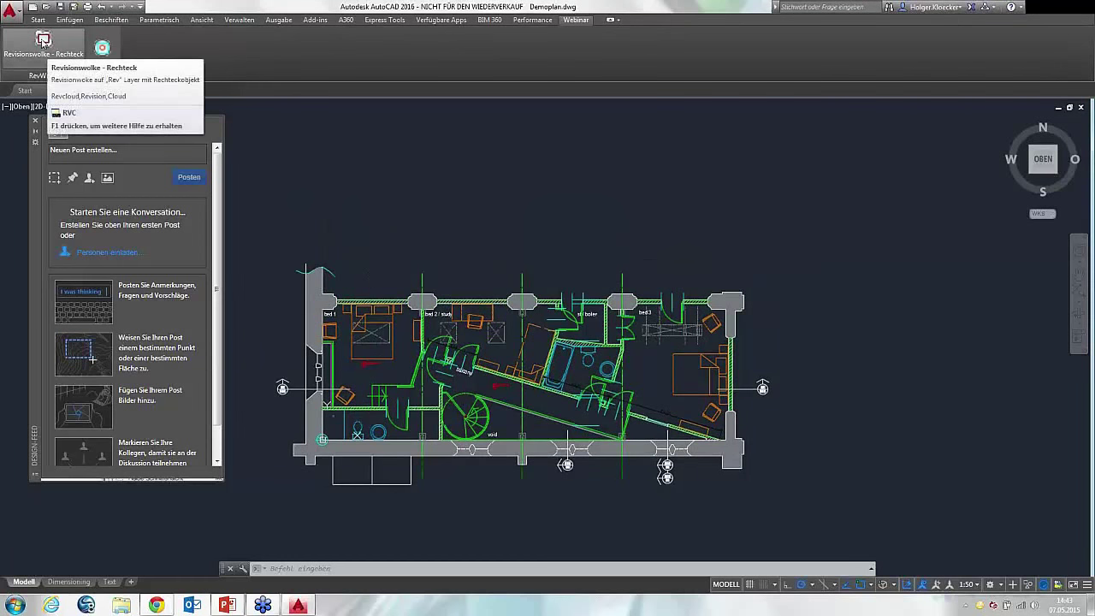
- Draw a rectangular revision cloud from two corners picked above the floor plan
{"action": "left_click", "coordinate": [43, 41]}
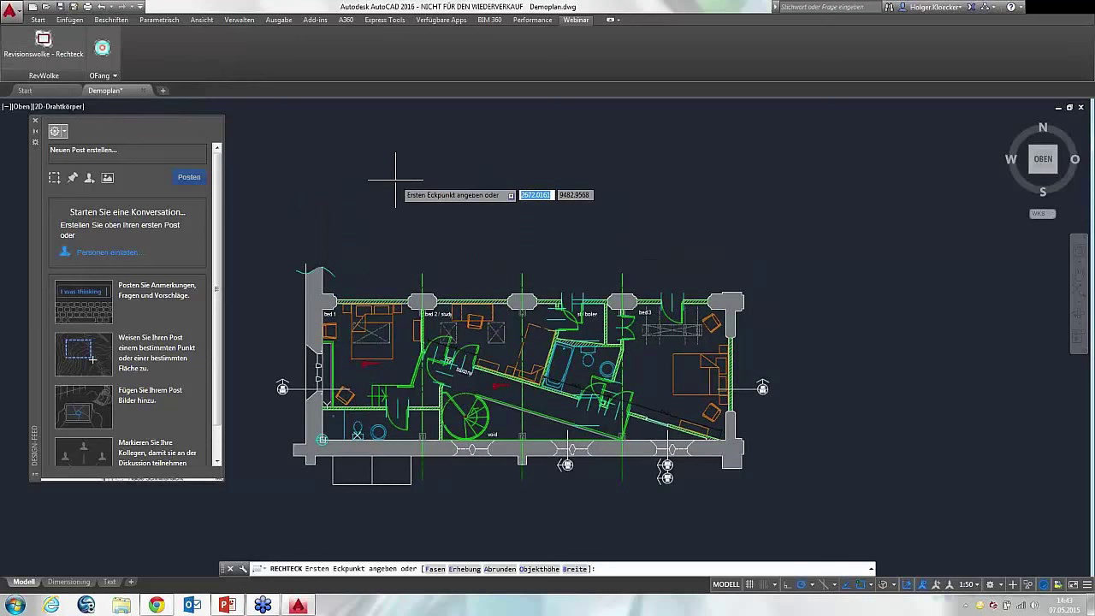
{"action": "scroll", "coordinate": [376, 265], "scroll_direction": "up", "scroll_amount": 3}
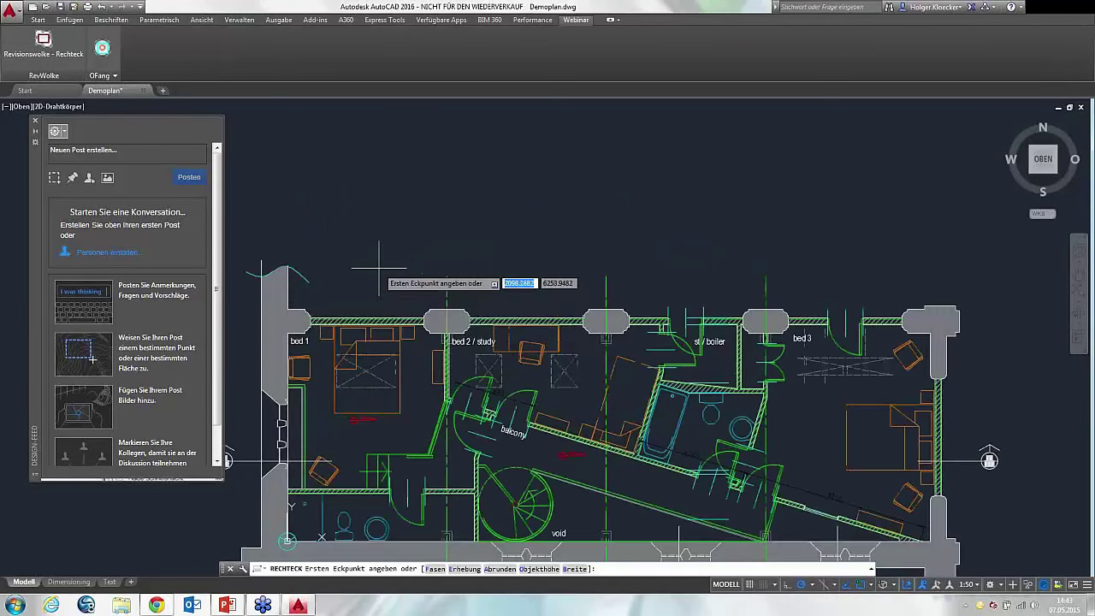
{"action": "left_click", "coordinate": [381, 182]}
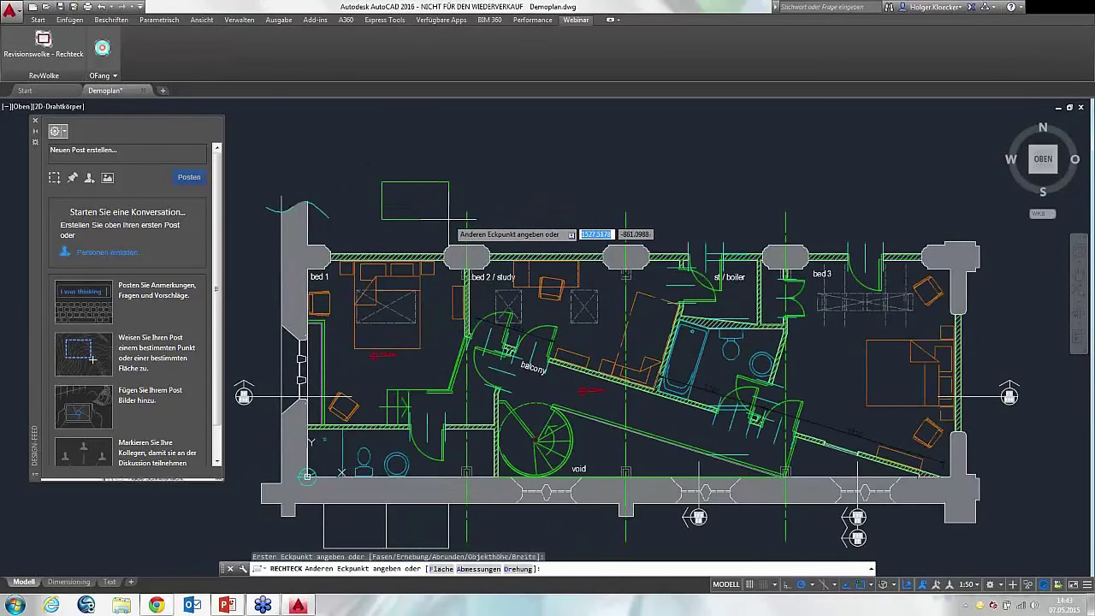
{"action": "left_click", "coordinate": [448, 219]}
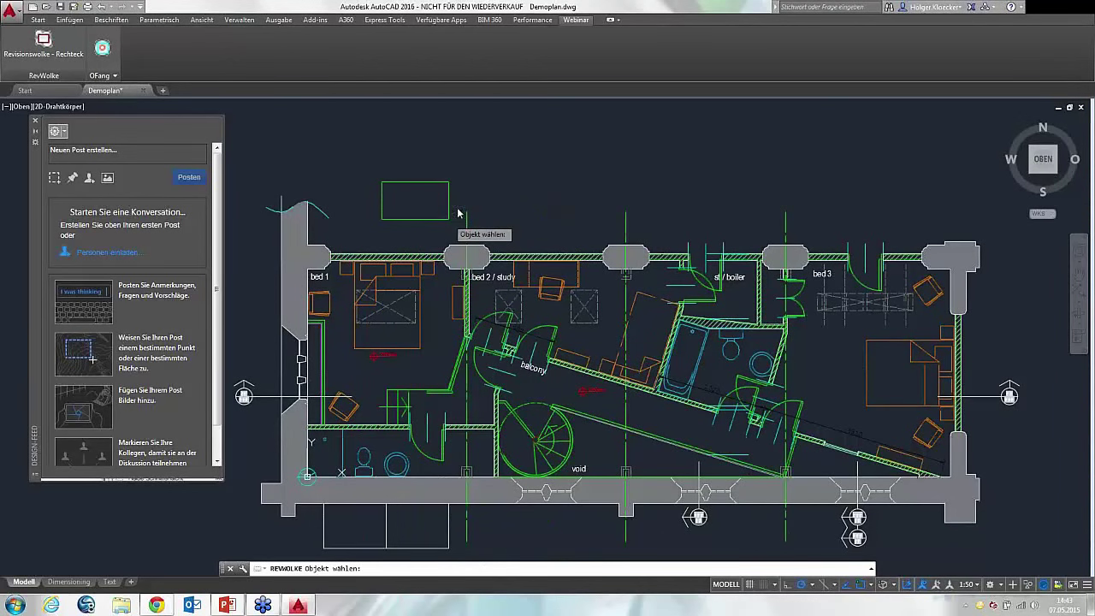
{"action": "left_click", "coordinate": [449, 210]}
{"action": "key", "text": "Return"}
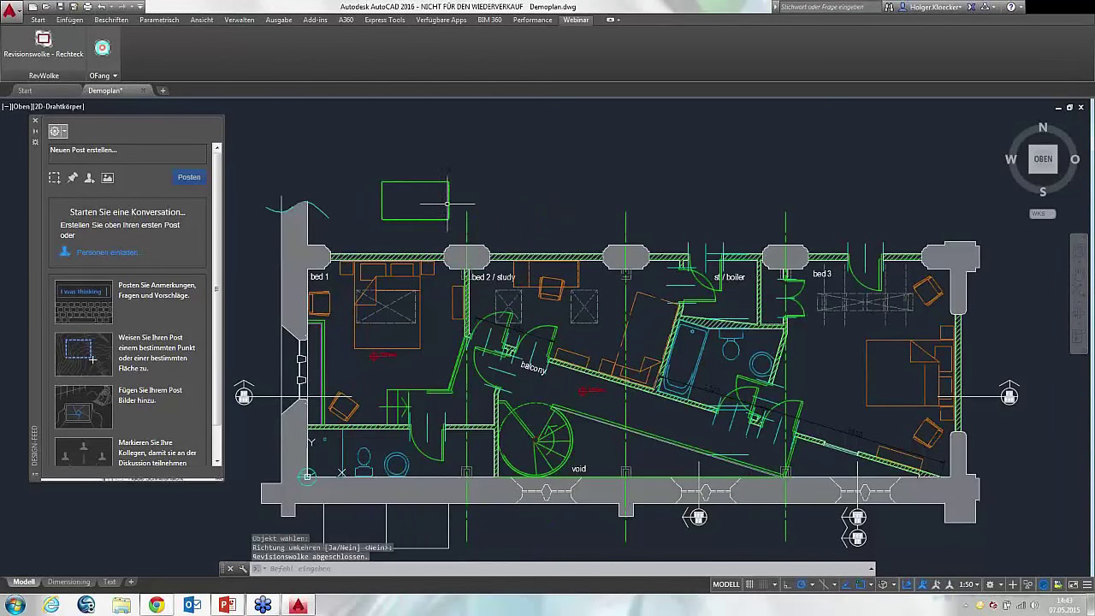
{"action": "scroll", "coordinate": [453, 187], "scroll_direction": "up", "scroll_amount": 2}
{"action": "scroll", "coordinate": [453, 188], "scroll_direction": "up", "scroll_amount": 3}
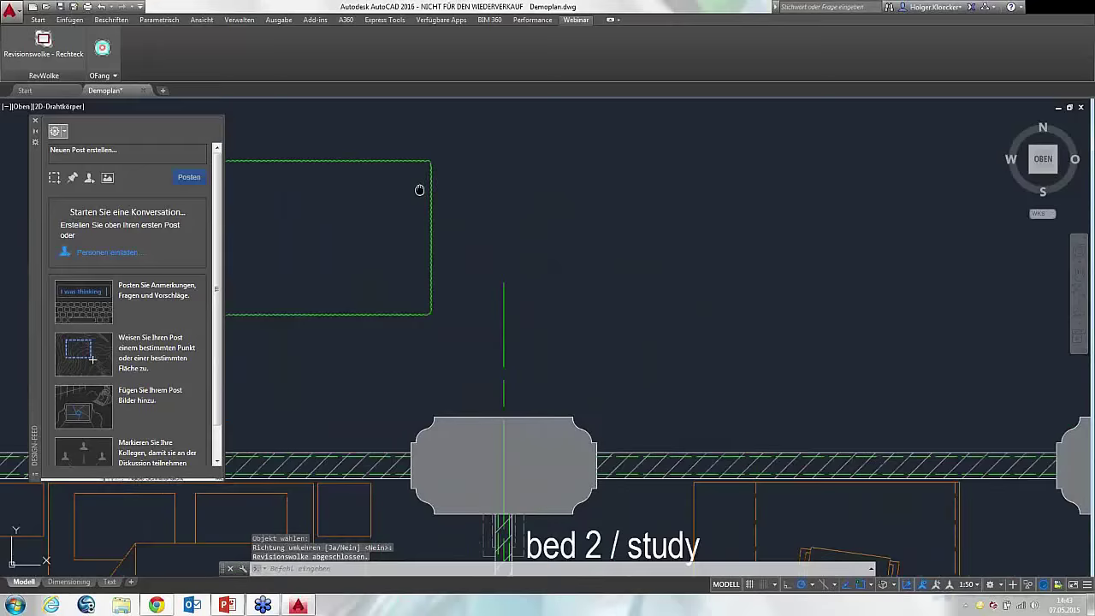
{"action": "mouse_move", "coordinate": [420, 188]}
{"action": "middle_mouse_down"}
{"action": "mouse_move", "coordinate": [530, 171]}
{"action": "mouse_move", "coordinate": [712, 183]}
{"action": "middle_mouse_up"}
{"action": "scroll", "coordinate": [530, 172], "scroll_direction": "up", "scroll_amount": 2}
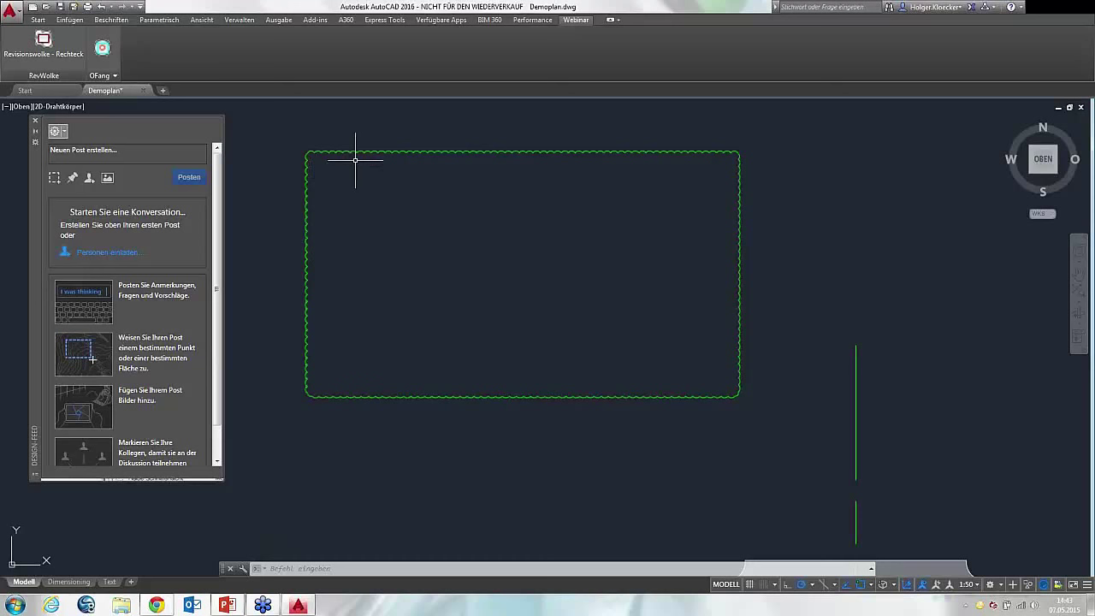
{"action": "key", "text": "Escape"}
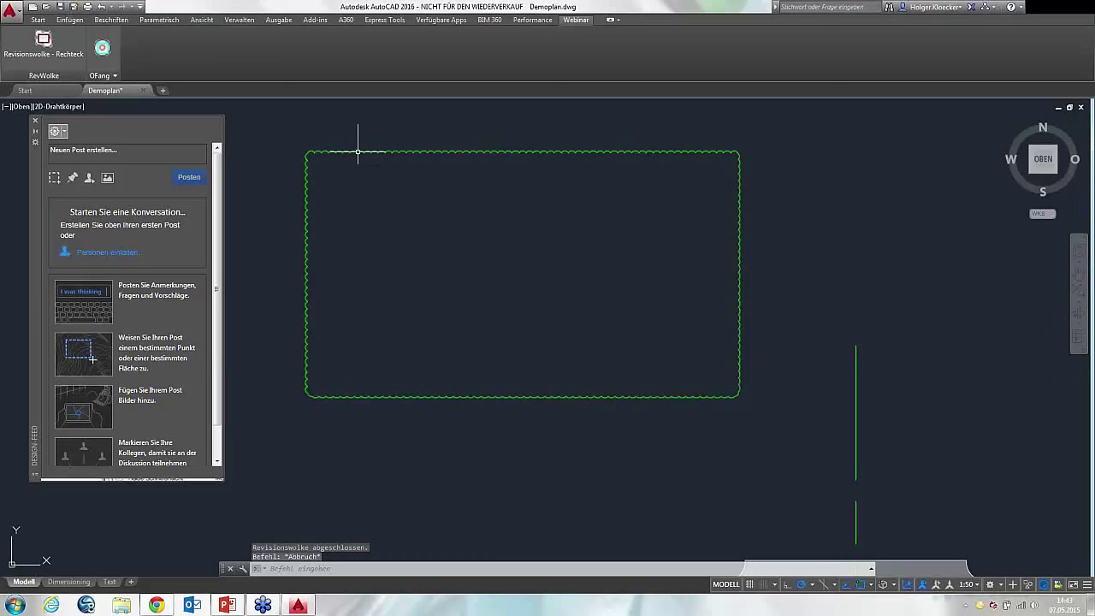
- Show and close the Properties palette, close the Design Feed, and recentre the cloud
{"action": "key", "text": "ctrl+1"}
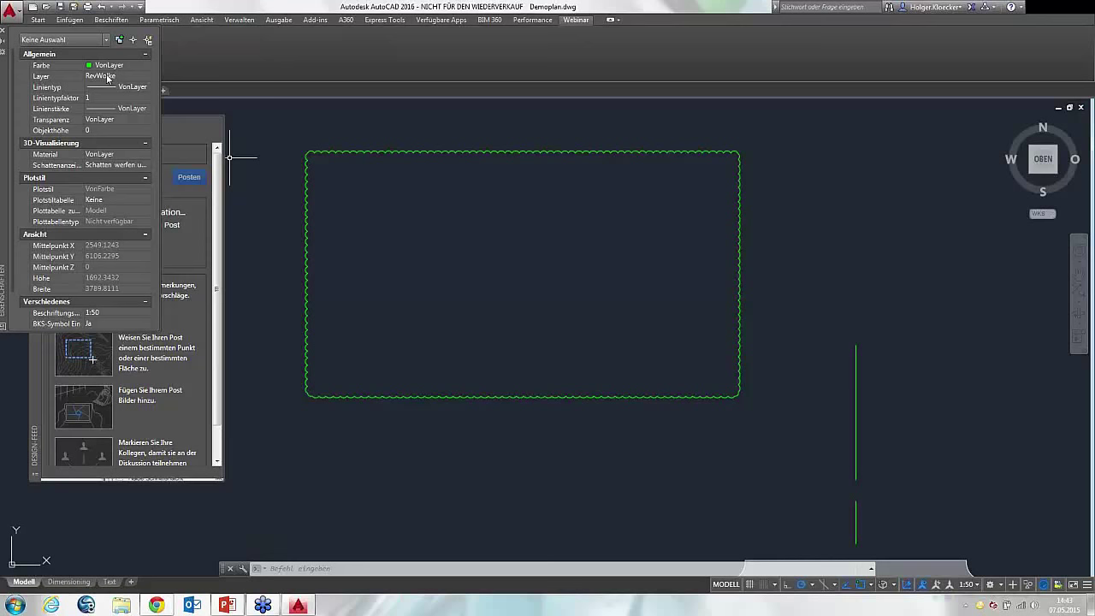
{"action": "left_click", "coordinate": [4, 31]}
{"action": "left_click", "coordinate": [35, 124]}
{"action": "middle_click_drag", "start_coordinate": [214, 189], "coordinate": [129, 196]}
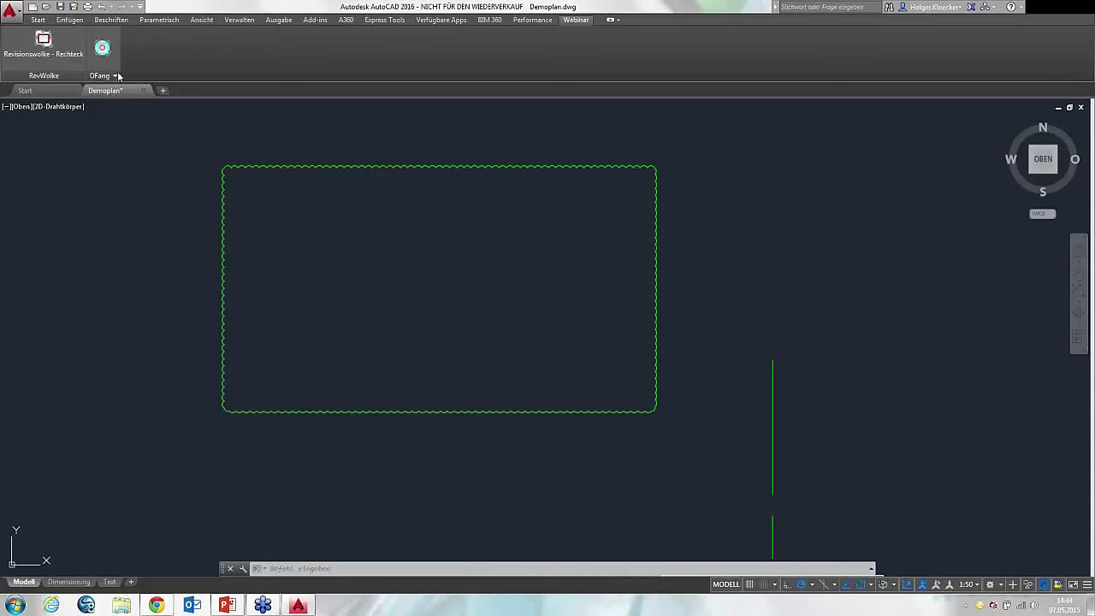
- Turn off the Endpunkt, Mittelpunkt, Zentrum and Punkt object snaps in Drafting Settings
{"action": "left_click", "coordinate": [872, 585]}
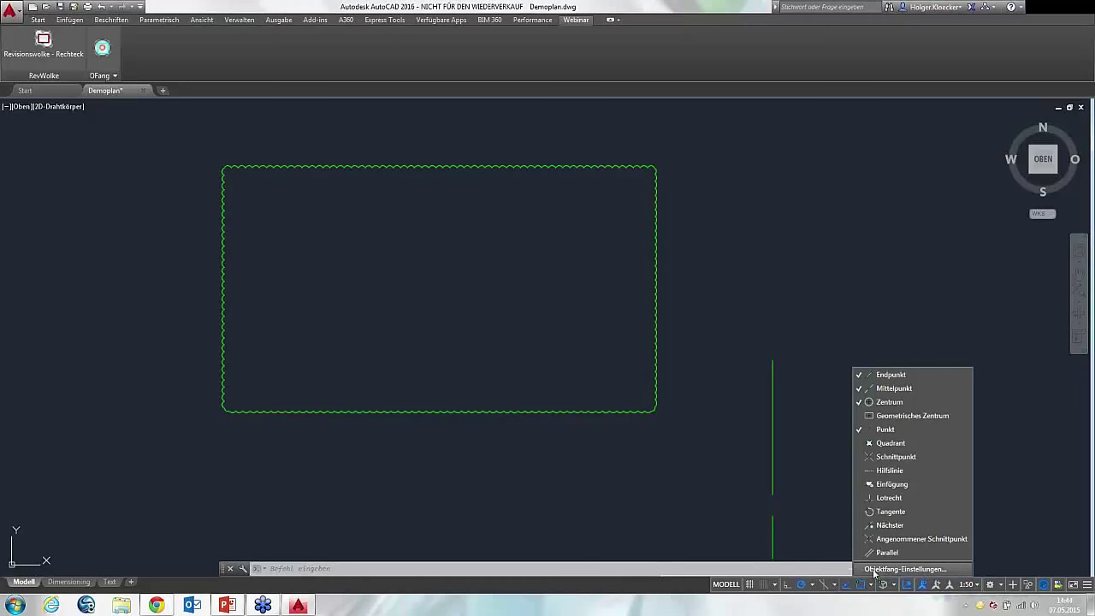
{"action": "left_click", "coordinate": [873, 569]}
{"action": "left_click", "coordinate": [454, 236]}
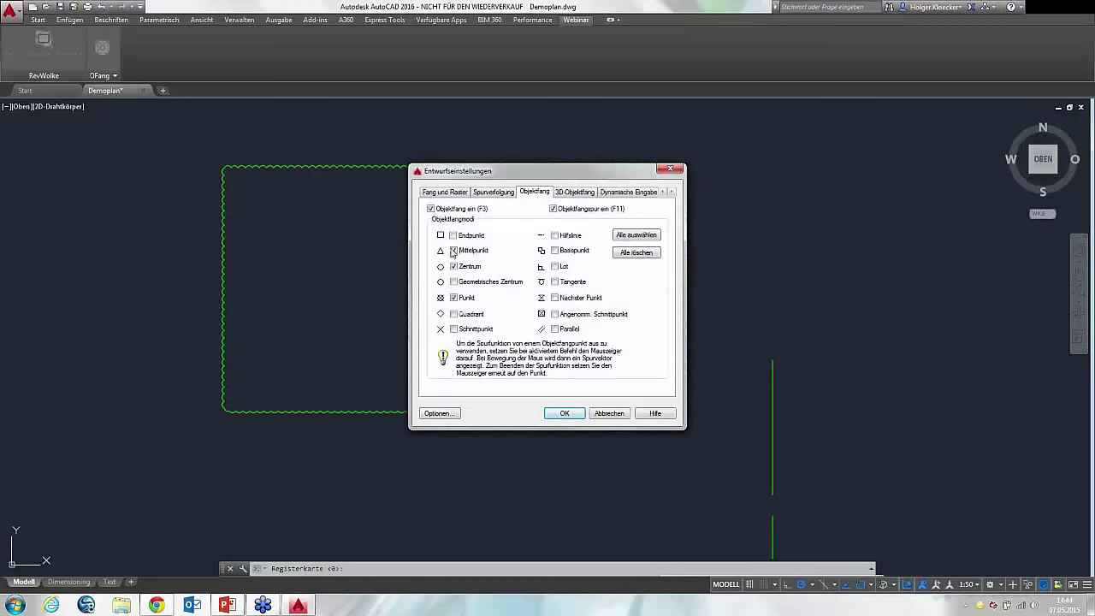
{"action": "left_click", "coordinate": [453, 251]}
{"action": "left_click", "coordinate": [453, 266]}
{"action": "left_click", "coordinate": [453, 297]}
{"action": "left_click", "coordinate": [564, 413]}
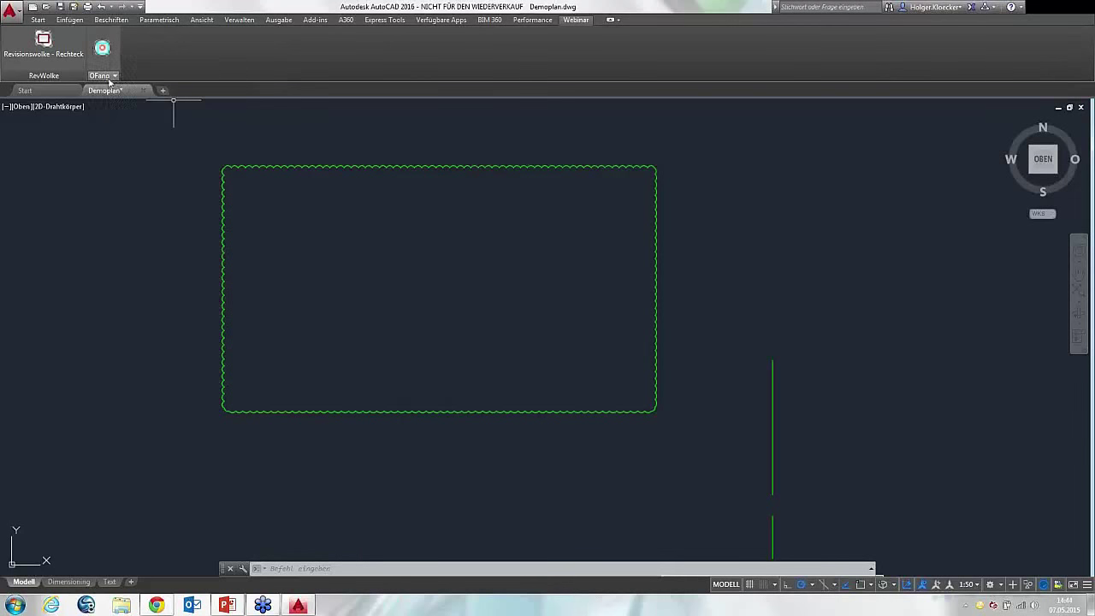
- Apply the custom OFang snap preset (OSMODE 15) and check the resulting snap settings
{"action": "left_click", "coordinate": [114, 79]}
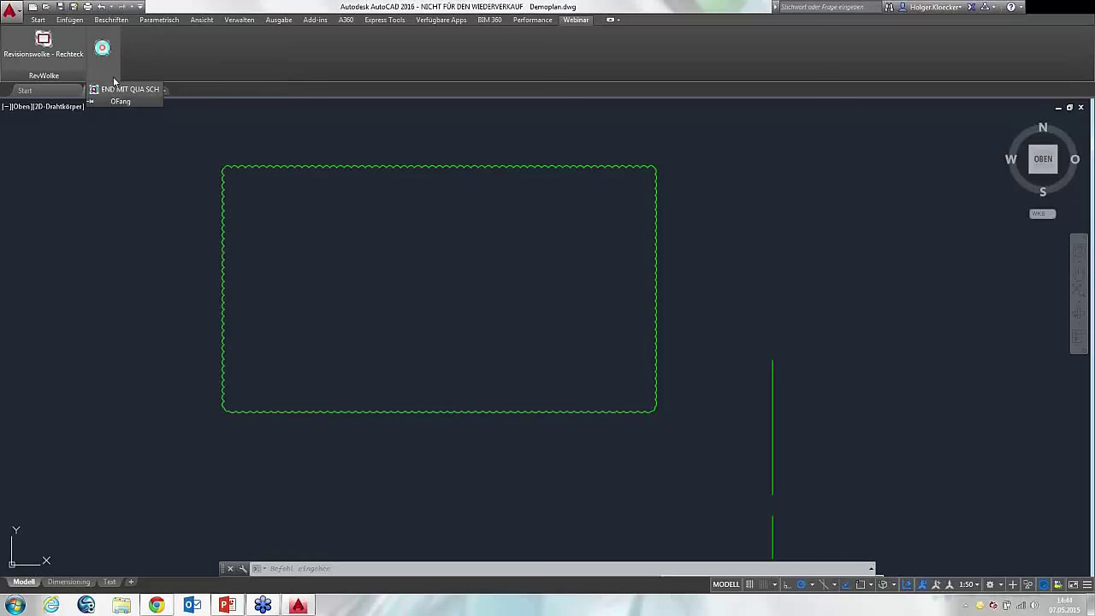
{"action": "left_click", "coordinate": [113, 79]}
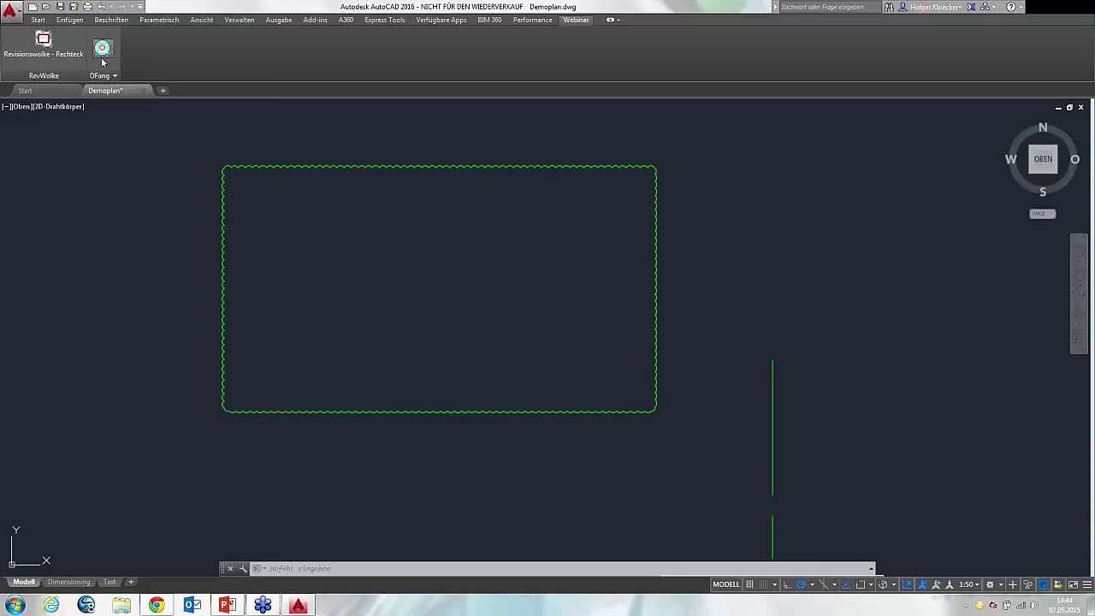
{"action": "left_click", "coordinate": [113, 80]}
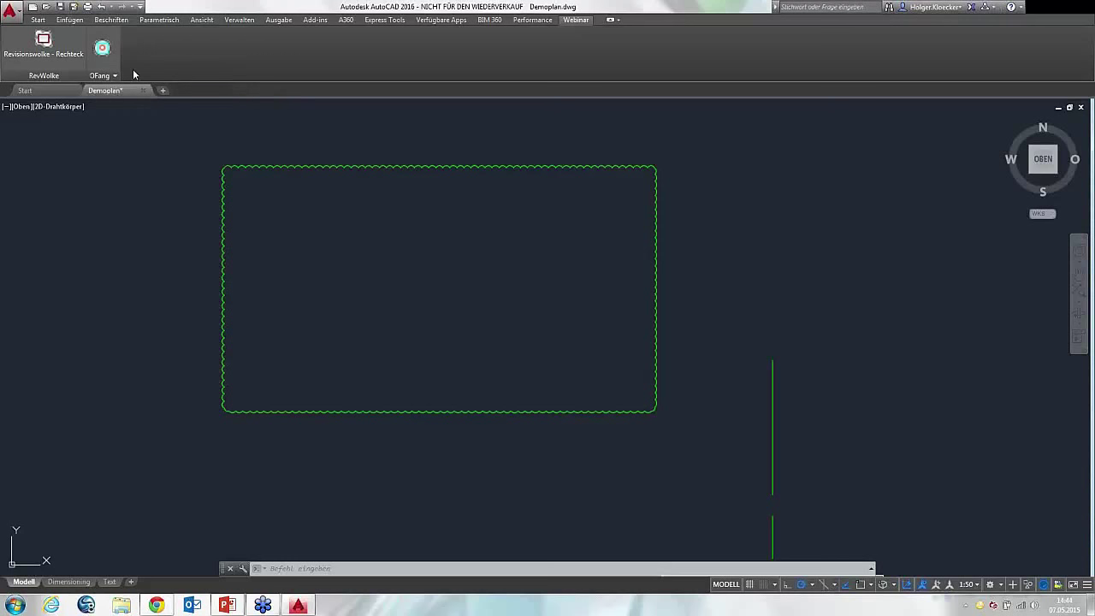
{"action": "left_click", "coordinate": [102, 48]}
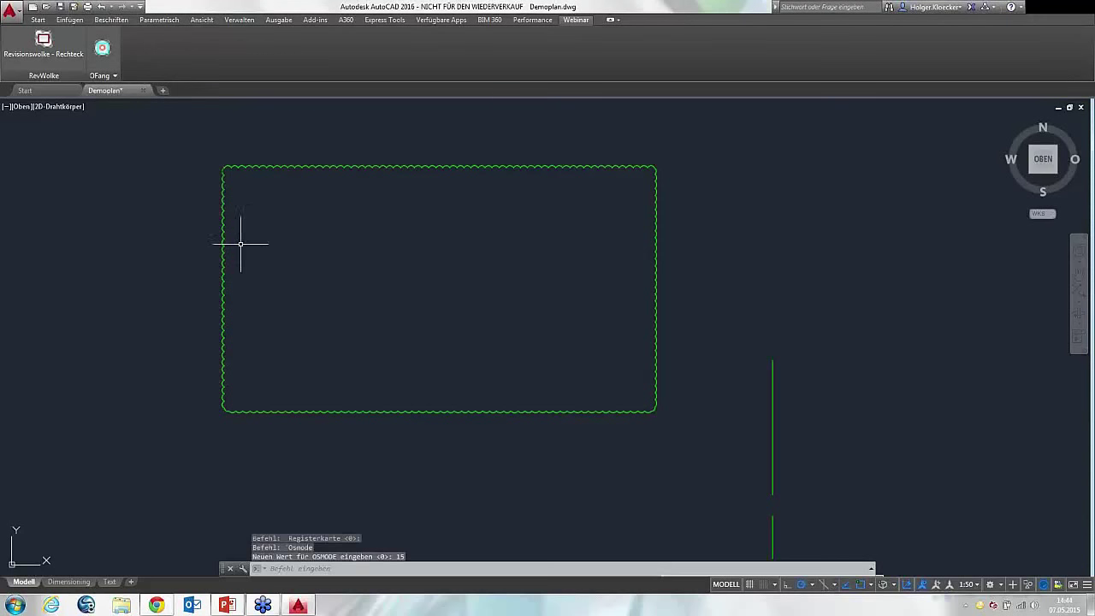
{"action": "left_click", "coordinate": [870, 585]}
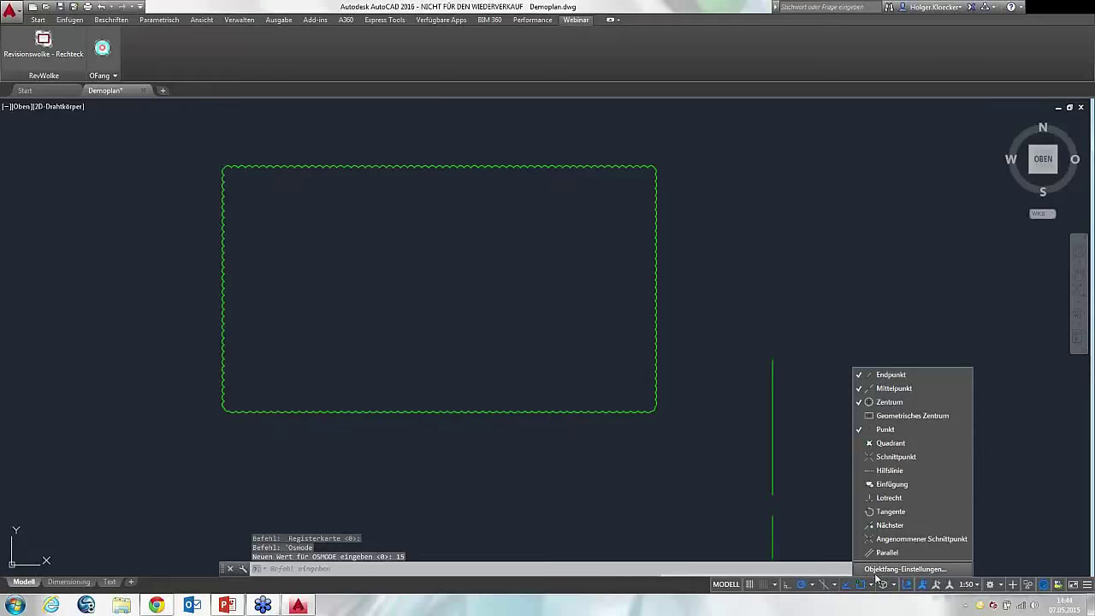
{"action": "left_click", "coordinate": [885, 570]}
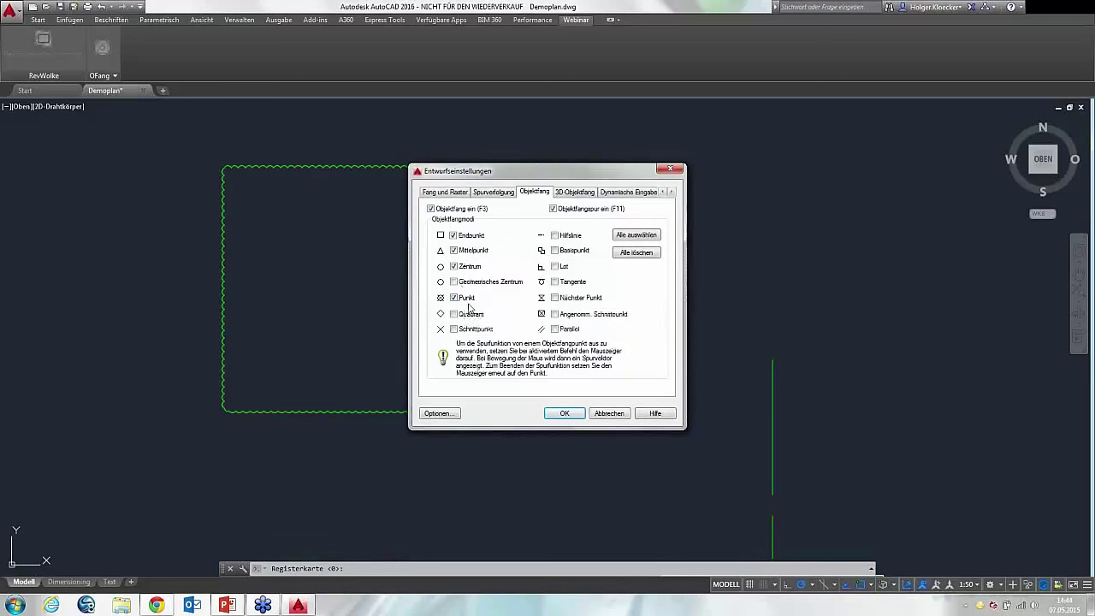
{"action": "left_click", "coordinate": [604, 414]}
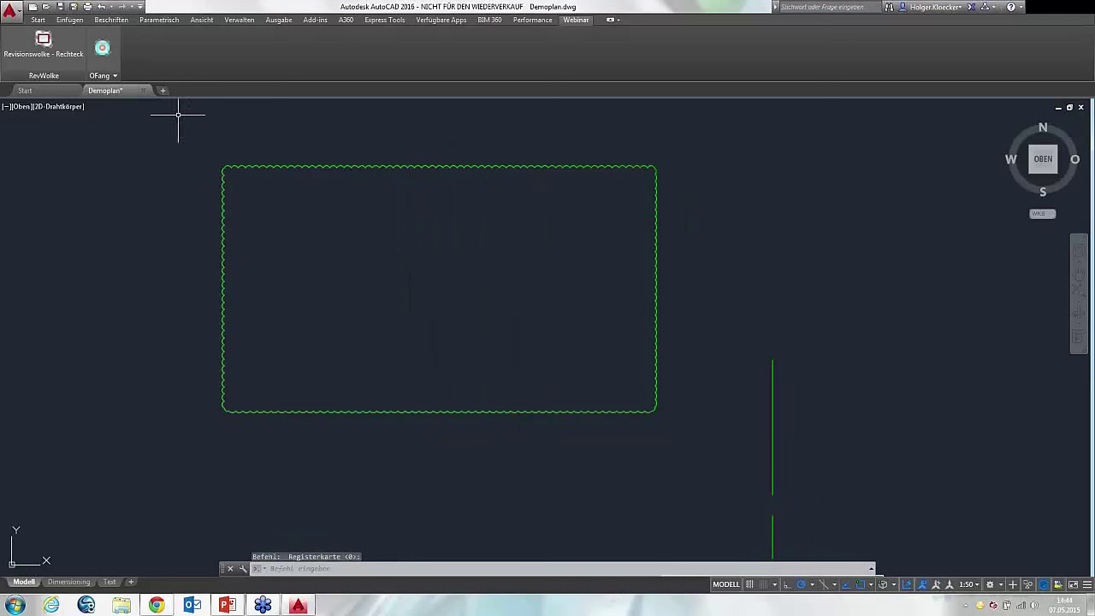
- Apply the END MIT QUA SCH snap preset and verify it in the snap settings
{"action": "left_click", "coordinate": [116, 77]}
{"action": "left_click", "coordinate": [124, 89]}
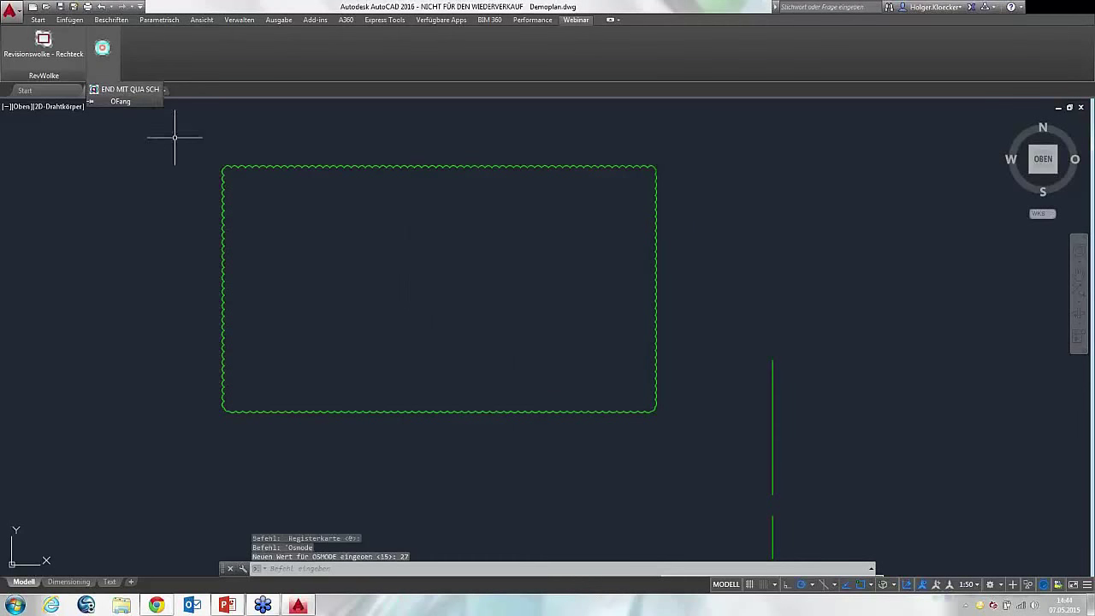
{"action": "left_click", "coordinate": [873, 585]}
{"action": "left_click", "coordinate": [894, 560]}
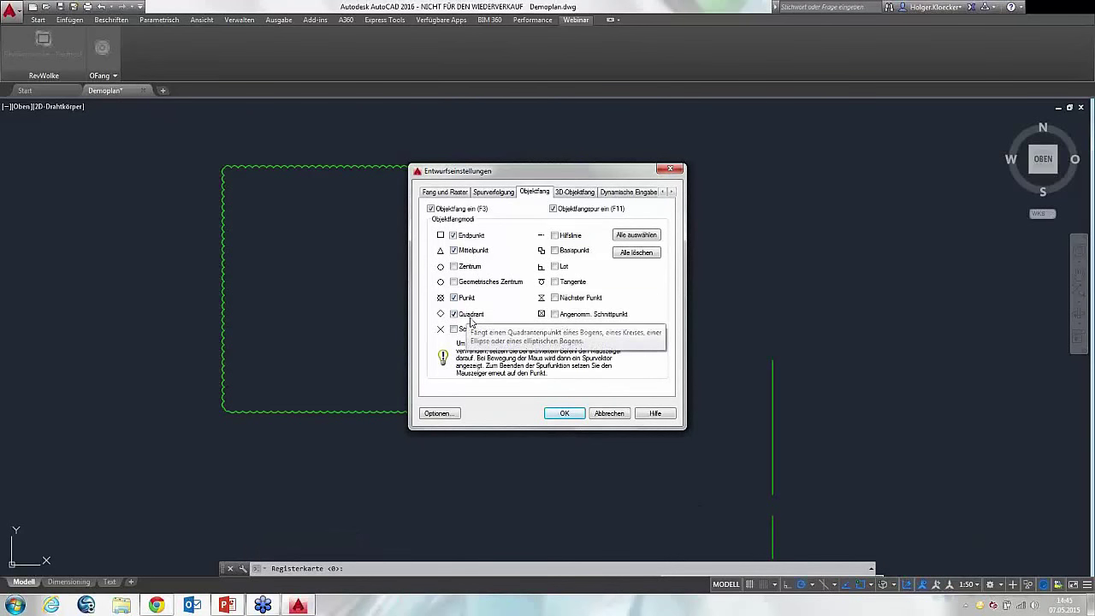
{"action": "left_click", "coordinate": [601, 413]}
- Pan the floor plan up and left and return to the Start ribbon tab
{"action": "scroll", "coordinate": [431, 245], "scroll_direction": "down", "scroll_amount": 2}
{"action": "scroll", "coordinate": [443, 232], "scroll_direction": "down", "scroll_amount": 3}
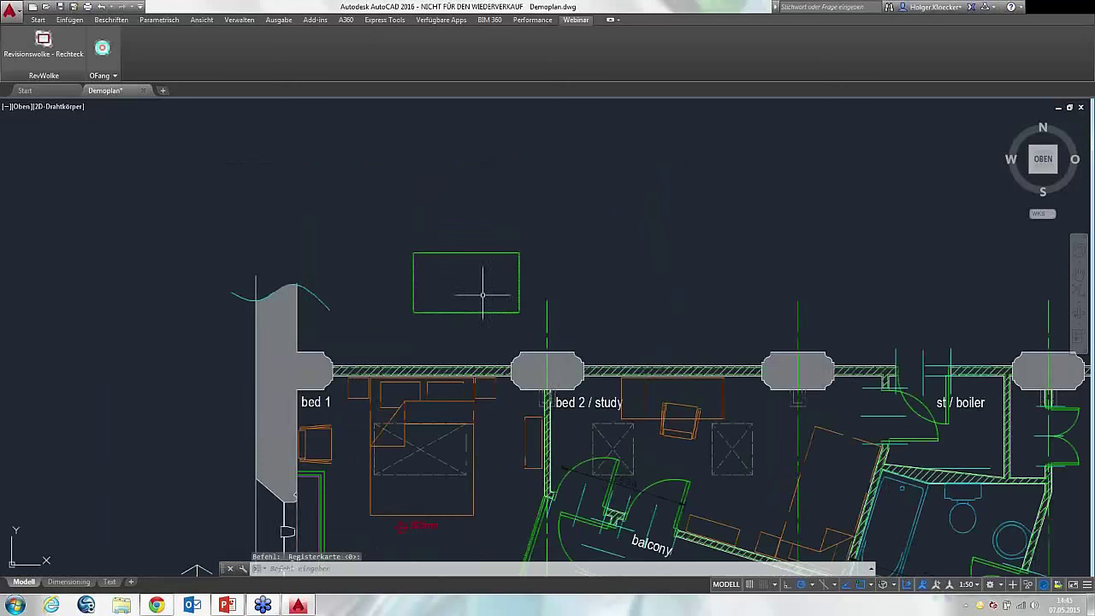
{"action": "mouse_move", "coordinate": [482, 295]}
{"action": "middle_mouse_down"}
{"action": "mouse_move", "coordinate": [481, 277]}
{"action": "mouse_move", "coordinate": [352, 114]}
{"action": "middle_mouse_up"}
{"action": "left_click", "coordinate": [37, 19]}
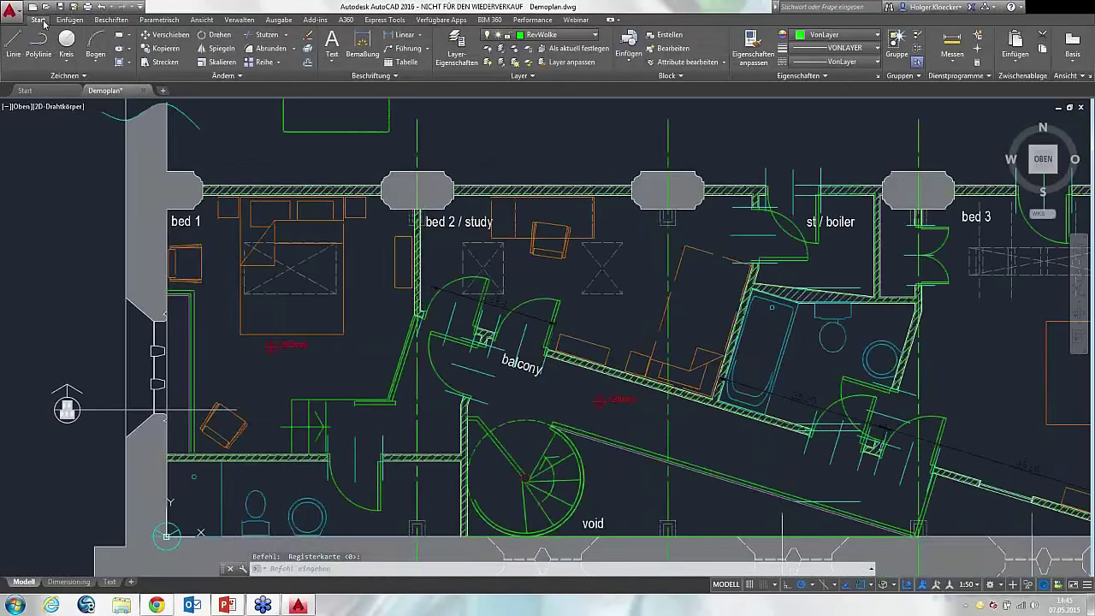
- Turn off the Endpunkt and Mittelpunkt snaps again and pan to free space above the plan
{"action": "left_click", "coordinate": [871, 585]}
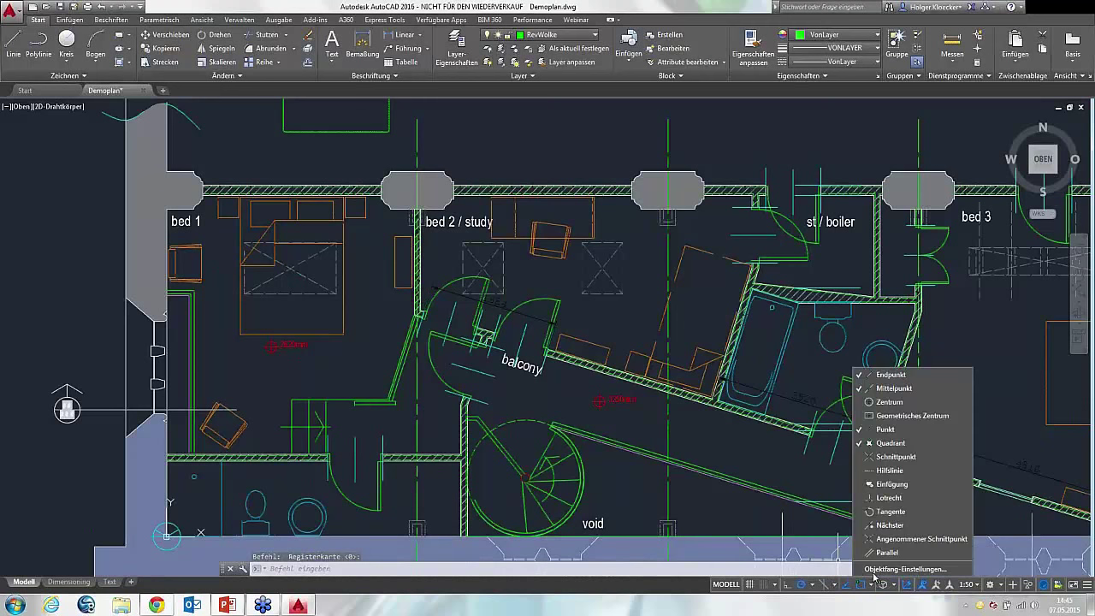
{"action": "left_click", "coordinate": [887, 568]}
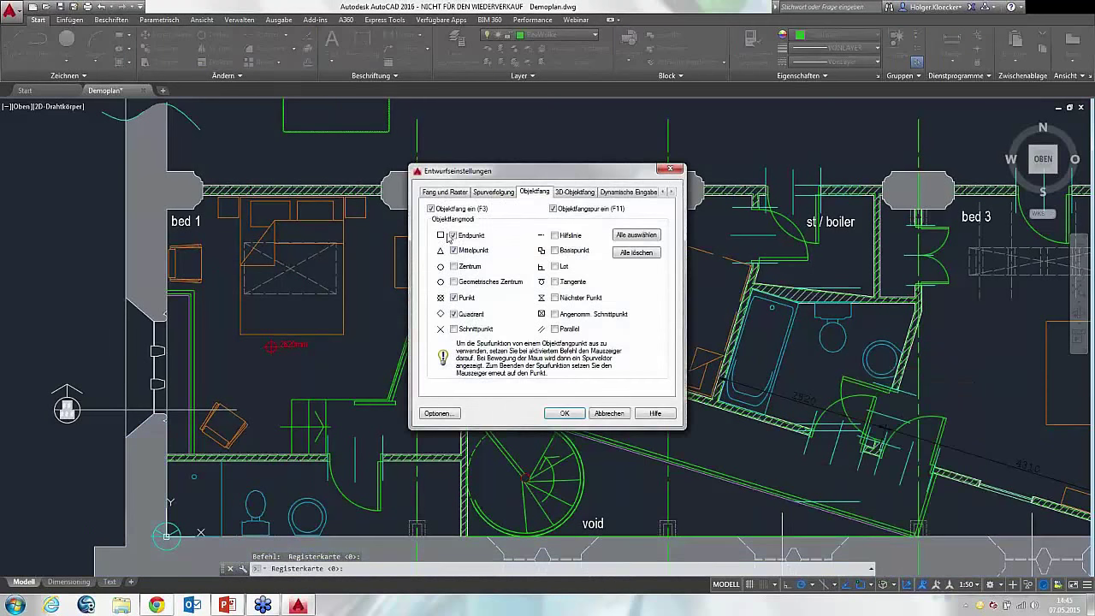
{"action": "left_click", "coordinate": [453, 235]}
{"action": "left_click", "coordinate": [453, 250]}
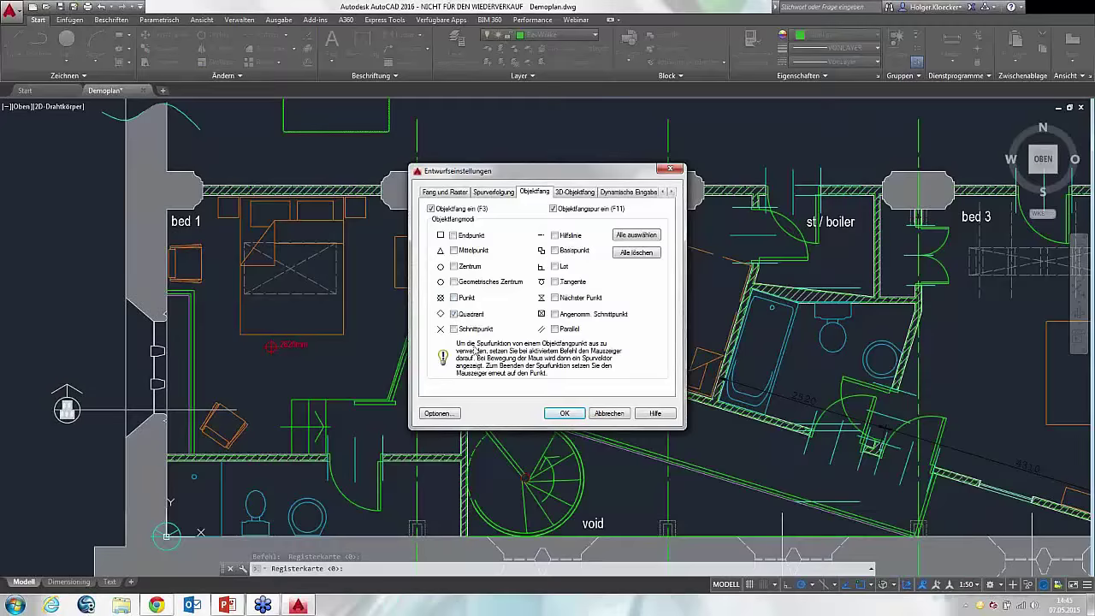
{"action": "left_click", "coordinate": [558, 413]}
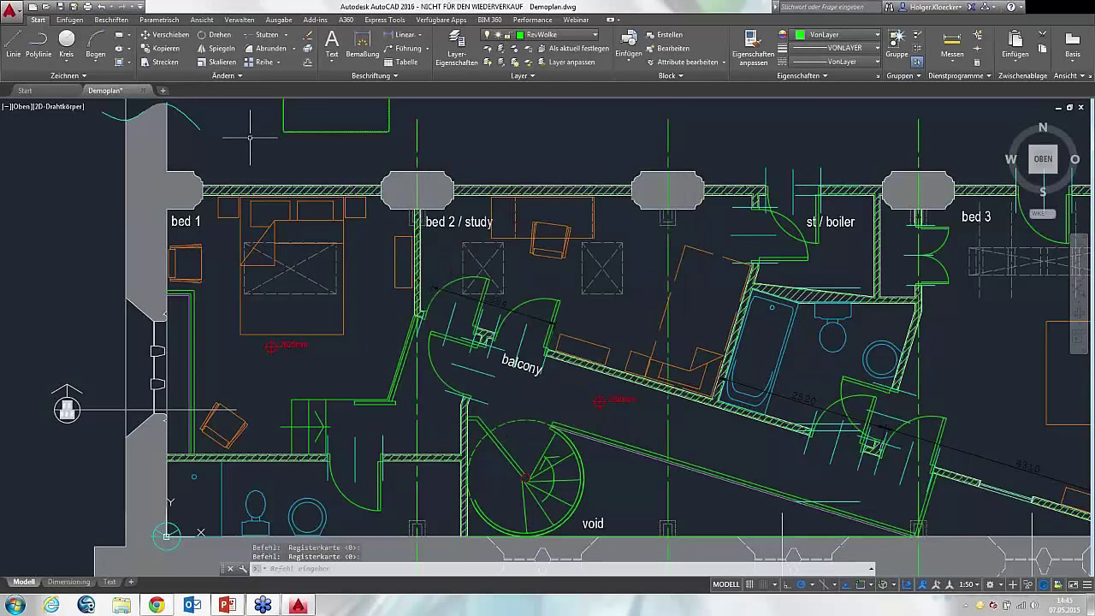
{"action": "middle_click_drag", "start_coordinate": [251, 137], "coordinate": [142, 208]}
- Draw a line from above the plan to the central axis, setting OSMODE 15 via the Webinar OFang preset
{"action": "left_click", "coordinate": [15, 39]}
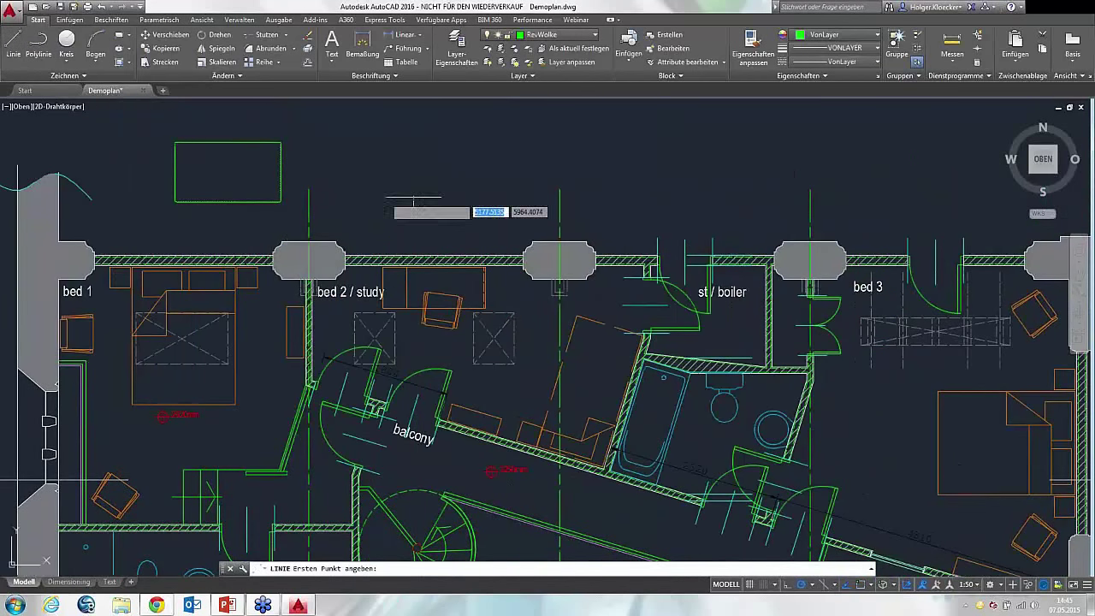
{"action": "left_click", "coordinate": [333, 142]}
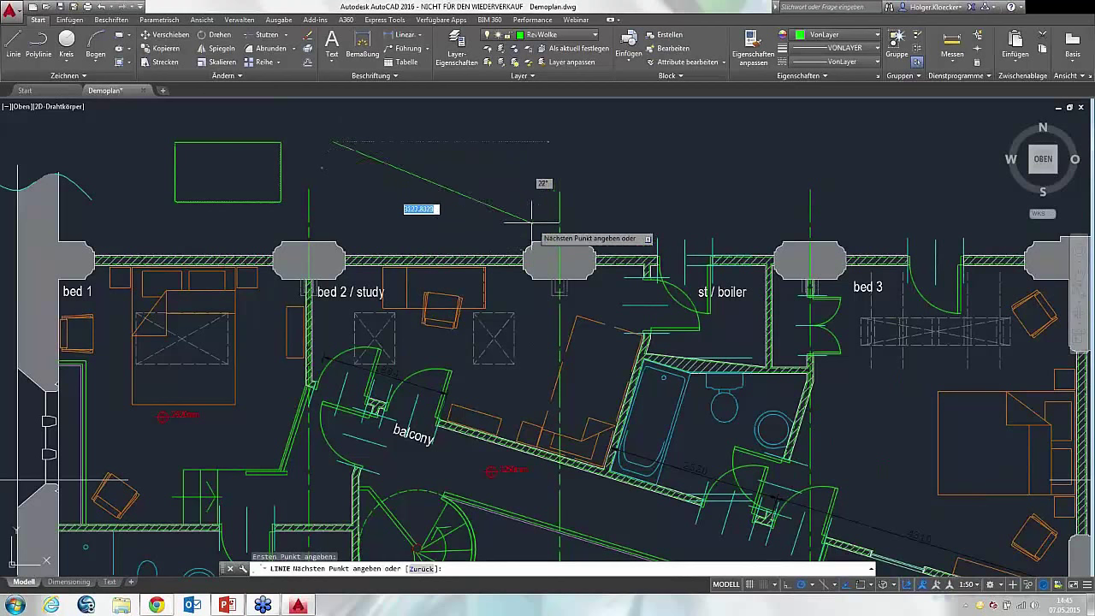
{"action": "scroll", "coordinate": [530, 223], "scroll_direction": "up", "scroll_amount": 2}
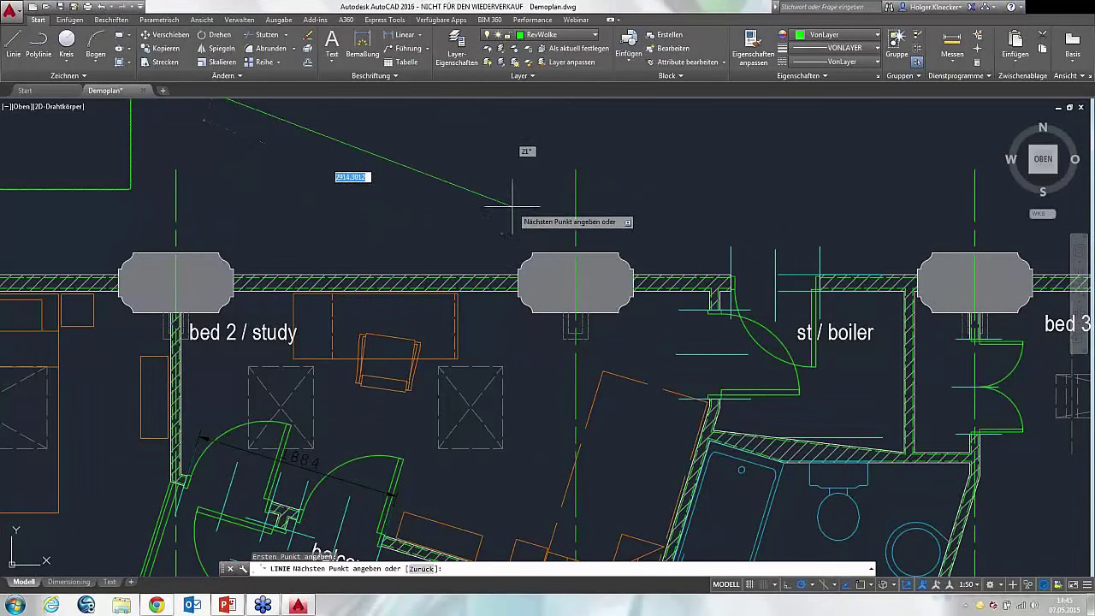
{"action": "left_click", "coordinate": [575, 19]}
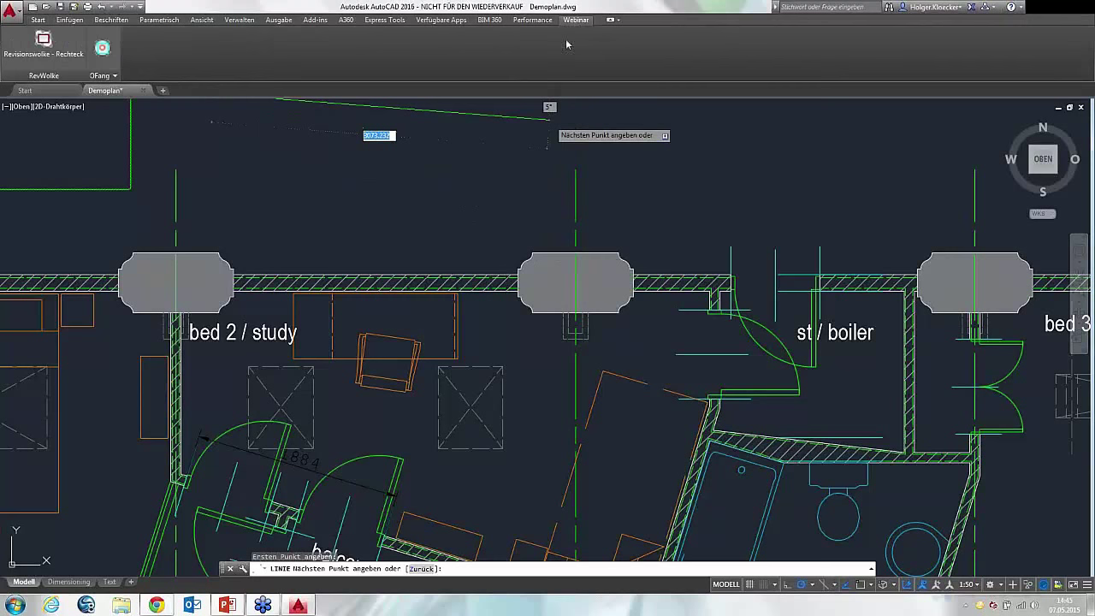
{"action": "left_click", "coordinate": [102, 50]}
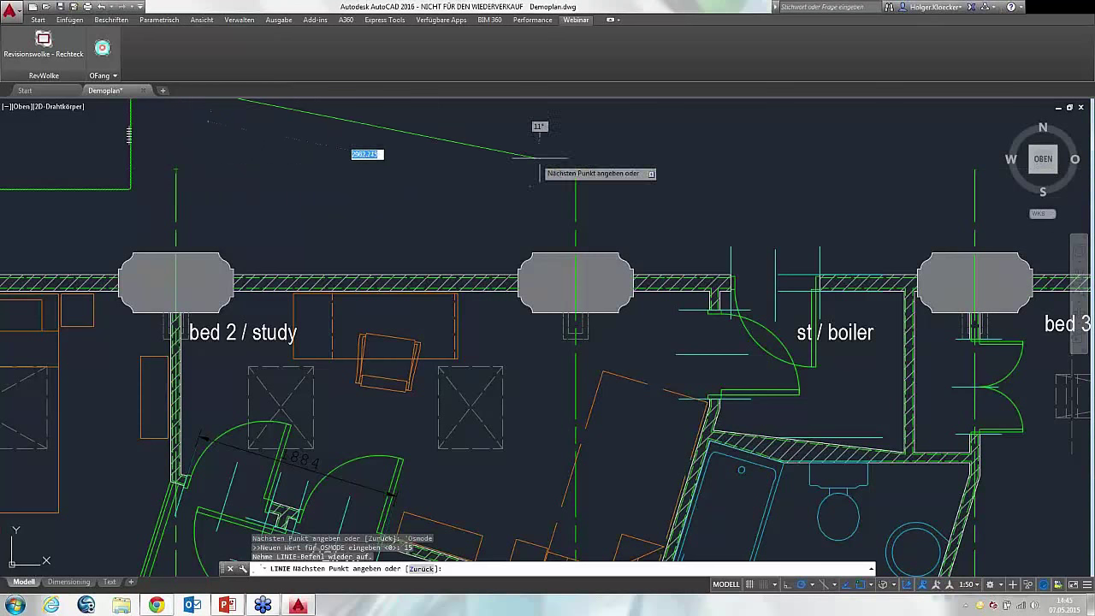
{"action": "left_click", "coordinate": [576, 168]}
{"action": "right_click", "coordinate": [578, 158]}
{"action": "left_click", "coordinate": [598, 157]}
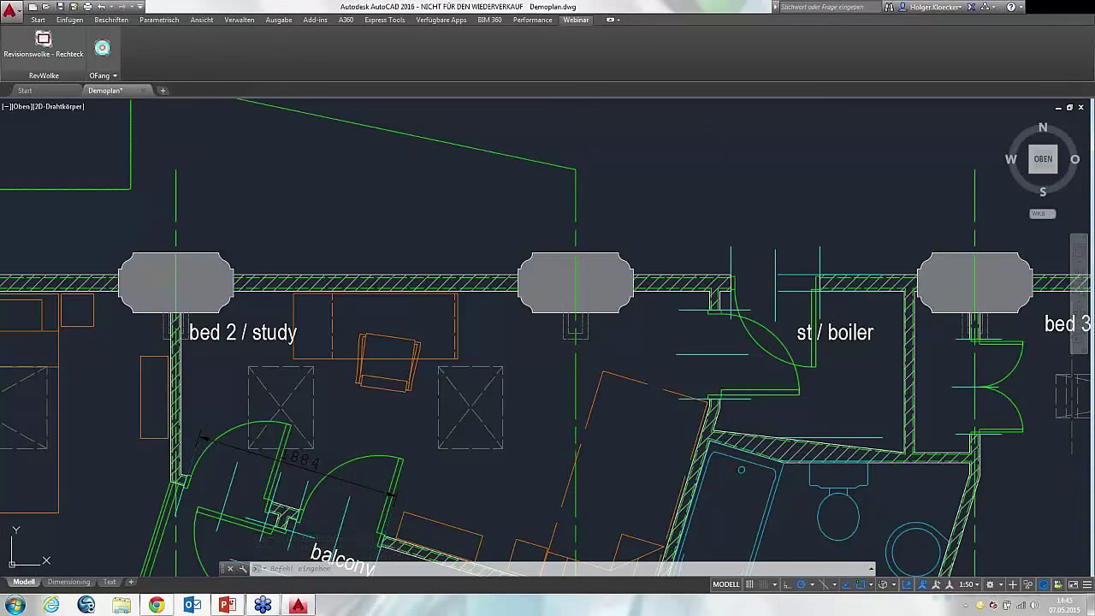
{"action": "middle_click_drag", "start_coordinate": [381, 203], "coordinate": [393, 169]}
{"action": "scroll", "coordinate": [376, 199], "scroll_direction": "down", "scroll_amount": 2}
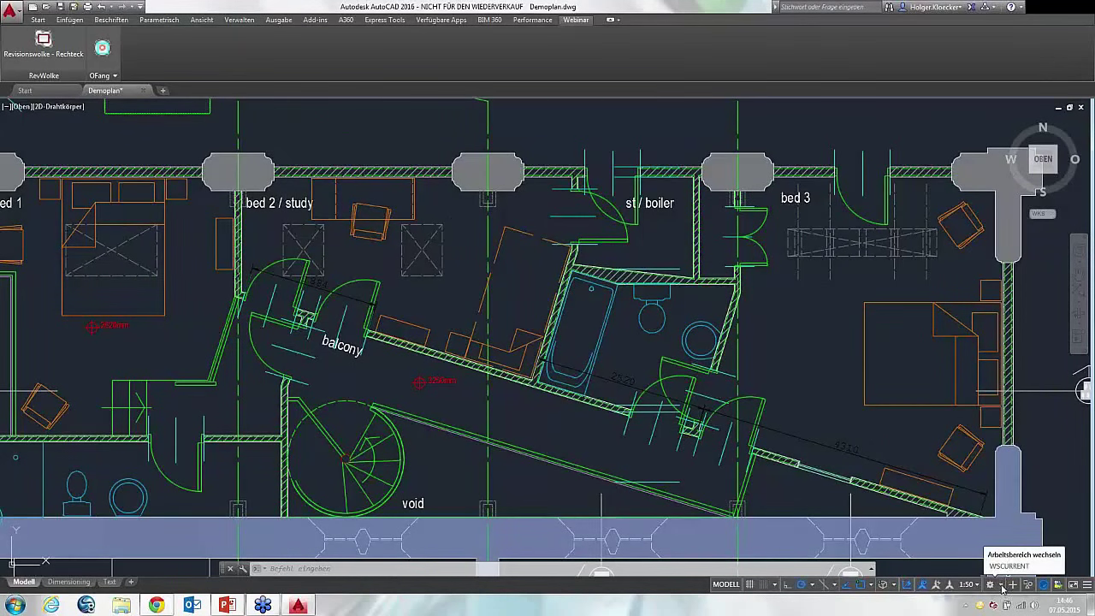
- Open Arbeitsbereichseinstellungen from the status-bar workspace gear and set My Workspace to AutoCAD Webinar
{"action": "left_click", "coordinate": [1003, 589]}
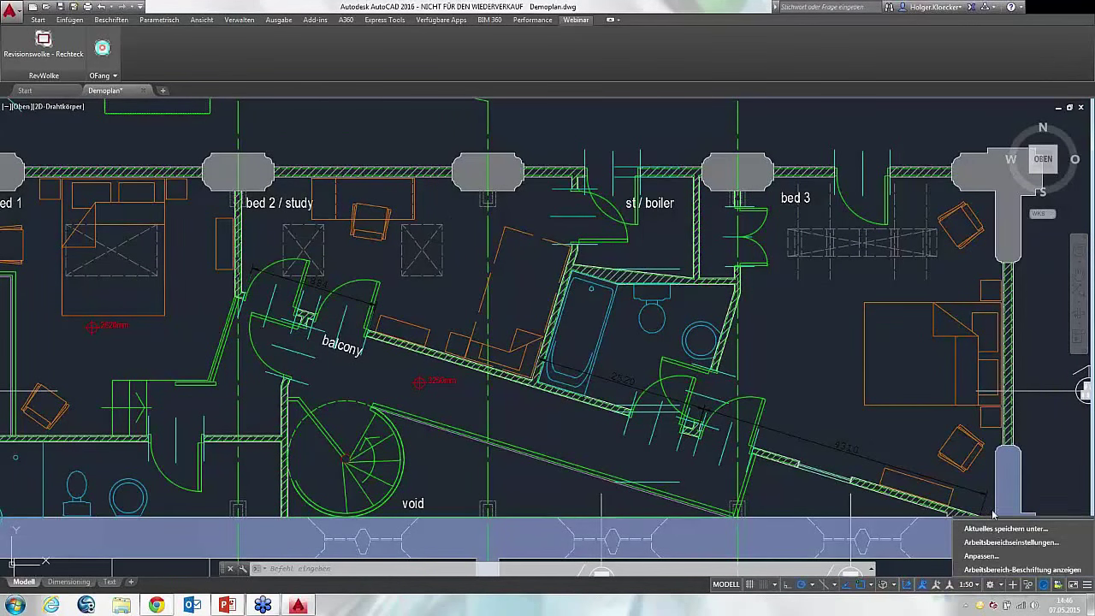
{"action": "left_click", "coordinate": [1006, 580]}
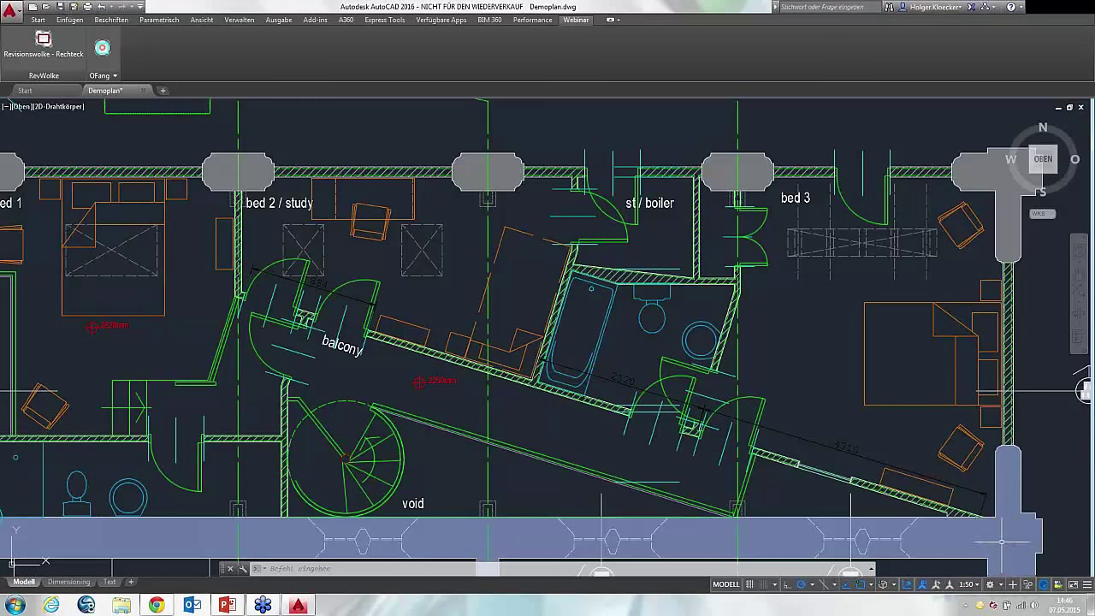
{"action": "left_click", "coordinate": [1002, 587]}
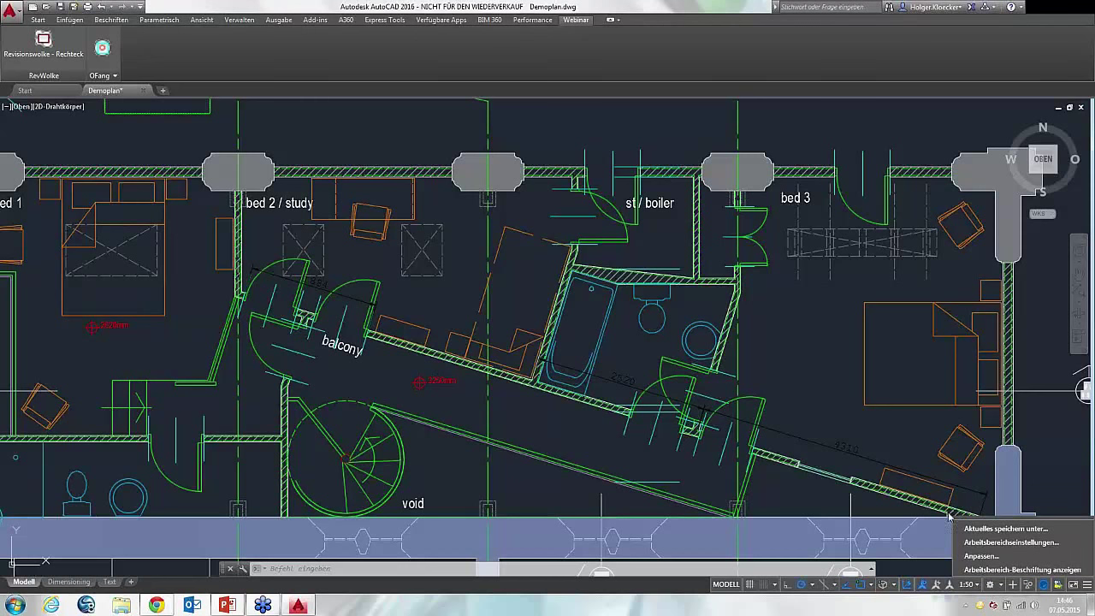
{"action": "left_click", "coordinate": [998, 542]}
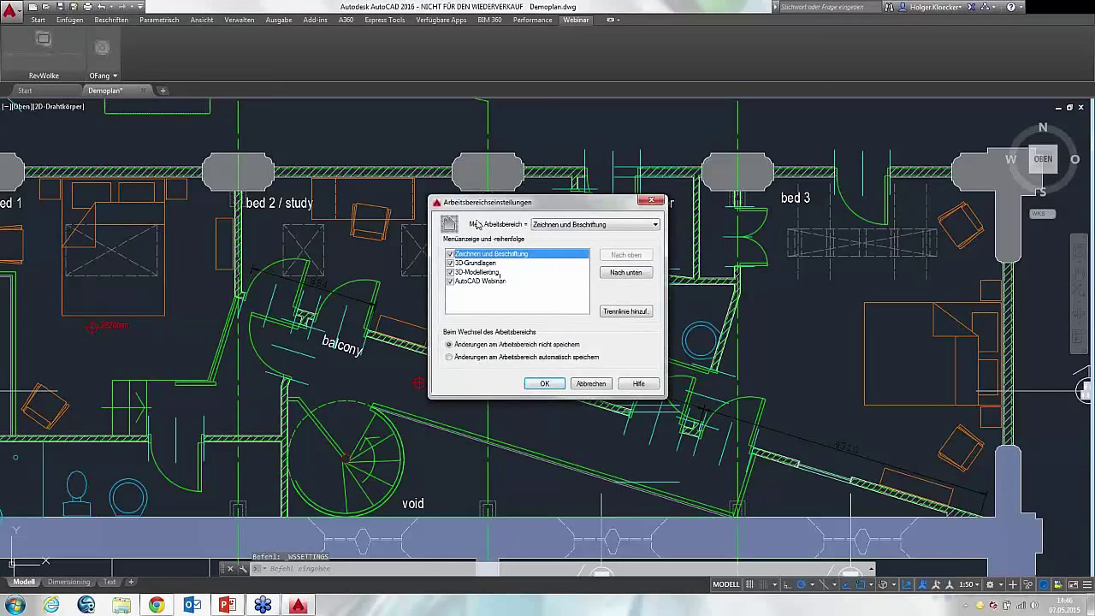
{"action": "left_click", "coordinate": [545, 225]}
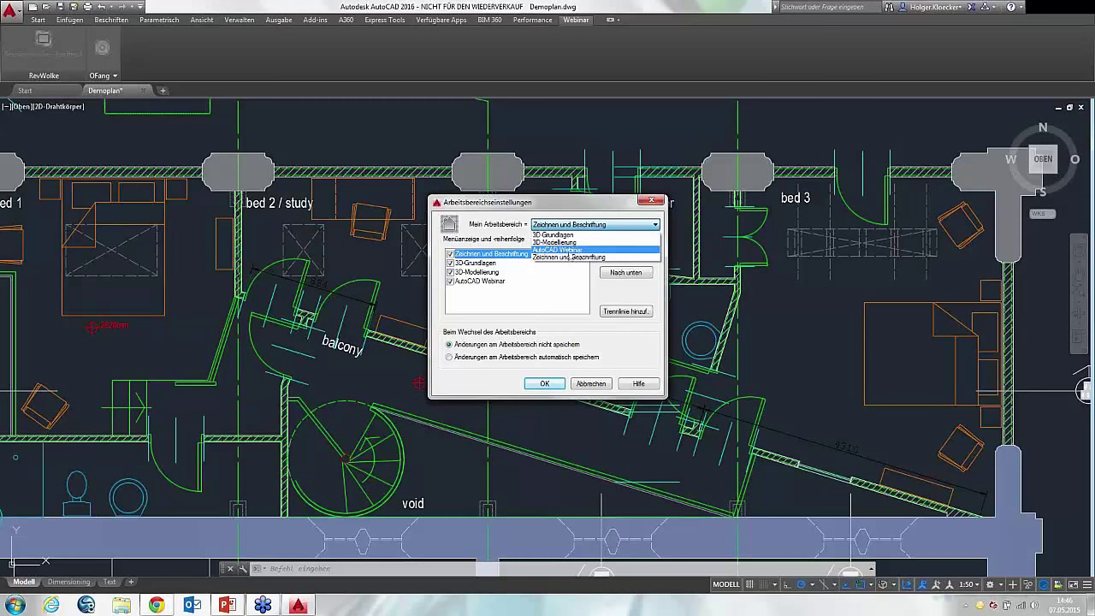
{"action": "left_click", "coordinate": [537, 250]}
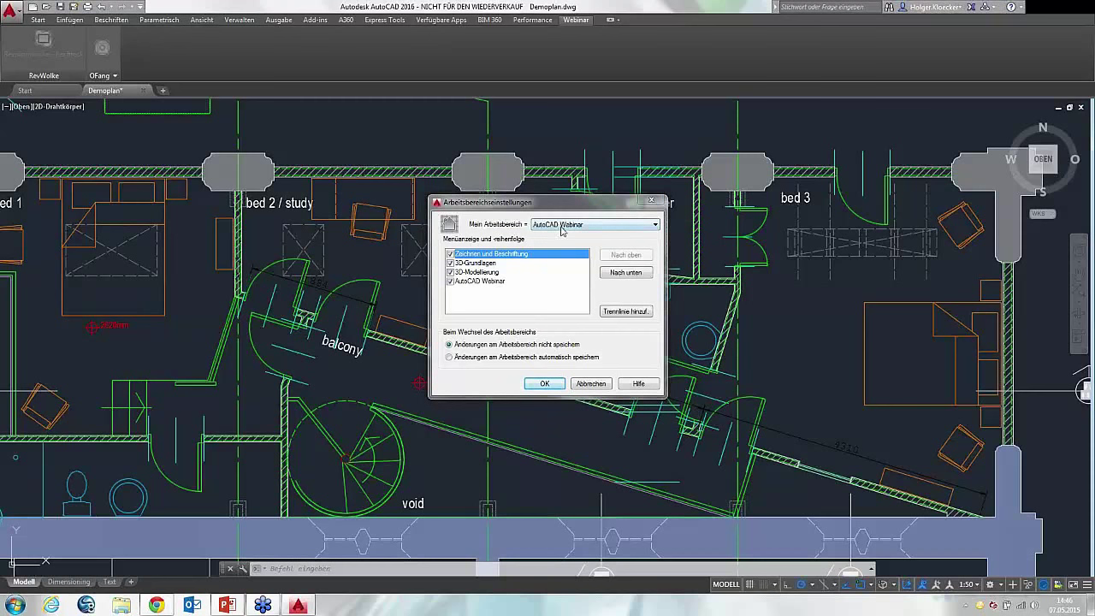
- Move AutoCAD Webinar to the top of the workspace order, above a new separator
{"action": "left_click", "coordinate": [478, 282]}
{"action": "left_click", "coordinate": [633, 255]}
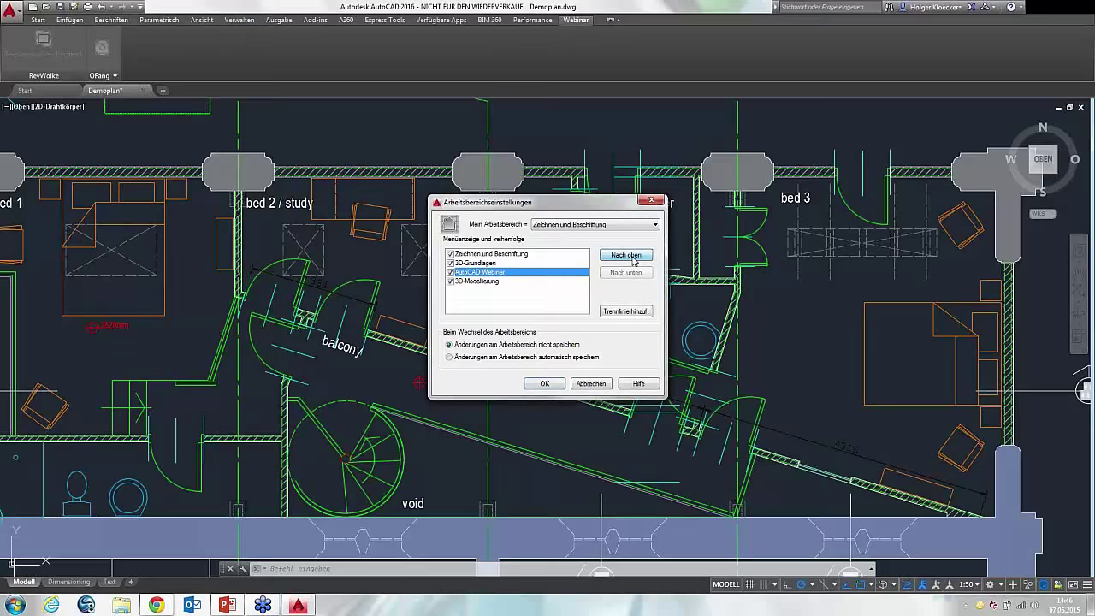
{"action": "left_click", "coordinate": [633, 255]}
{"action": "left_click", "coordinate": [633, 255]}
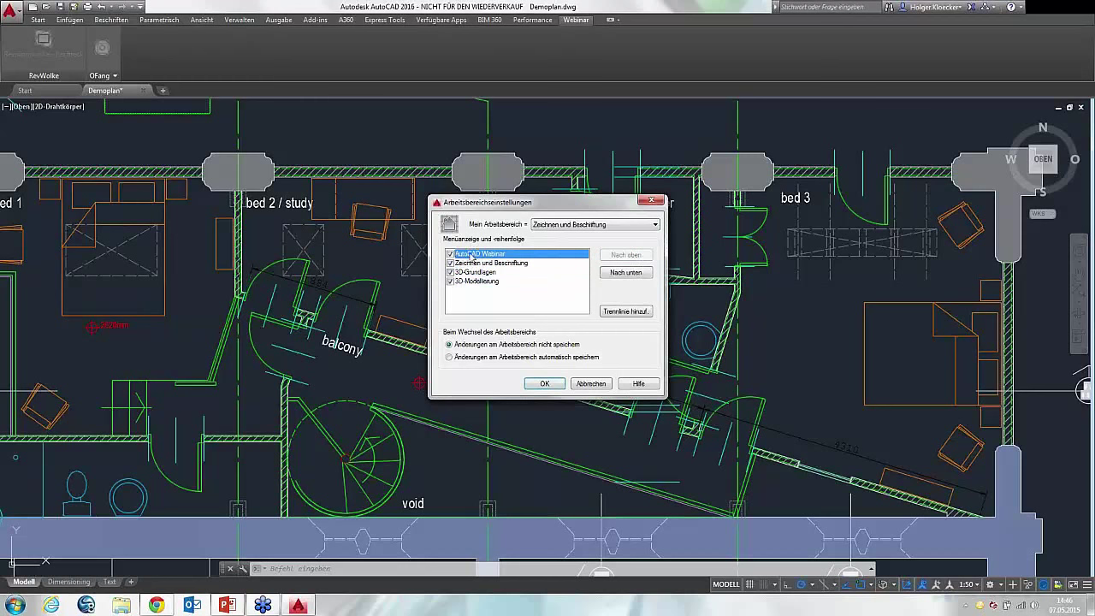
{"action": "left_click", "coordinate": [622, 312]}
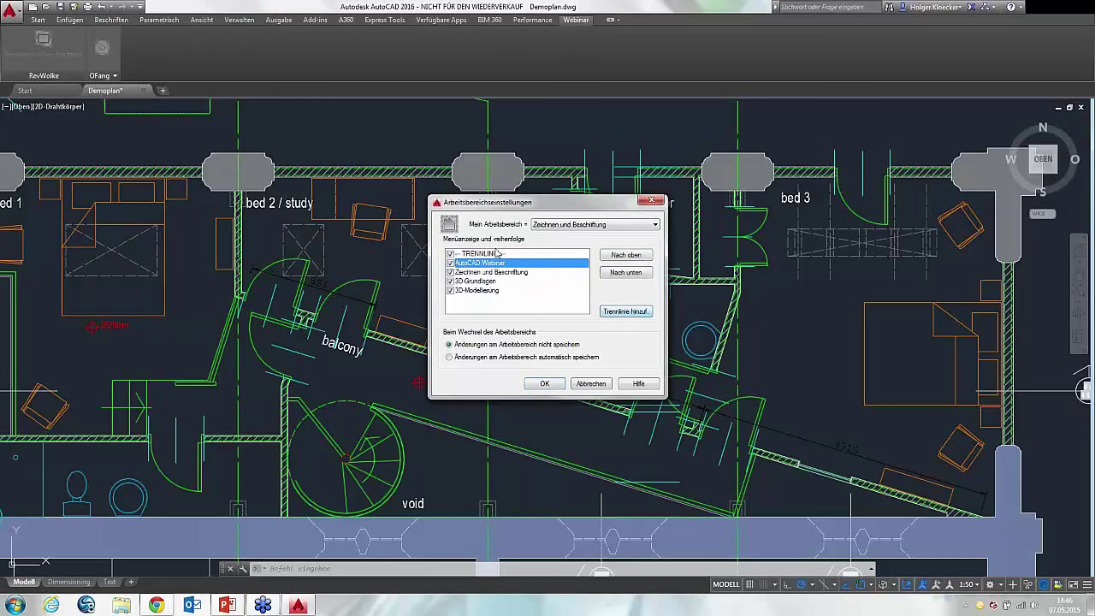
{"action": "left_click", "coordinate": [631, 255]}
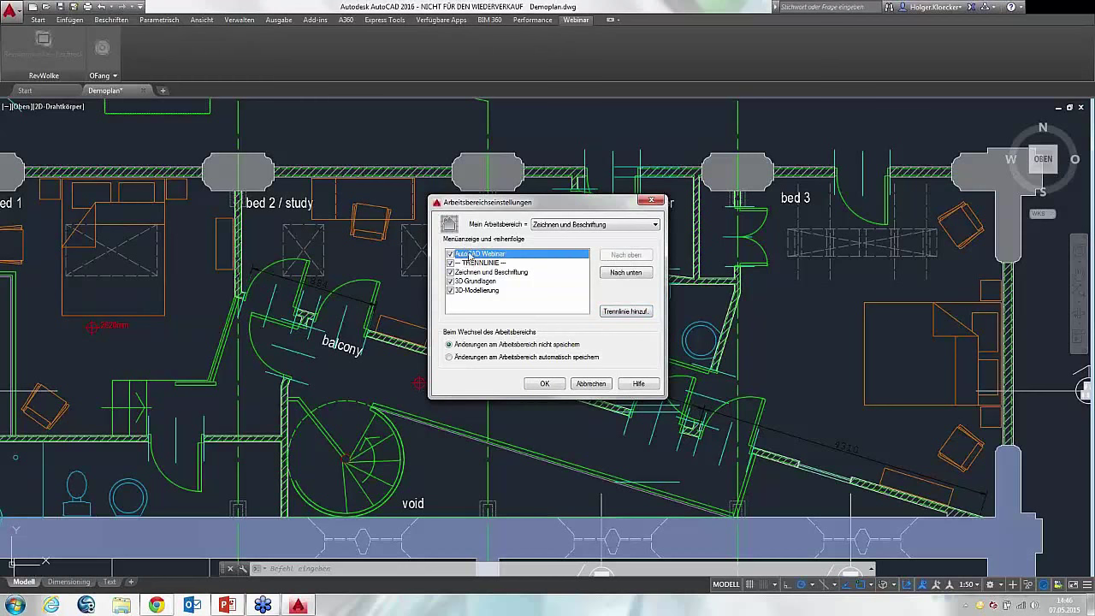
{"action": "left_click", "coordinate": [499, 311]}
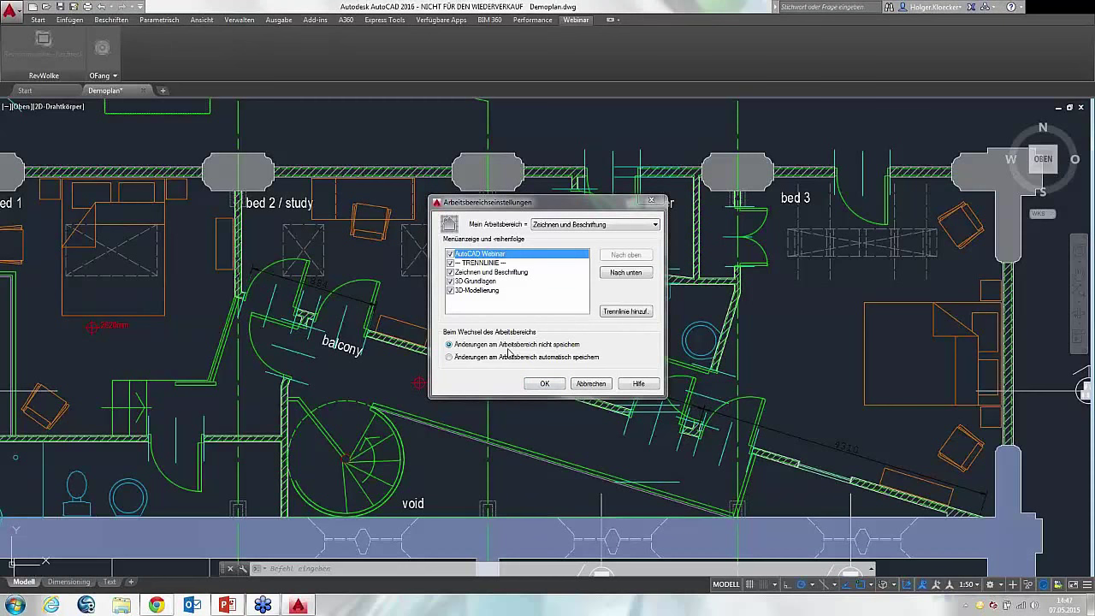
- Keep the 'nicht speichern' option for workspace changes and close the settings with OK
{"action": "left_click", "coordinate": [530, 358]}
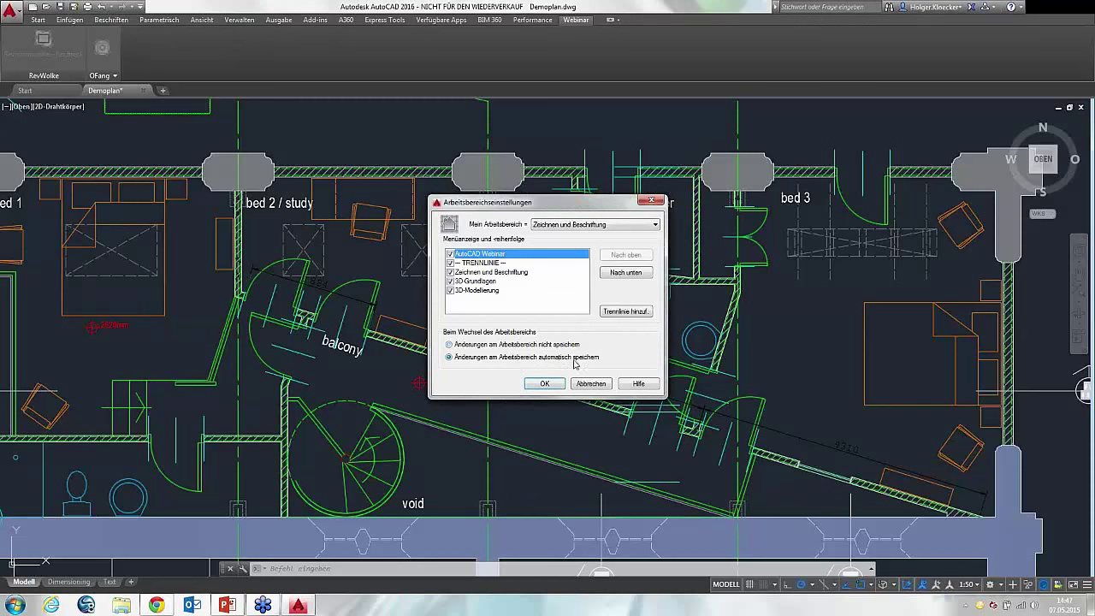
{"action": "left_click", "coordinate": [449, 344]}
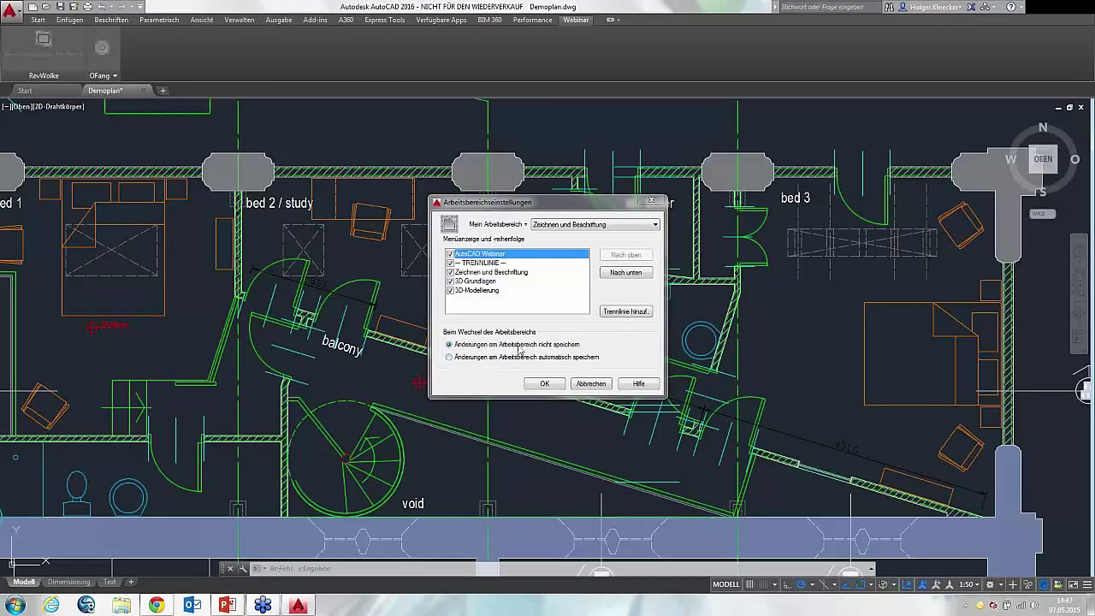
{"action": "left_click", "coordinate": [496, 350]}
{"action": "left_click", "coordinate": [545, 384]}
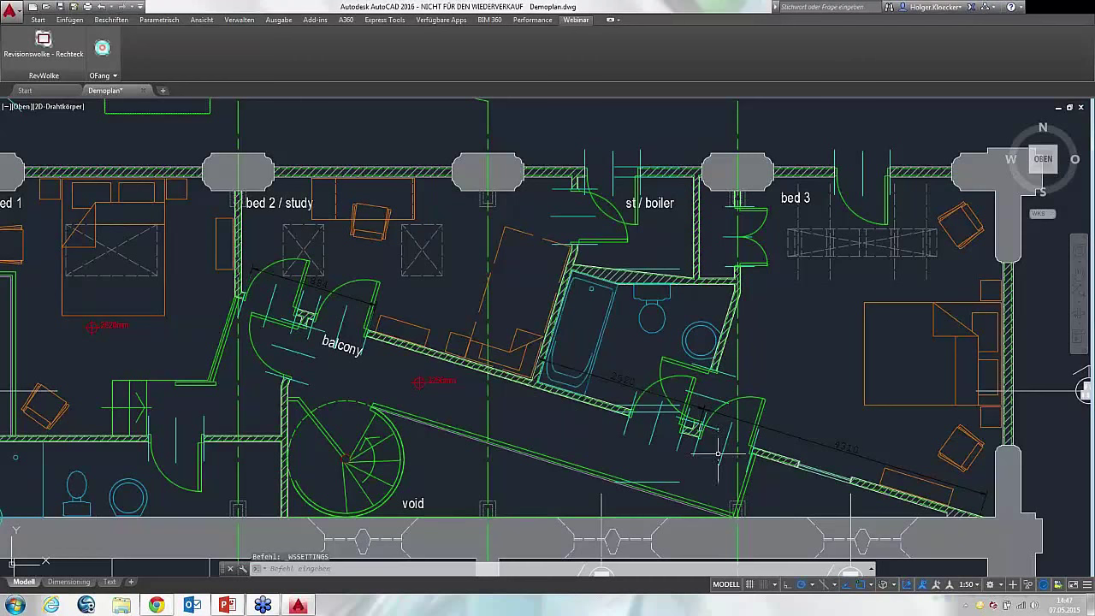
- Check the new workspace order in the status-bar workspace menu
{"action": "left_click", "coordinate": [1001, 587]}
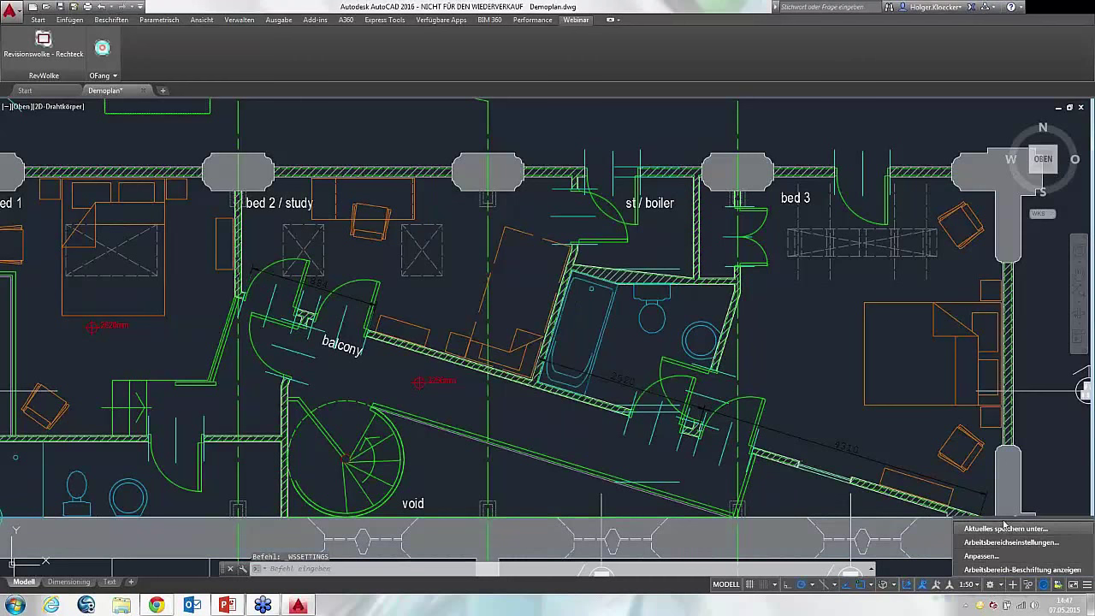
{"action": "left_click", "coordinate": [989, 476]}
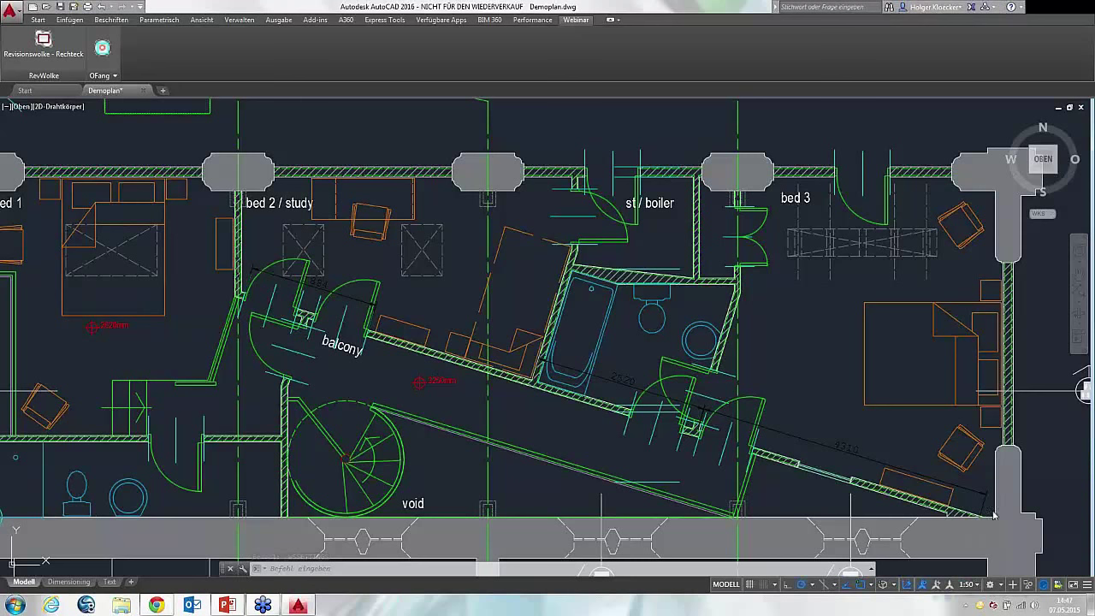
{"action": "left_click", "coordinate": [1004, 586]}
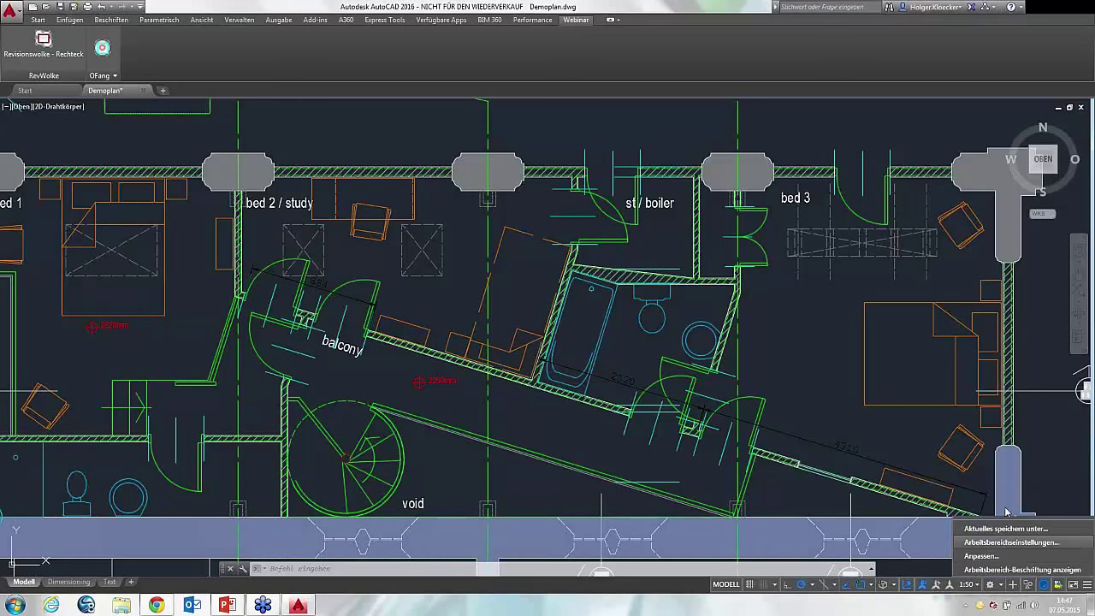
{"action": "left_click", "coordinate": [985, 465]}
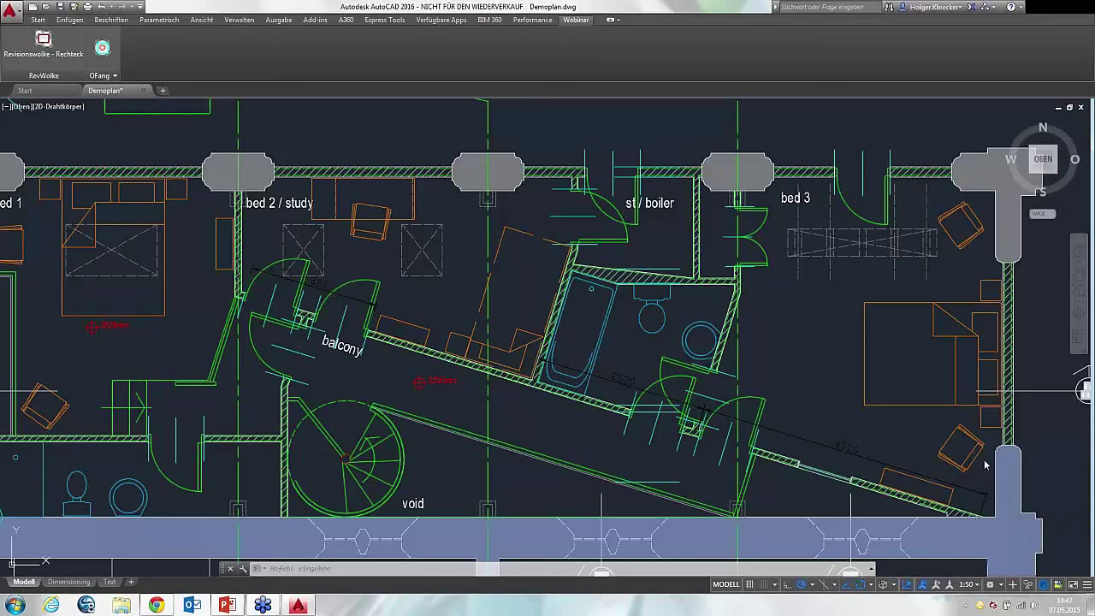
- Zoom out and pan until the whole Demoplan floor plan is visible
{"action": "scroll", "coordinate": [167, 128], "scroll_direction": "down", "scroll_amount": 1}
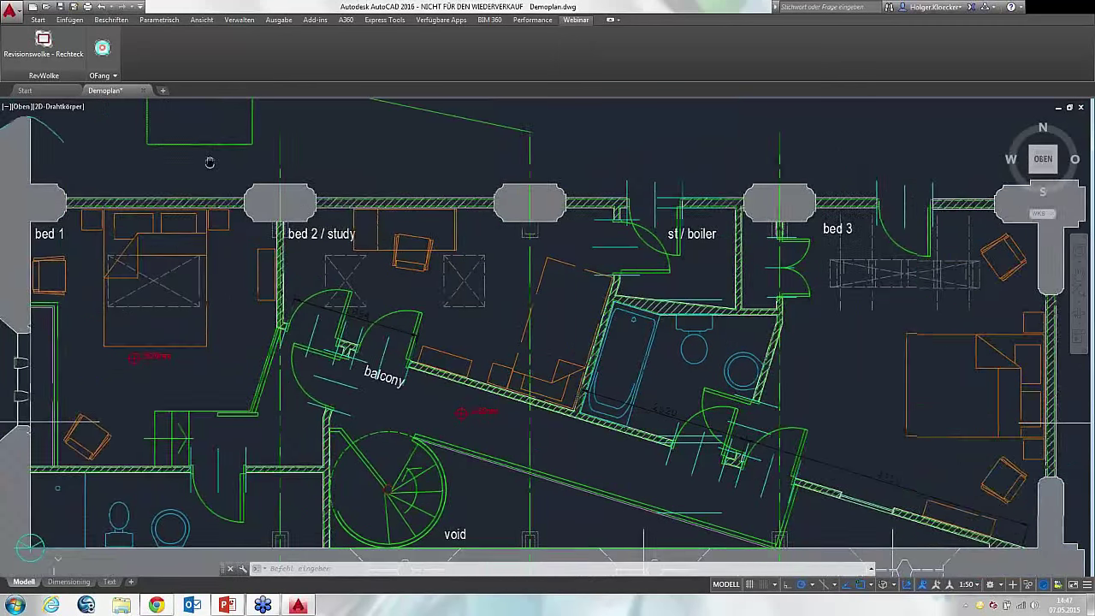
{"action": "scroll", "coordinate": [207, 161], "scroll_direction": "down", "scroll_amount": 1}
{"action": "scroll", "coordinate": [208, 167], "scroll_direction": "down", "scroll_amount": 3}
{"action": "middle_click_drag", "start_coordinate": [216, 173], "coordinate": [253, 245]}
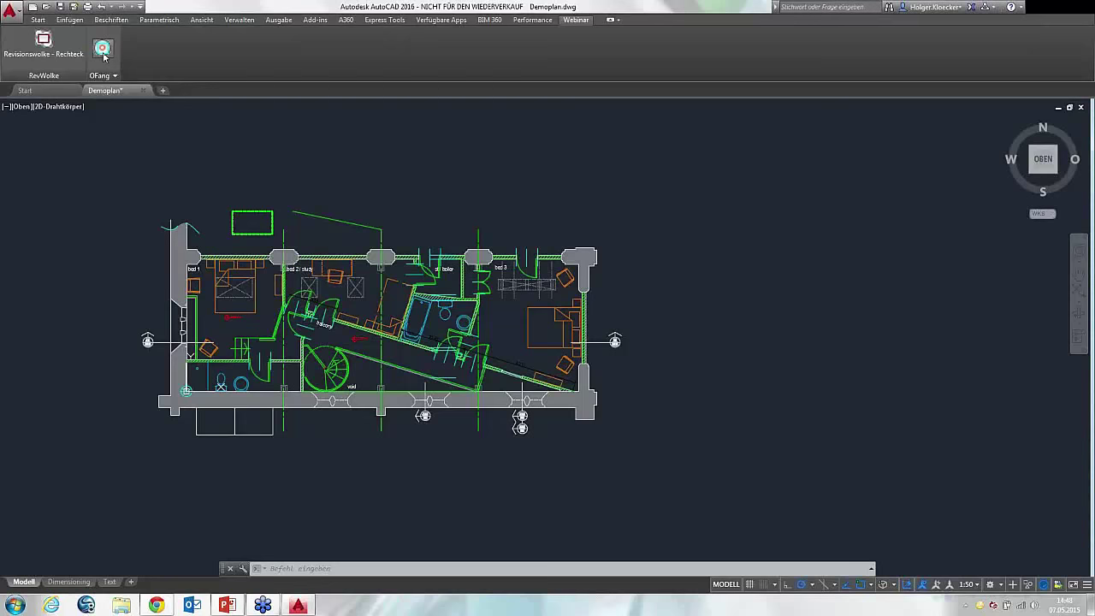
- Bring the CUIx Einführung presentation forward, start the slide show, and advance to Weitere Quellen
{"action": "left_click", "coordinate": [225, 607]}
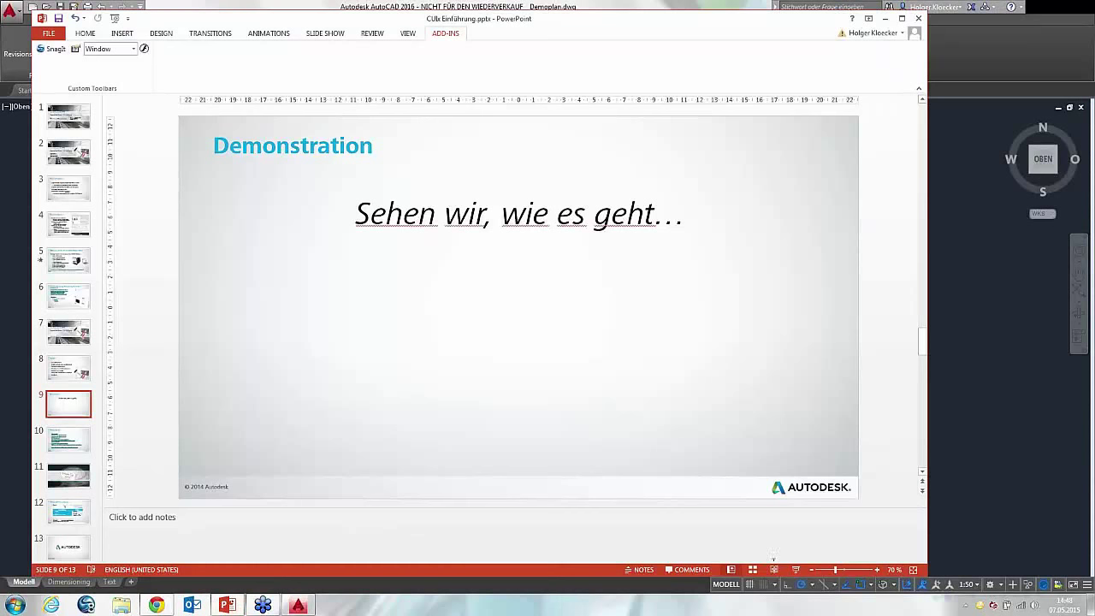
{"action": "left_click", "coordinate": [773, 569]}
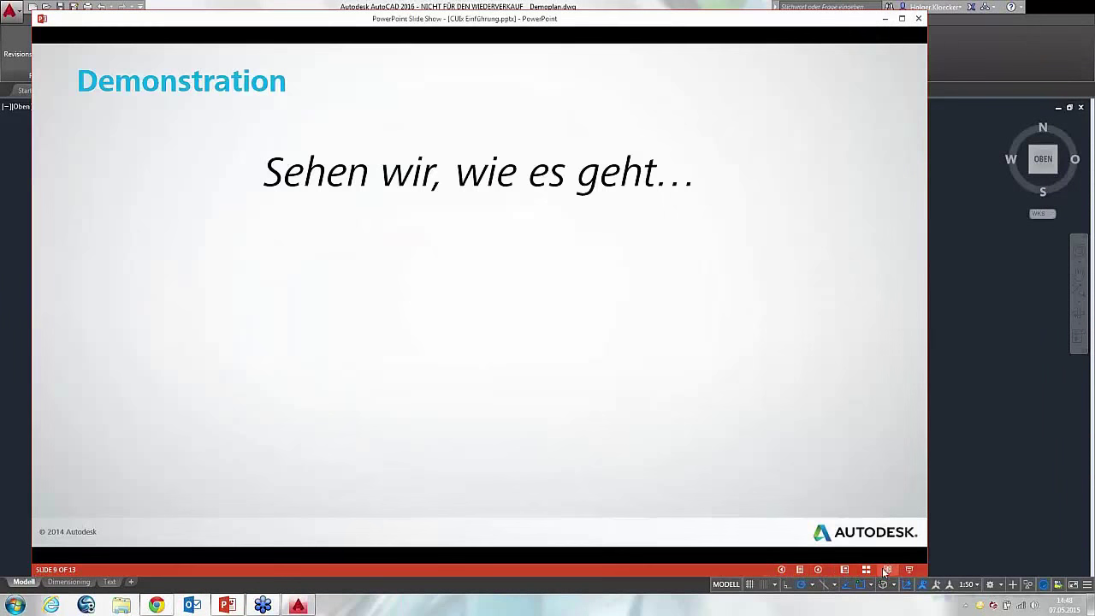
{"action": "left_click", "coordinate": [909, 570]}
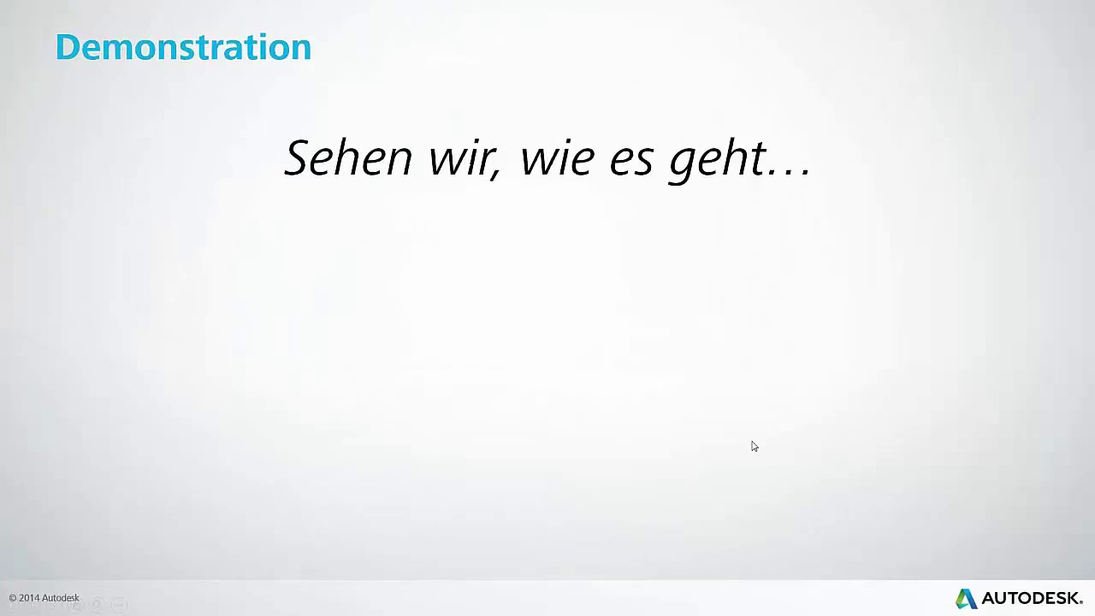
{"action": "left_click", "coordinate": [645, 425]}
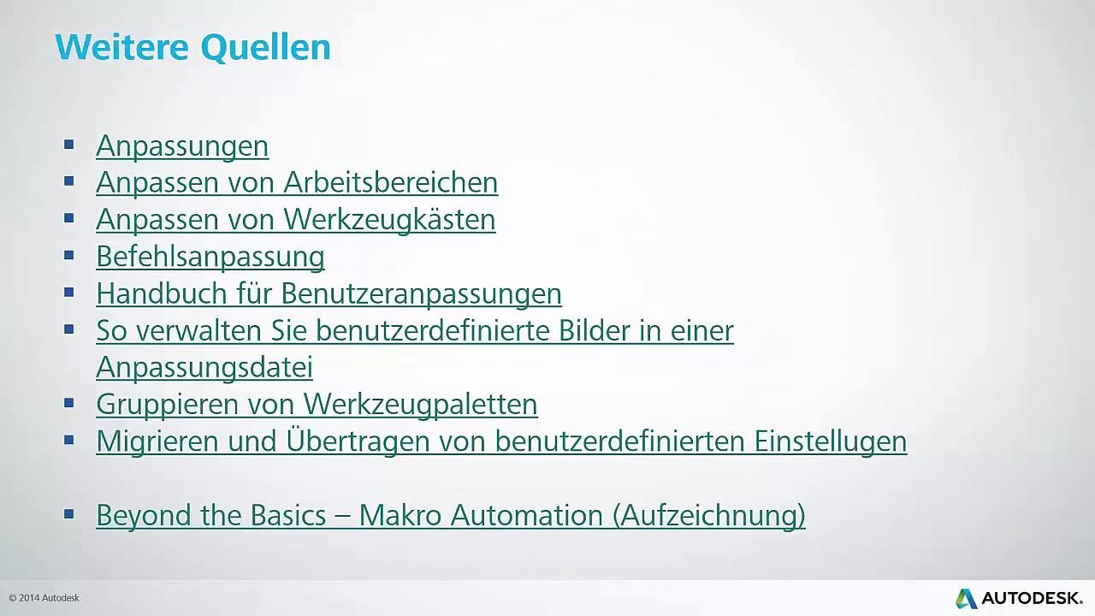
- Open the Anpassungen help page, view Anpassen von Arbeitsbereichen, then minimize the browser behind the slide
{"action": "left_click", "coordinate": [238, 160]}
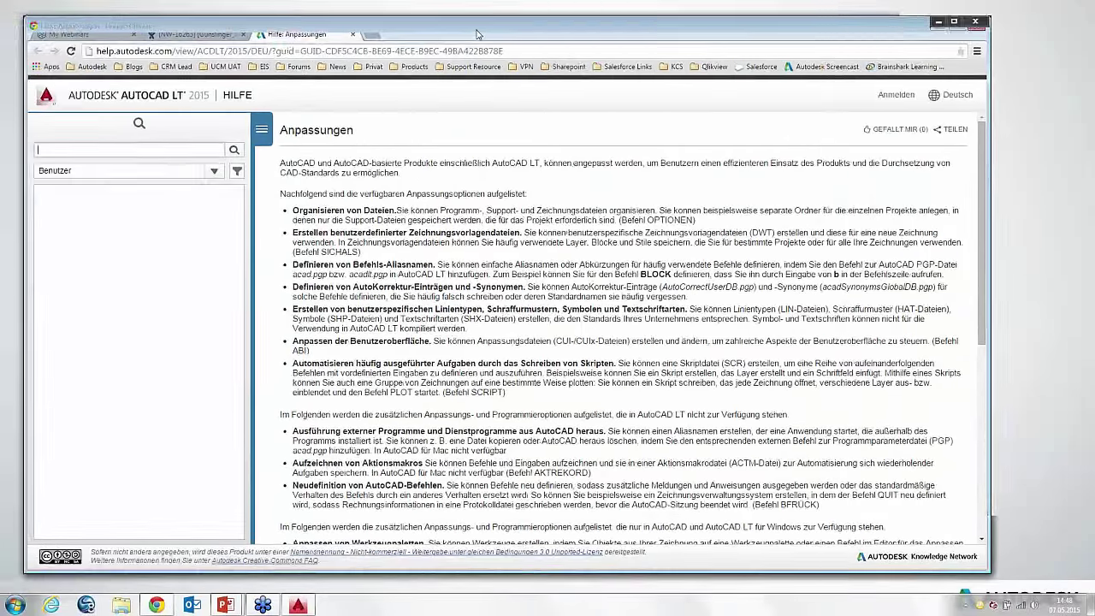
{"action": "left_click_drag", "start_coordinate": [477, 34], "coordinate": [457, 32]}
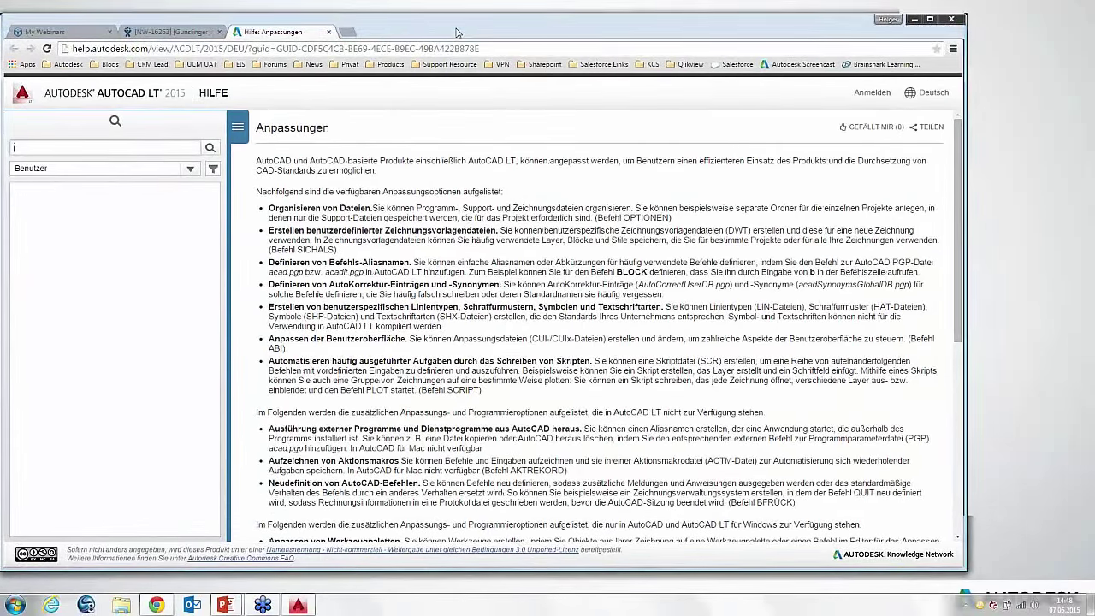
{"action": "left_click_drag", "start_coordinate": [779, 32], "coordinate": [738, 34]}
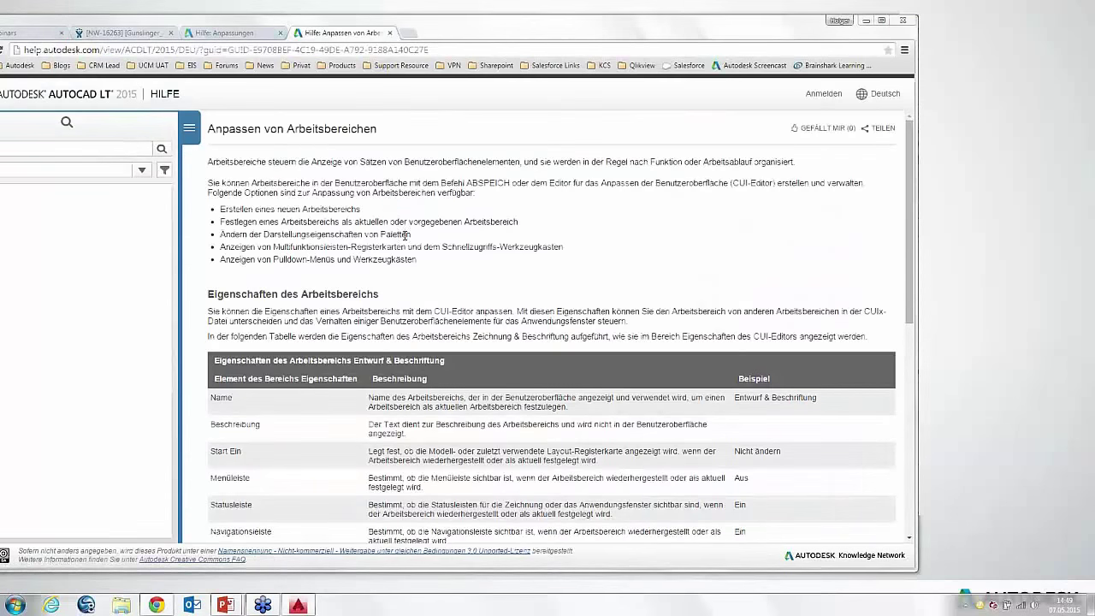
{"action": "left_click_drag", "start_coordinate": [909, 211], "coordinate": [912, 284]}
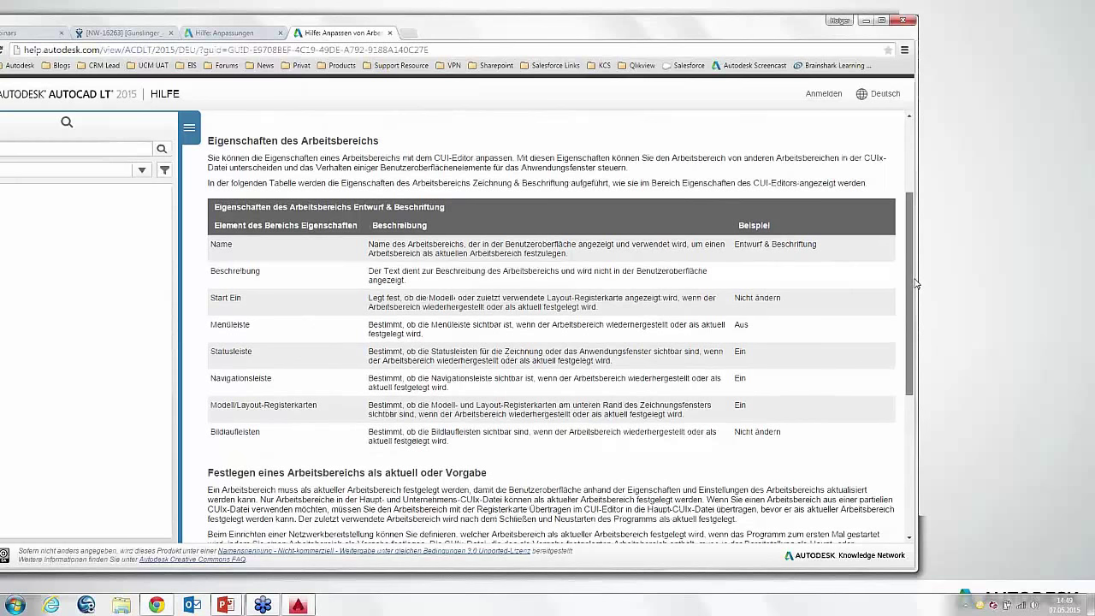
{"action": "left_click", "coordinate": [862, 24]}
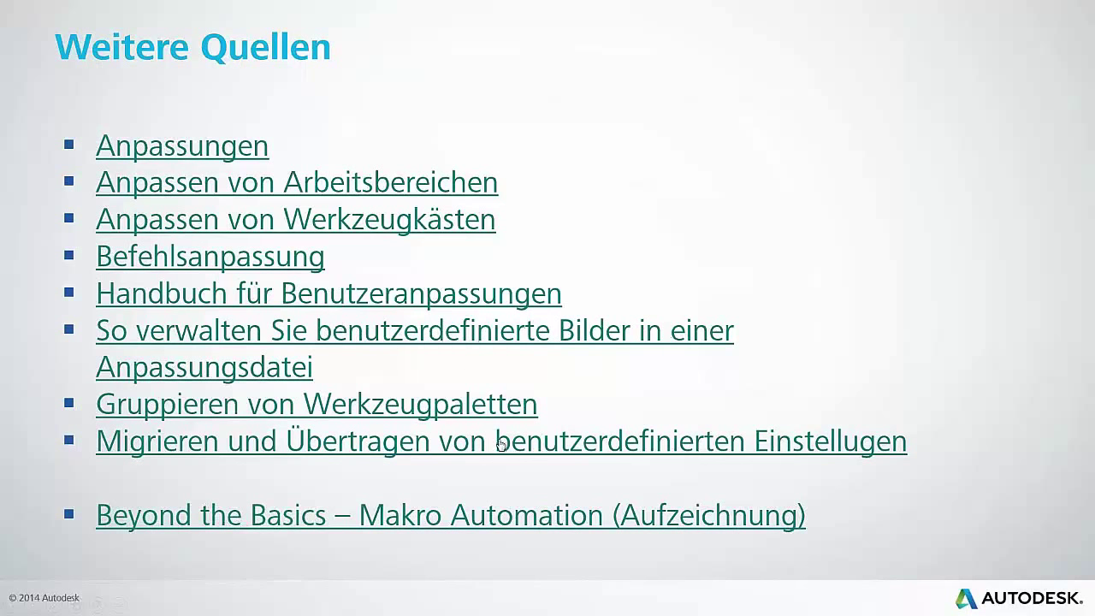
- Open the Makro Automation recording on YouTube, pause it at 0:10, and minimize Chrome
{"action": "left_click", "coordinate": [183, 518]}
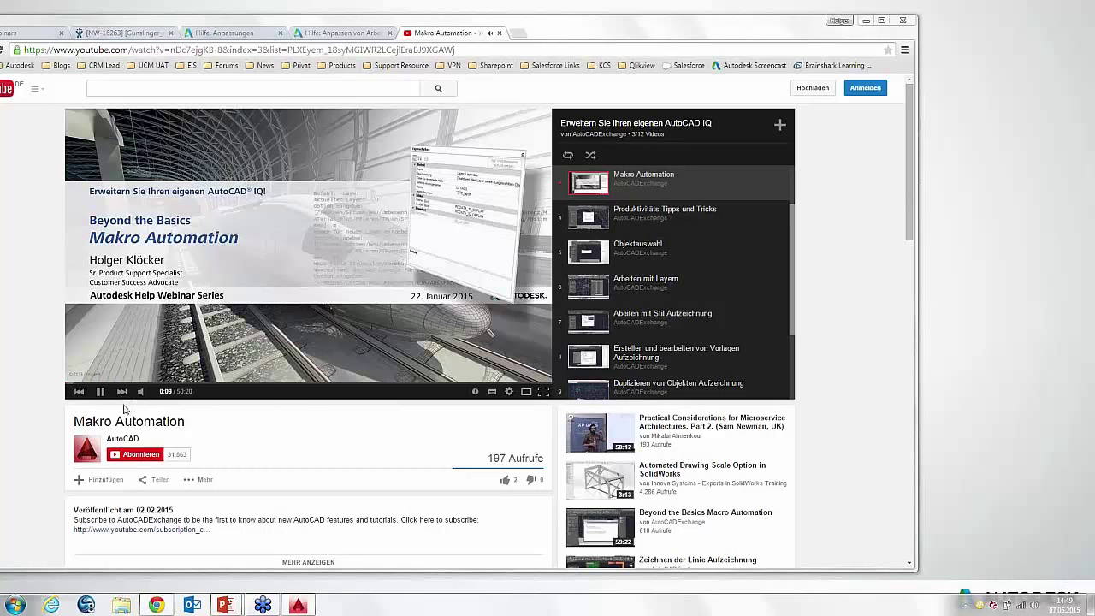
{"action": "left_click", "coordinate": [100, 391]}
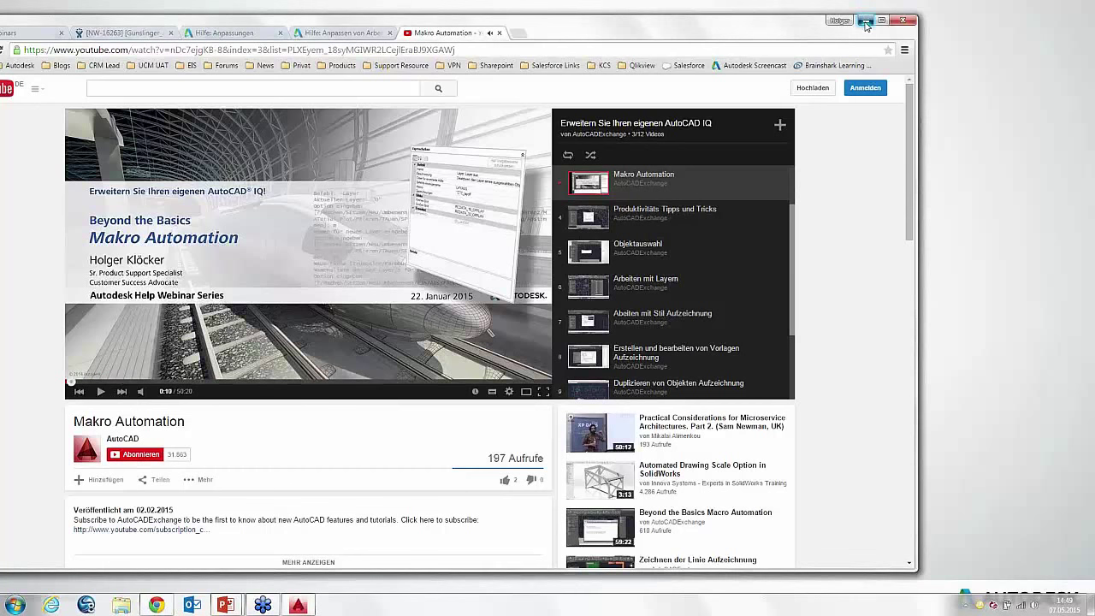
{"action": "left_click", "coordinate": [865, 20]}
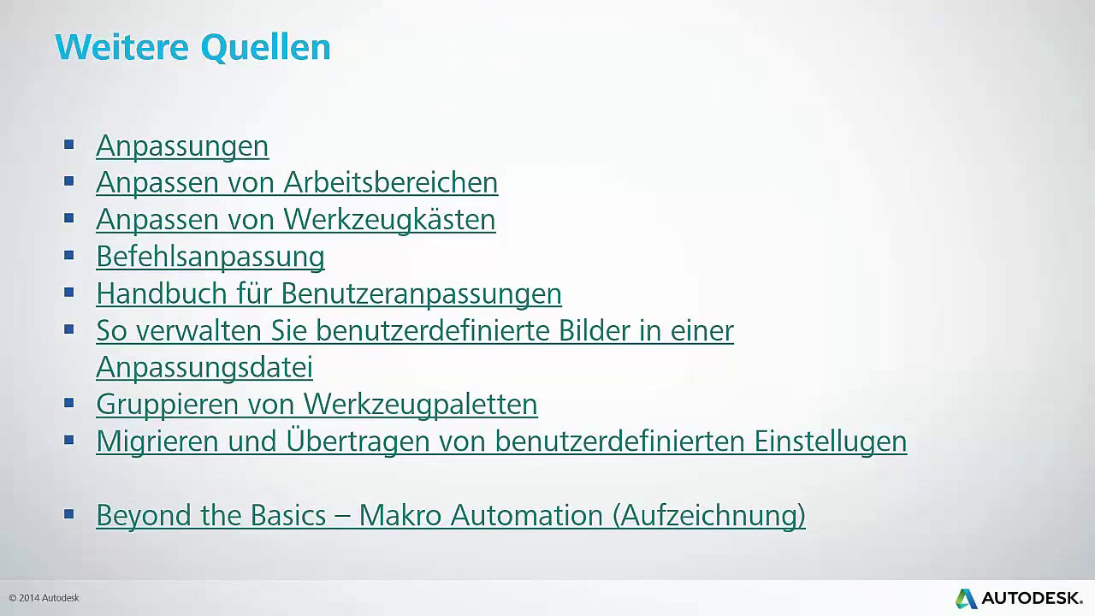
- Advance to the Fragen Sie uns slide and end the slideshow, leaving slide 11 in the editor
{"action": "left_click", "coordinate": [547, 101]}
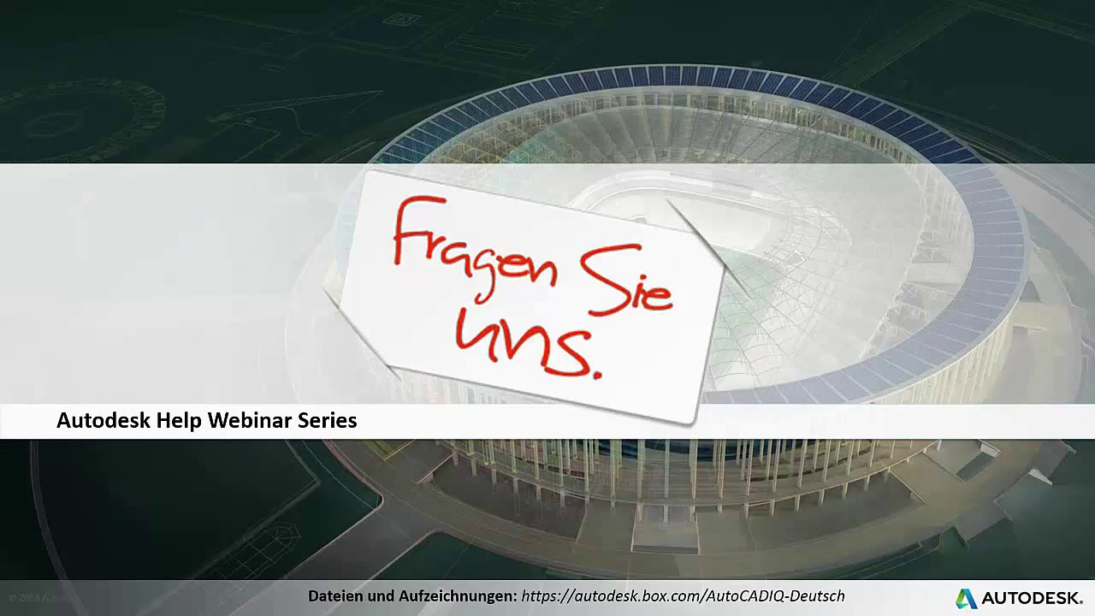
{"action": "key", "text": "Escape"}
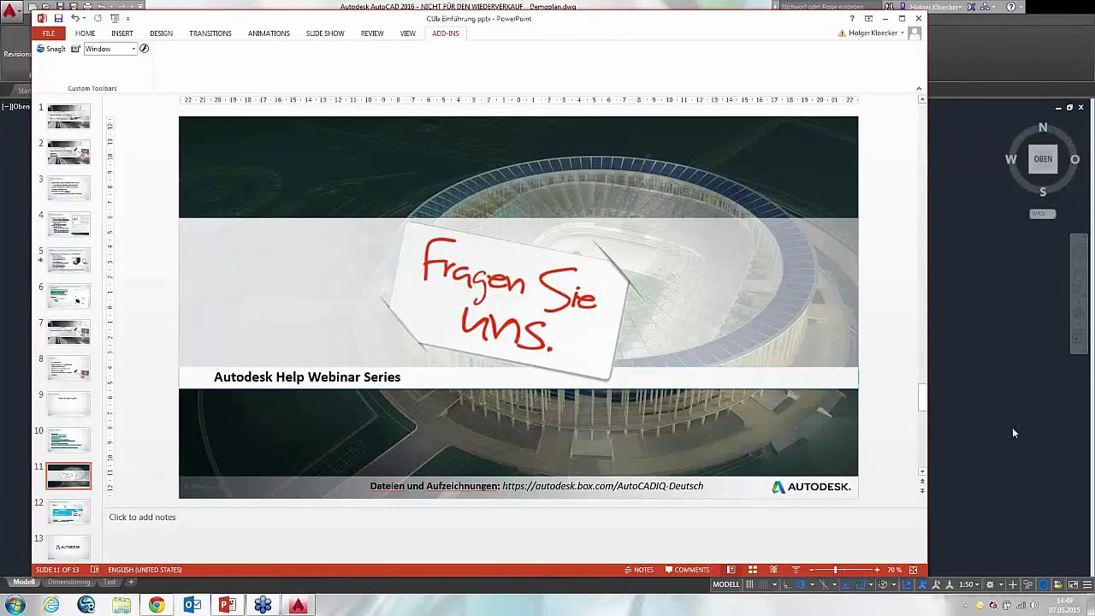
{"action": "left_click", "coordinate": [1080, 431]}
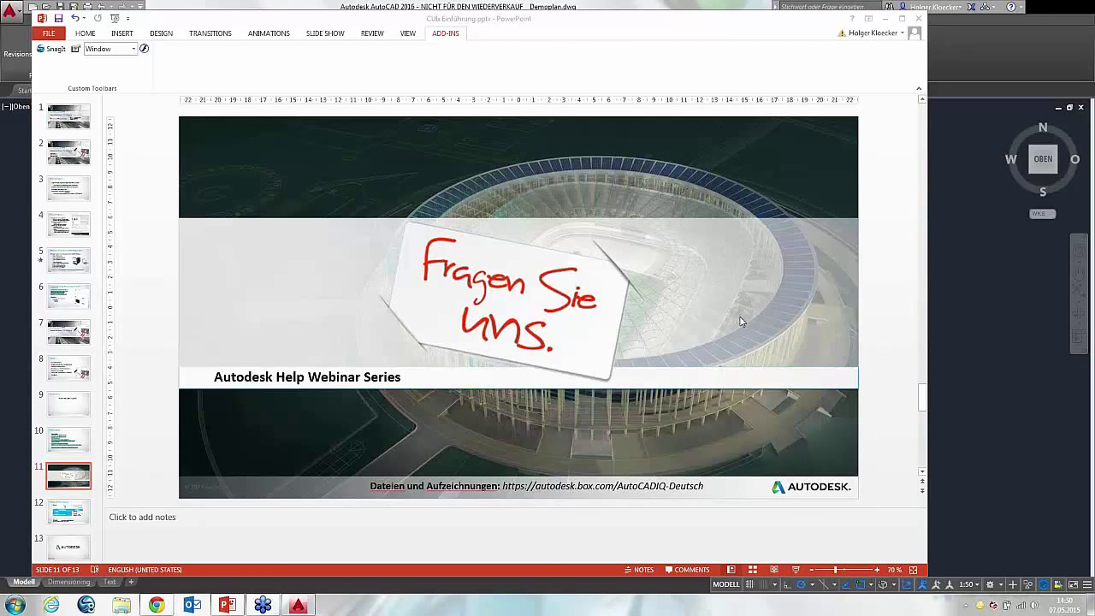
- Bring the YouTube Makro Automation window fully into view, then return to AutoCAD's Demoplan.dwg
{"action": "left_click", "coordinate": [157, 605]}
{"action": "left_click_drag", "start_coordinate": [456, 15], "coordinate": [518, 16]}
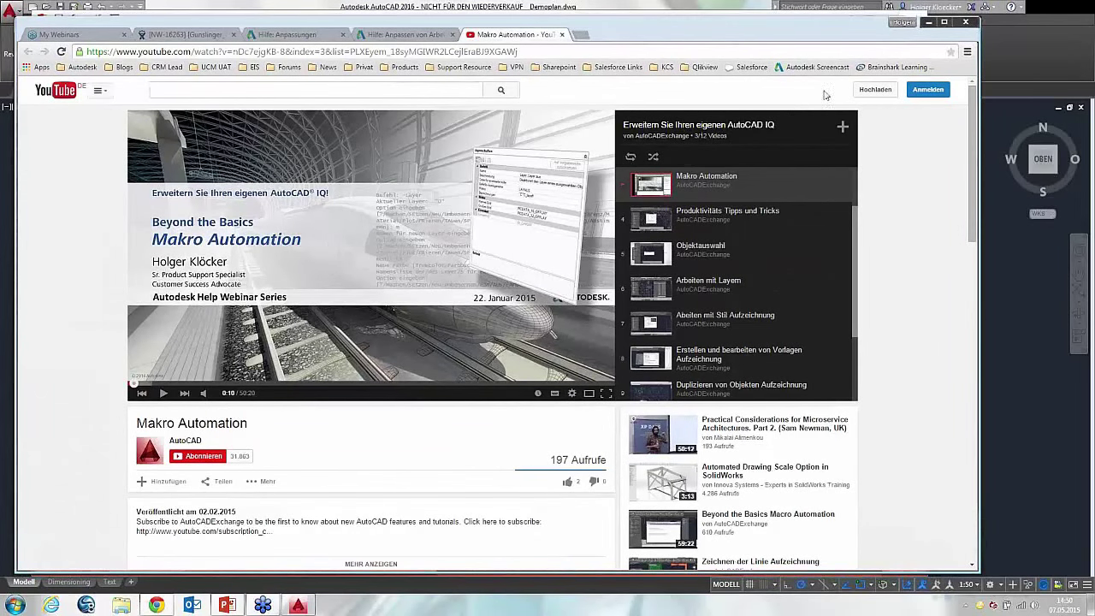
{"action": "left_click_drag", "start_coordinate": [787, 34], "coordinate": [767, 29]}
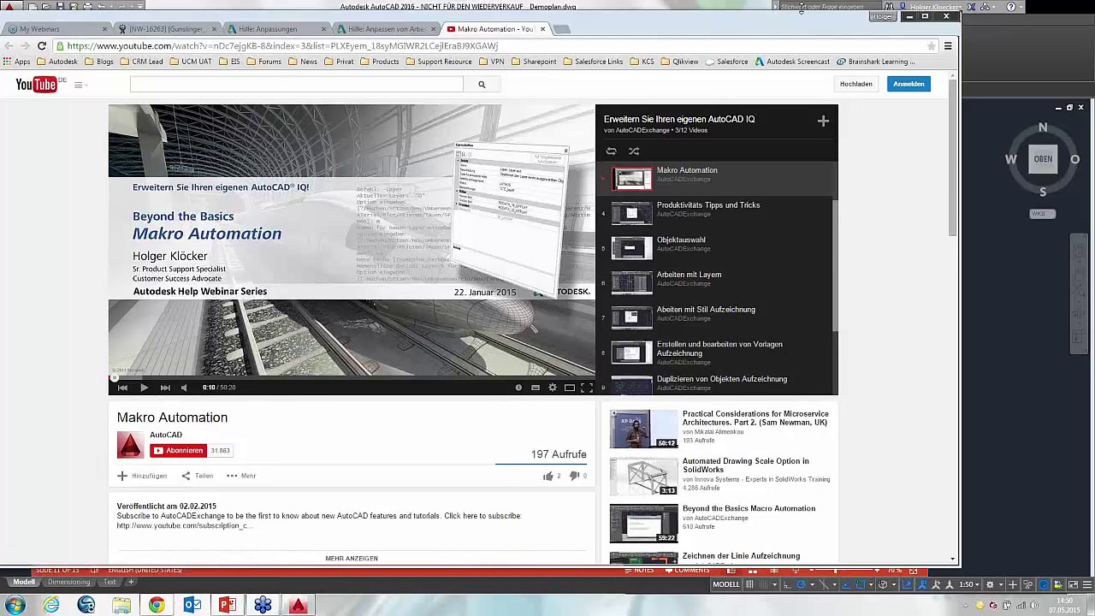
{"action": "left_click", "coordinate": [666, 6]}
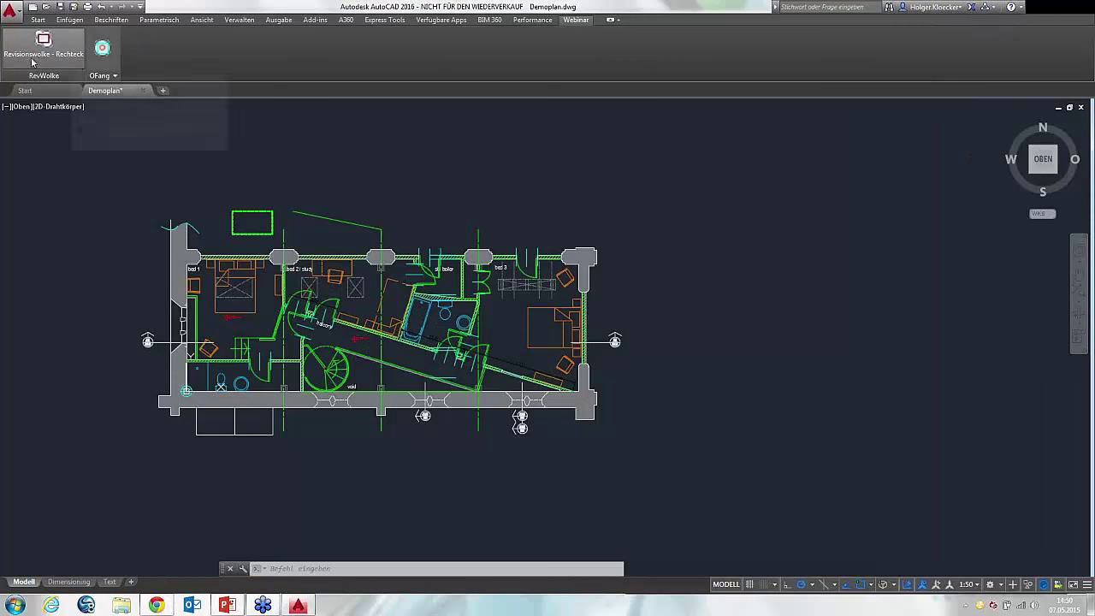
- Run BI to open interface customization and load werkzeuge.cuix into the tree
{"action": "left_click", "coordinate": [360, 569]}
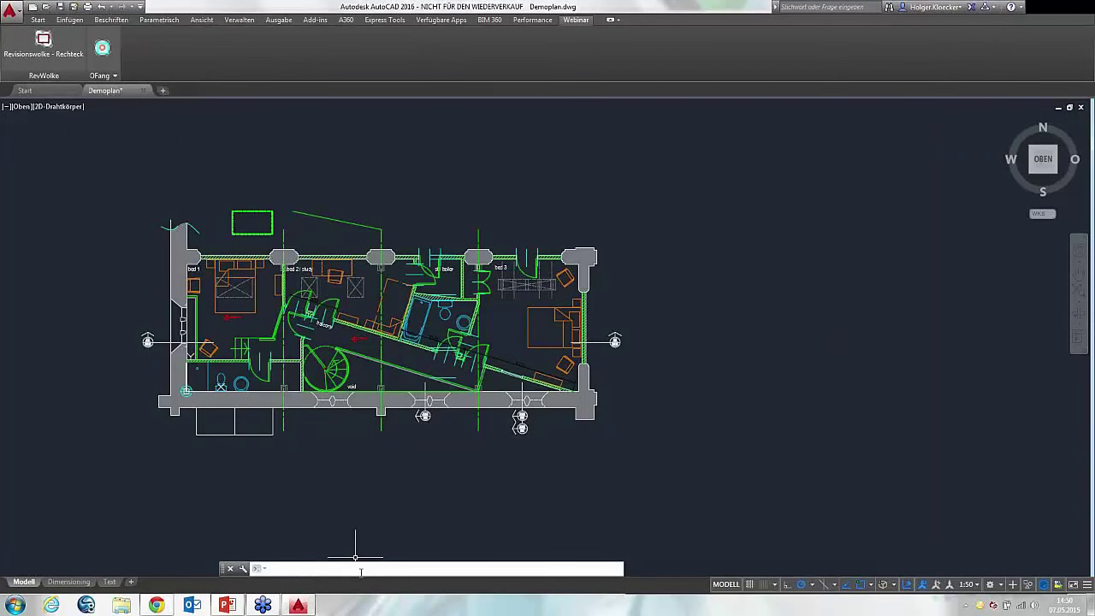
{"action": "type", "text": "b"}
{"action": "type", "text": "i"}
{"action": "key", "text": "Return"}
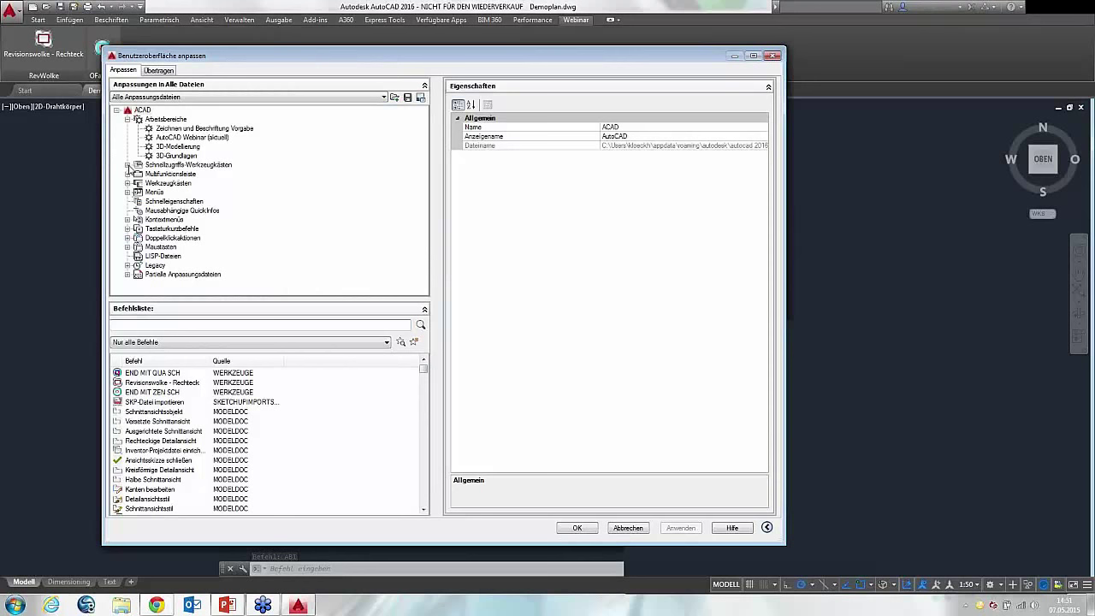
{"action": "left_click", "coordinate": [127, 166]}
{"action": "left_click", "coordinate": [128, 165]}
{"action": "left_click", "coordinate": [128, 174]}
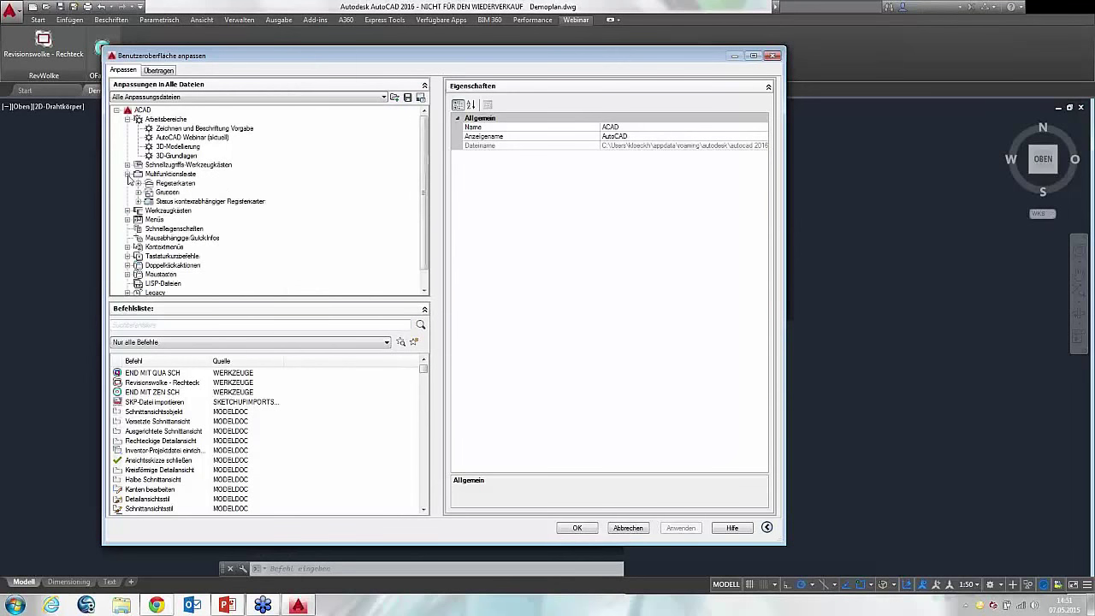
{"action": "left_click", "coordinate": [218, 96]}
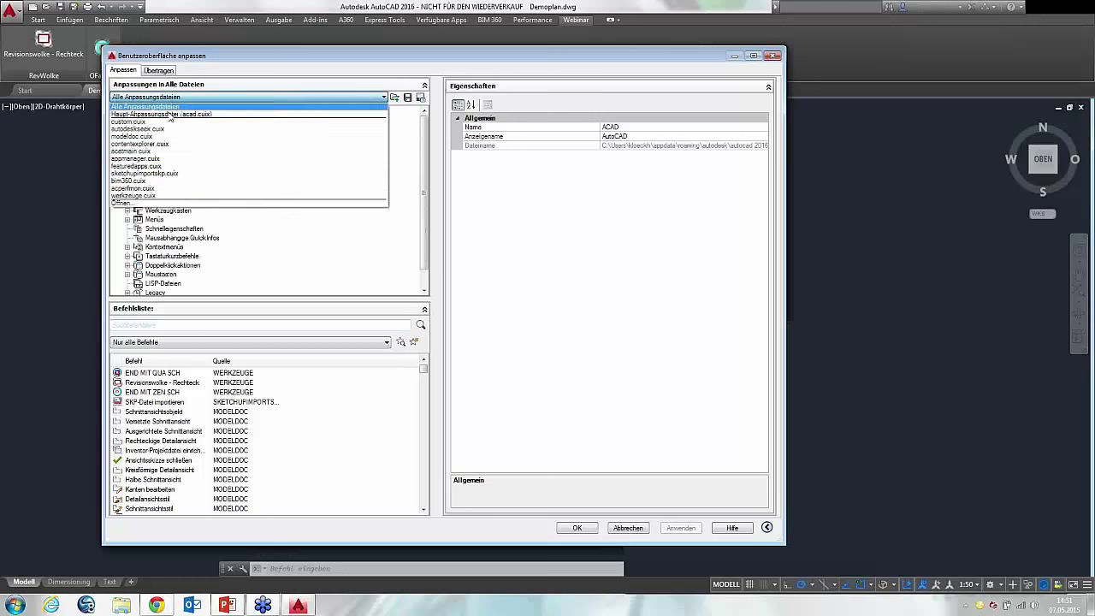
{"action": "left_click", "coordinate": [126, 197]}
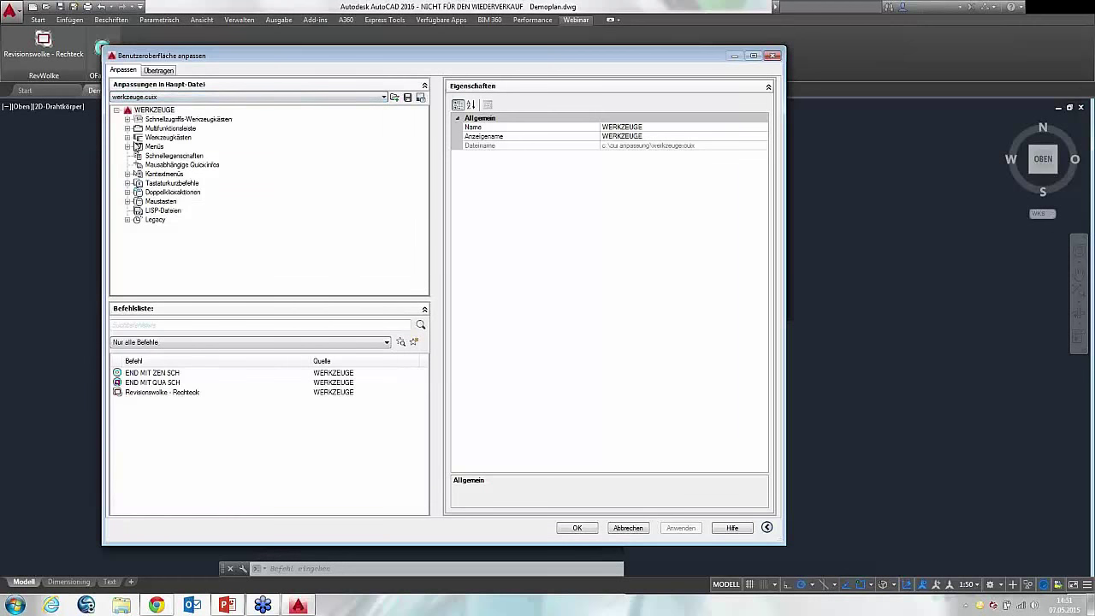
- Expand werkzeuge.cuix's ribbon panels down to Zeile 1 of the RevWolke panel
{"action": "left_click", "coordinate": [128, 128]}
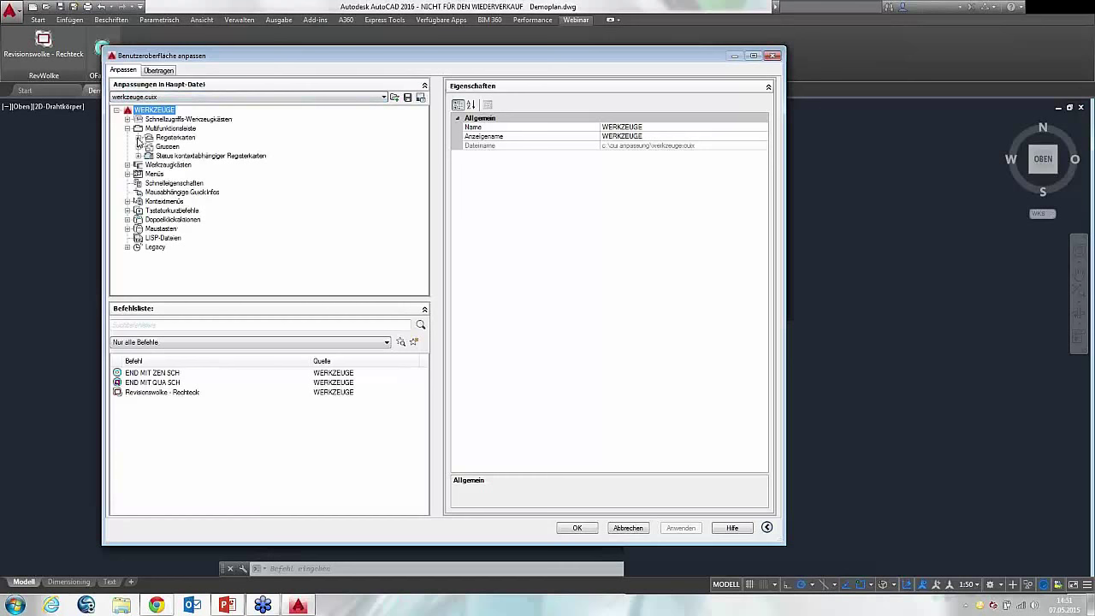
{"action": "left_click", "coordinate": [138, 137]}
{"action": "left_click", "coordinate": [138, 137]}
{"action": "left_click", "coordinate": [138, 146]}
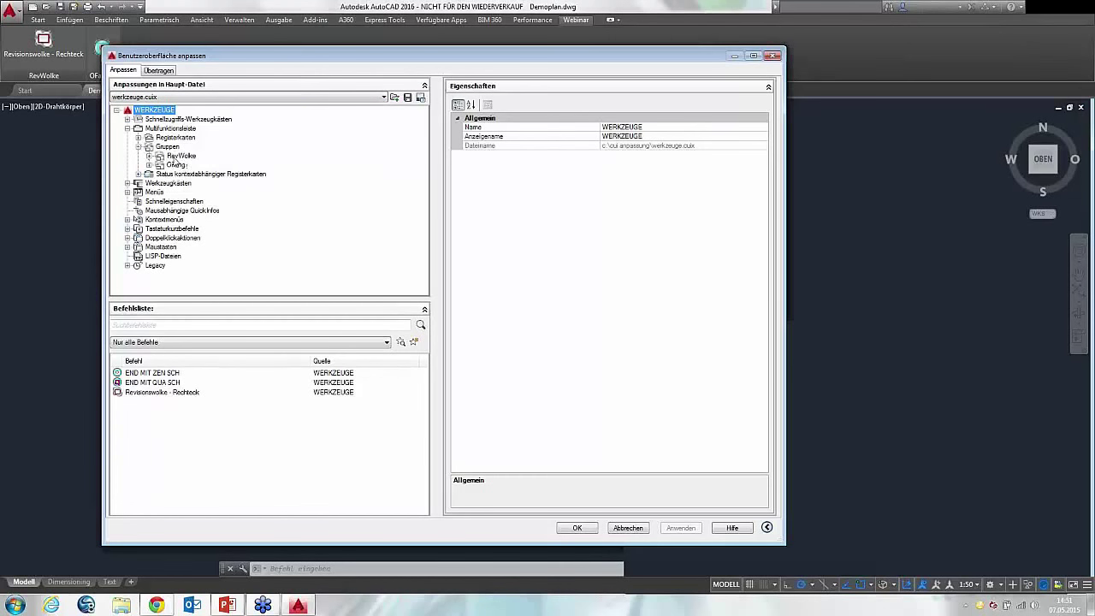
{"action": "left_click", "coordinate": [179, 156]}
{"action": "left_click", "coordinate": [149, 156]}
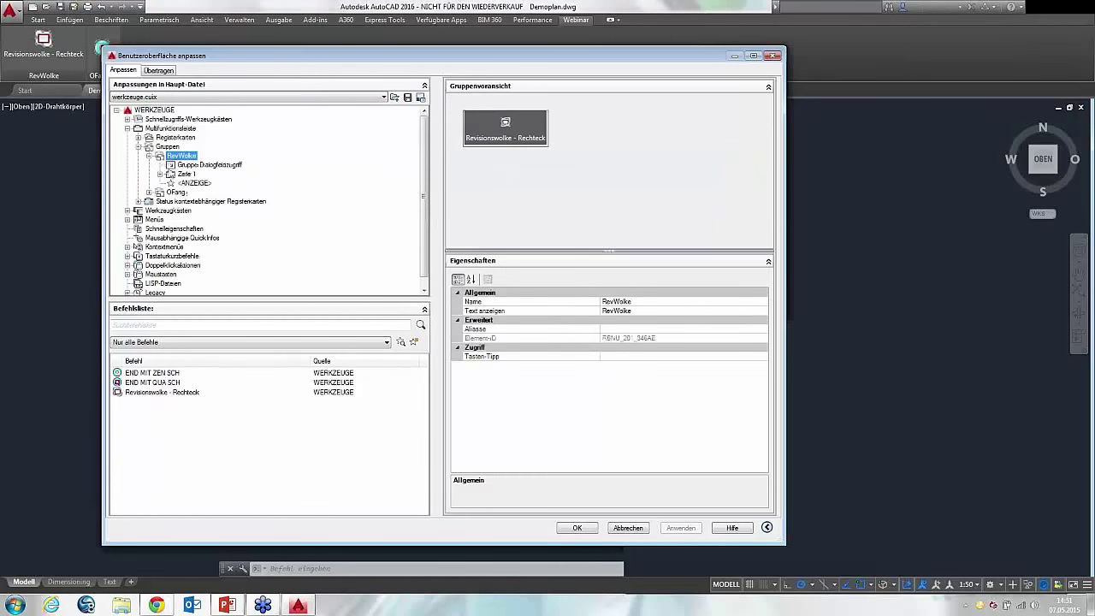
{"action": "left_click", "coordinate": [188, 173]}
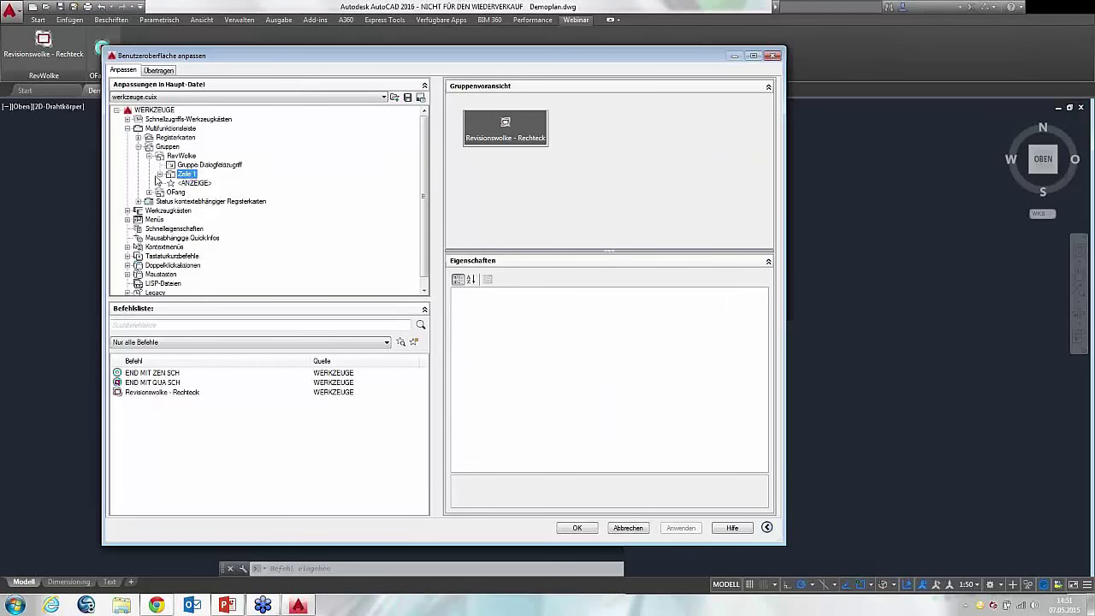
- Select the Revisionswolke - Rechteck button and keep its style Groß mit Text (vertikal)
{"action": "left_click", "coordinate": [197, 165]}
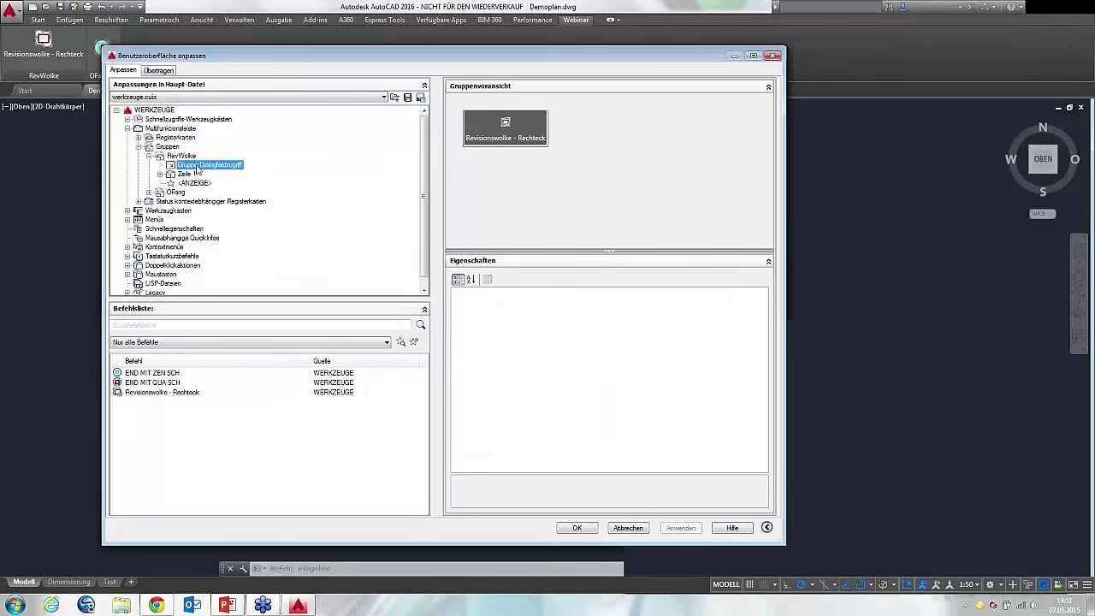
{"action": "left_click", "coordinate": [159, 174]}
{"action": "left_click", "coordinate": [206, 183]}
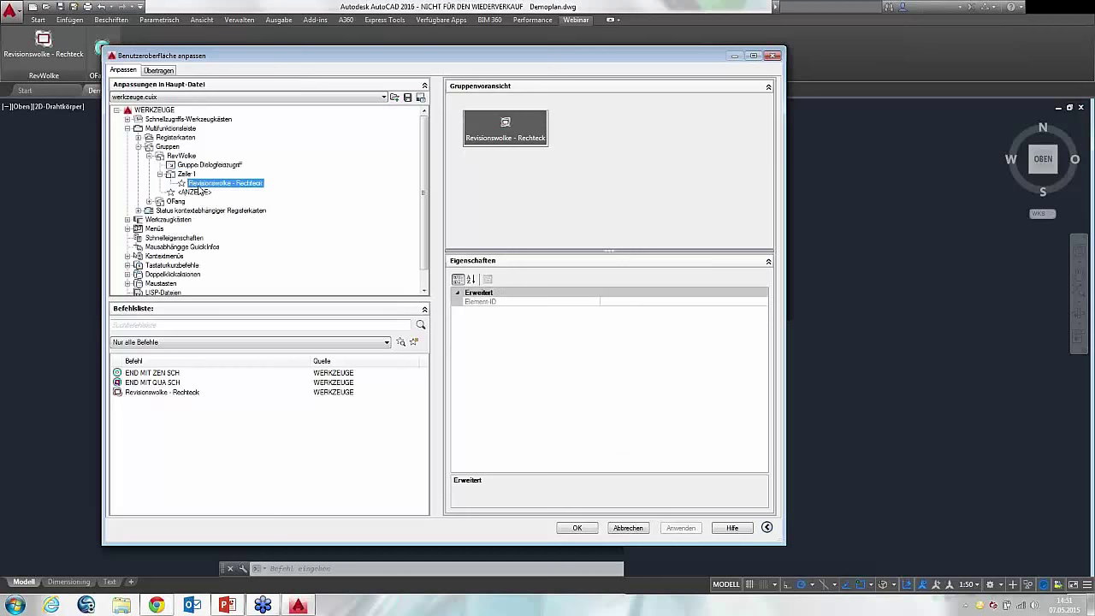
{"action": "left_click", "coordinate": [633, 342]}
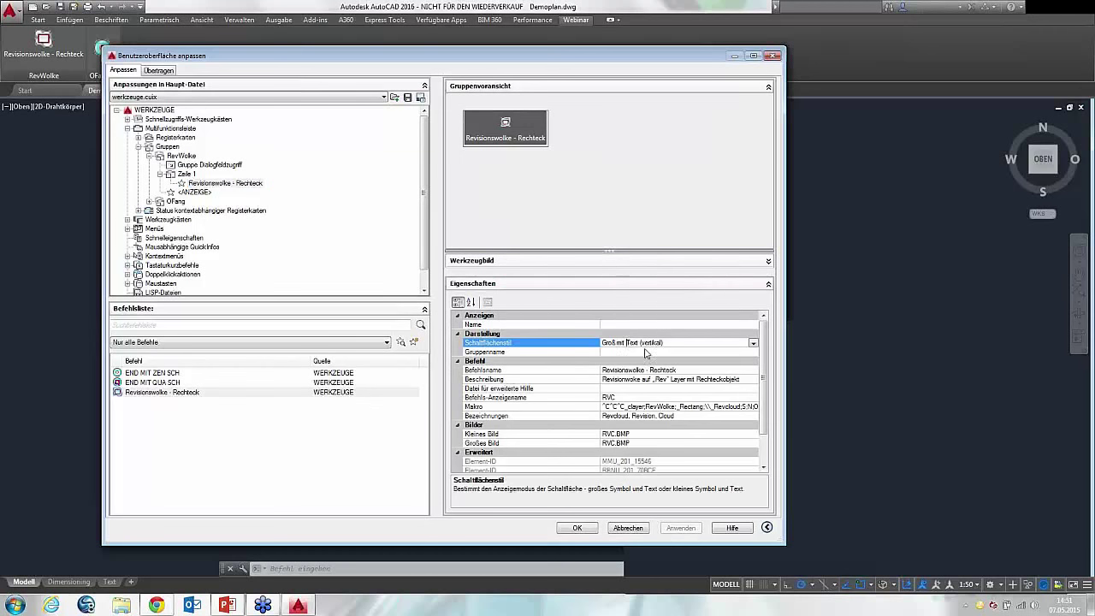
{"action": "left_click", "coordinate": [754, 342]}
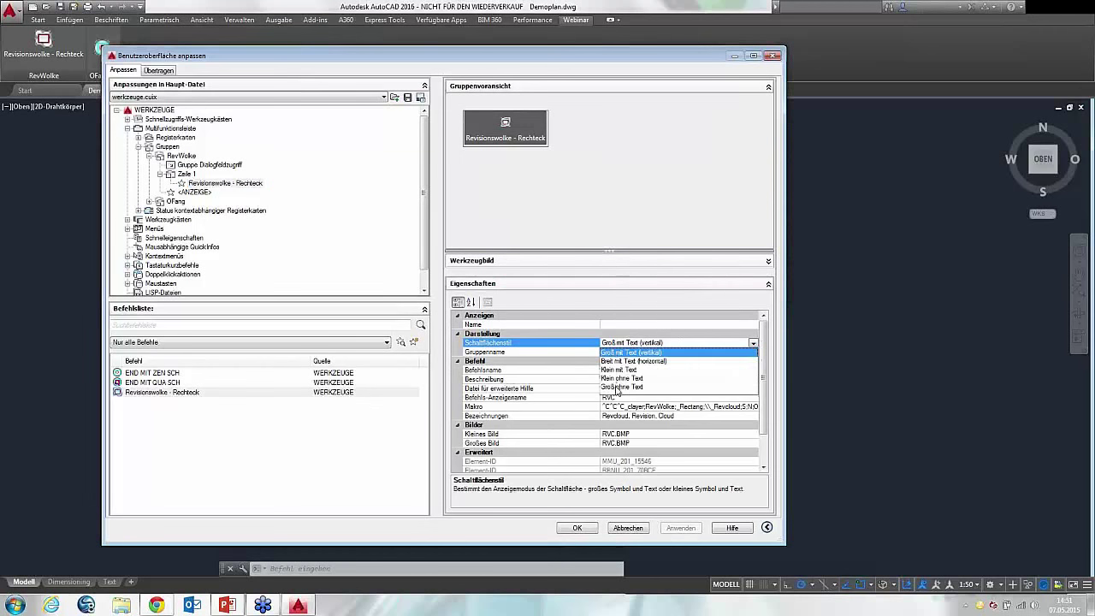
{"action": "left_click", "coordinate": [654, 296]}
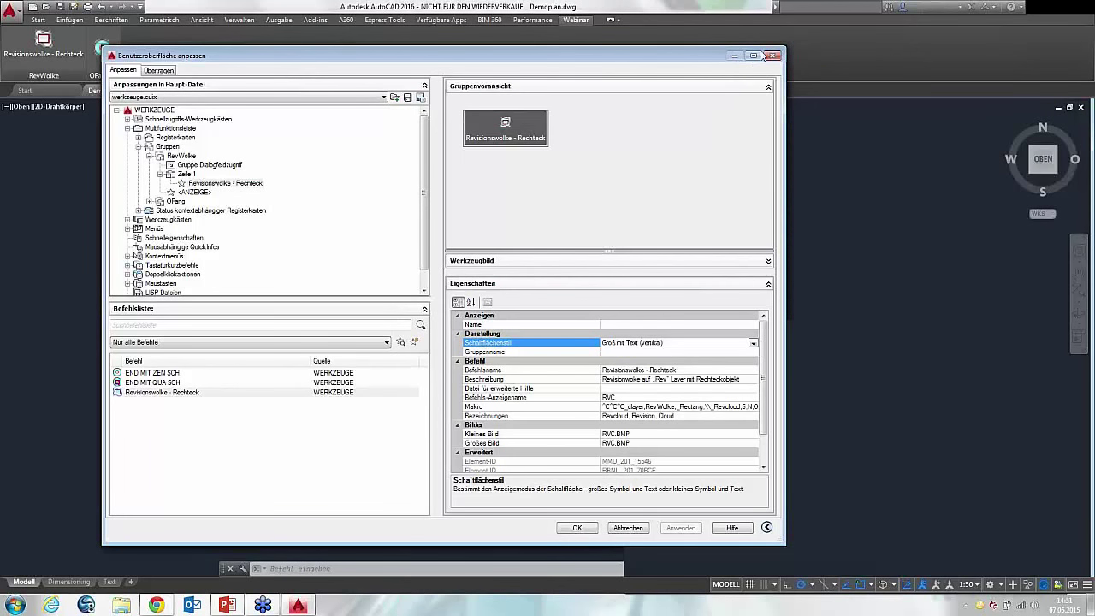
- Close the customization dialog, glance at the status bar menu, and switch the ribbon to Start
{"action": "left_click", "coordinate": [773, 57]}
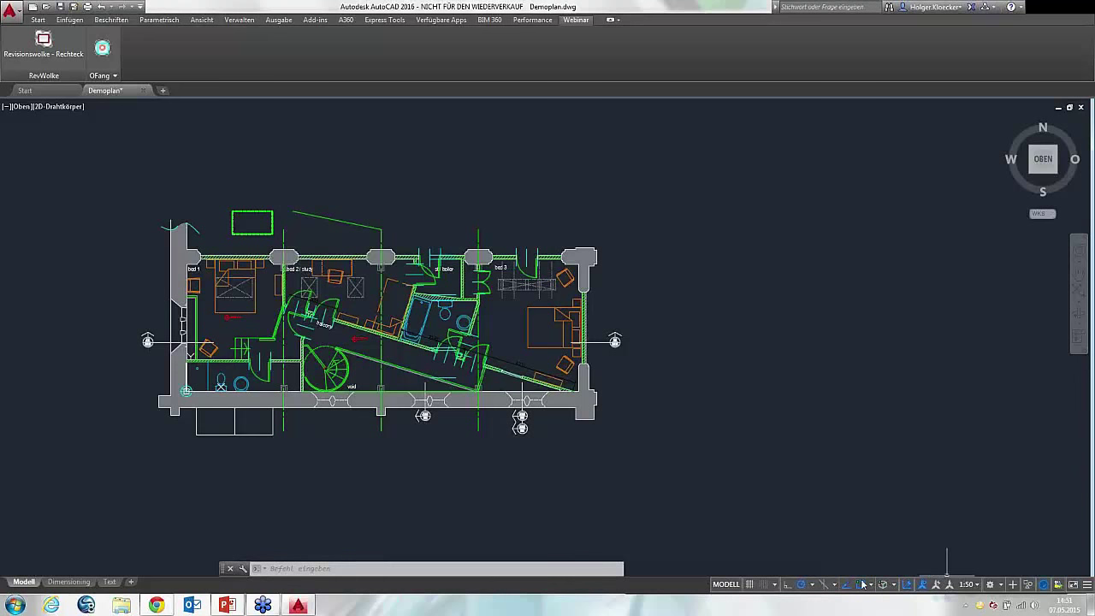
{"action": "left_click", "coordinate": [1088, 585]}
{"action": "left_click", "coordinate": [1088, 587]}
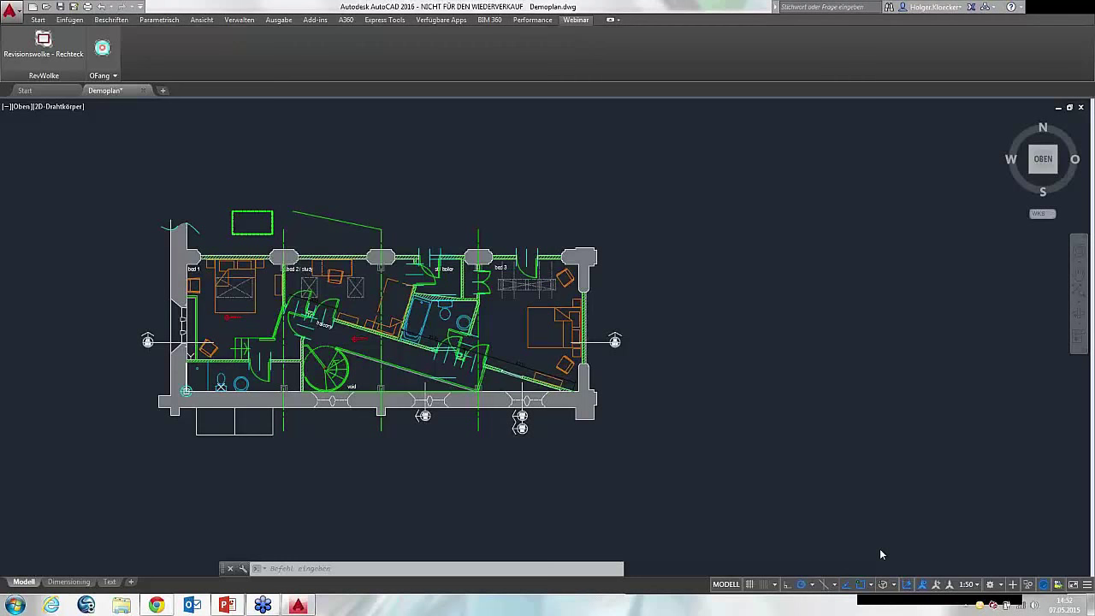
{"action": "left_click", "coordinate": [39, 21]}
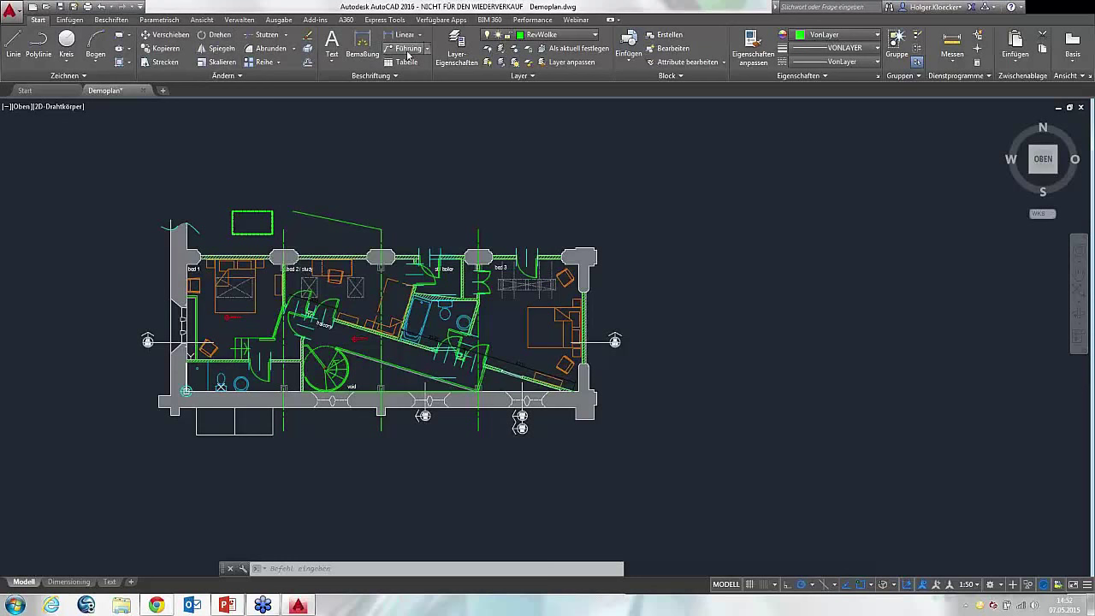
{"action": "left_click", "coordinate": [419, 567]}
- Reopen interface customization with BI and expand the ribbon panels list
{"action": "type", "text": "b"}
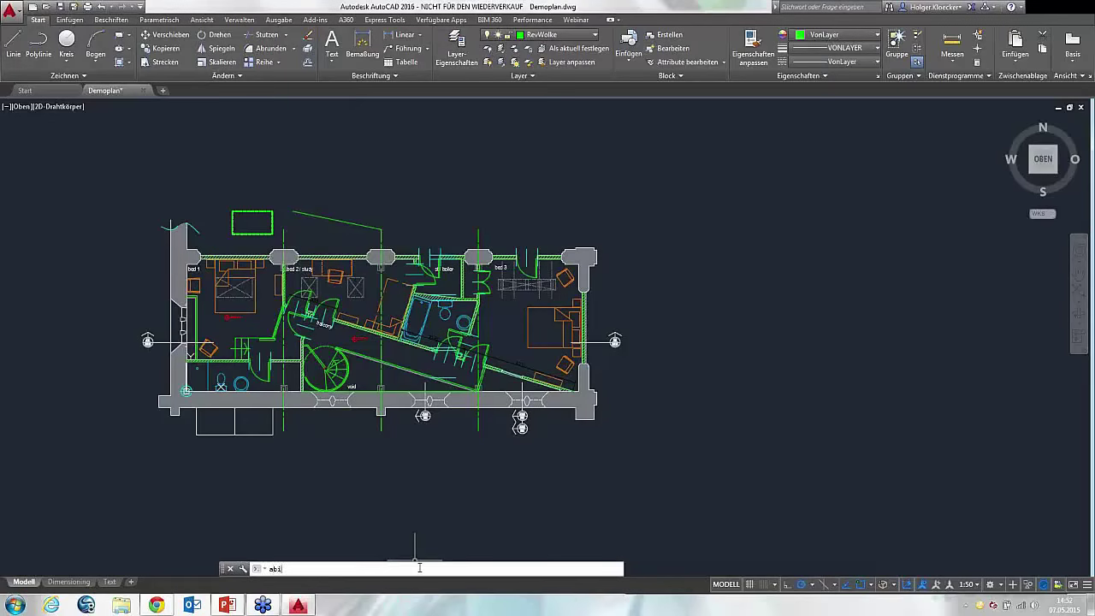
{"action": "type", "text": "i"}
{"action": "key", "text": "Return"}
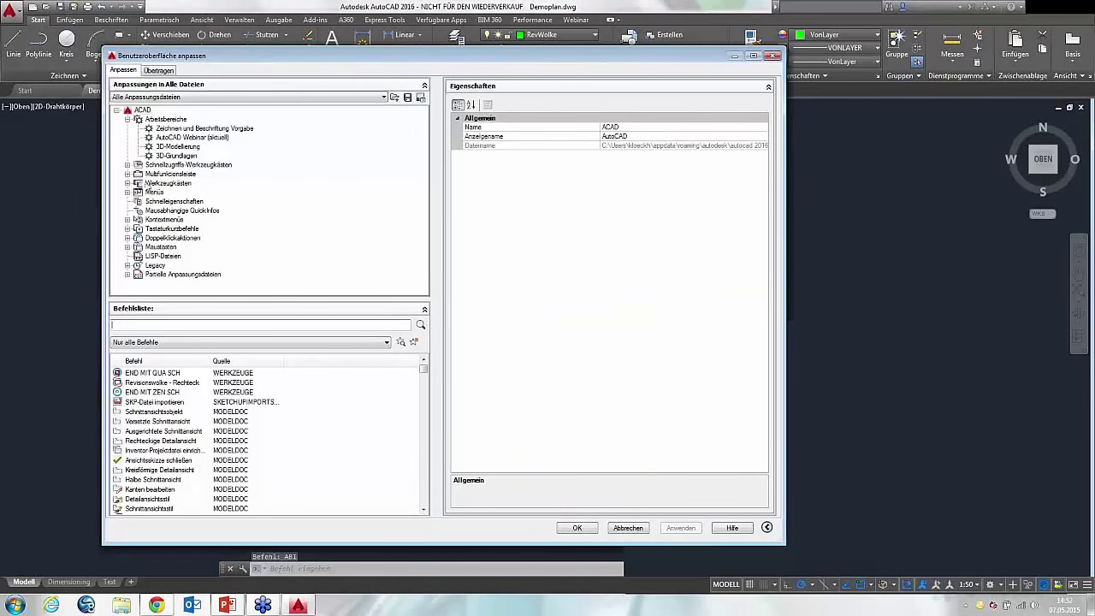
{"action": "left_click", "coordinate": [127, 174]}
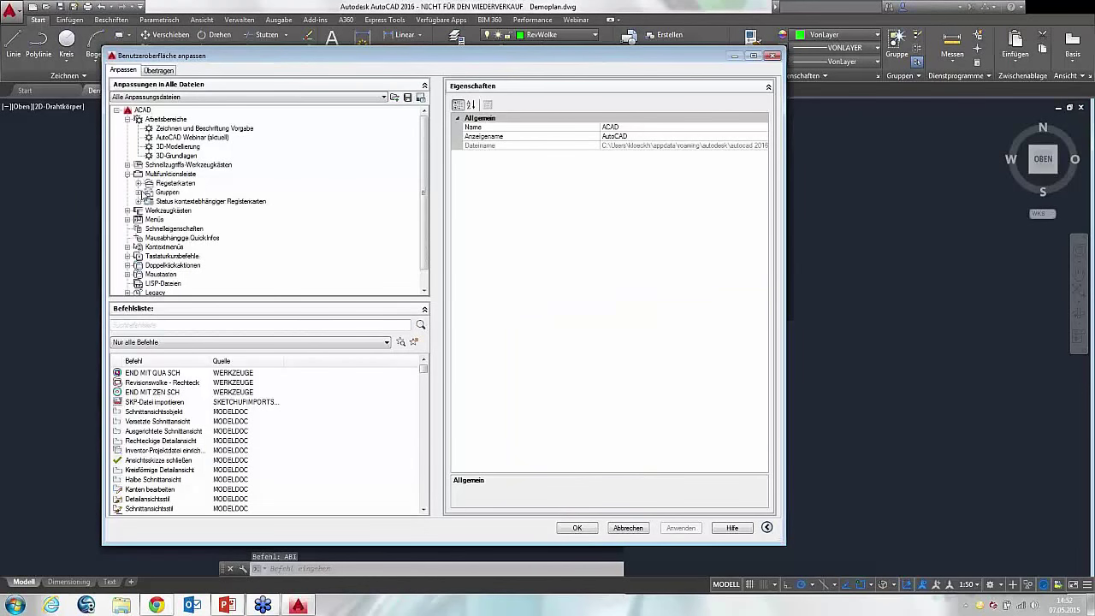
{"action": "left_click", "coordinate": [138, 192]}
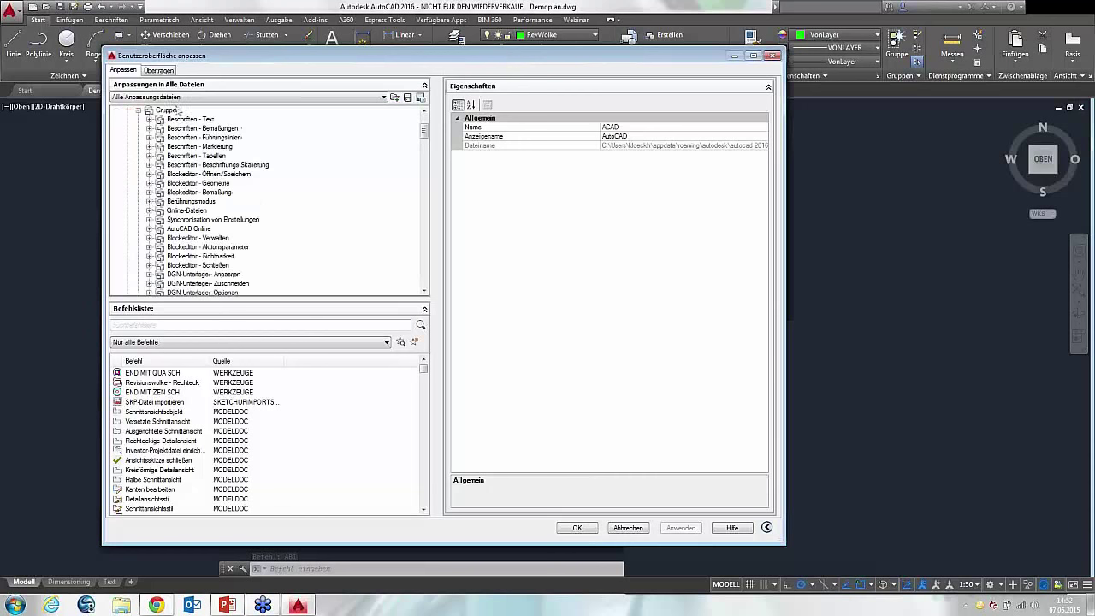
{"action": "left_click_drag", "start_coordinate": [199, 55], "coordinate": [208, 158]}
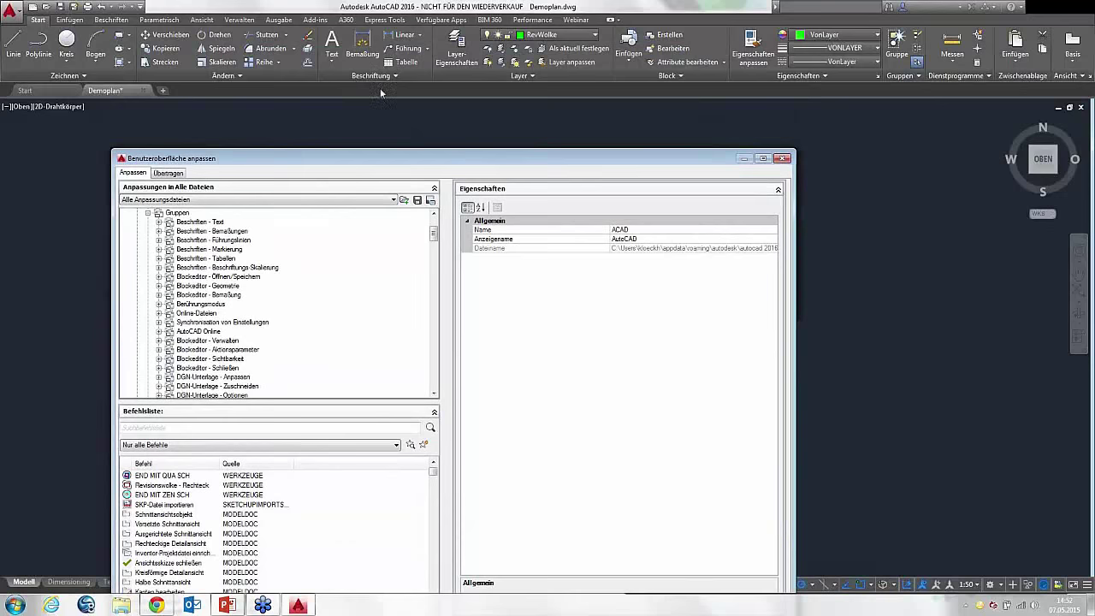
{"action": "left_click", "coordinate": [364, 163]}
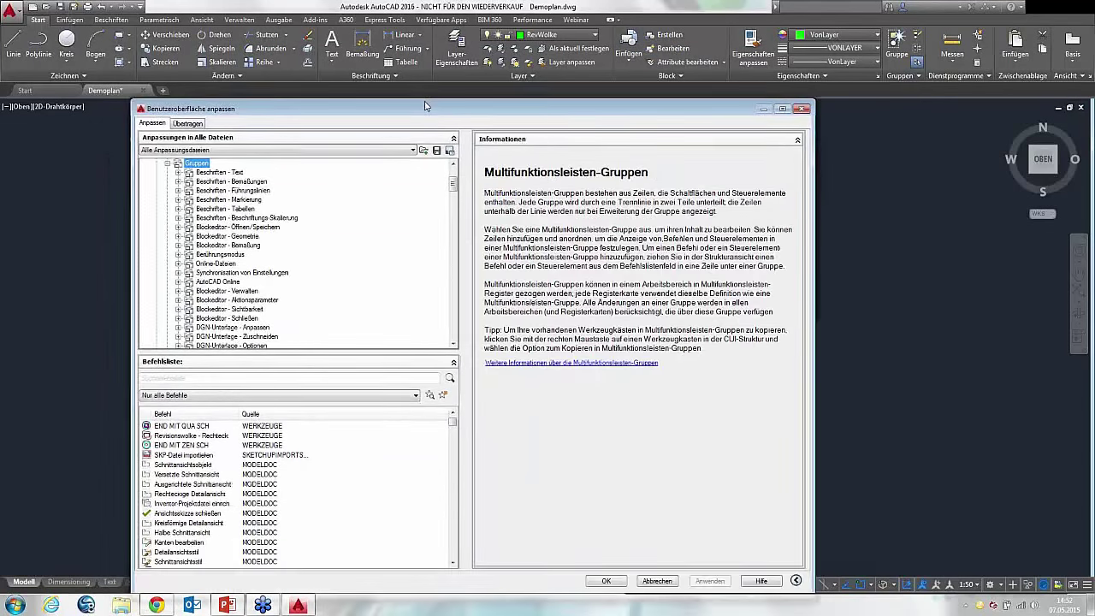
{"action": "left_click_drag", "start_coordinate": [401, 159], "coordinate": [434, 101]}
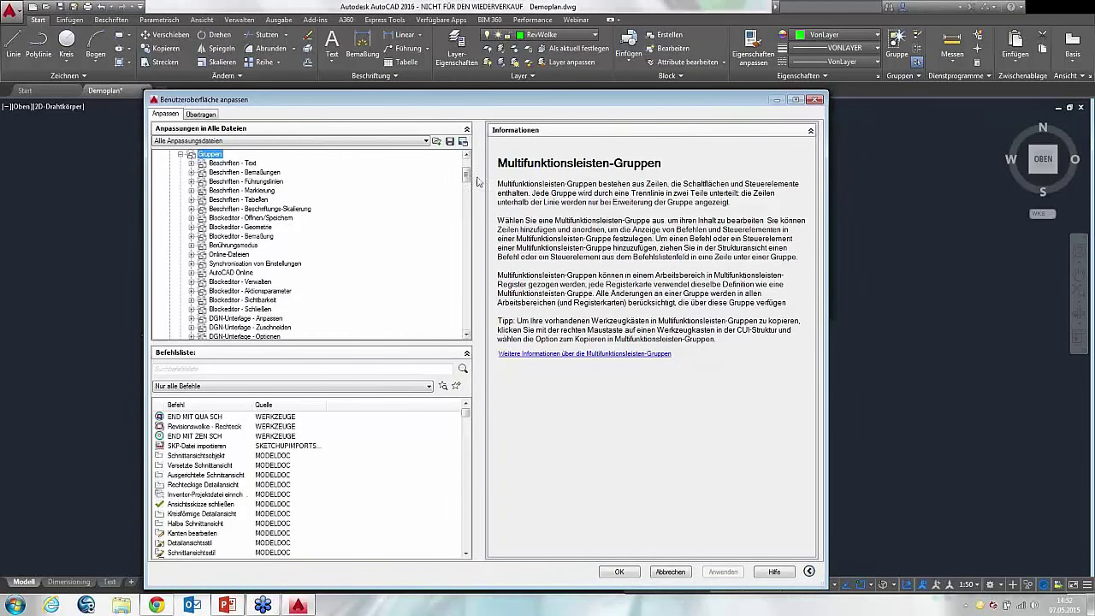
- Scroll to the Start 2D - Beschriftung panel and select it to preview its layout
{"action": "scroll", "coordinate": [241, 248], "scroll_direction": "down", "scroll_amount": 5}
{"action": "scroll", "coordinate": [241, 248], "scroll_direction": "down", "scroll_amount": 5}
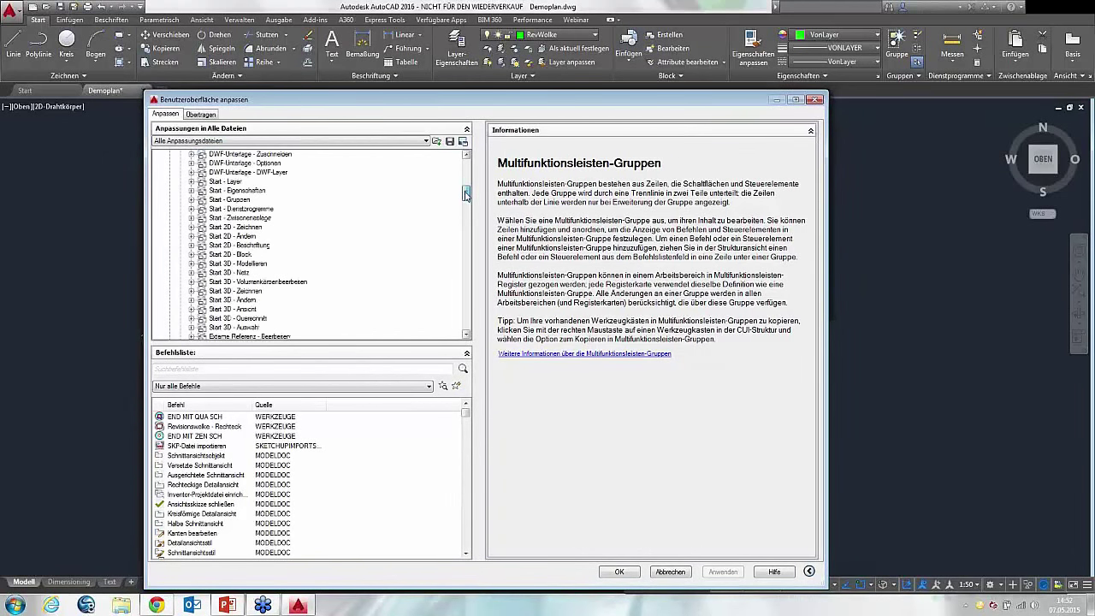
{"action": "scroll", "coordinate": [241, 248], "scroll_direction": "down", "scroll_amount": 5}
{"action": "left_click", "coordinate": [192, 245]}
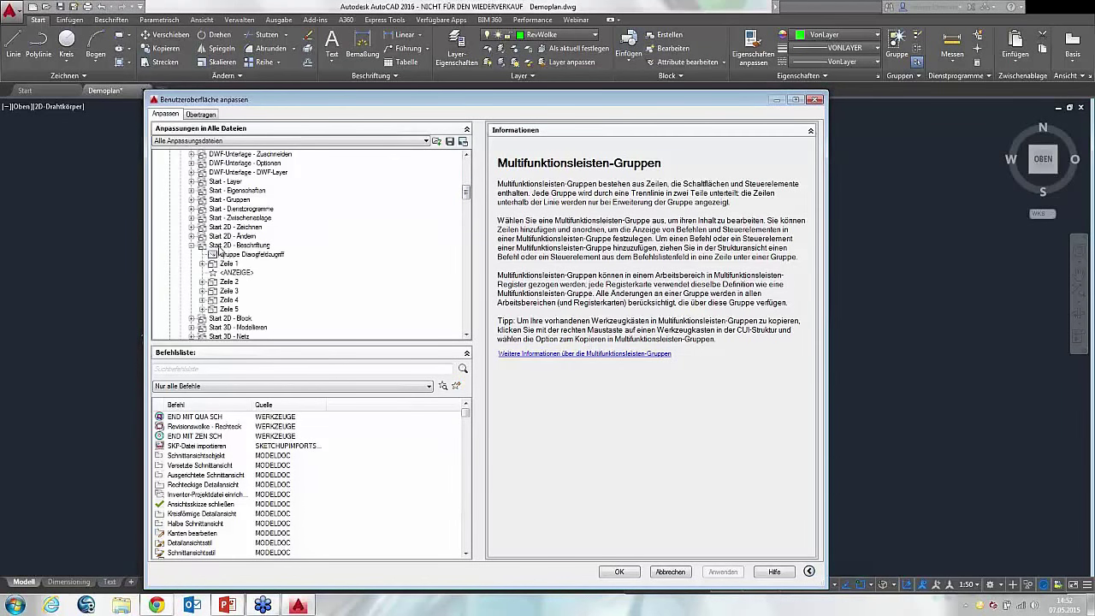
{"action": "left_click", "coordinate": [236, 245]}
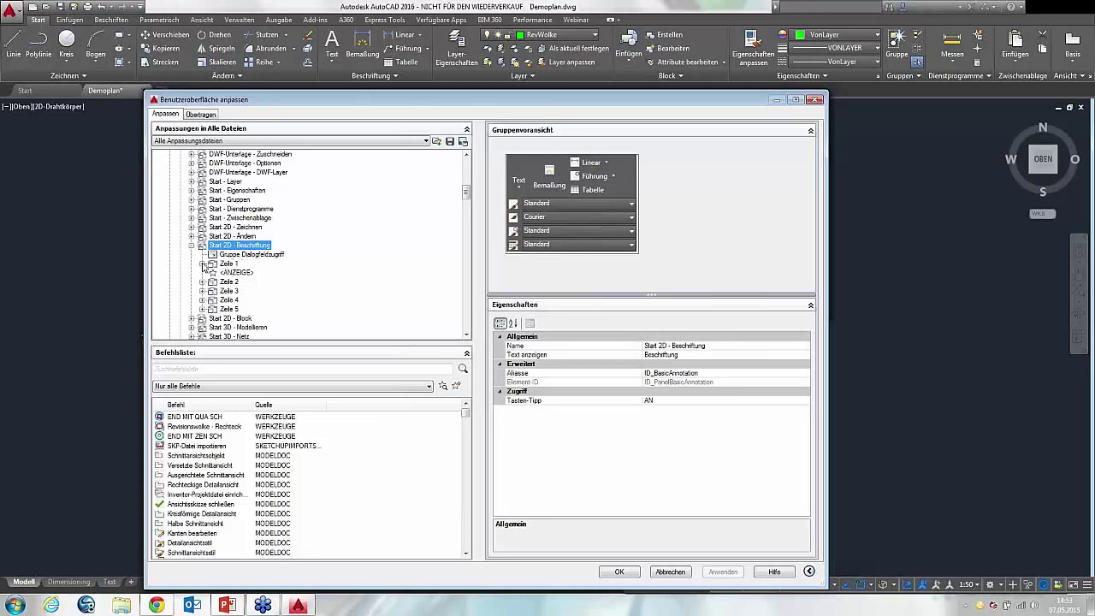
- Expand Zeile 2 through Zeile 5 of Start 2D - Beschriftung to list their style entries
{"action": "left_click", "coordinate": [221, 281]}
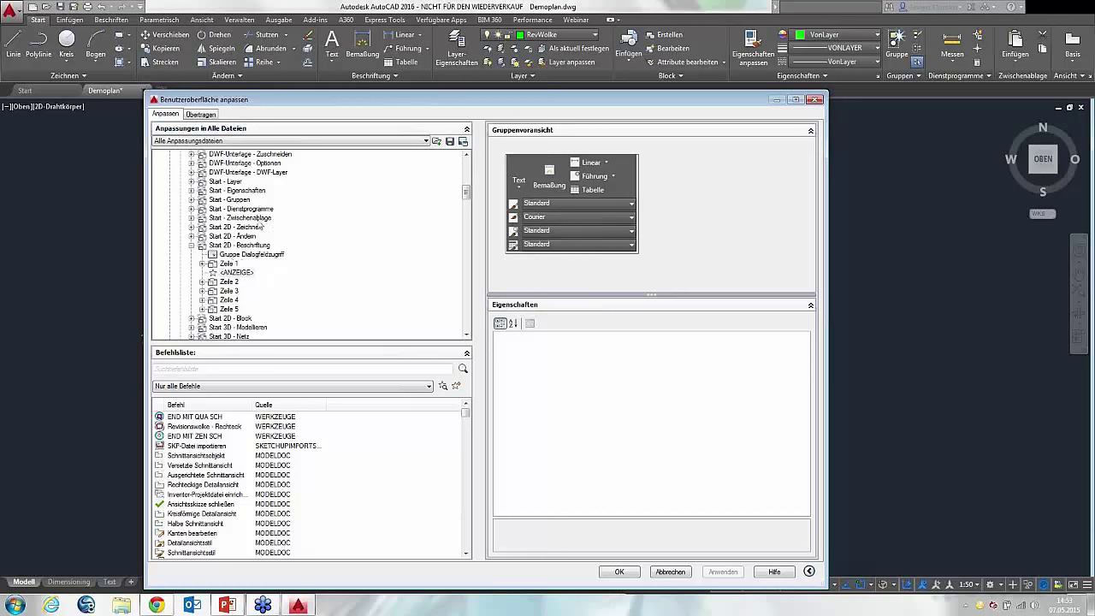
{"action": "left_click", "coordinate": [202, 281]}
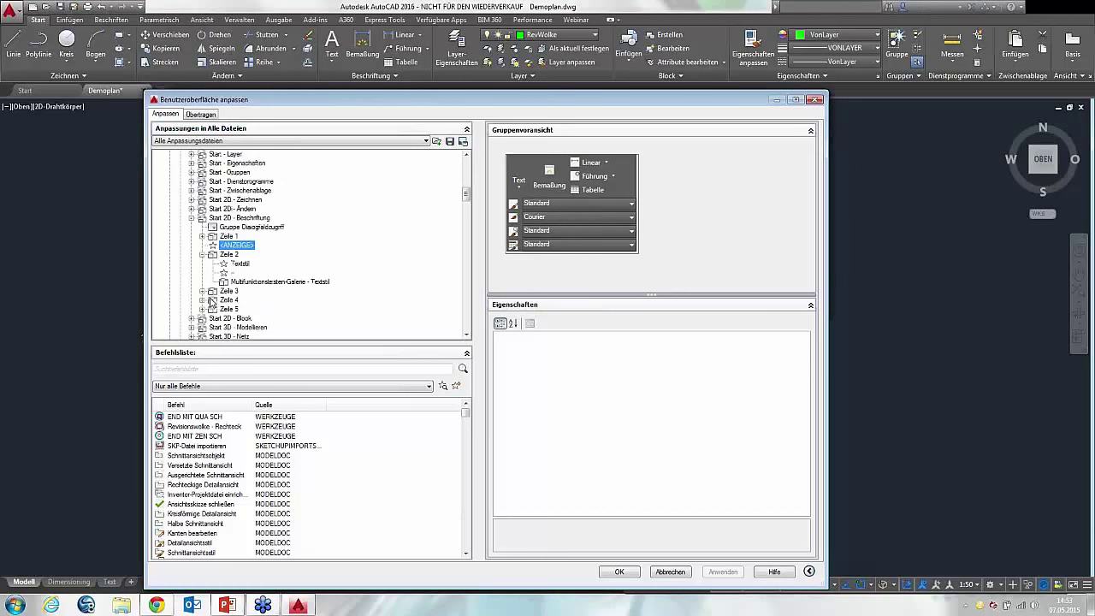
{"action": "left_click", "coordinate": [202, 291]}
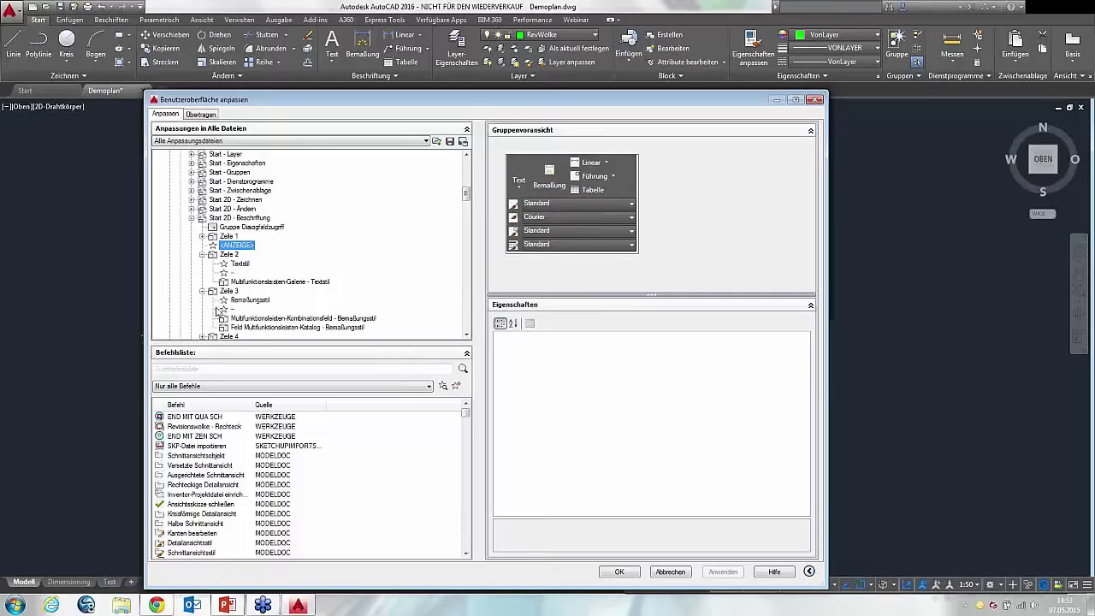
{"action": "left_click", "coordinate": [202, 308]}
{"action": "left_click", "coordinate": [201, 318]}
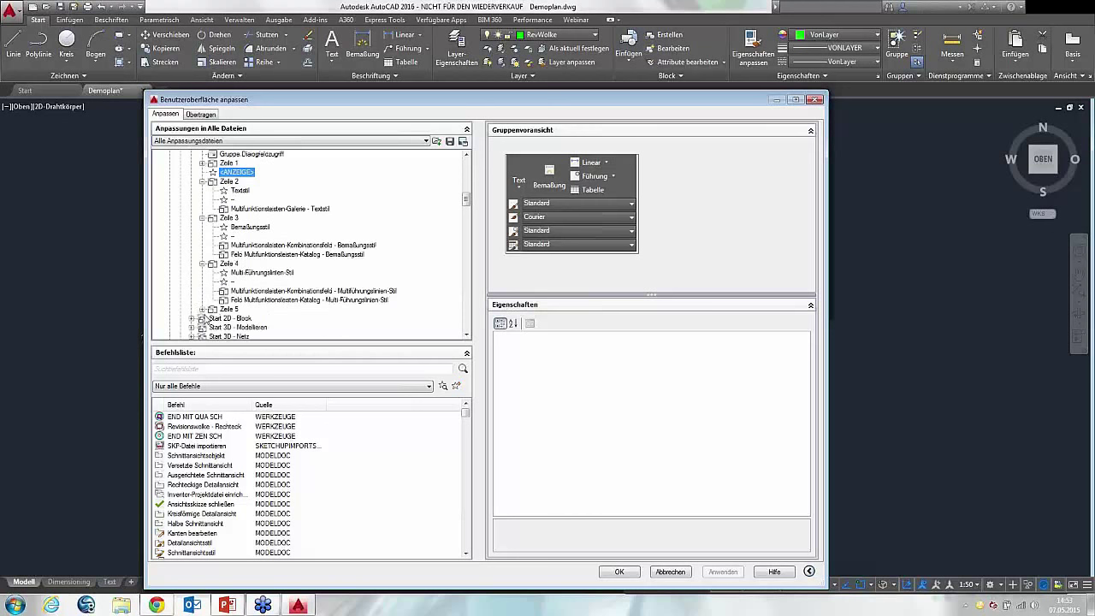
{"action": "scroll", "coordinate": [227, 286], "scroll_direction": "down", "scroll_amount": 2}
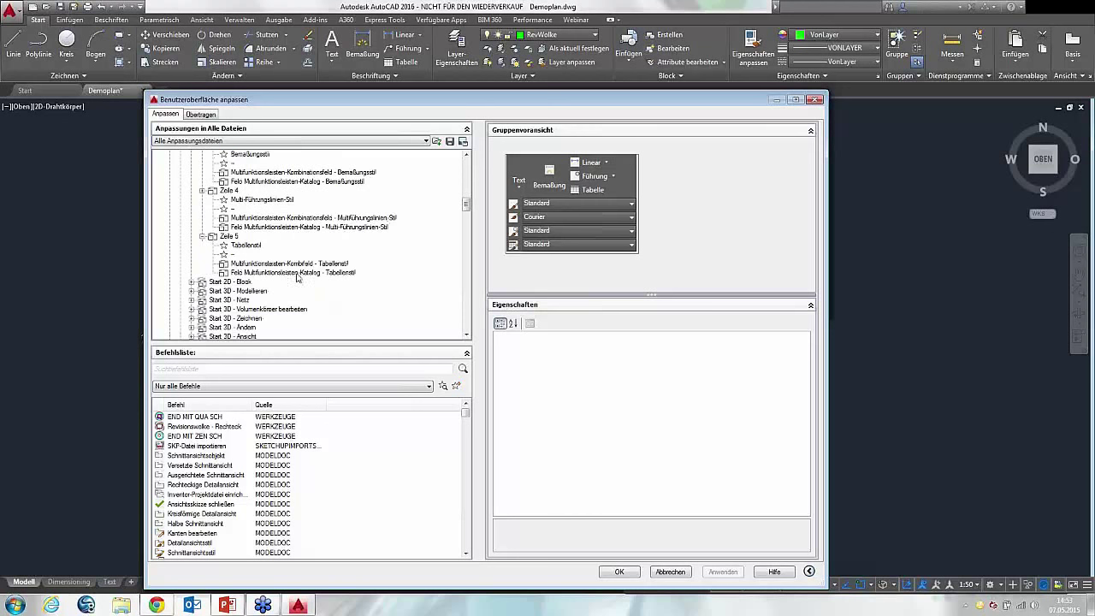
{"action": "scroll", "coordinate": [267, 231], "scroll_direction": "up", "scroll_amount": 2}
{"action": "scroll", "coordinate": [266, 231], "scroll_direction": "down", "scroll_amount": 1}
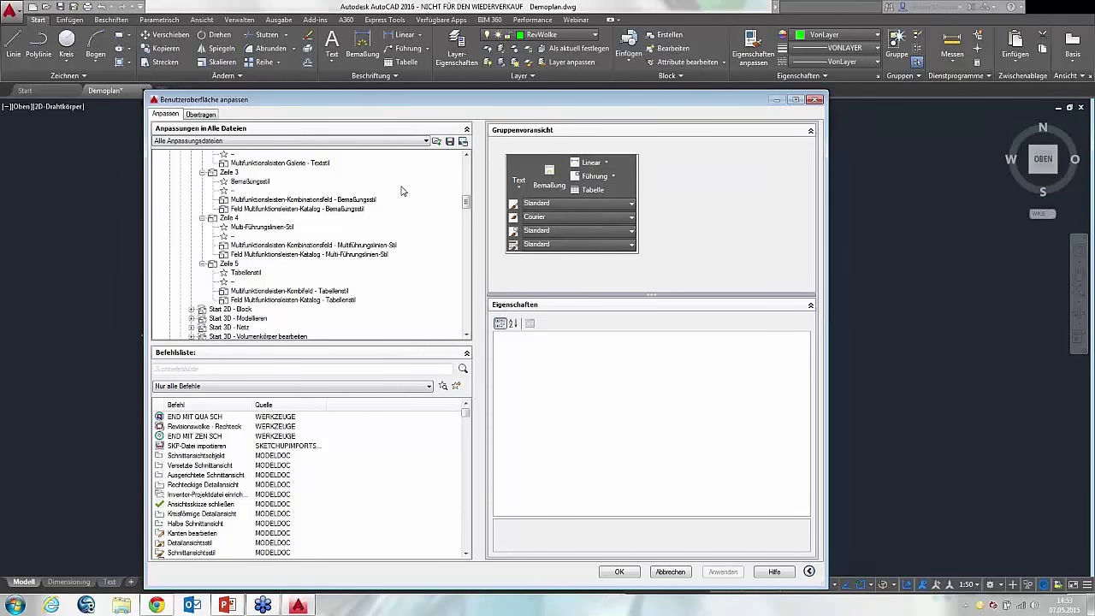
{"action": "left_click_drag", "start_coordinate": [429, 101], "coordinate": [409, 55]}
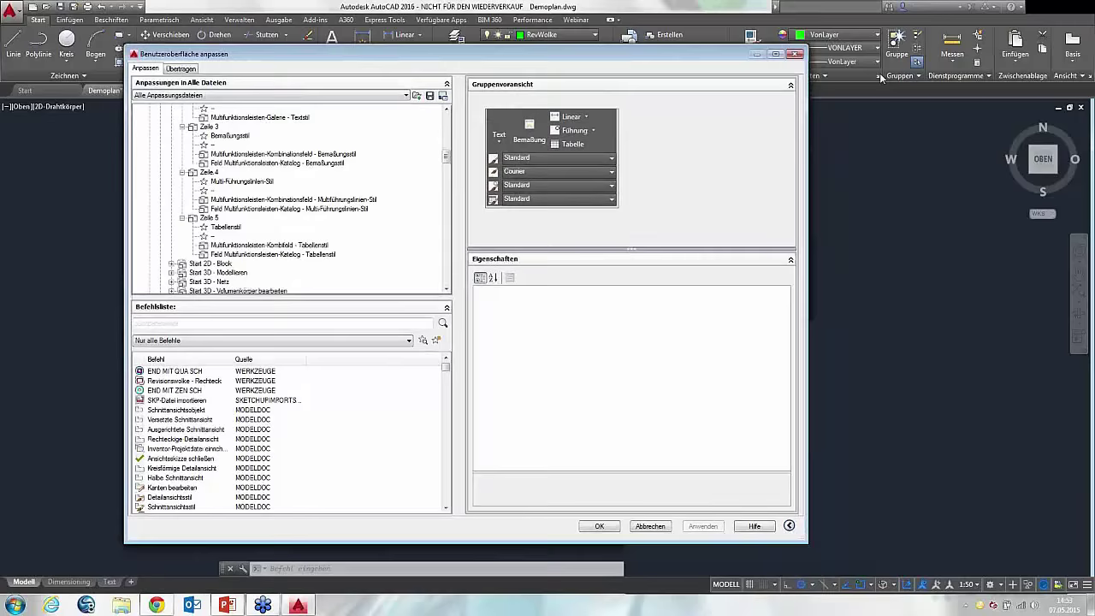
- Close customization, expand the Beschriftung, Layer, Block, Eigenschaften, Ändern and Zeichnen slide-outs, then return to PowerPoint
{"action": "left_click", "coordinate": [794, 53]}
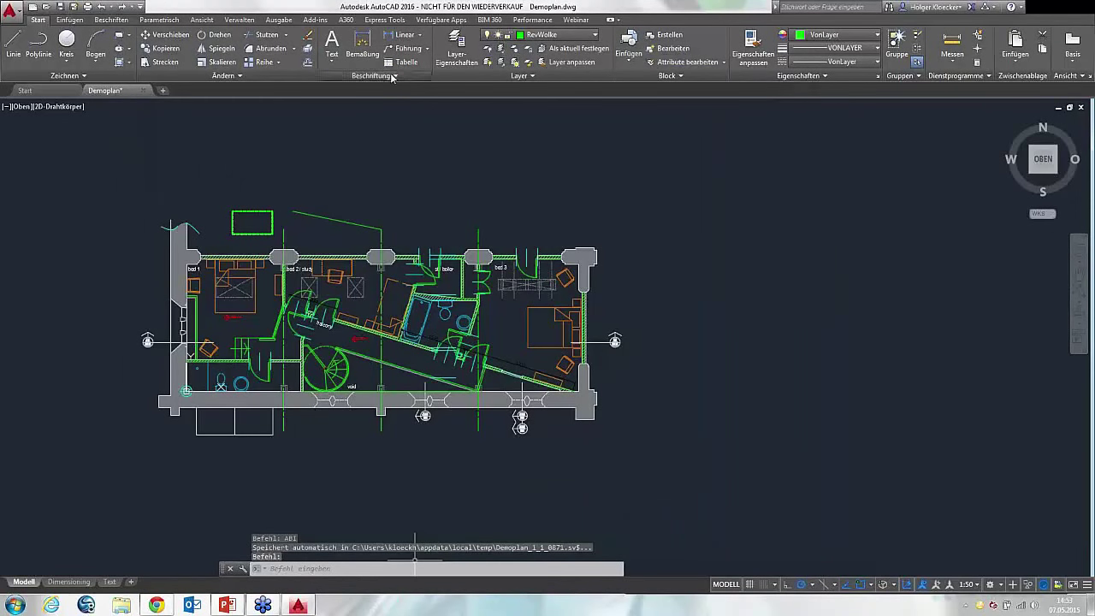
{"action": "left_click", "coordinate": [392, 76]}
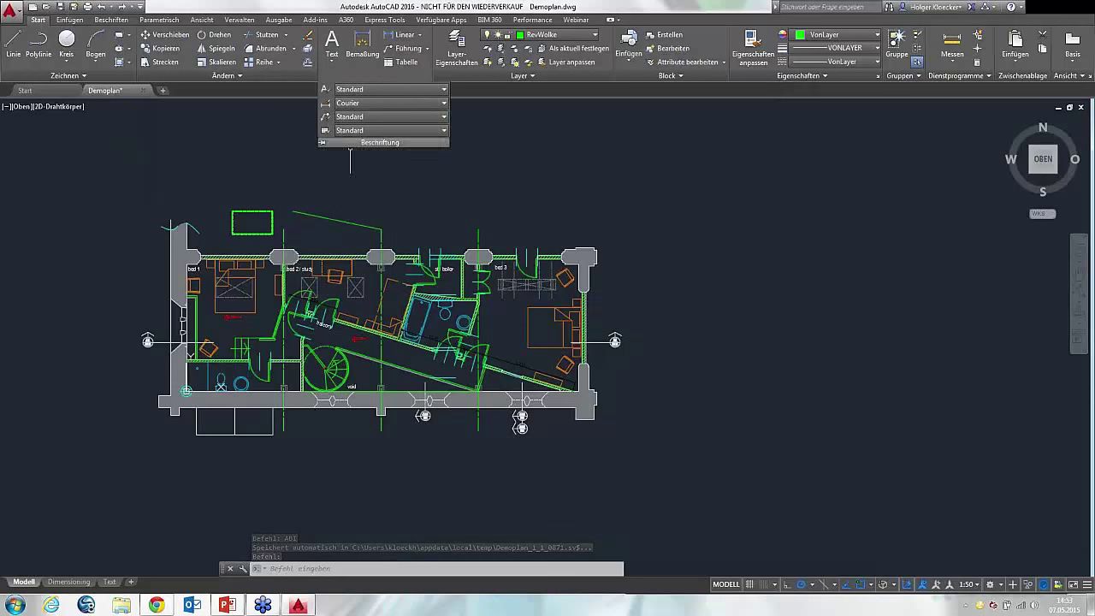
{"action": "left_click", "coordinate": [504, 76]}
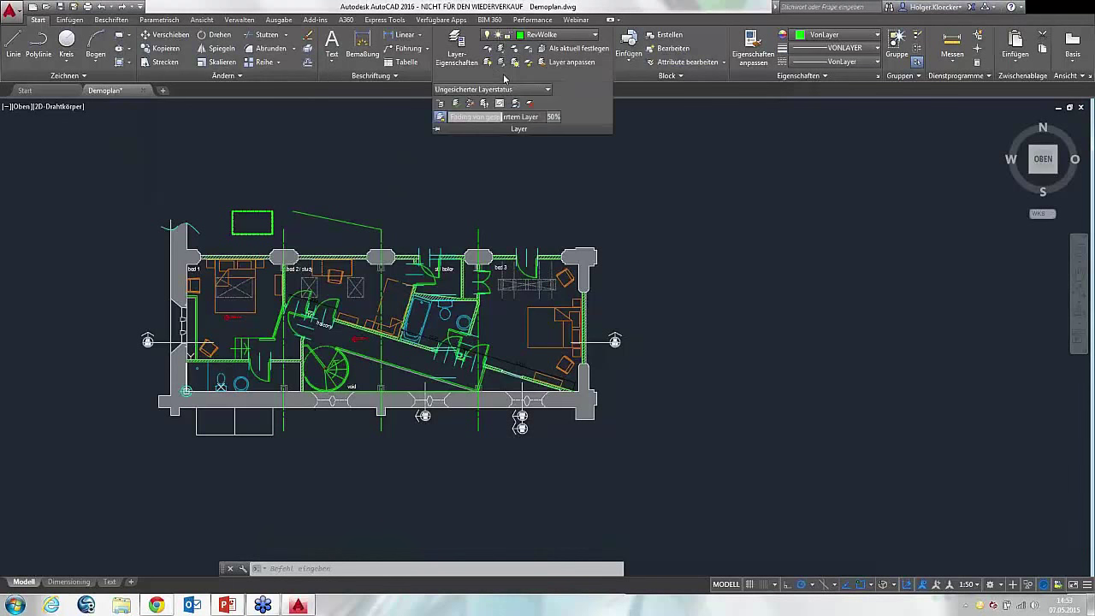
{"action": "left_click", "coordinate": [667, 76]}
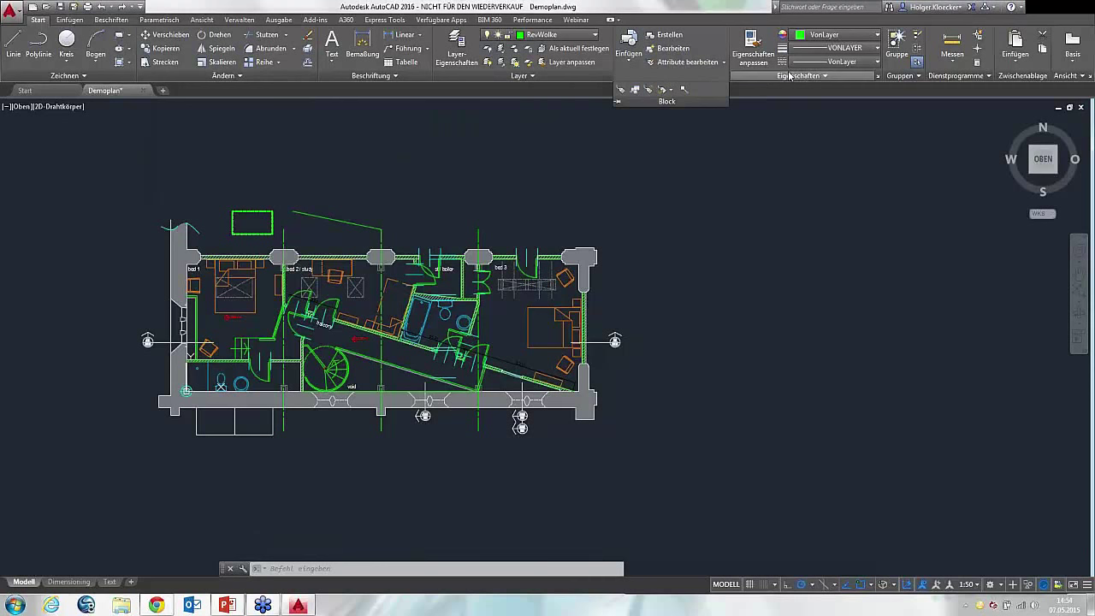
{"action": "left_click", "coordinate": [789, 76]}
{"action": "left_click", "coordinate": [223, 76]}
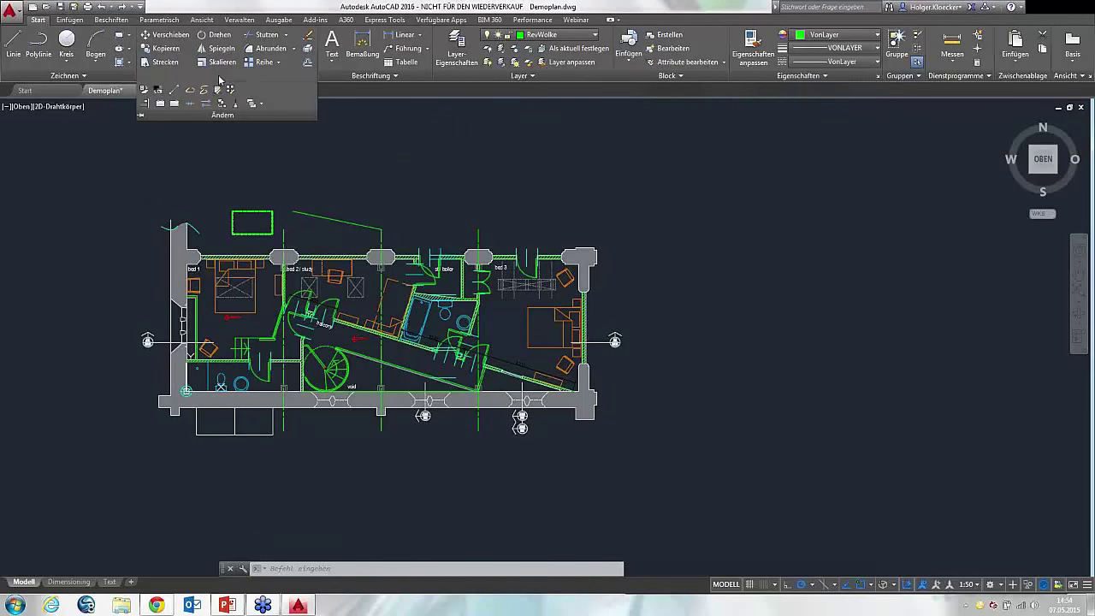
{"action": "left_click", "coordinate": [111, 77]}
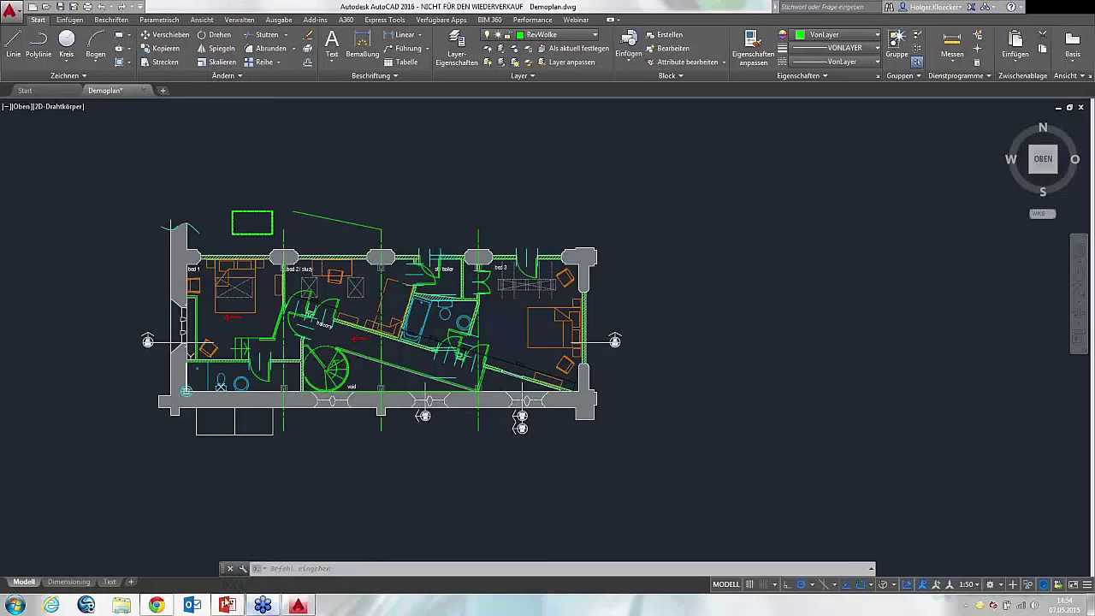
{"action": "left_click", "coordinate": [163, 607]}
{"action": "left_click", "coordinate": [228, 607]}
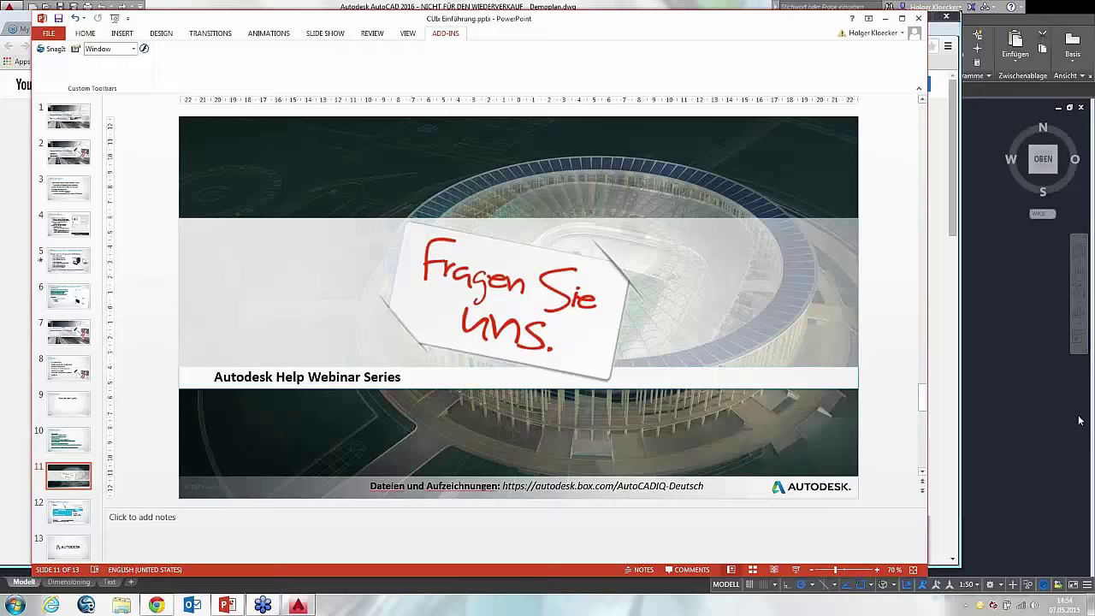
- Click outside PowerPoint so the GoToWebinar quick poll appears
{"action": "left_click", "coordinate": [949, 419]}
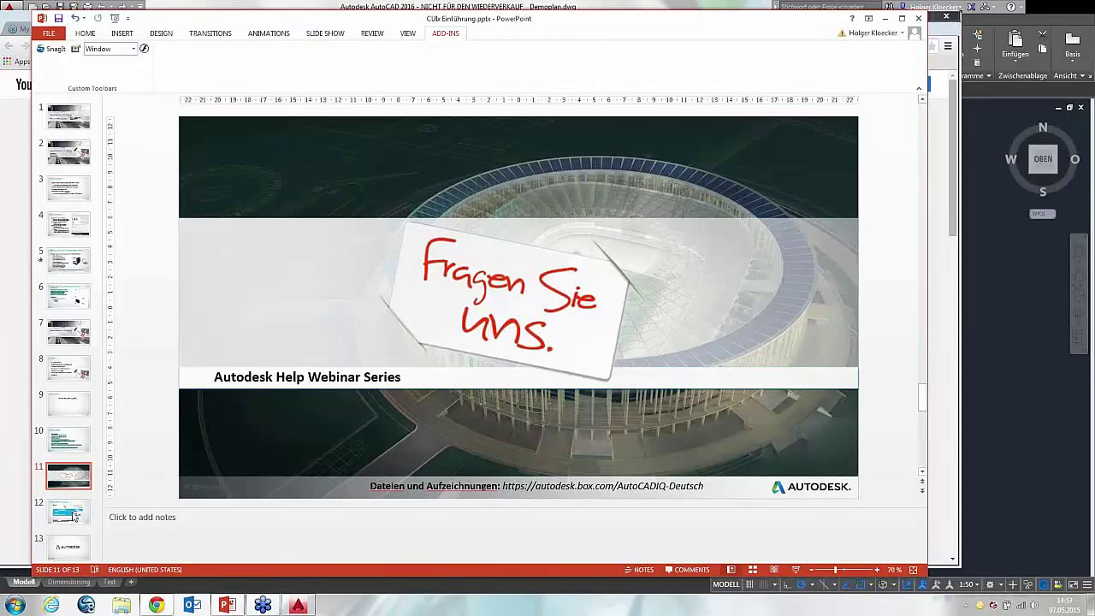
- Present the Kommende Veranstaltungen slide full-screen, then advance to the closing Autodesk logo slide
{"action": "left_click", "coordinate": [91, 513]}
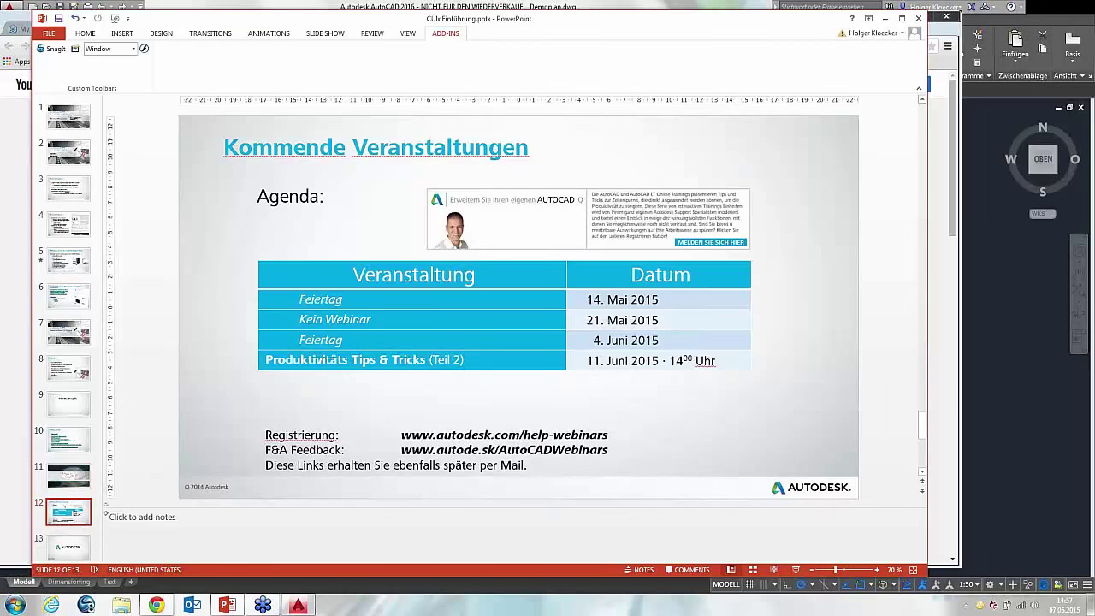
{"action": "key", "text": "shift+F5"}
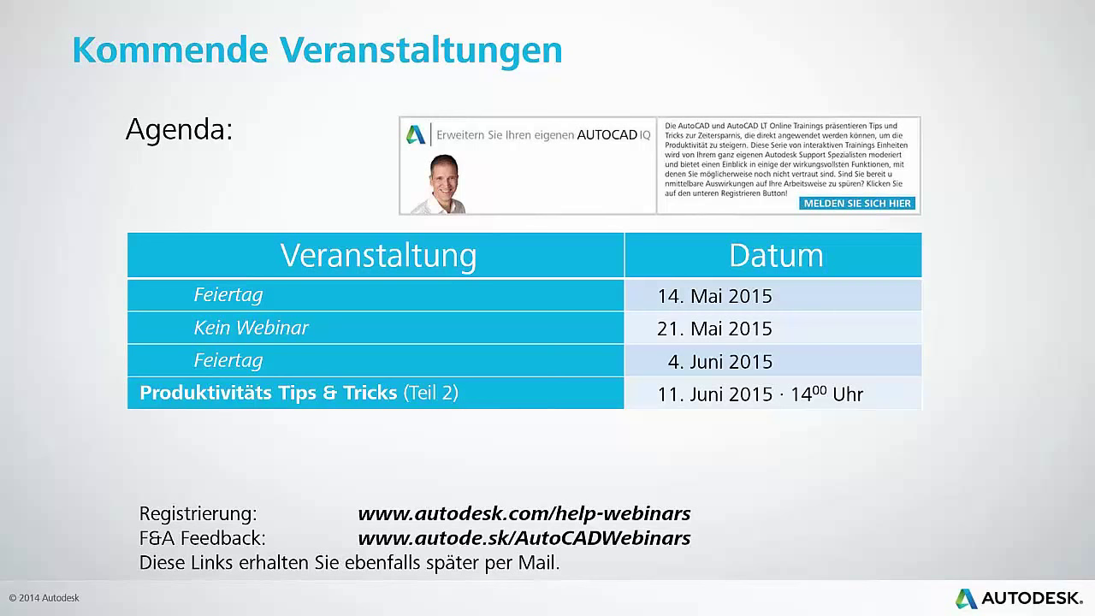
{"action": "left_click", "coordinate": [419, 448]}
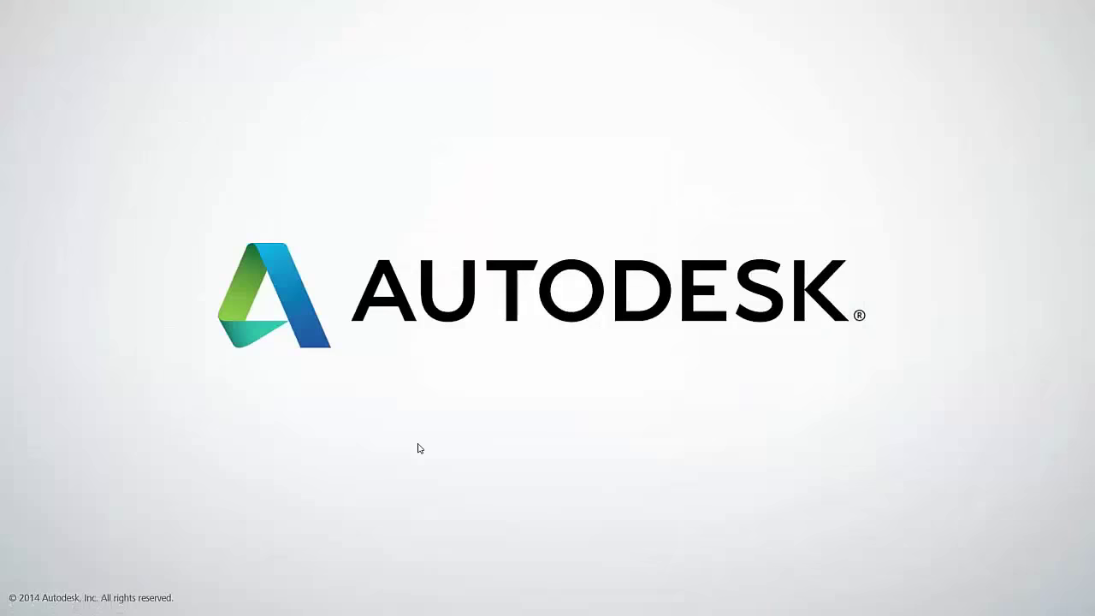